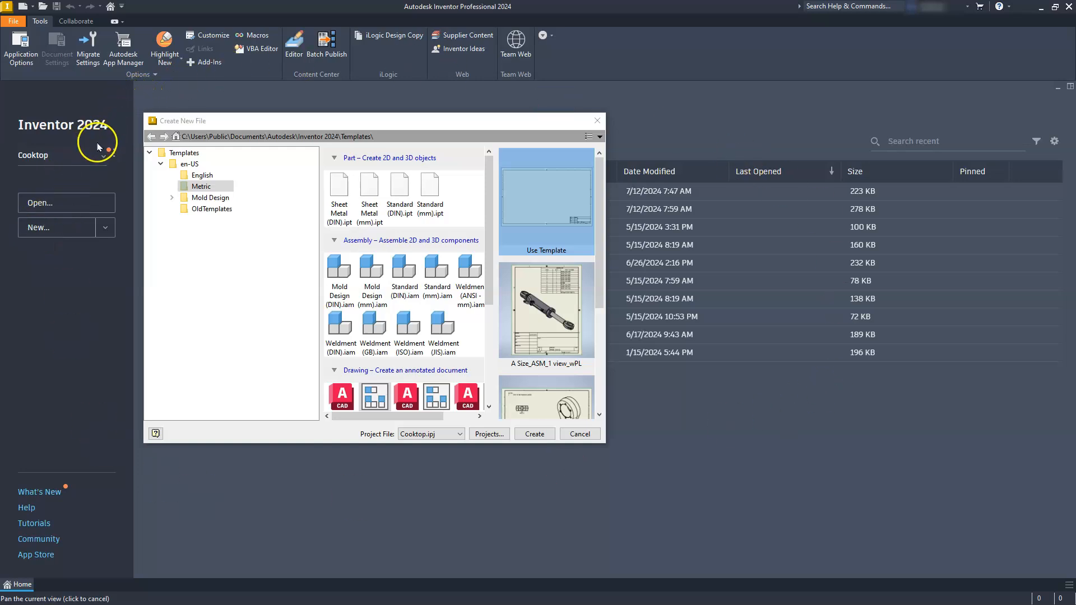
# - Create a new part from the metric Sheet Metal (mm).ipt template
pyautogui.click(367, 202)
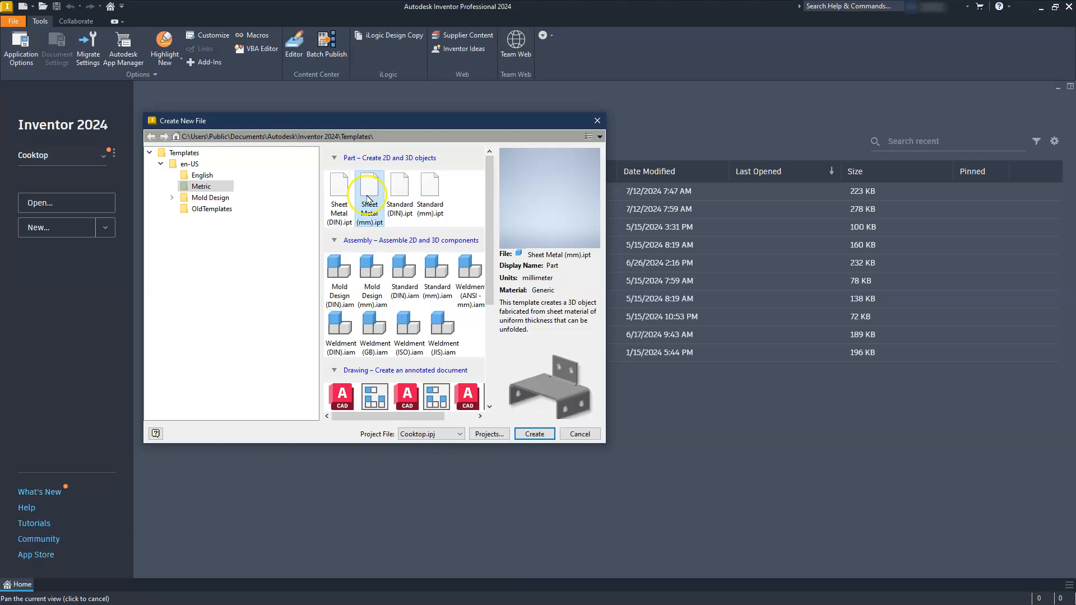
pyautogui.doubleClick(367, 184)
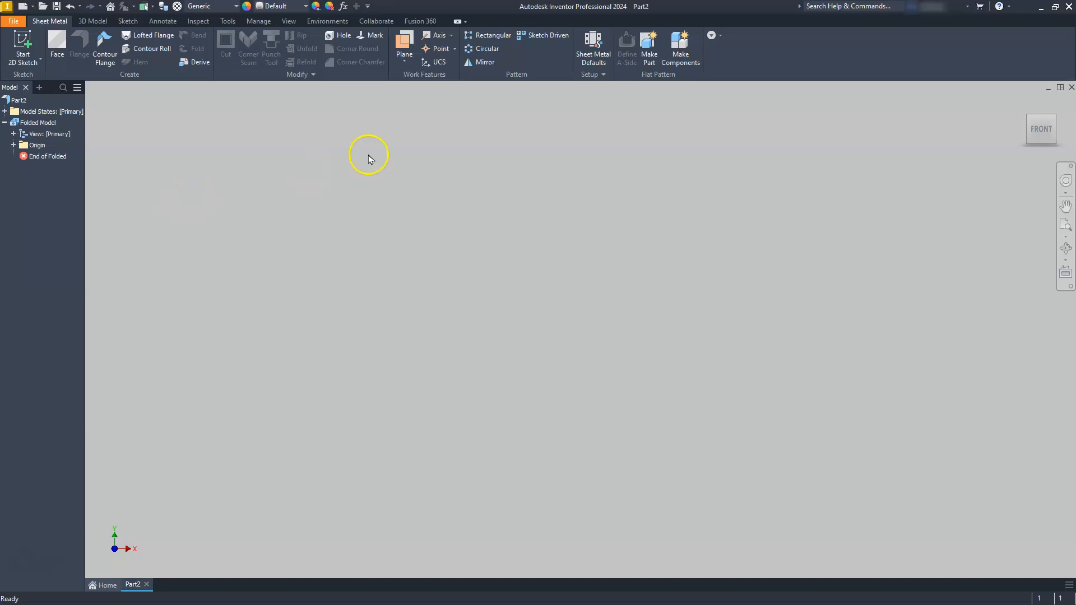
# - Set the thickness of the Default_mm sheet metal rule to 1.00 mm, keeping the part's thickness taken from the rule
pyautogui.click(589, 37)
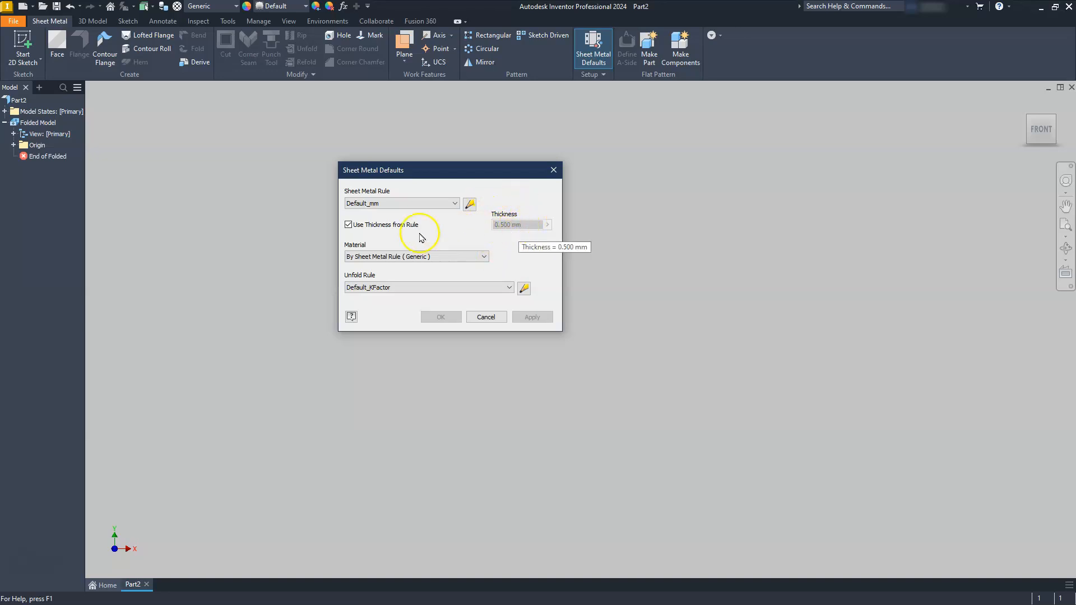
pyautogui.click(348, 225)
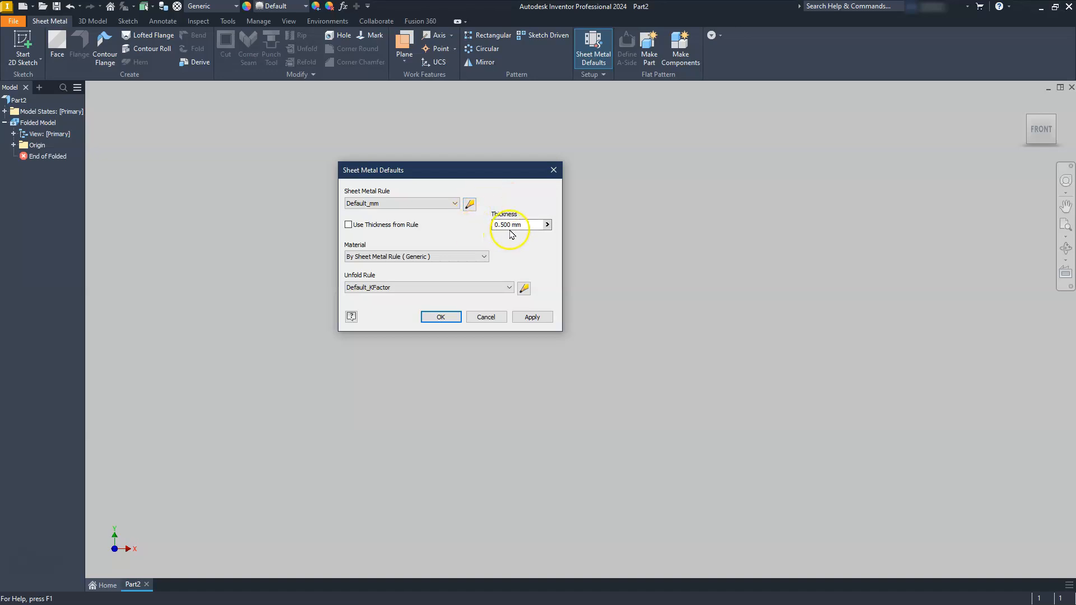
pyautogui.click(349, 225)
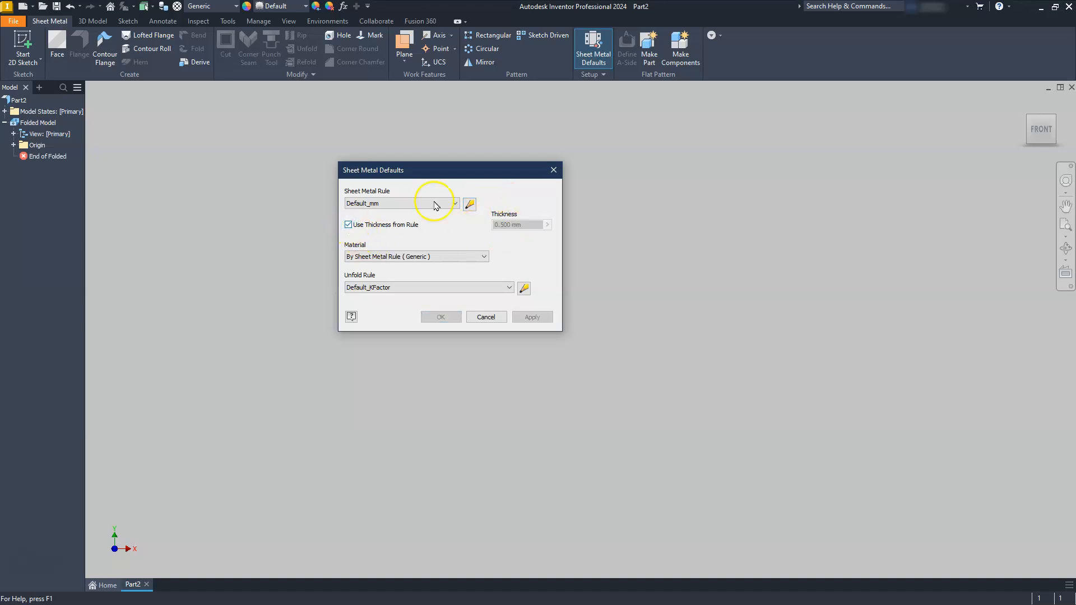
pyautogui.click(470, 205)
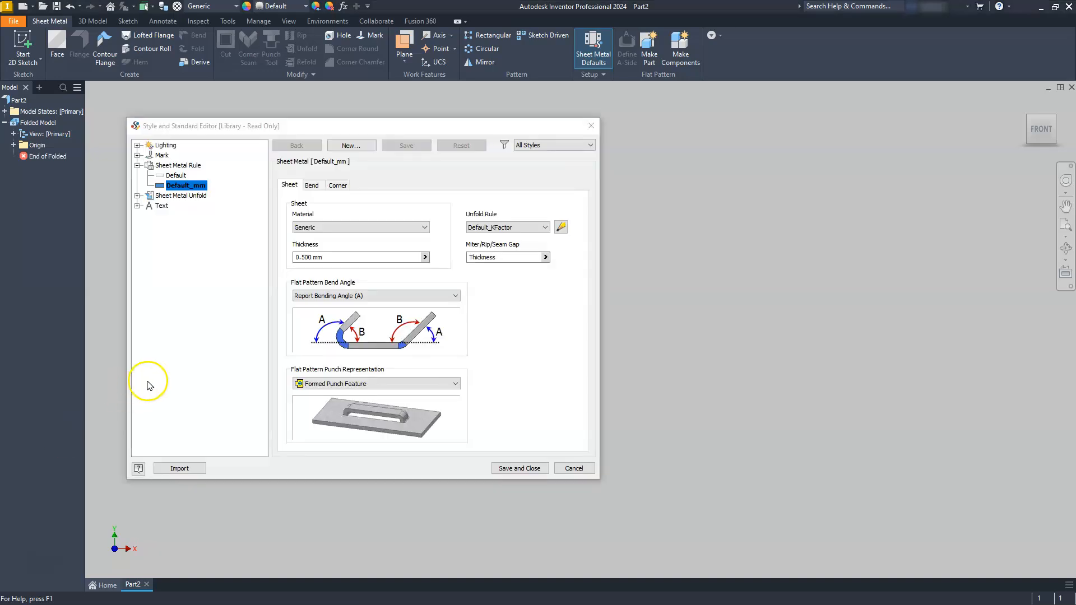
pyautogui.moveTo(348, 257); pyautogui.dragTo(270, 259)
pyautogui.write('1.')
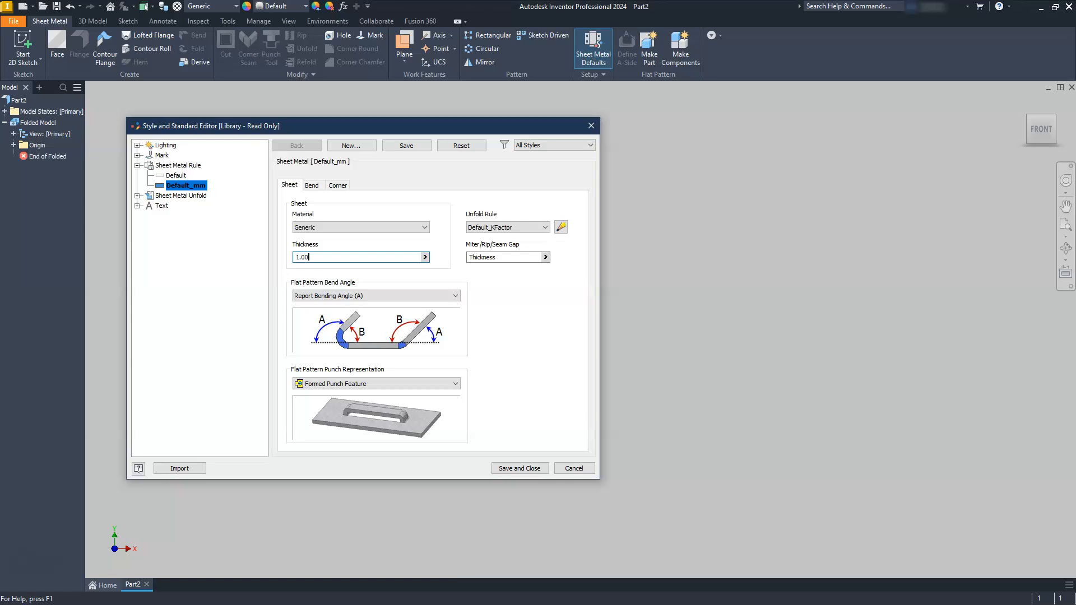
pyautogui.click(516, 468)
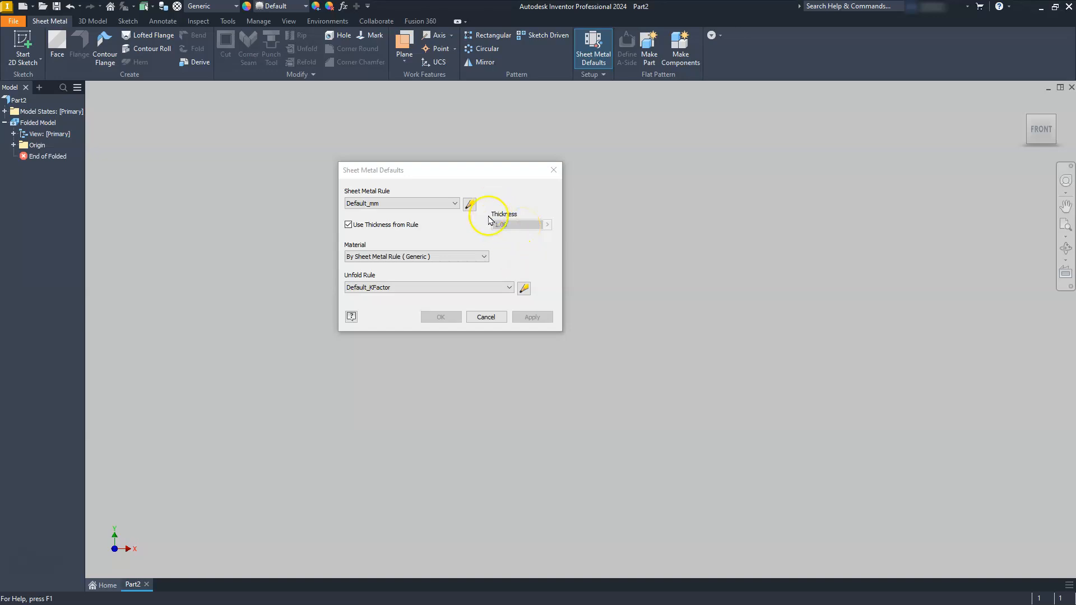
pyautogui.click(492, 318)
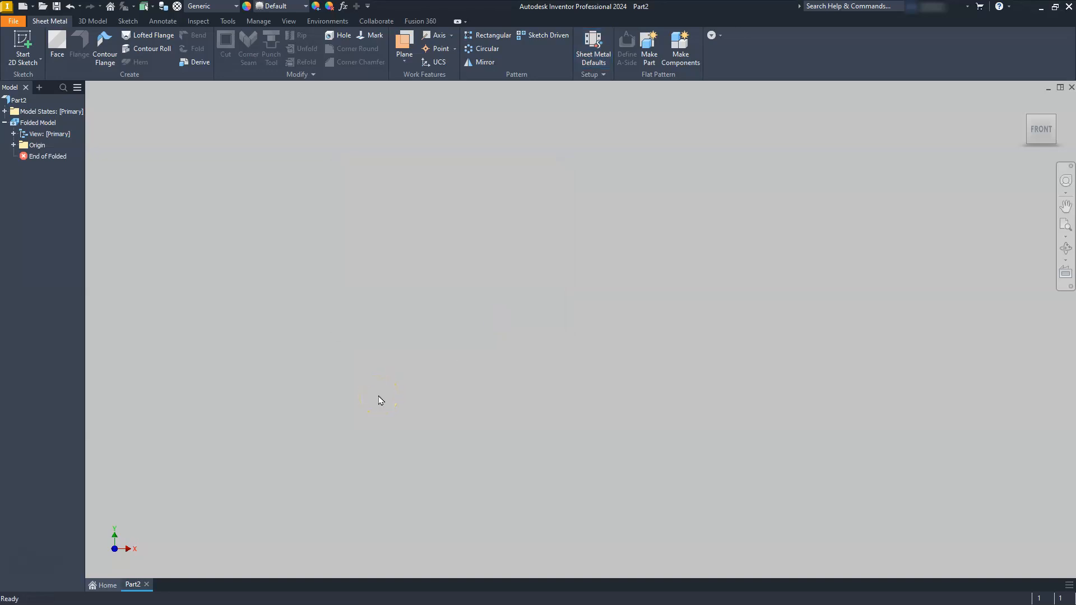
pyautogui.click(343, 365)
# - Start a sketch on the front XY plane and draw a circle of about 4 mm radius above the origin
pyautogui.click(24, 40)
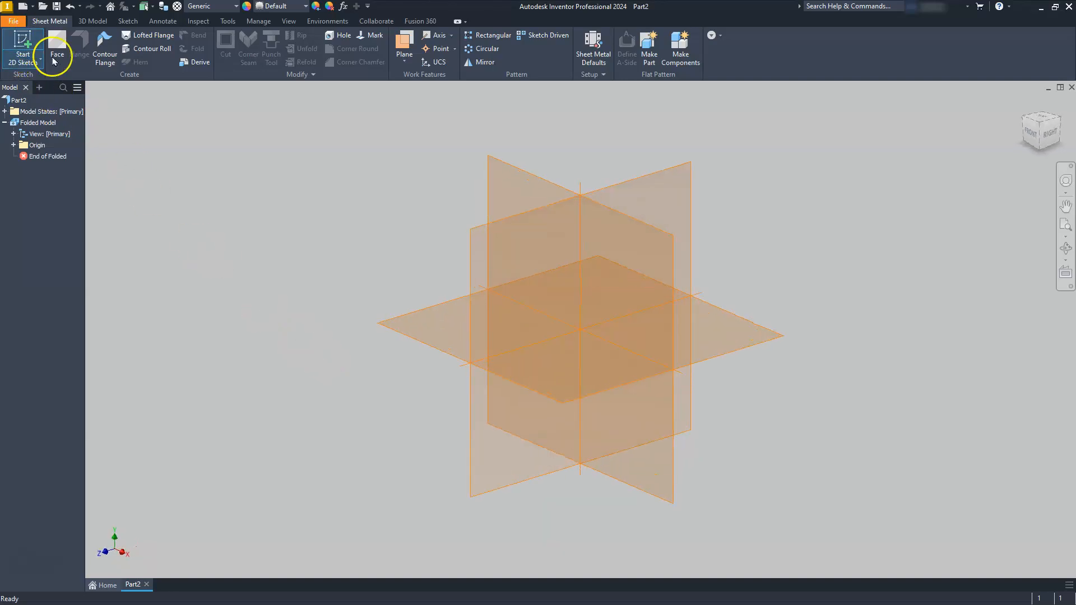
pyautogui.click(511, 182)
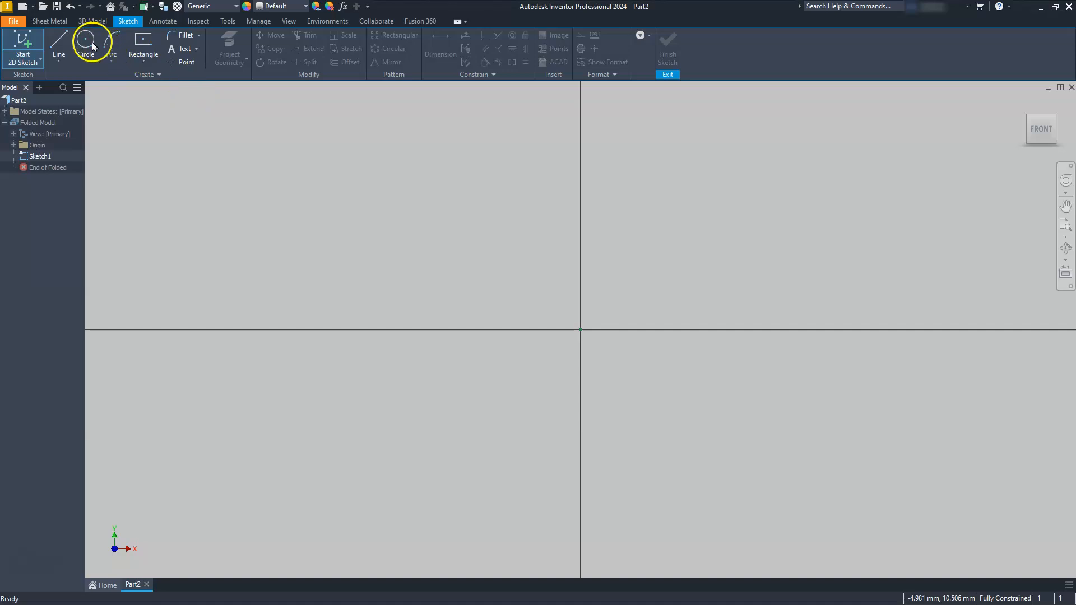
pyautogui.click(85, 43)
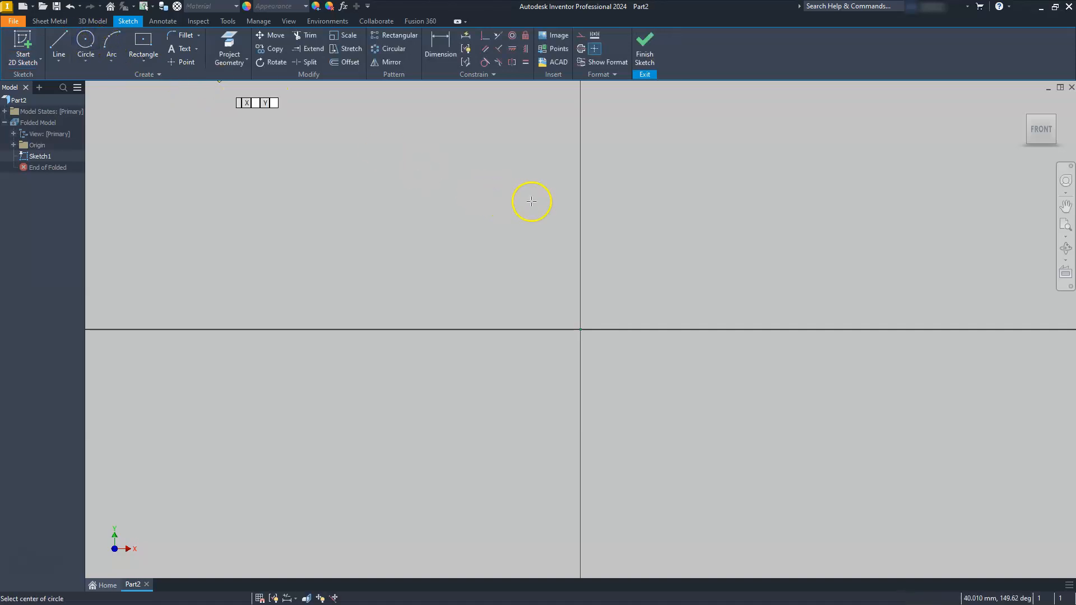
pyautogui.click(536, 155)
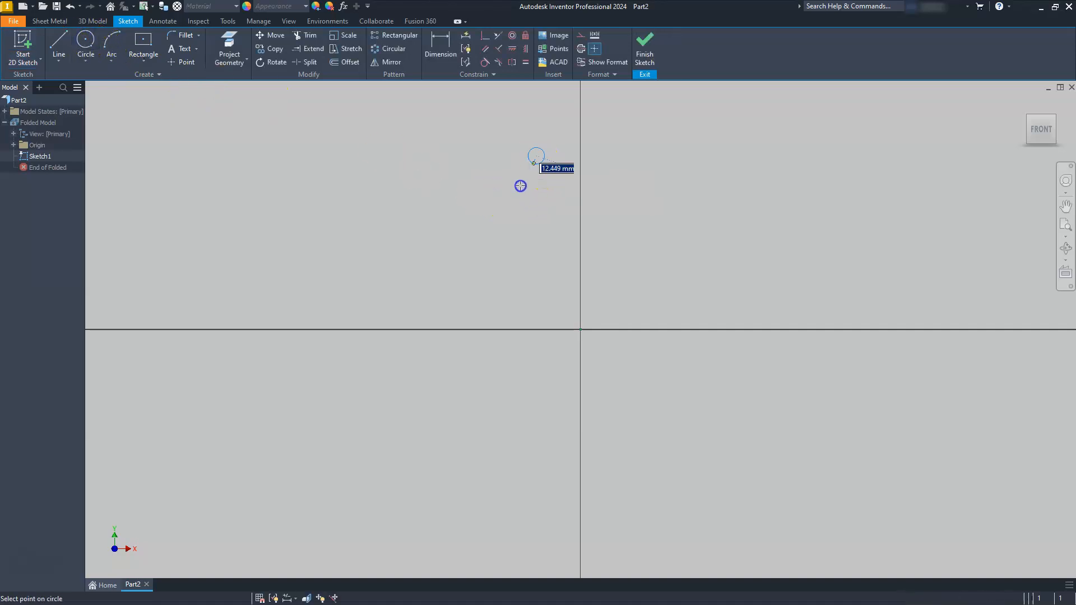
pyautogui.click(508, 206)
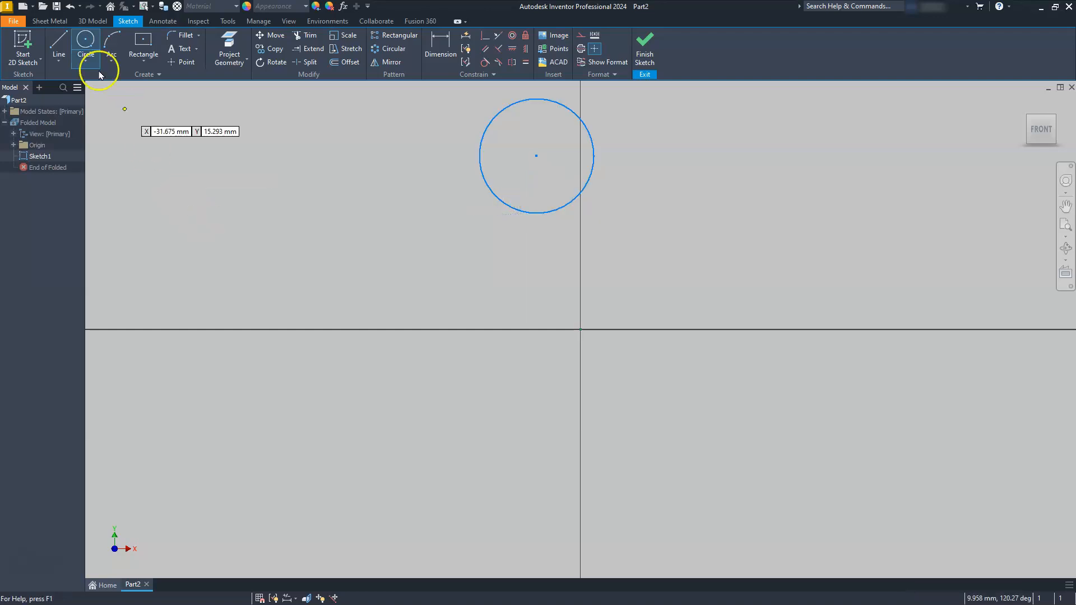
# - Draw a horizontal line just below the circle, about 7 mm above the origin and wider than the circle
pyautogui.click(68, 45)
pyautogui.click(430, 228)
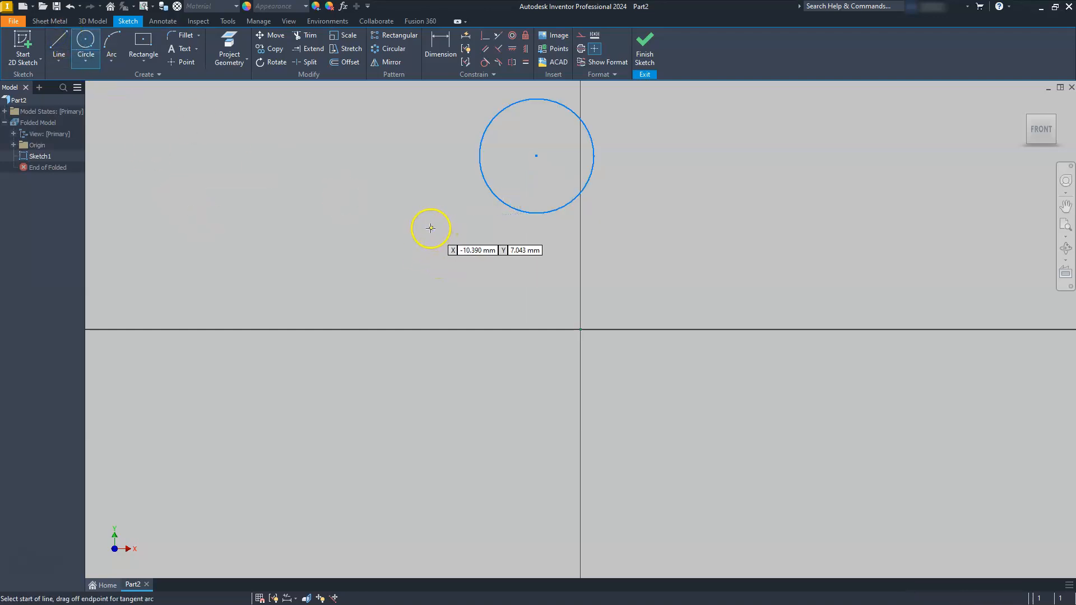
pyautogui.click(648, 227)
pyautogui.press('Escape')
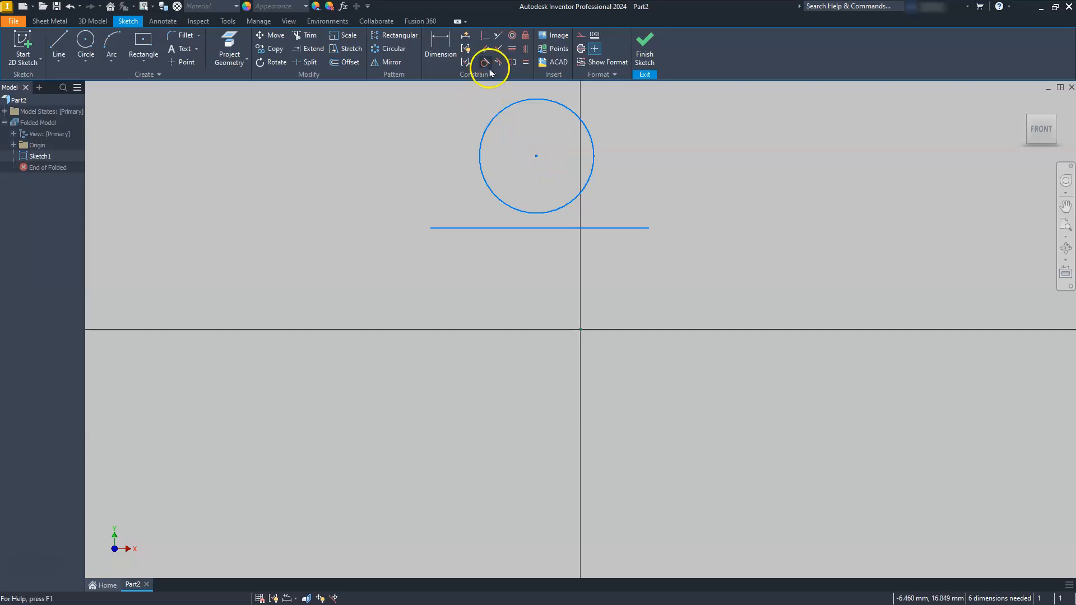
# - Constrain the circle's centre coincident with the midpoint of the horizontal line
pyautogui.click(485, 36)
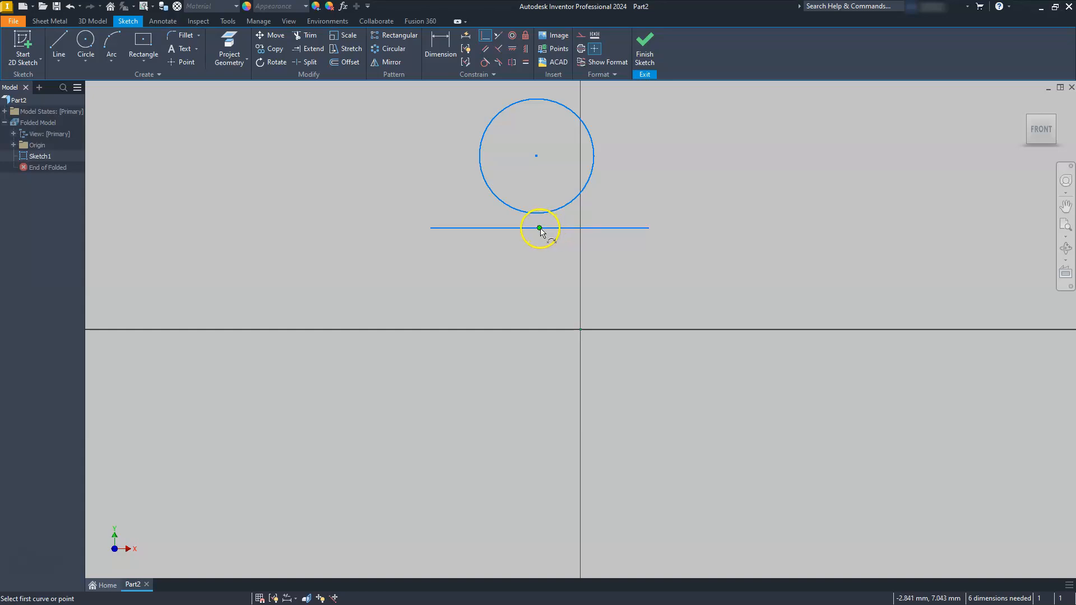
pyautogui.click(539, 228)
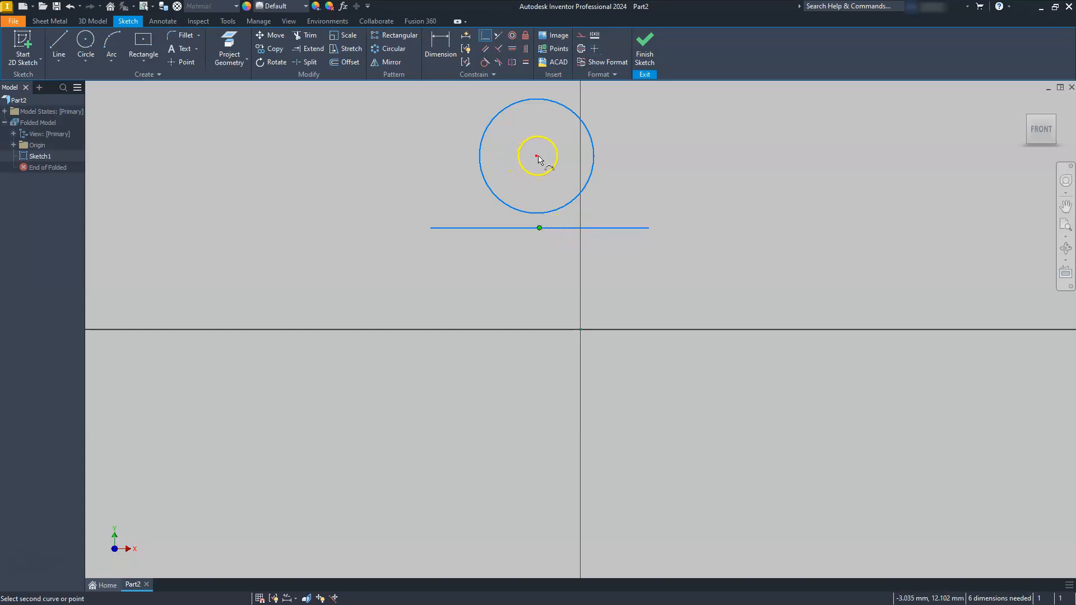
pyautogui.click(536, 157)
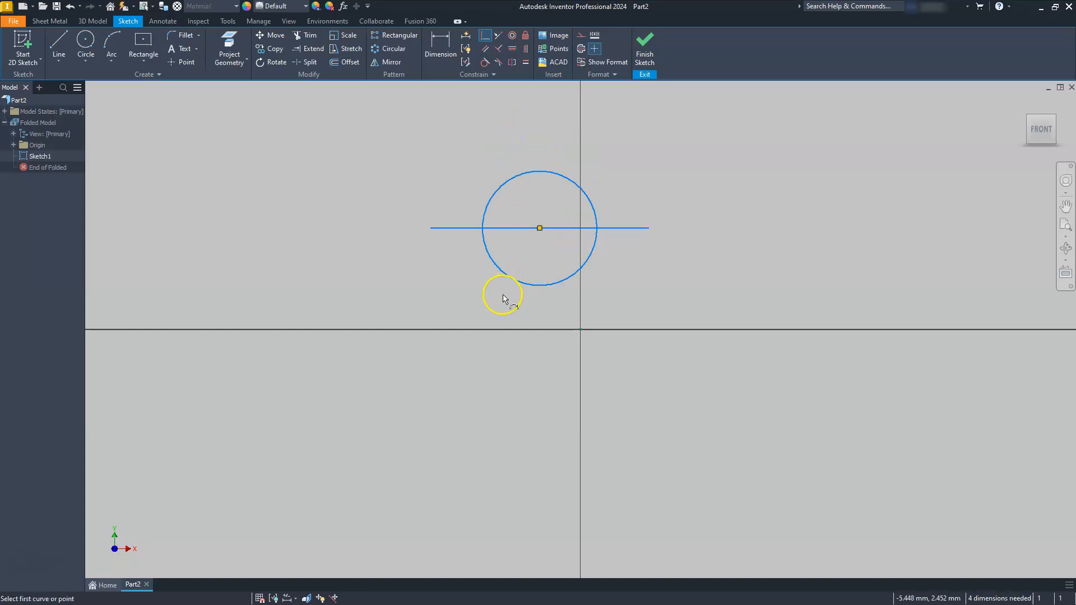
pyautogui.press('Escape')
# - Trim the lower half of the circle and both overhanging line ends to leave a closed semicircle
pyautogui.click(312, 37)
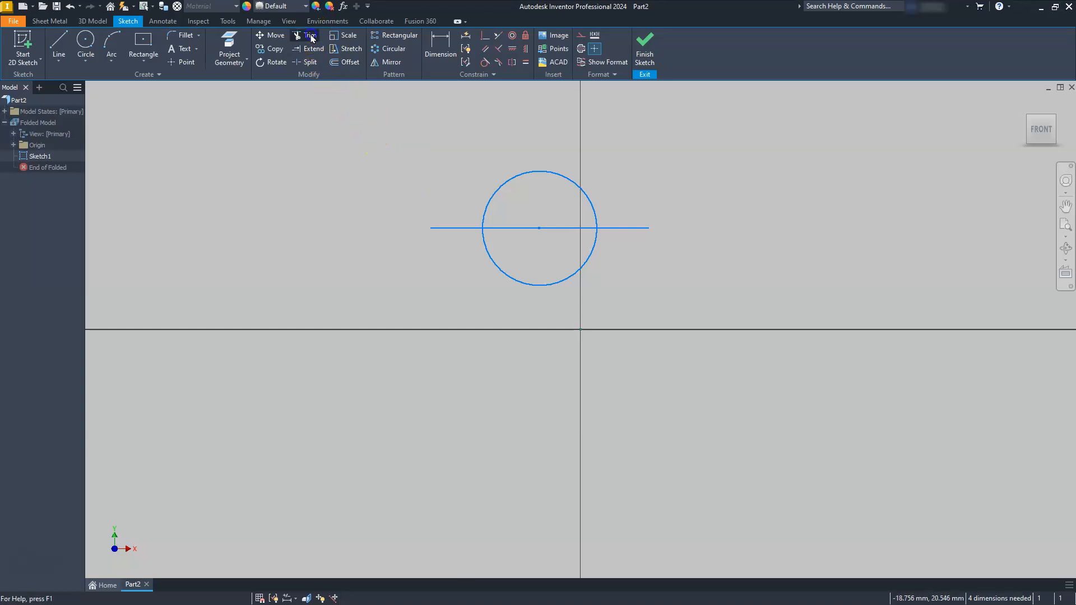
pyautogui.click(458, 228)
pyautogui.click(531, 283)
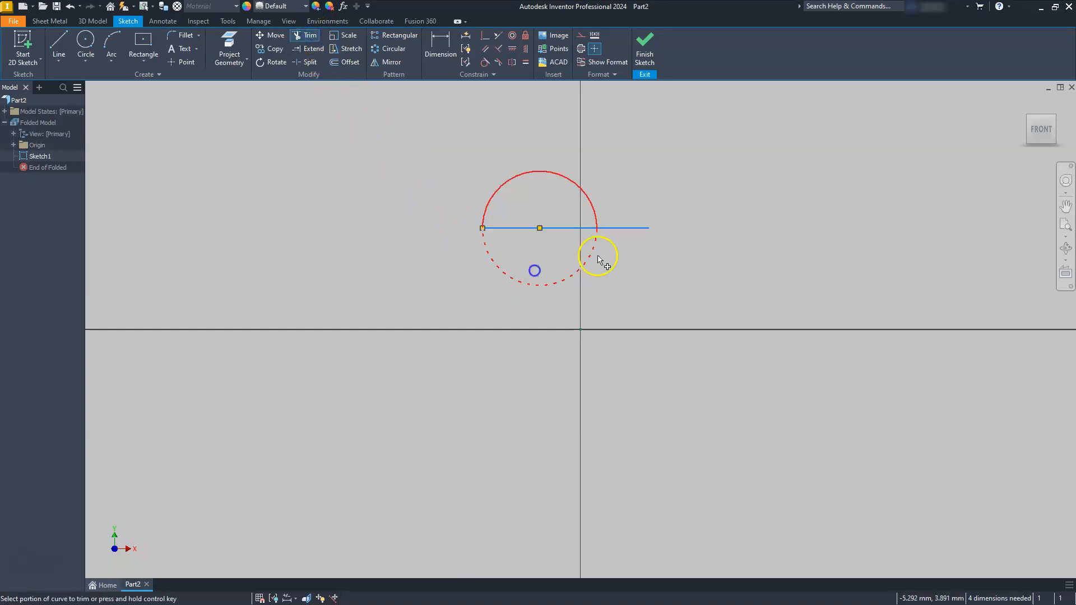
pyautogui.click(620, 228)
pyautogui.press('Escape')
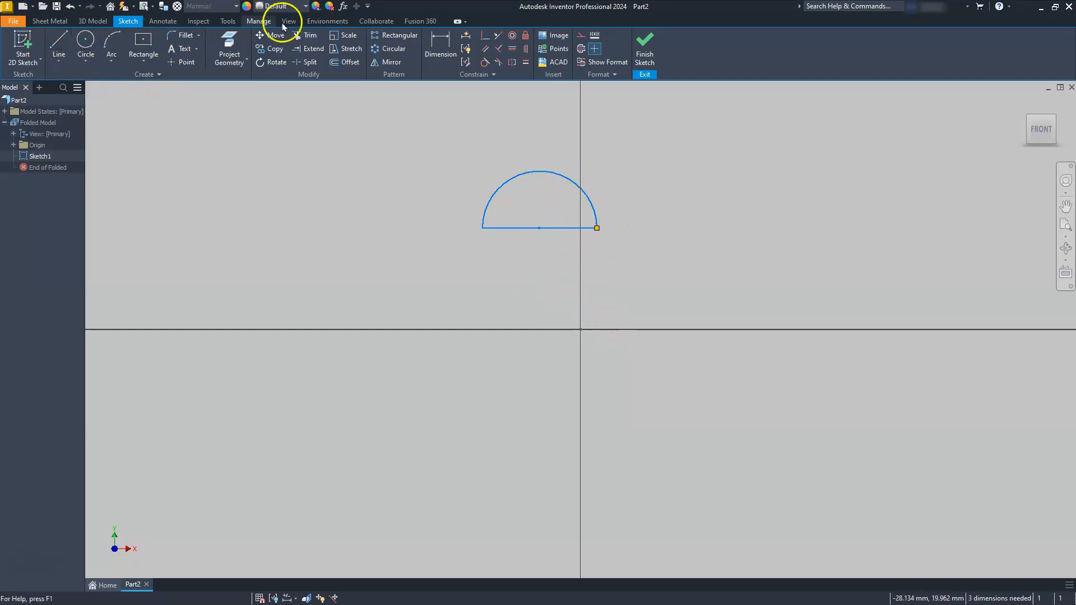
# - Dimension the semicircle's base line 8.5 mm above the origin
pyautogui.click(440, 42)
pyautogui.click(495, 228)
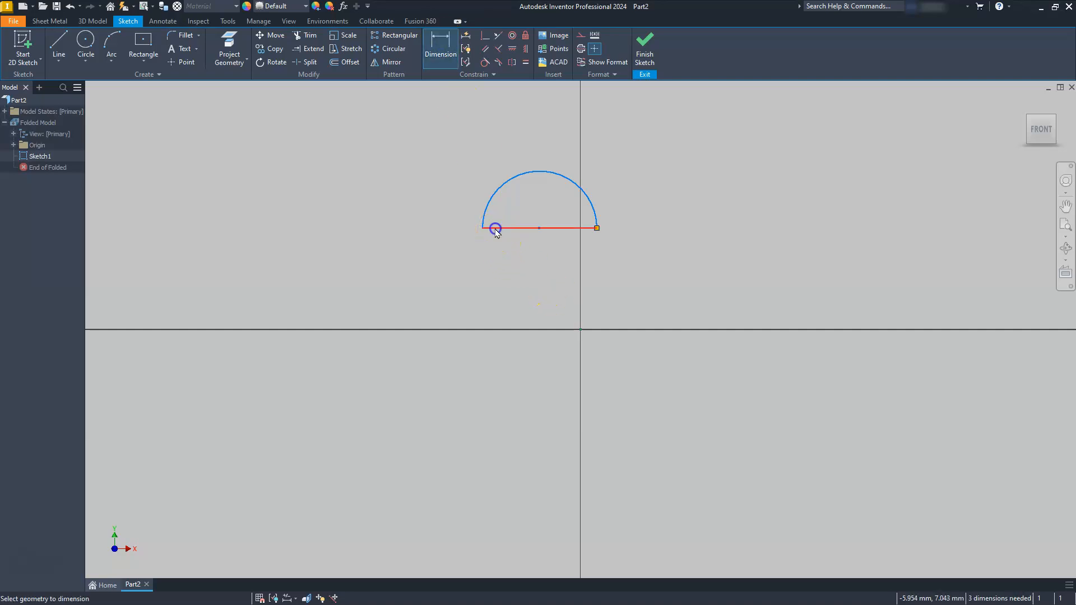
pyautogui.click(581, 330)
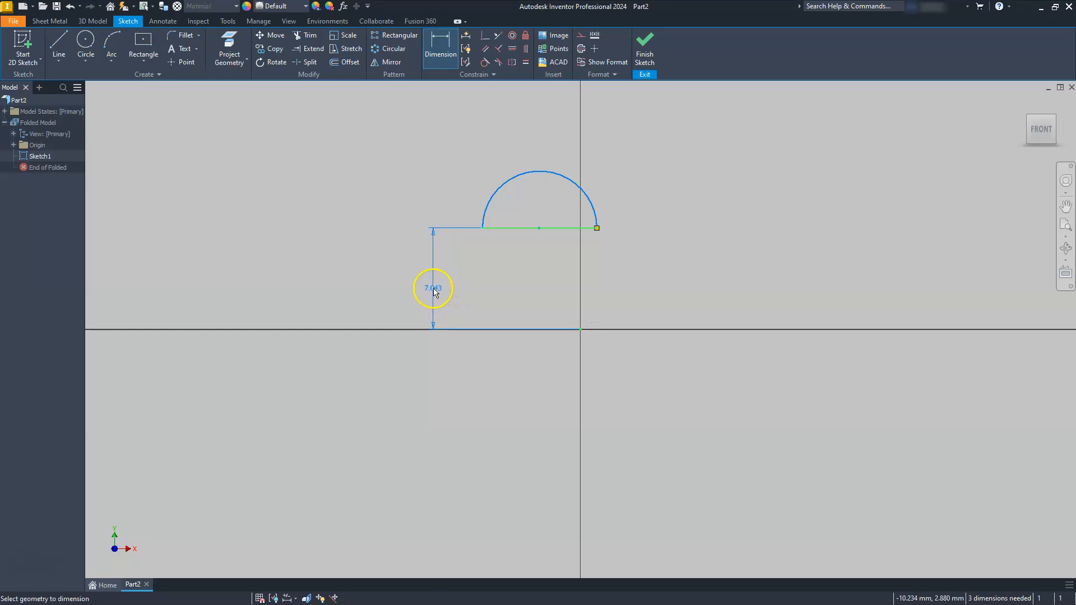
pyautogui.click(433, 289)
pyautogui.write('8.5')
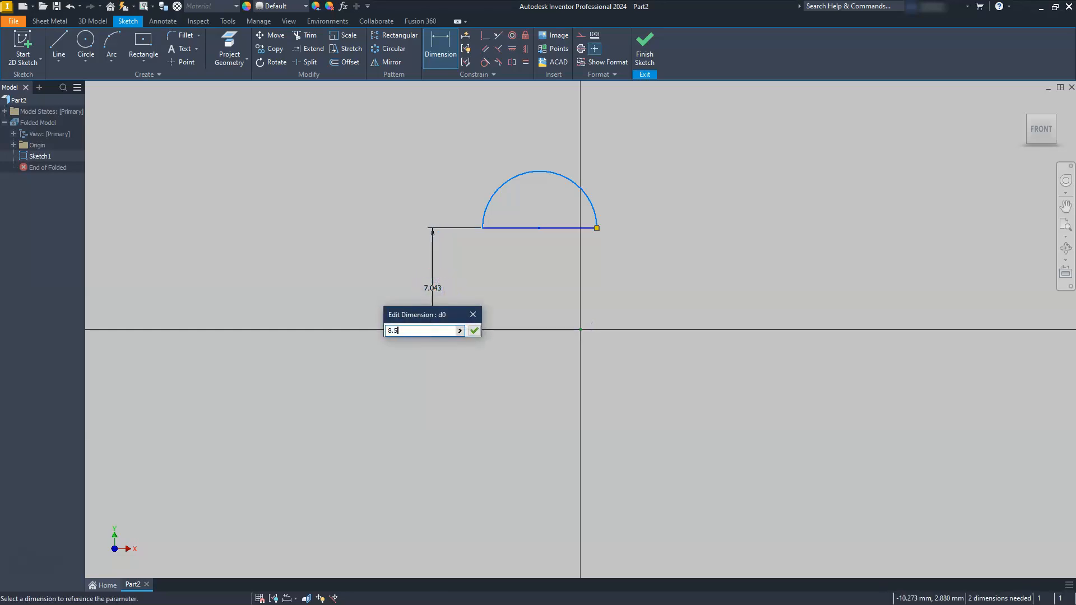
pyautogui.press('Return')
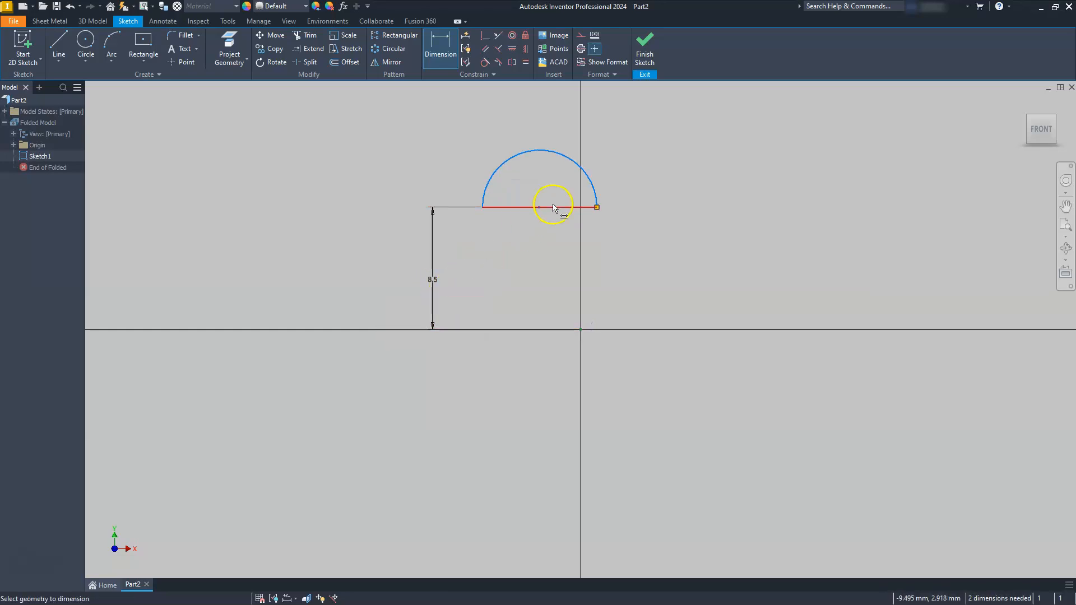
# - Dimension the arc's radius as 6.5 mm
pyautogui.click(589, 176)
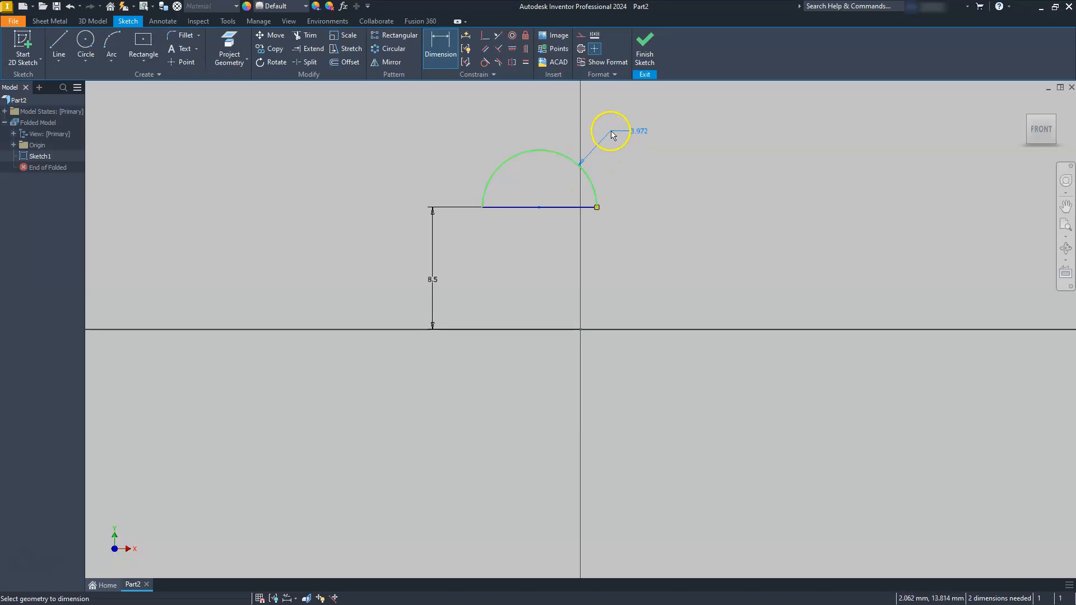
pyautogui.click(617, 148)
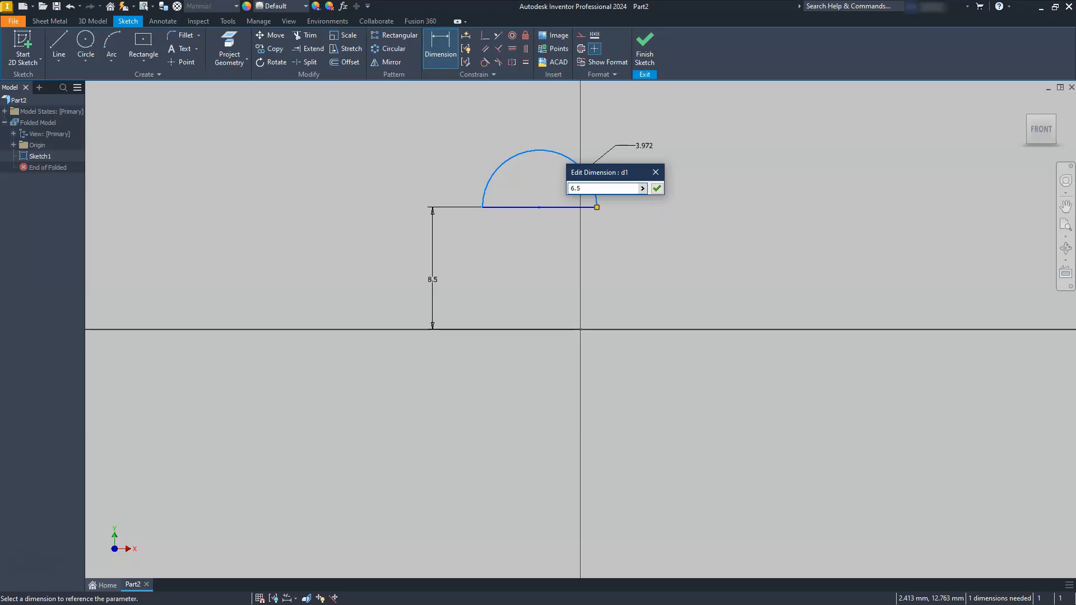
pyautogui.press('Return')
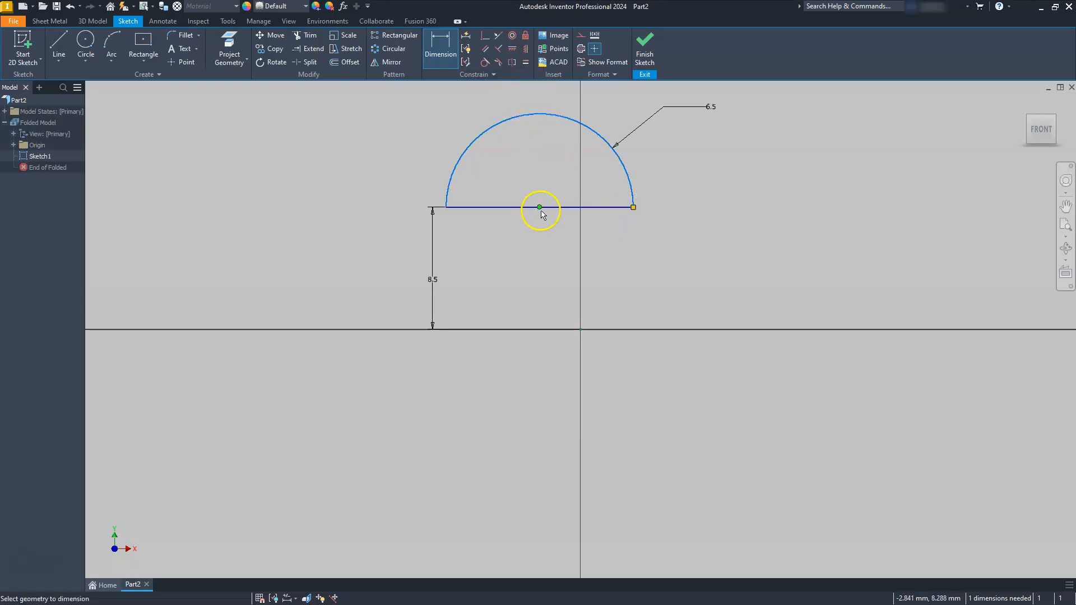
# - Align the base line's midpoint vertically with the sketch origin using a vertical constraint
pyautogui.click(526, 49)
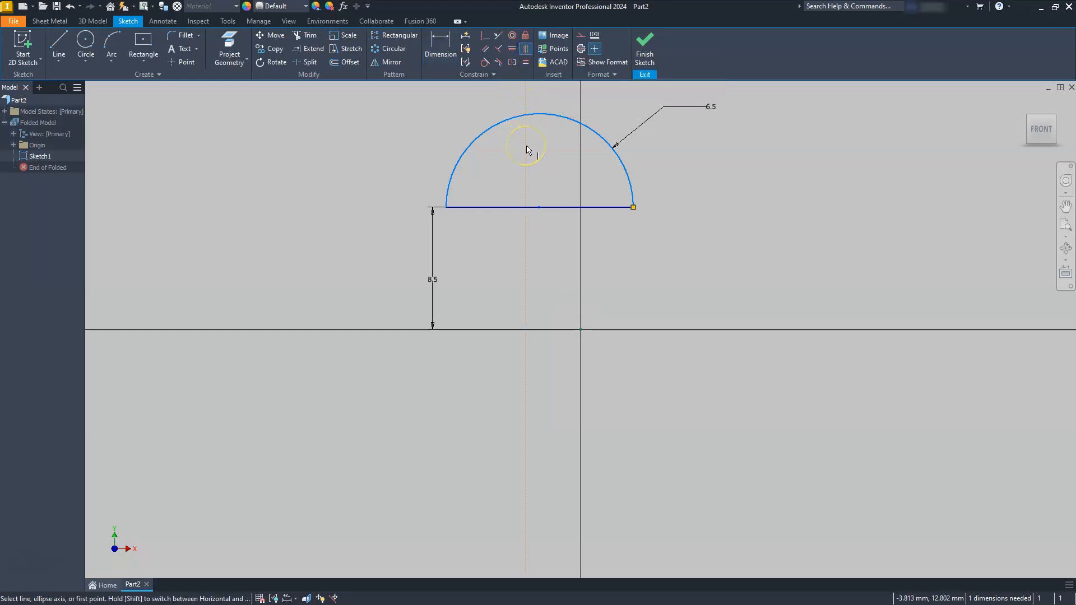
pyautogui.click(539, 208)
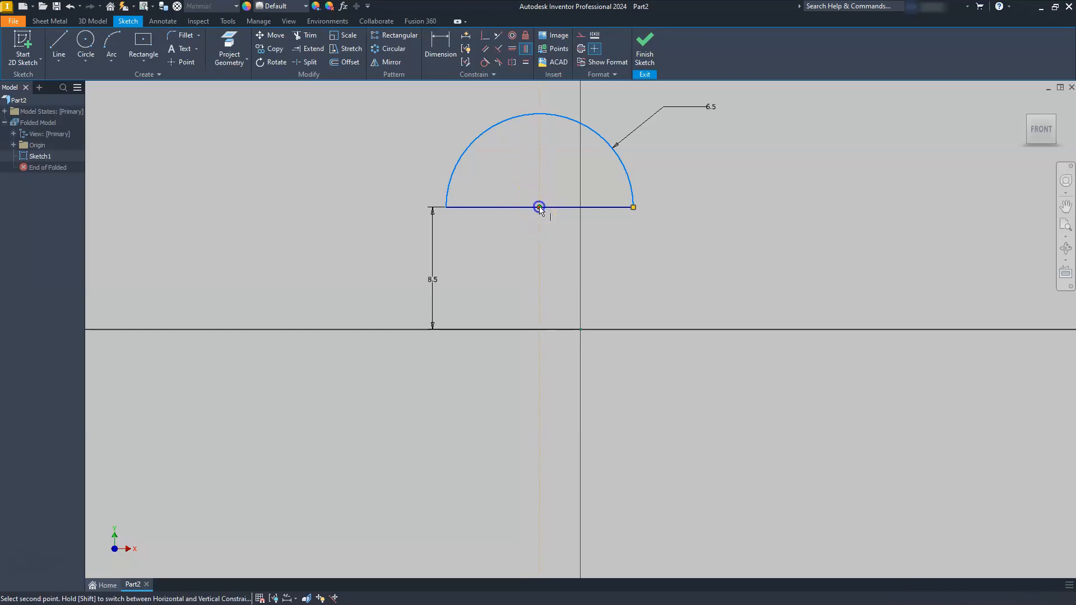
pyautogui.click(581, 330)
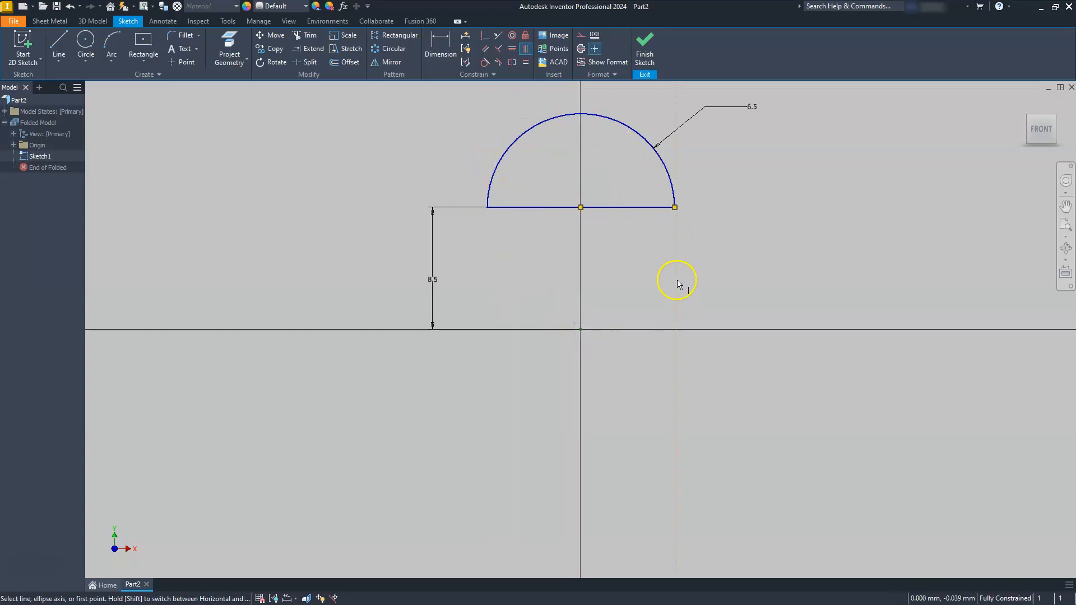
pyautogui.press('Escape')
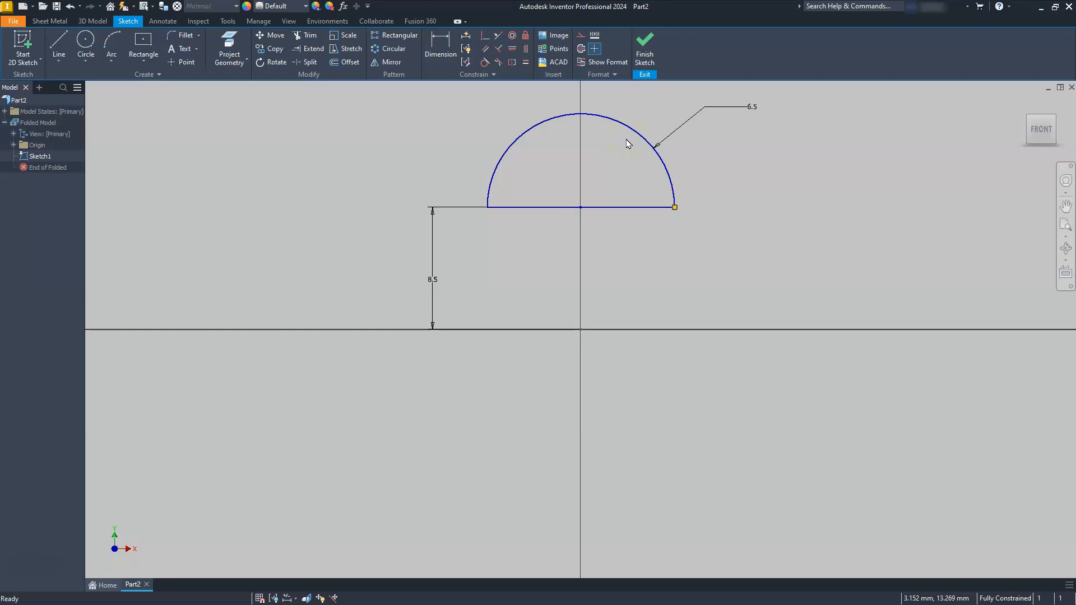
# - Draw a vertical line about 12 mm long downward from each end of the semicircle
pyautogui.click(58, 42)
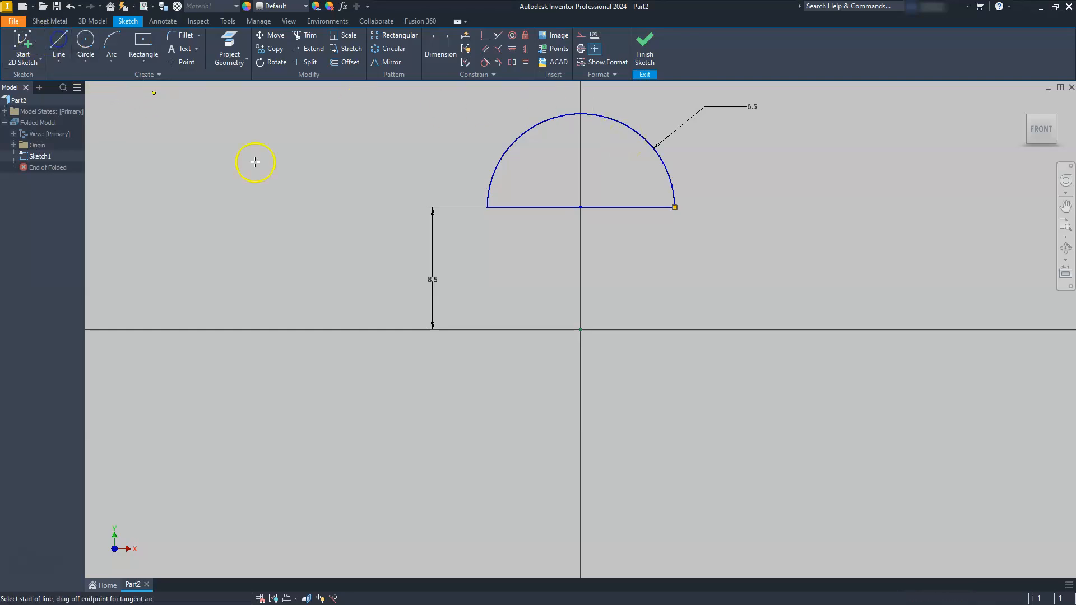
pyautogui.click(488, 207)
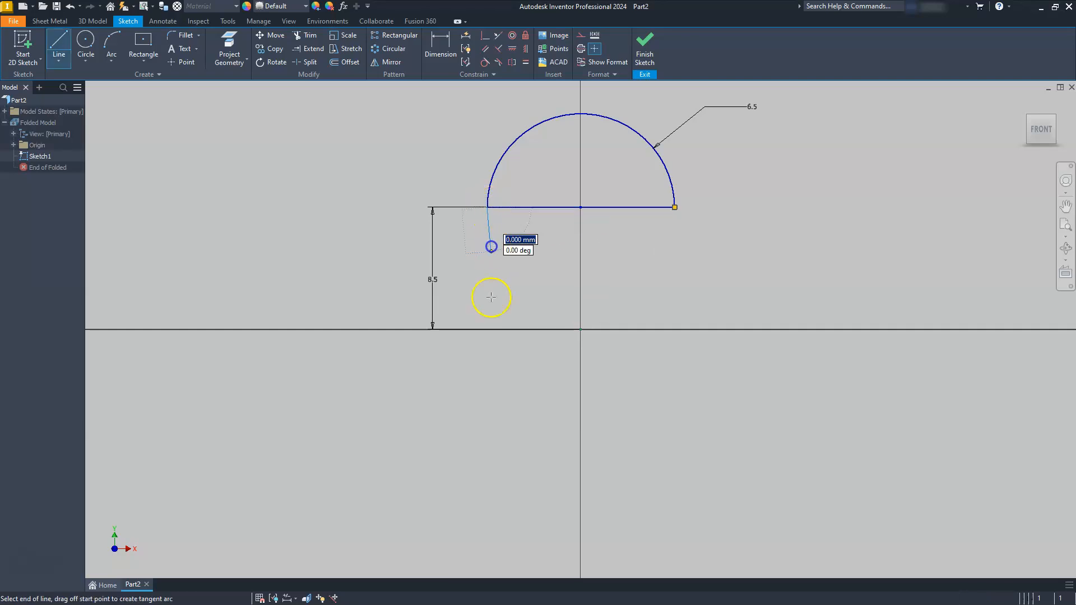
pyautogui.click(487, 380)
pyautogui.press('Escape')
pyautogui.click(66, 39)
pyautogui.click(674, 208)
pyautogui.click(674, 208)
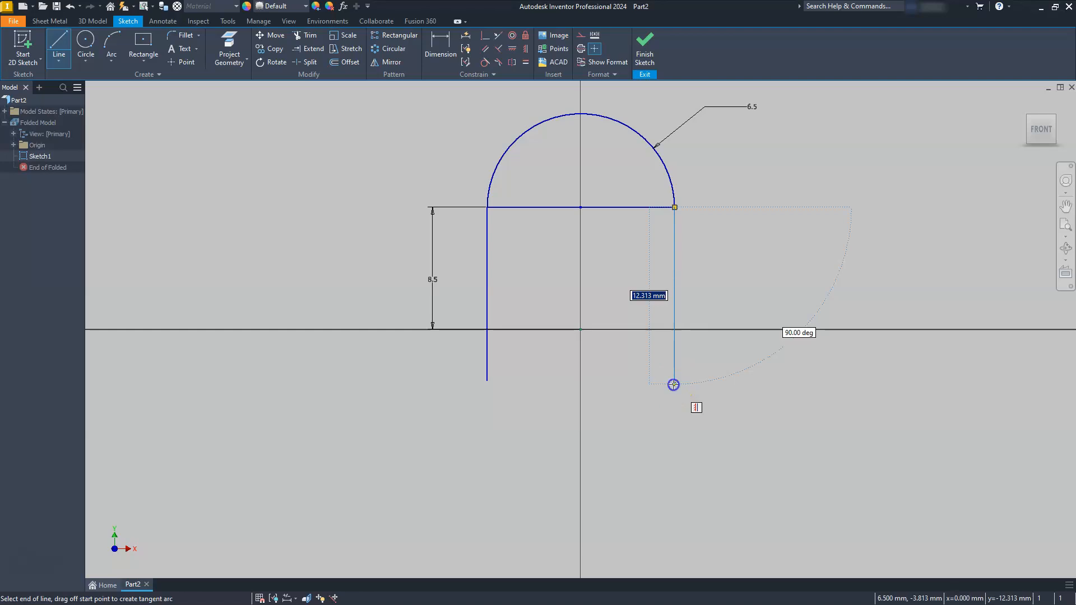
pyautogui.doubleClick(674, 385)
pyautogui.press('Escape')
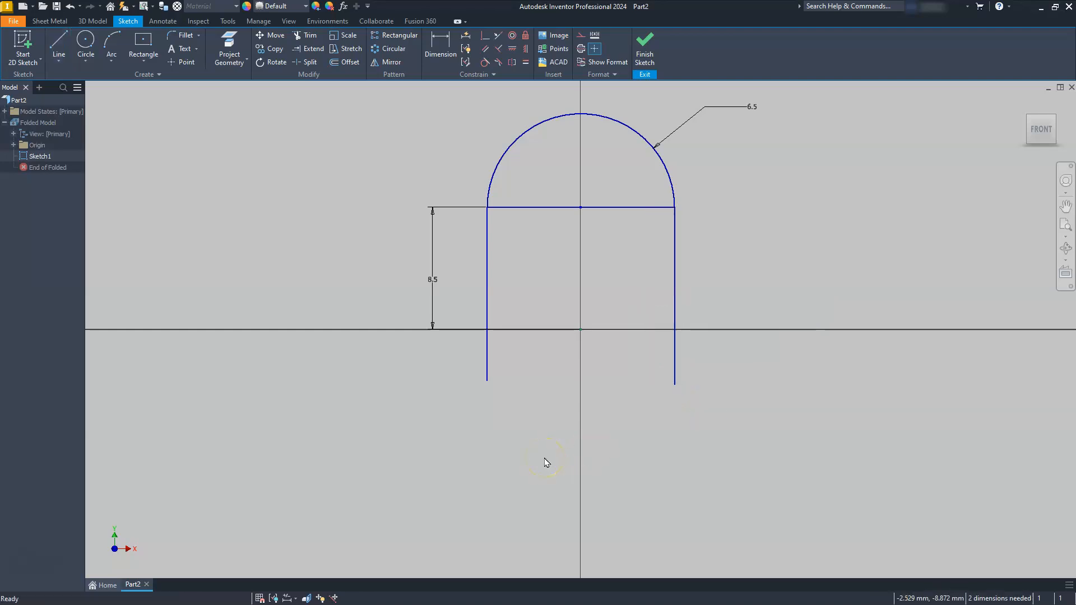
# - Make the two vertical lines equal in length with an equal constraint
pyautogui.click(526, 63)
pyautogui.click(487, 250)
pyautogui.click(675, 289)
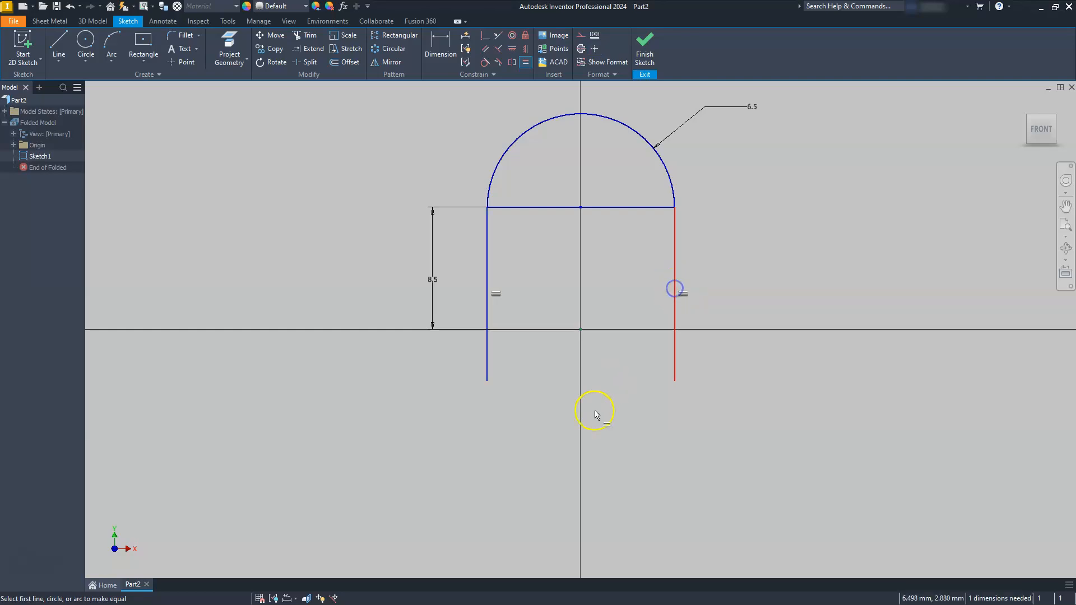
pyautogui.press('Escape')
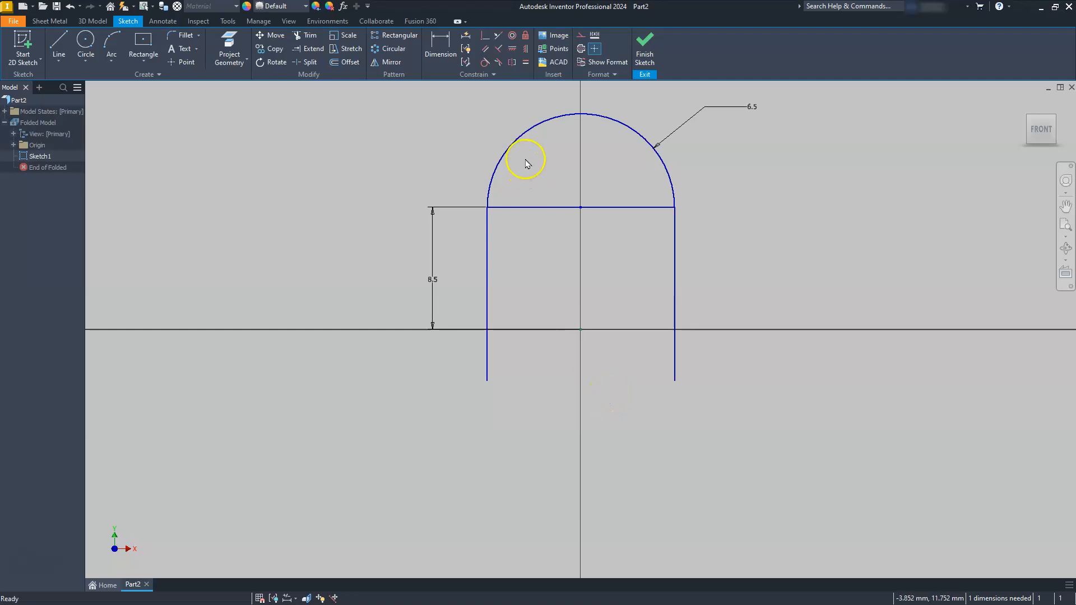
# - Align the lower endpoint of the right vertical line with the sketch origin using a horizontal constraint
pyautogui.click(514, 50)
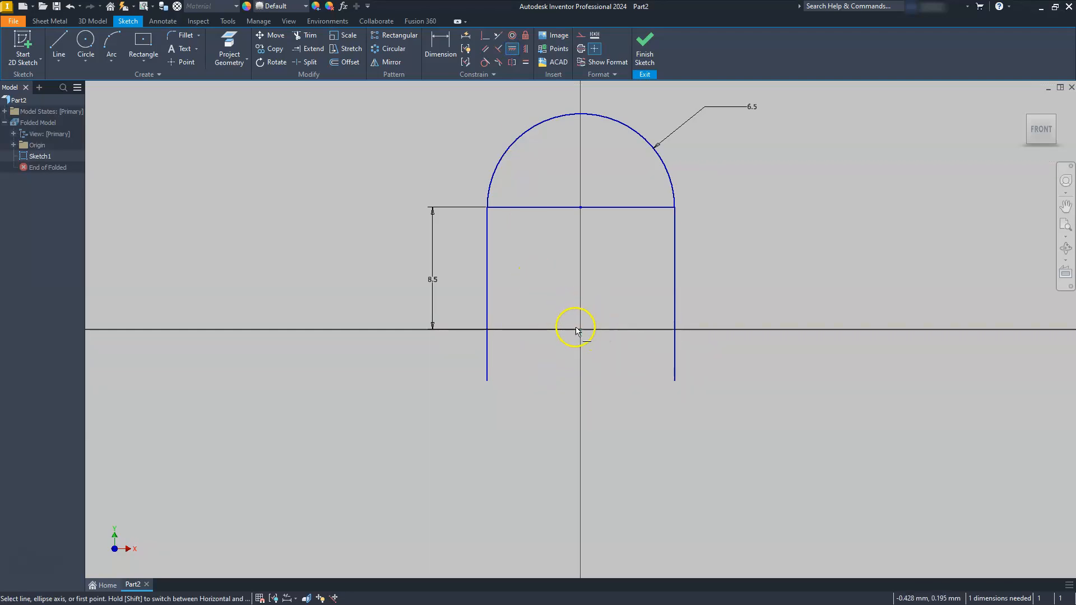
pyautogui.click(512, 50)
pyautogui.click(674, 381)
pyautogui.click(580, 331)
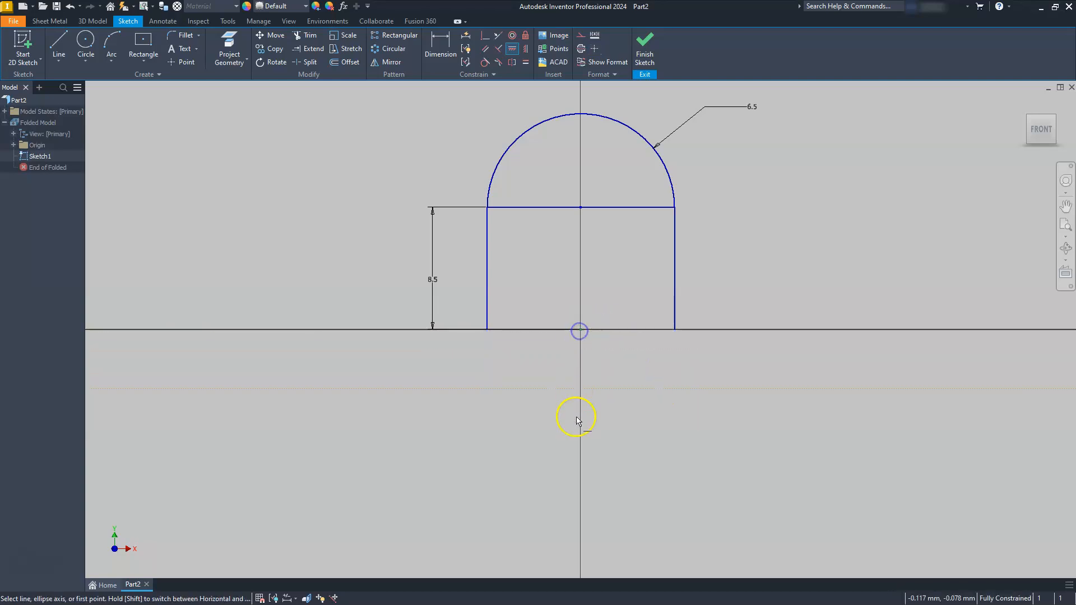
pyautogui.press('Escape')
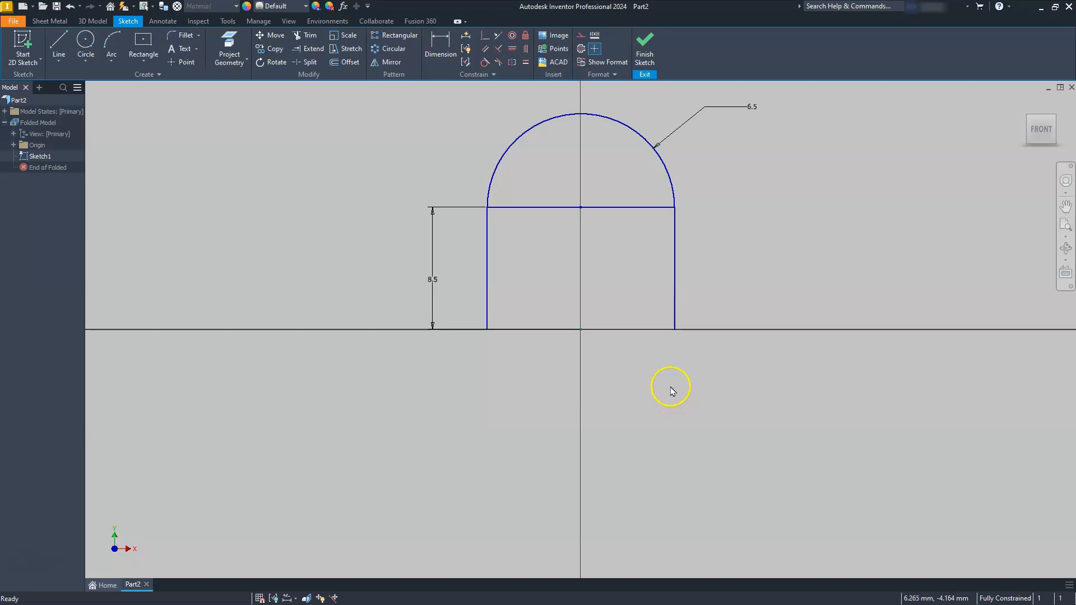
# - Convert the semicircle's base line to construction geometry and finish the sketch
pyautogui.click(639, 207)
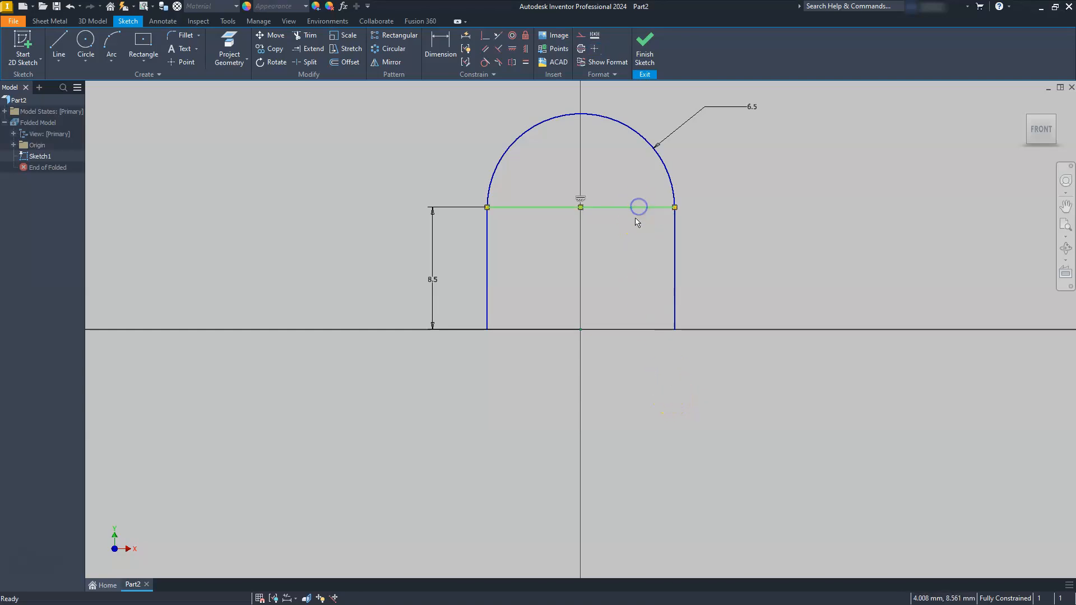
pyautogui.click(580, 39)
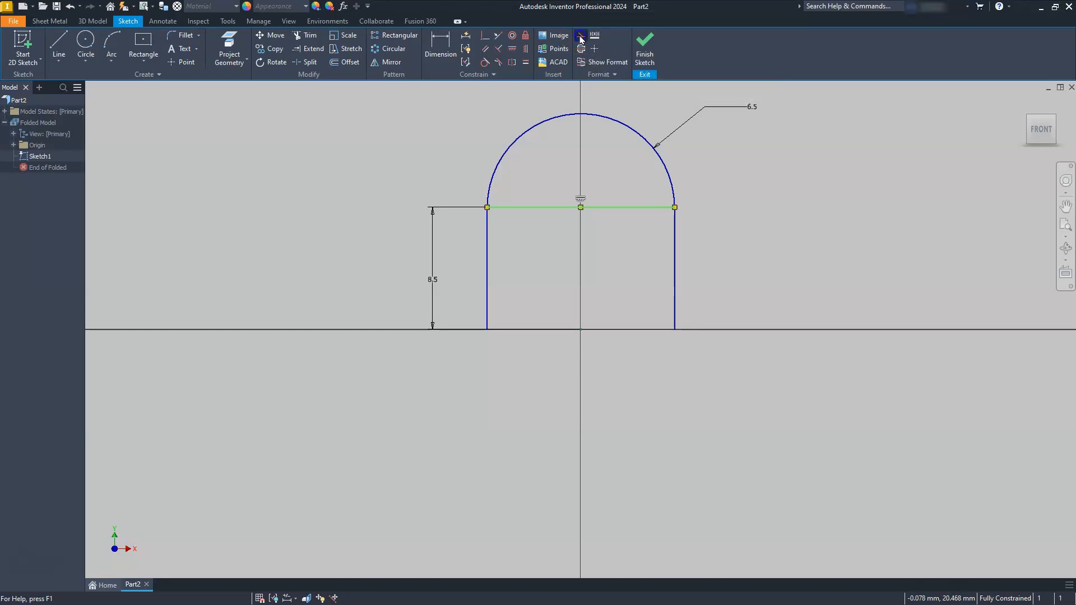
pyautogui.click(570, 238)
pyautogui.click(528, 219)
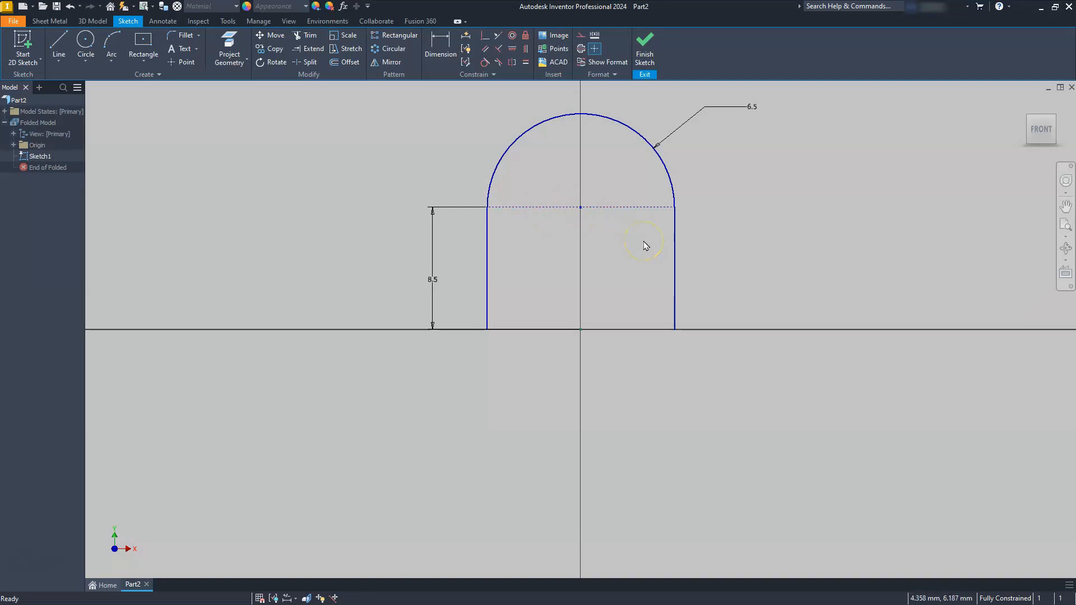
pyautogui.click(645, 46)
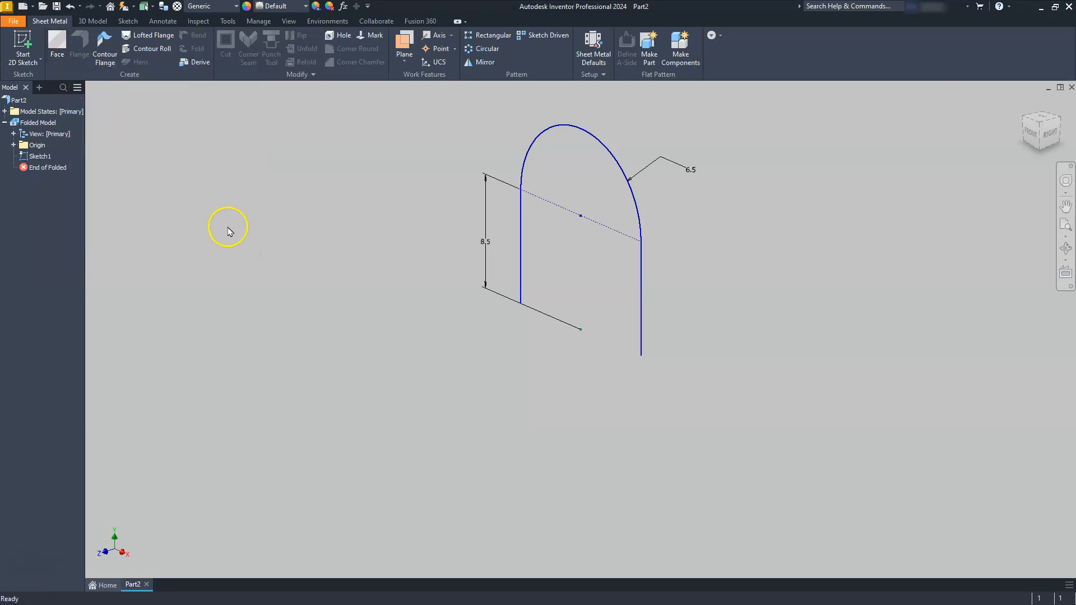
# - Start a contour flange on the arch profile and offset the material thickness to the outside of the sketch line
pyautogui.click(105, 42)
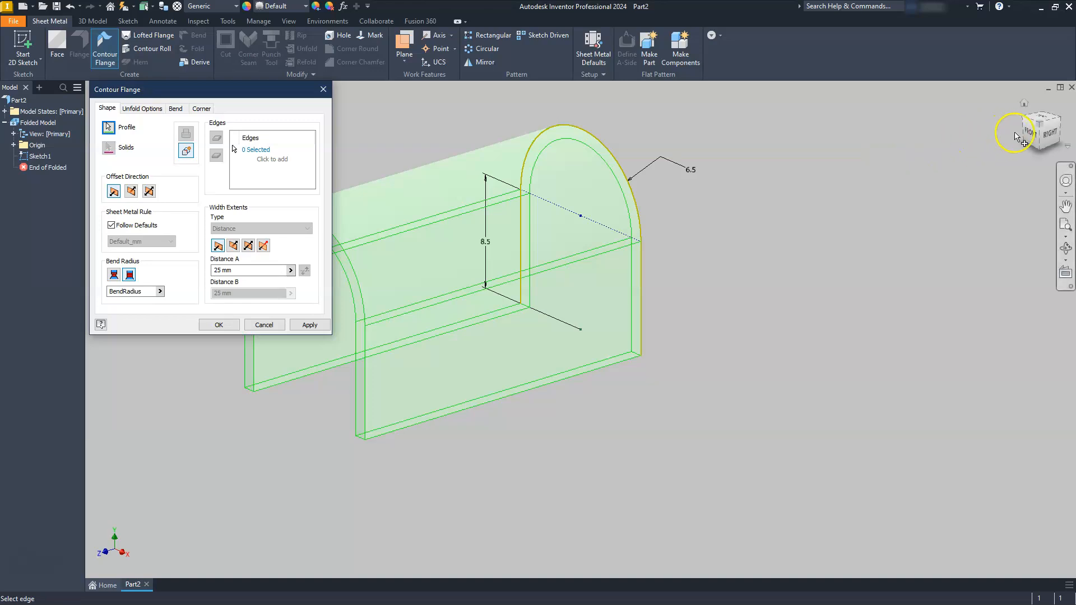
pyautogui.click(1033, 133)
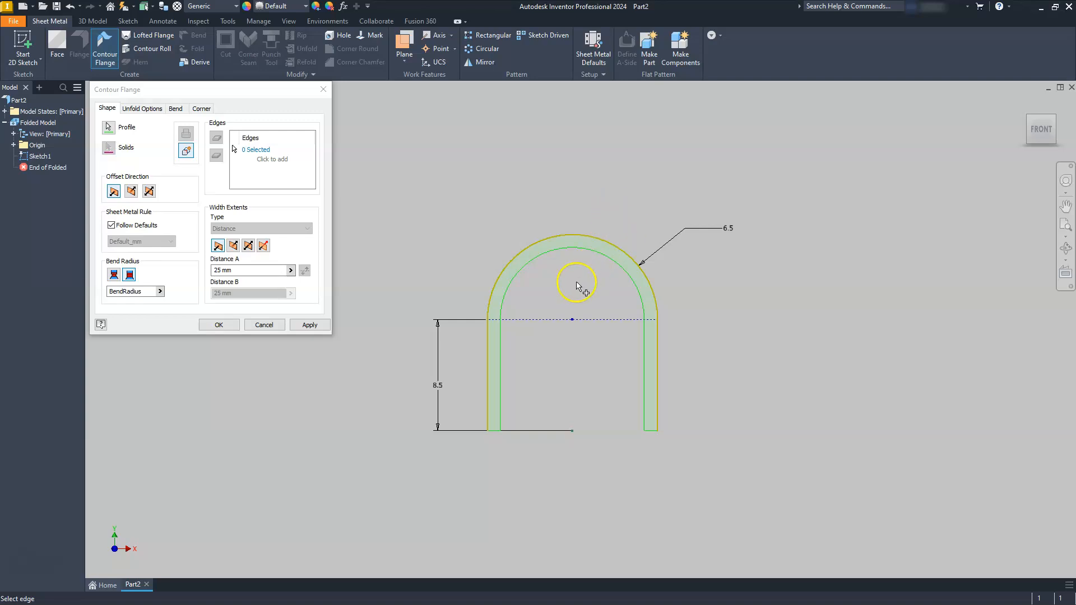
pyautogui.scroll(3, 554, 258)
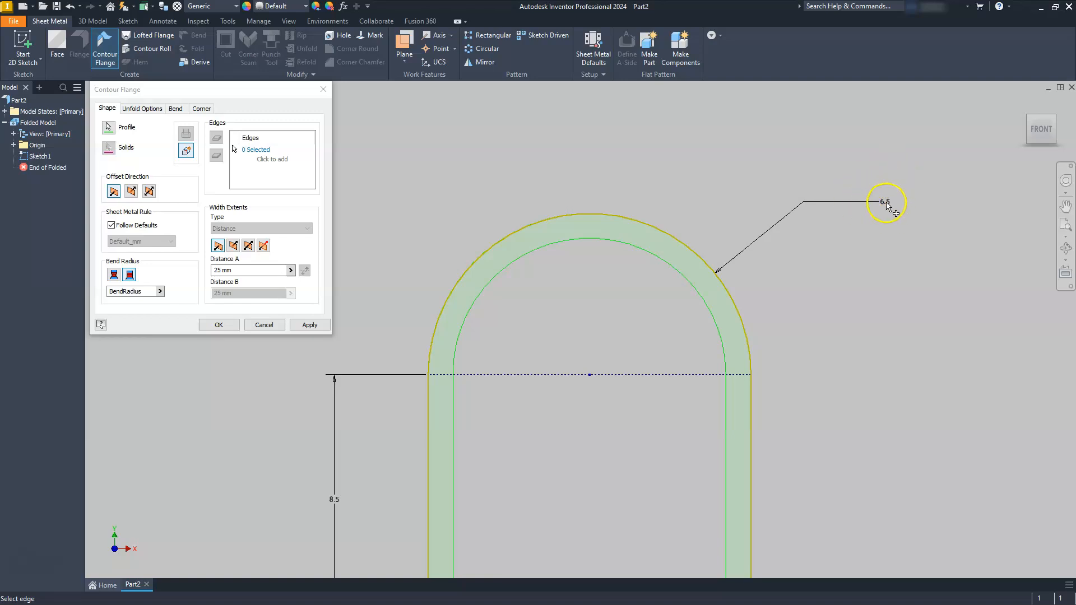
pyautogui.click(130, 192)
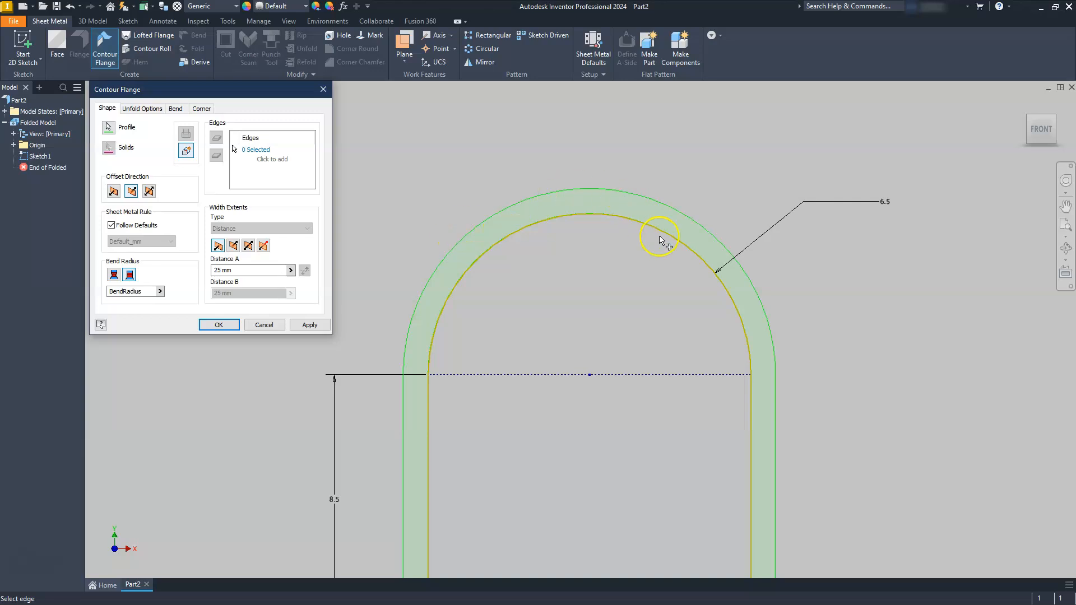
pyautogui.scroll(-2, 667, 258)
pyautogui.moveTo(625, 397); pyautogui.dragTo(655, 371, button='middle')
pyautogui.moveTo(1054, 121)
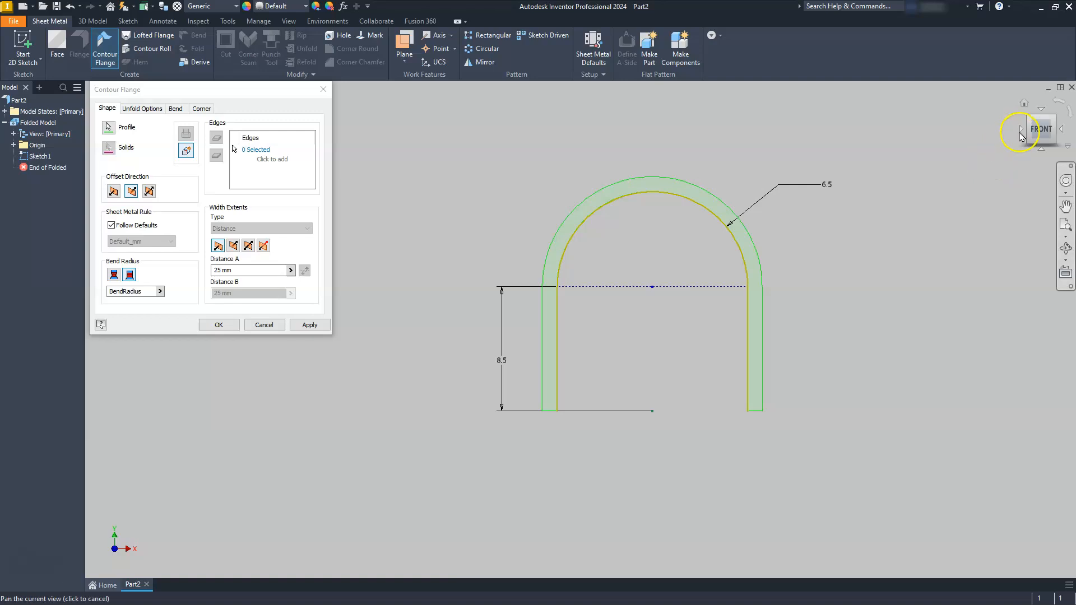
pyautogui.click(1054, 121)
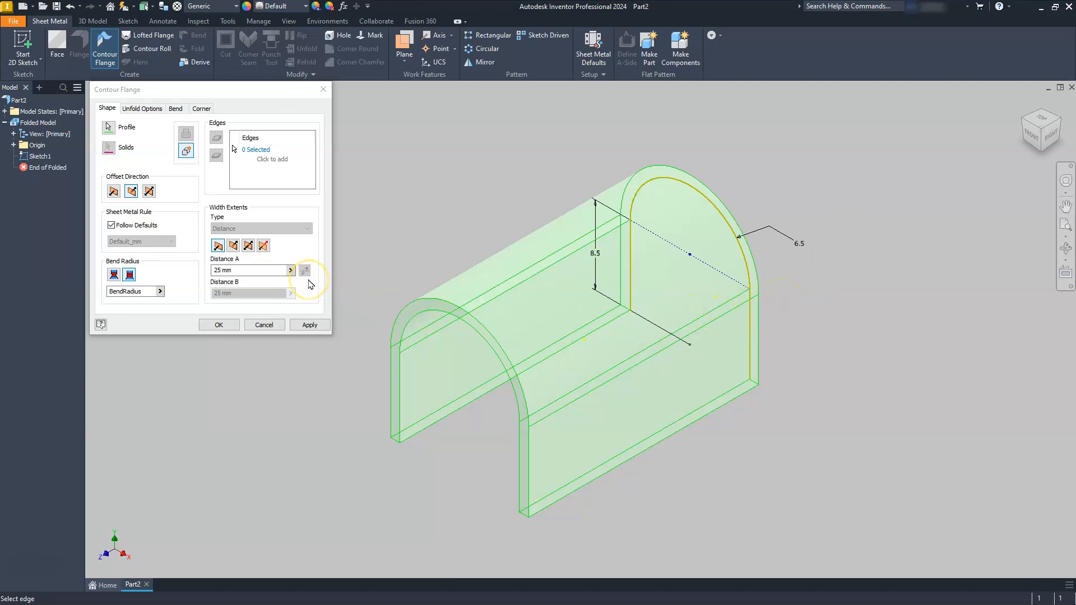
# - Set the contour flange width to 6 mm, distributed about the mid-plane, and create it
pyautogui.click(236, 270)
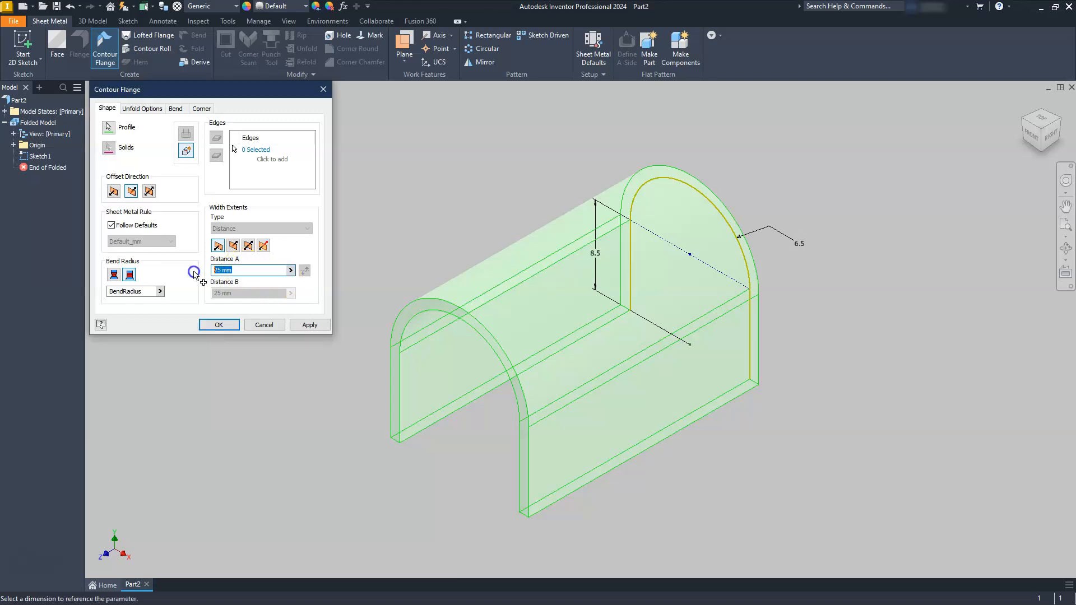
pyautogui.write('6')
pyautogui.click(570, 343)
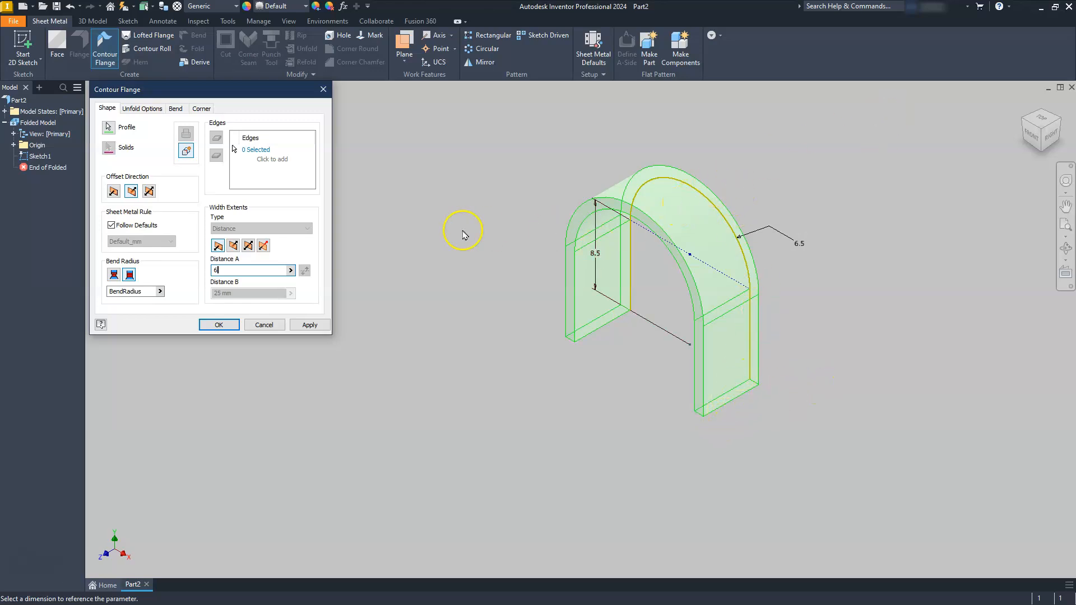
pyautogui.click(248, 246)
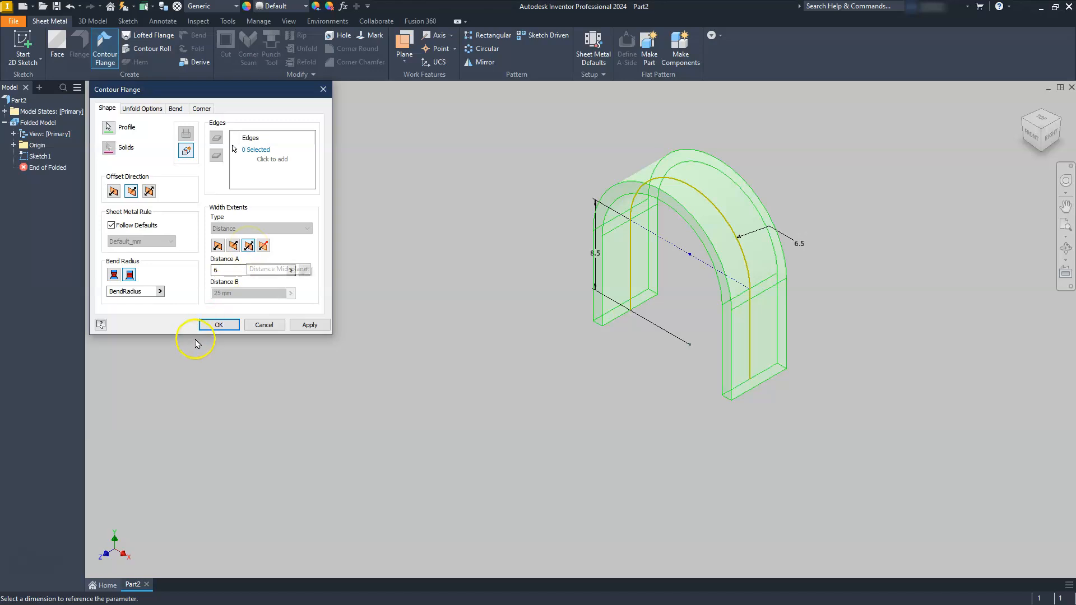
pyautogui.click(211, 326)
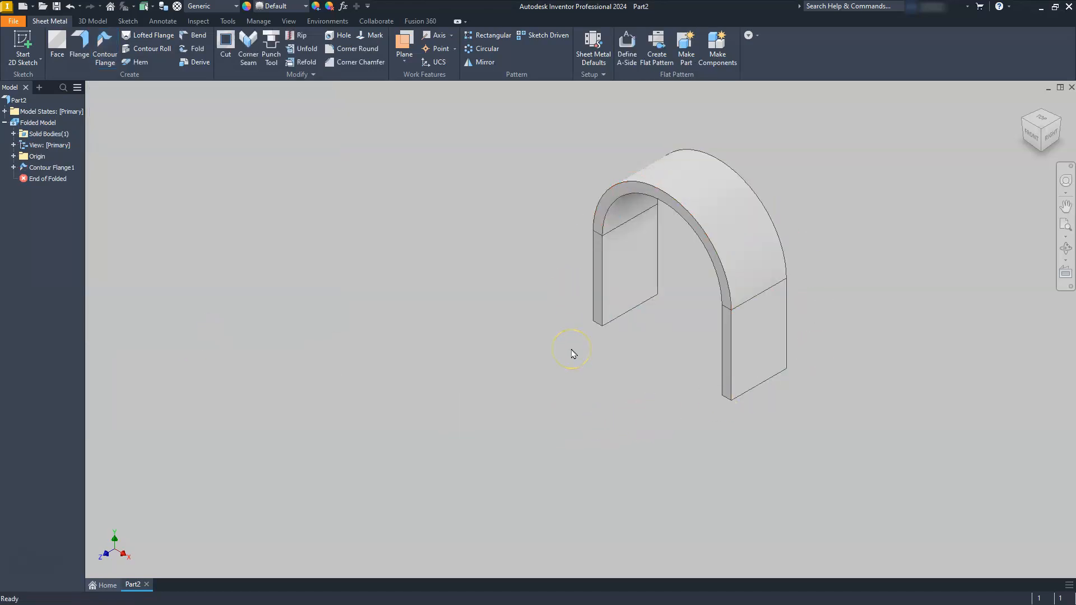
# - Start a flange on the inner bottom edge of the arch's left leg
pyautogui.click(459, 406)
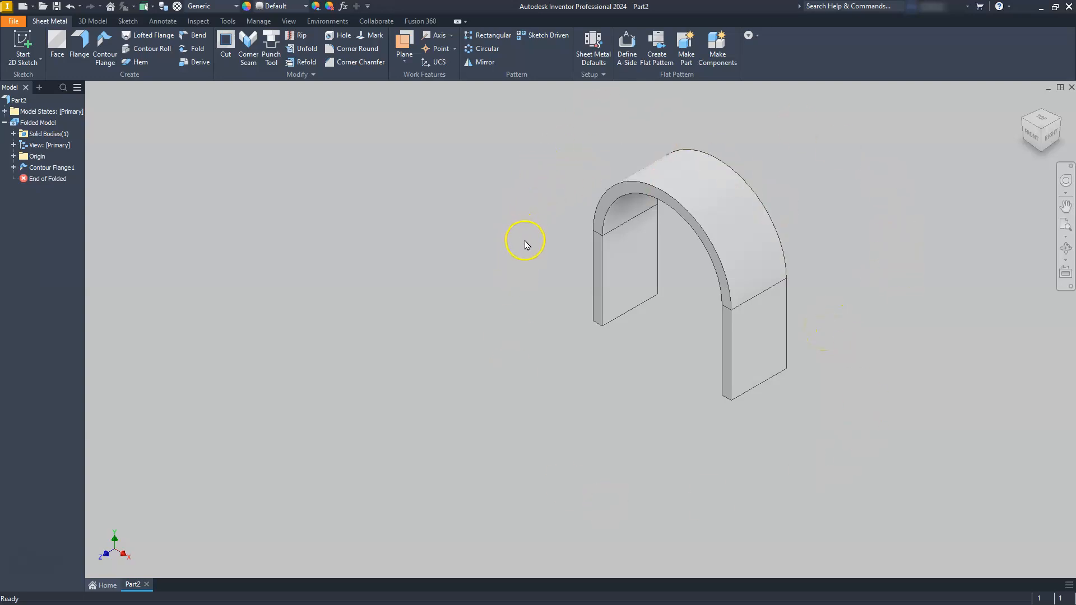
pyautogui.click(761, 231)
pyautogui.click(83, 41)
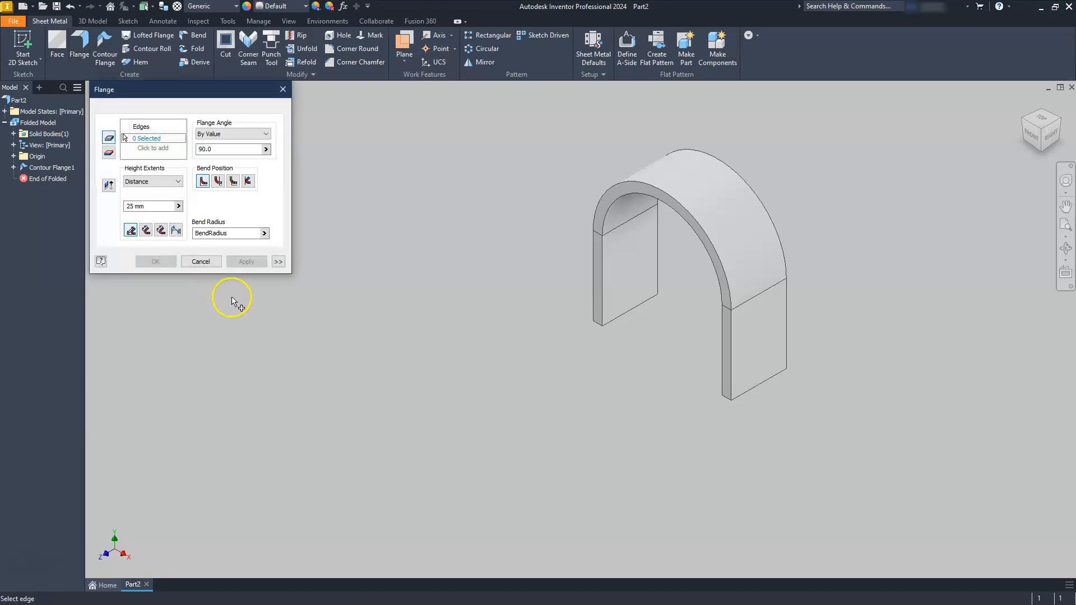
pyautogui.moveTo(411, 341); pyautogui.dragTo(404, 399, button='middle')
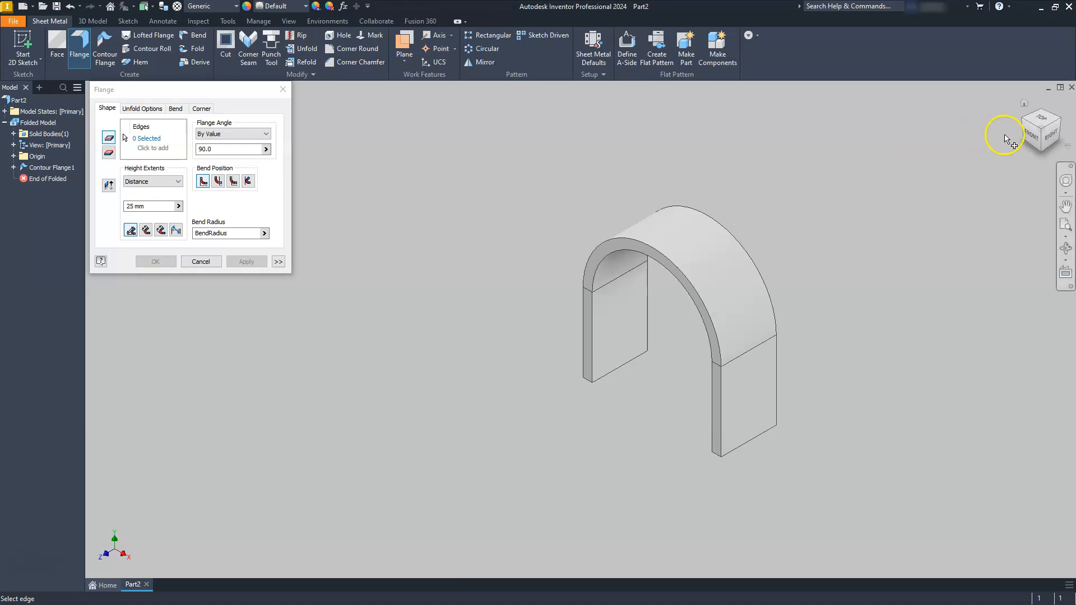
pyautogui.click(1036, 136)
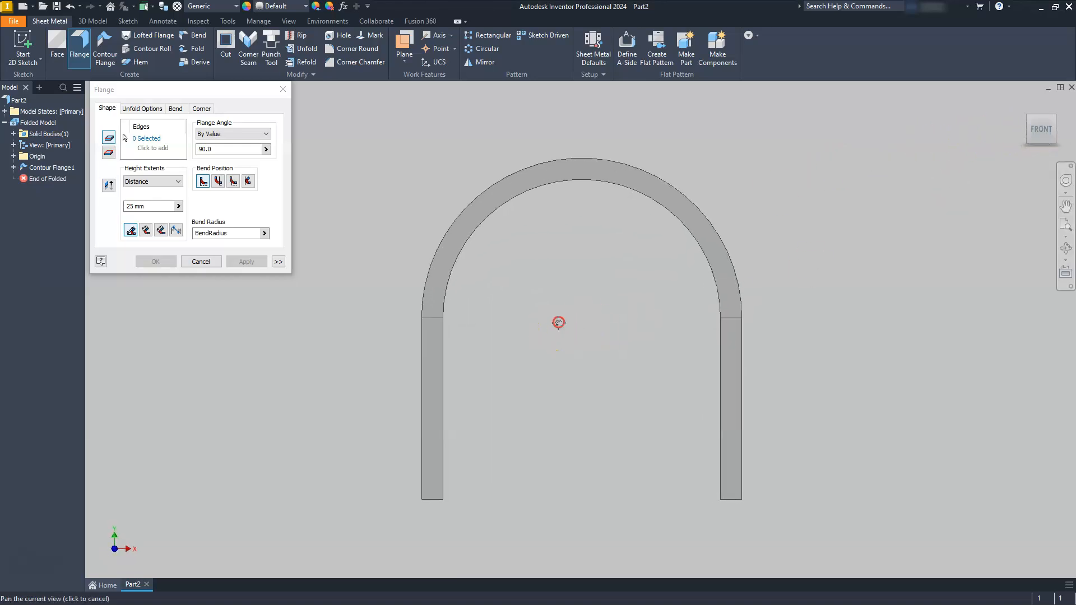
pyautogui.moveTo(558, 319); pyautogui.dragTo(620, 230, button='middle')
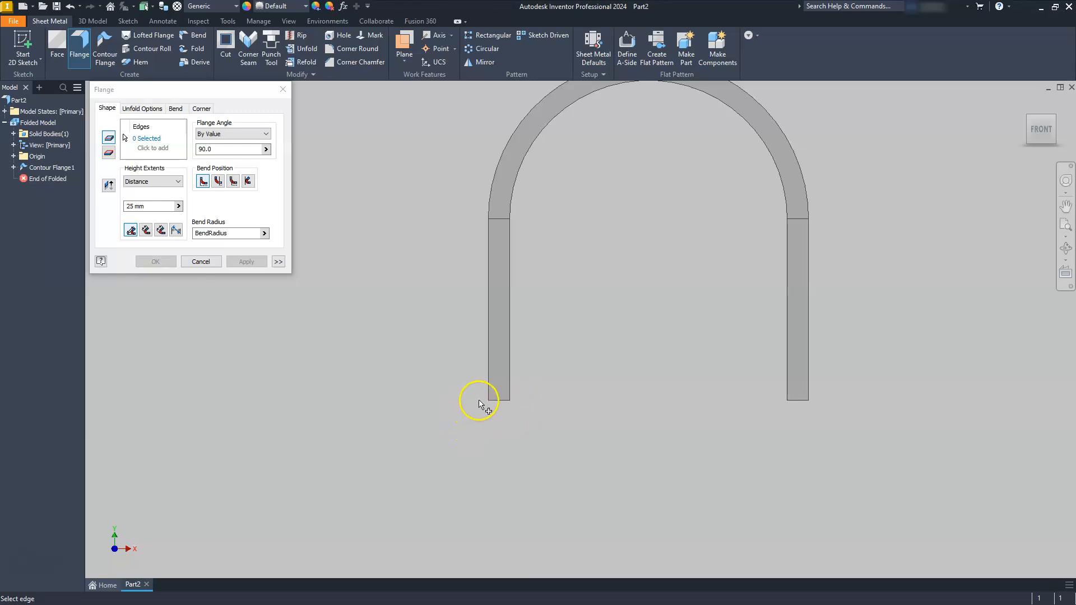
pyautogui.click(1057, 118)
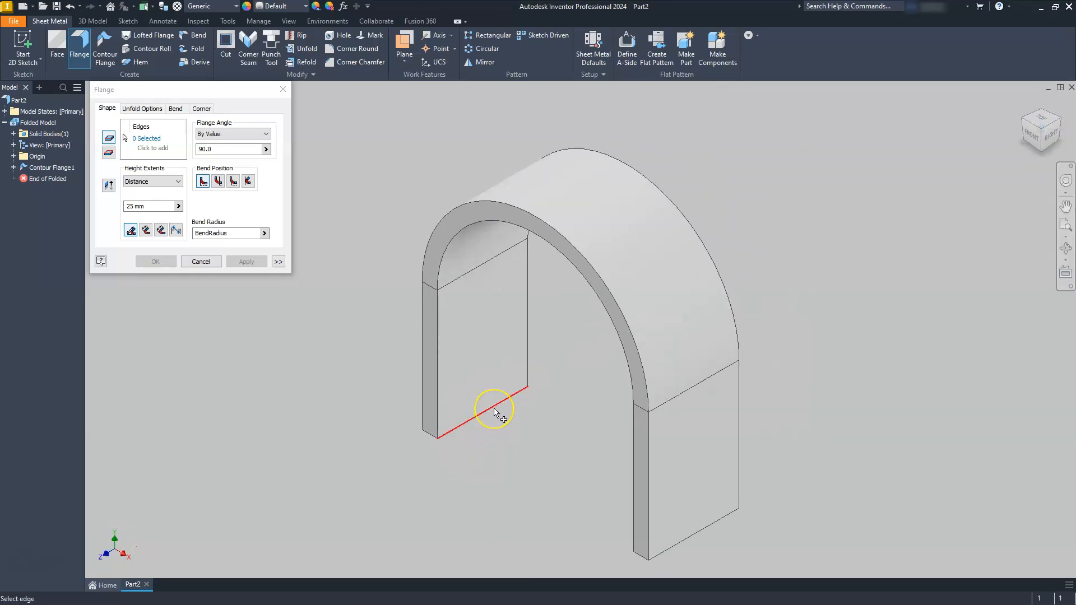
pyautogui.click(495, 413)
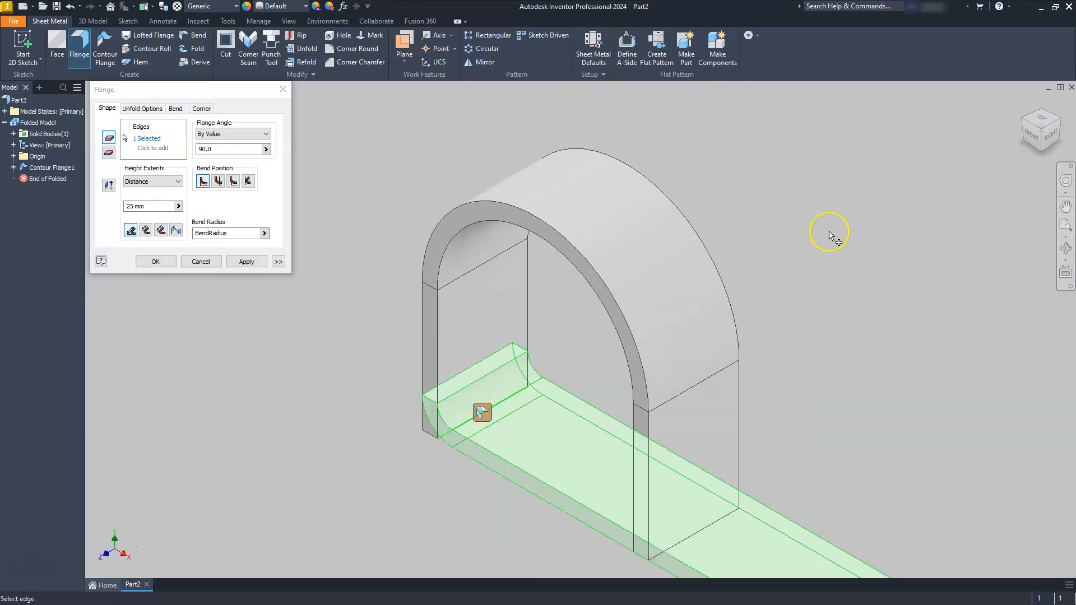
# - Try the alternative bend positions for the flange from the front and set it back to Inside of reference plane
pyautogui.click(1031, 133)
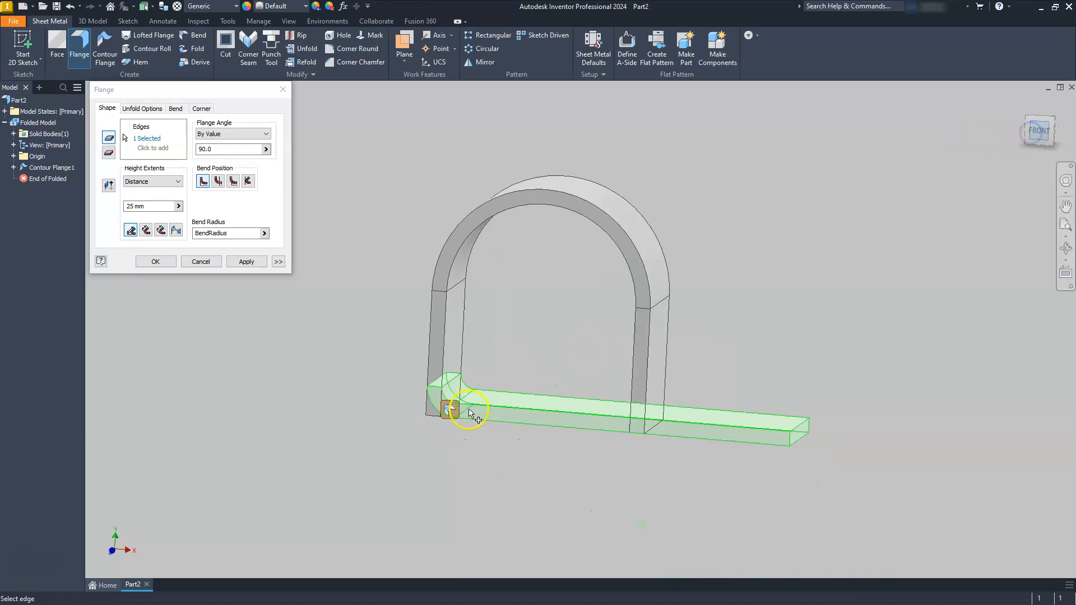
pyautogui.scroll(-3, 455, 400)
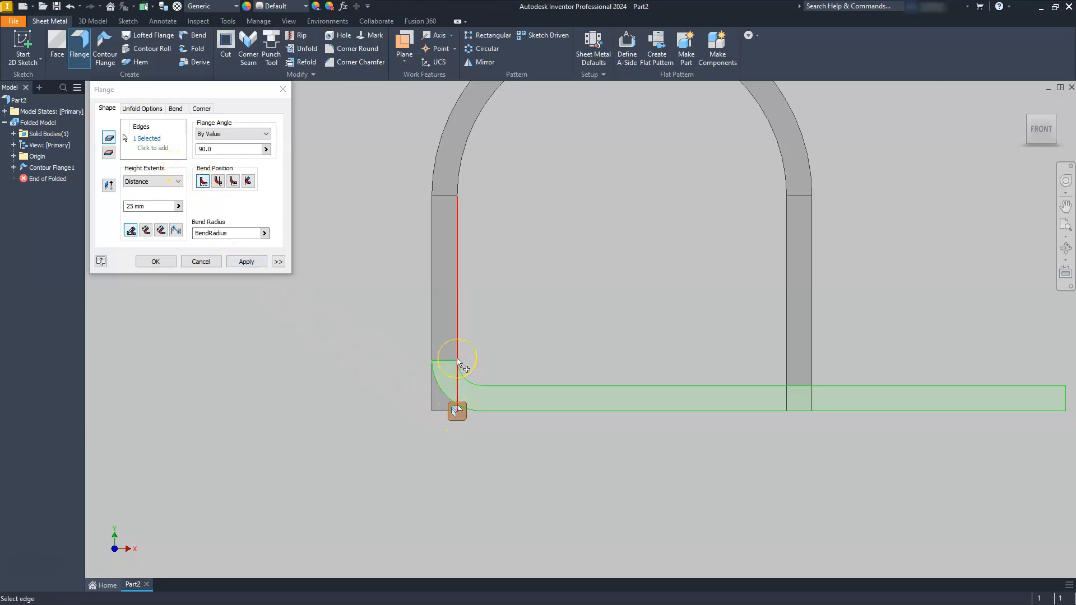
pyautogui.click(218, 181)
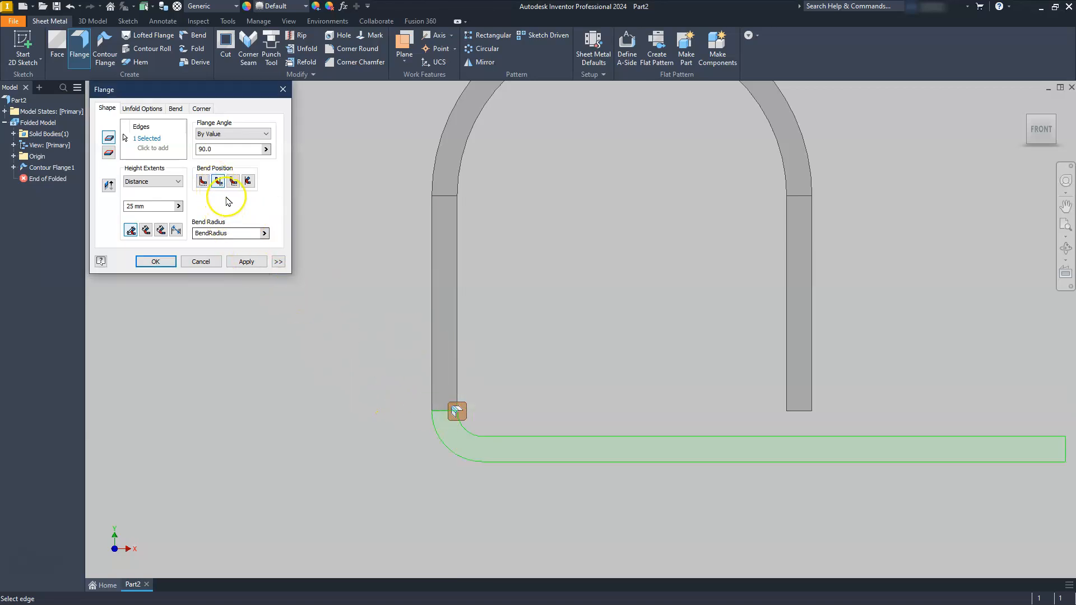
pyautogui.click(233, 181)
pyautogui.click(248, 181)
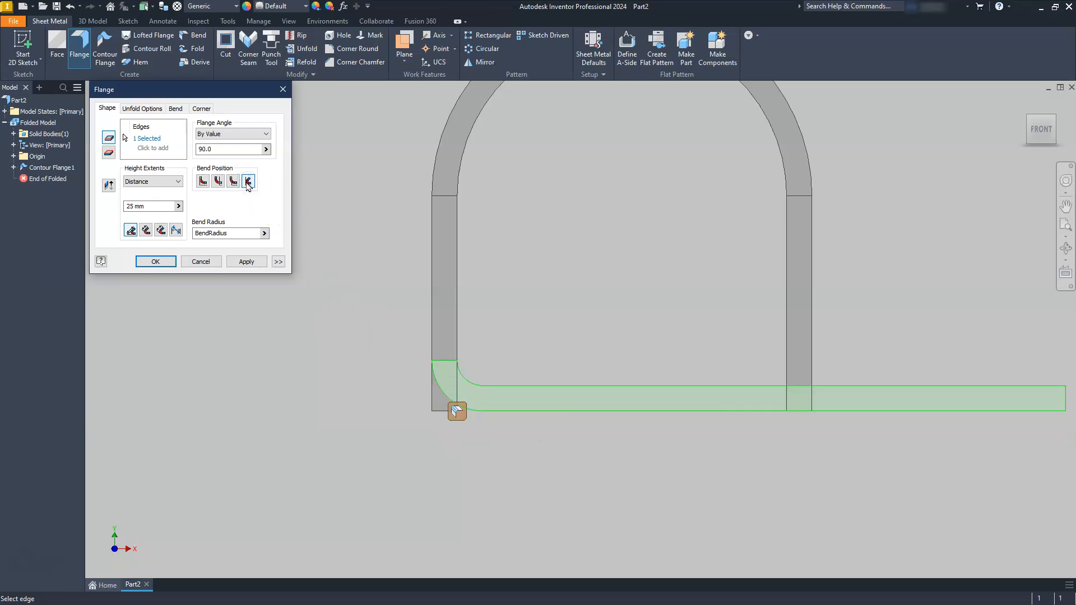
pyautogui.click(204, 182)
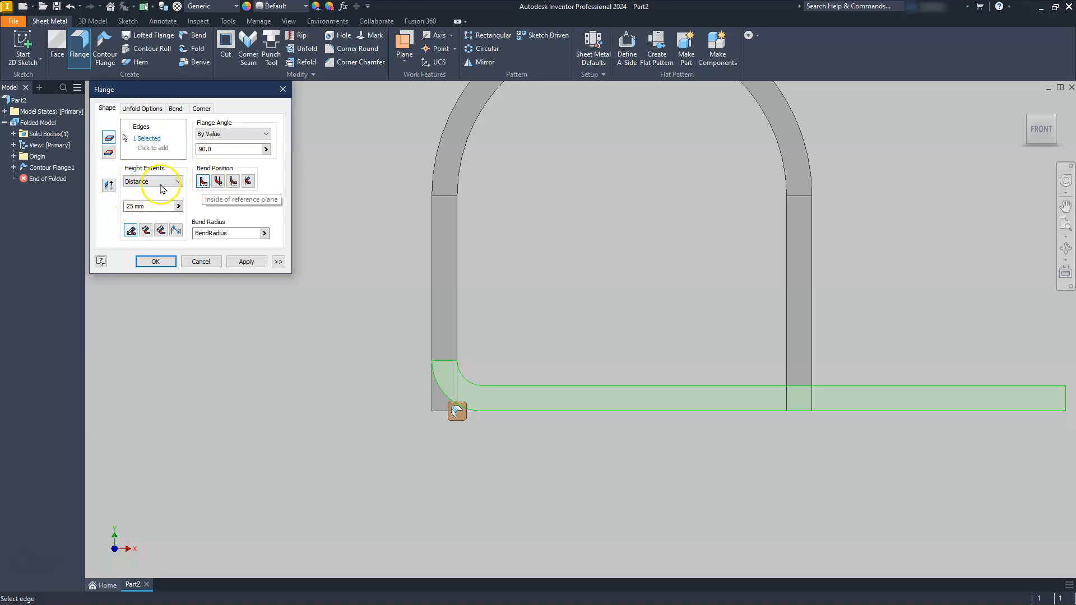
# - Set the flange height to 8.5 mm and flip its direction so it extends outward from the left leg
pyautogui.moveTo(145, 207); pyautogui.dragTo(120, 207)
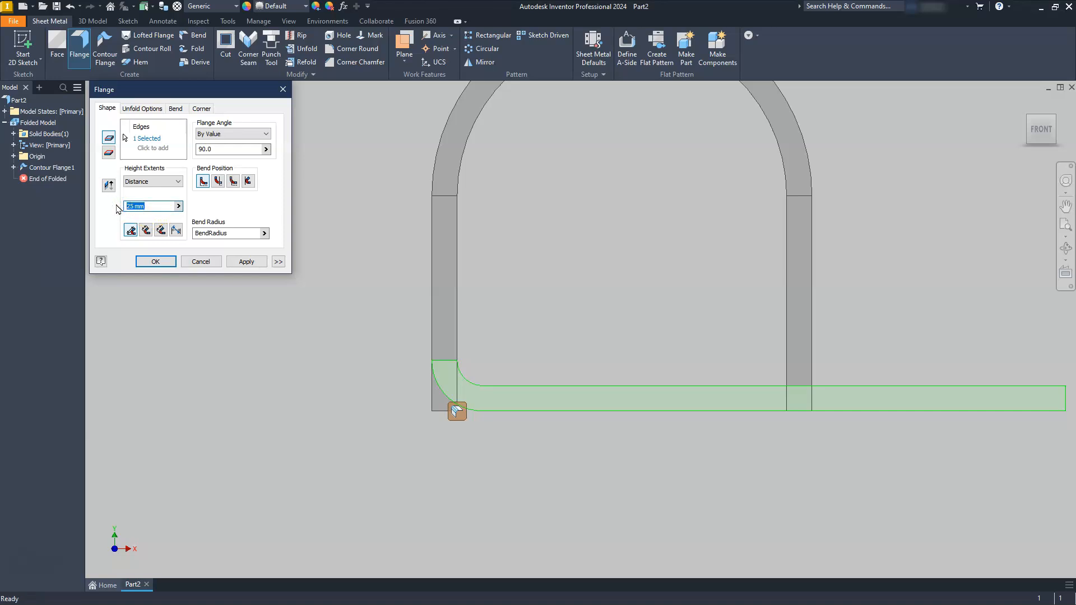
pyautogui.write('8.5')
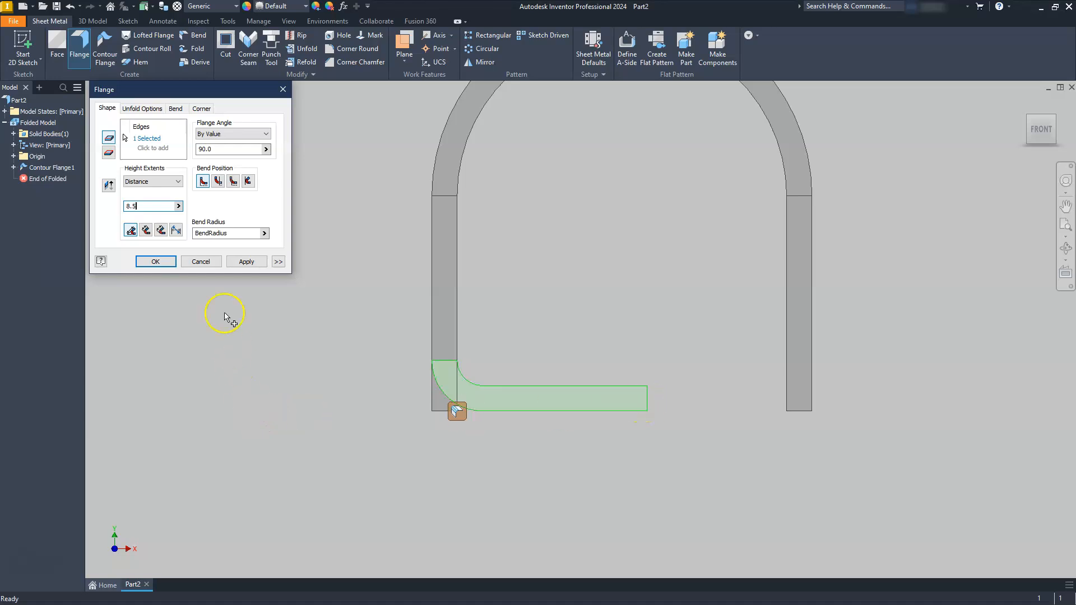
pyautogui.click(109, 186)
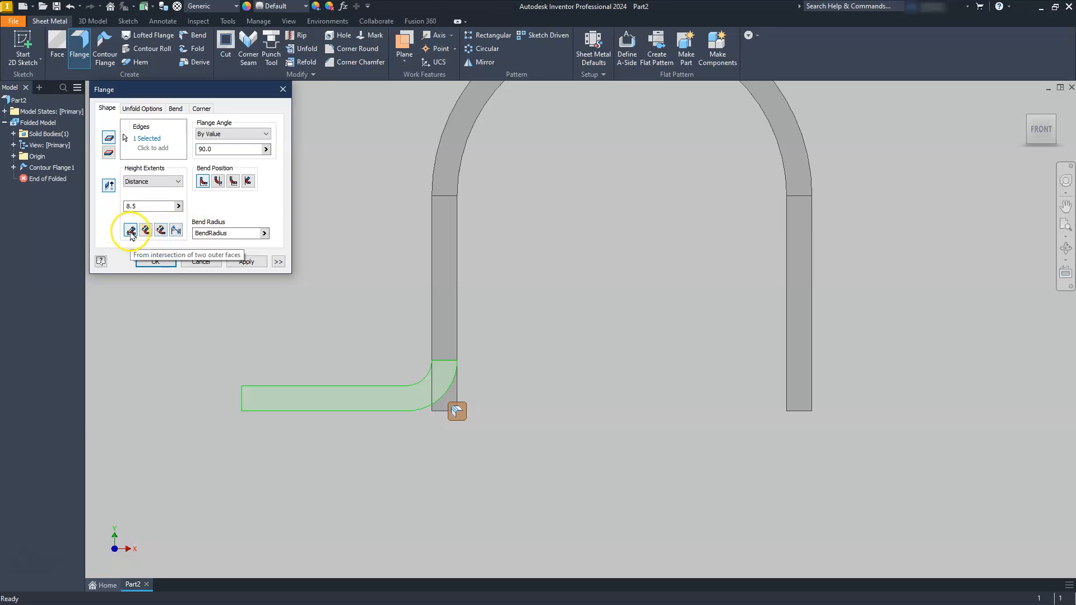
# - Try the other height datum options, set it back to From intersection of two outer faces, and create the flange
pyautogui.click(147, 231)
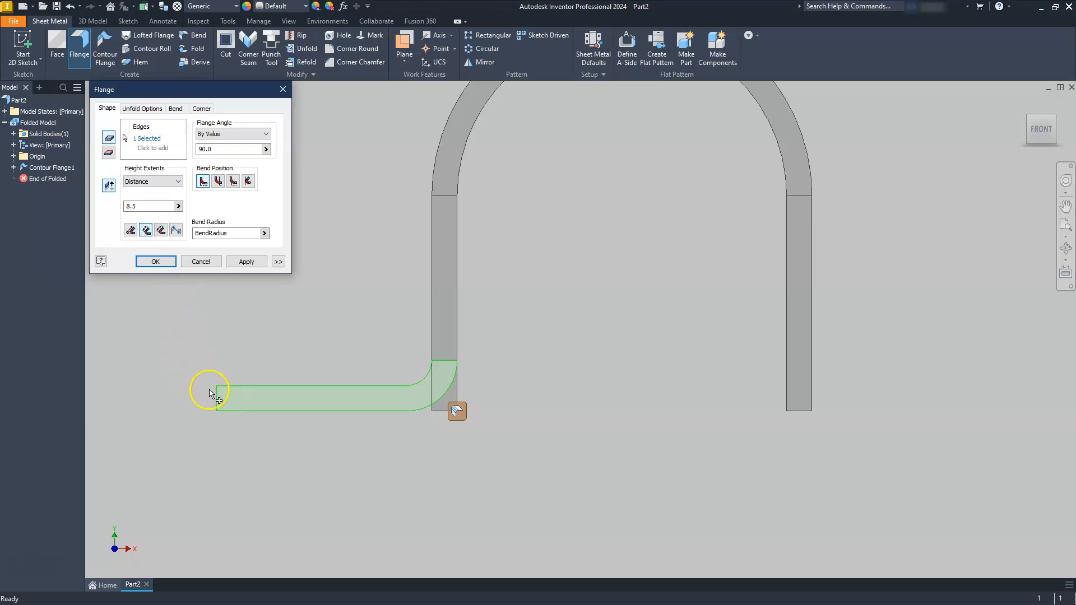
pyautogui.click(161, 231)
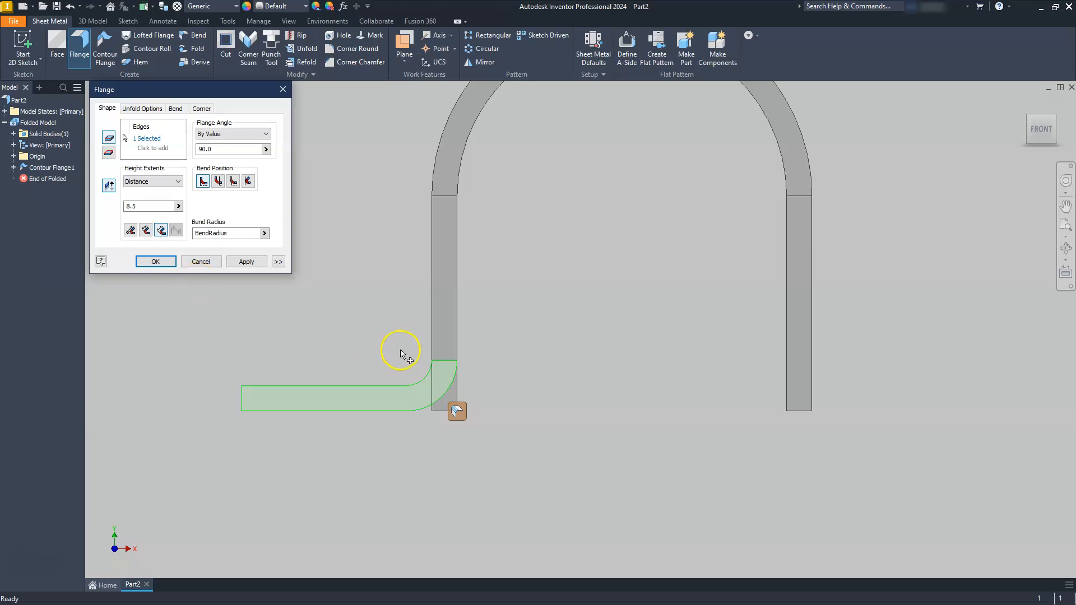
pyautogui.click(167, 232)
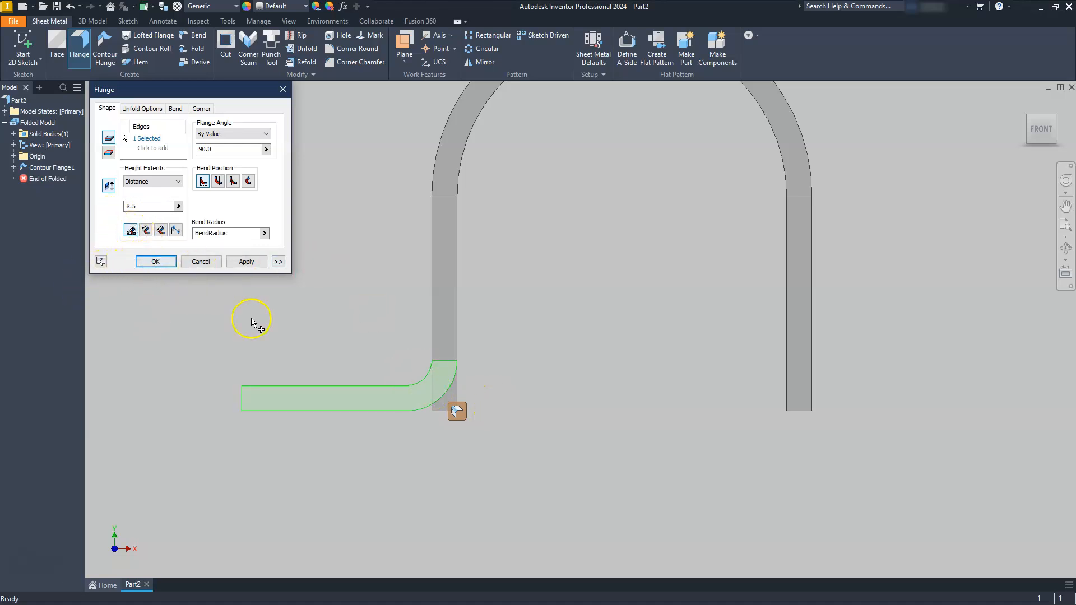
pyautogui.click(144, 262)
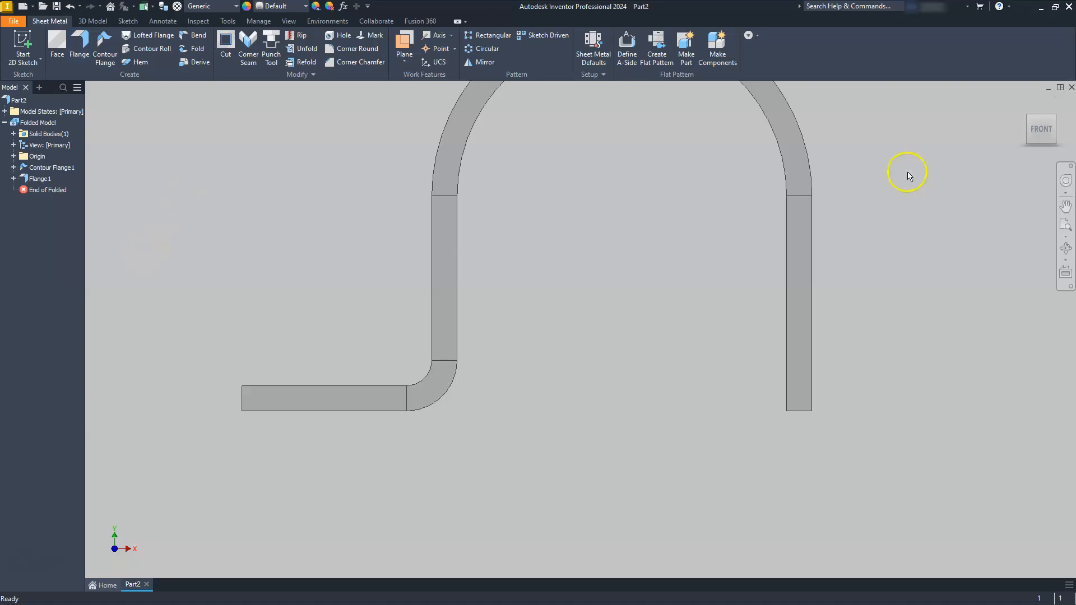
# - Measure the distance between the left leg's inner face and the outer end face of its flange
pyautogui.moveTo(1059, 120)
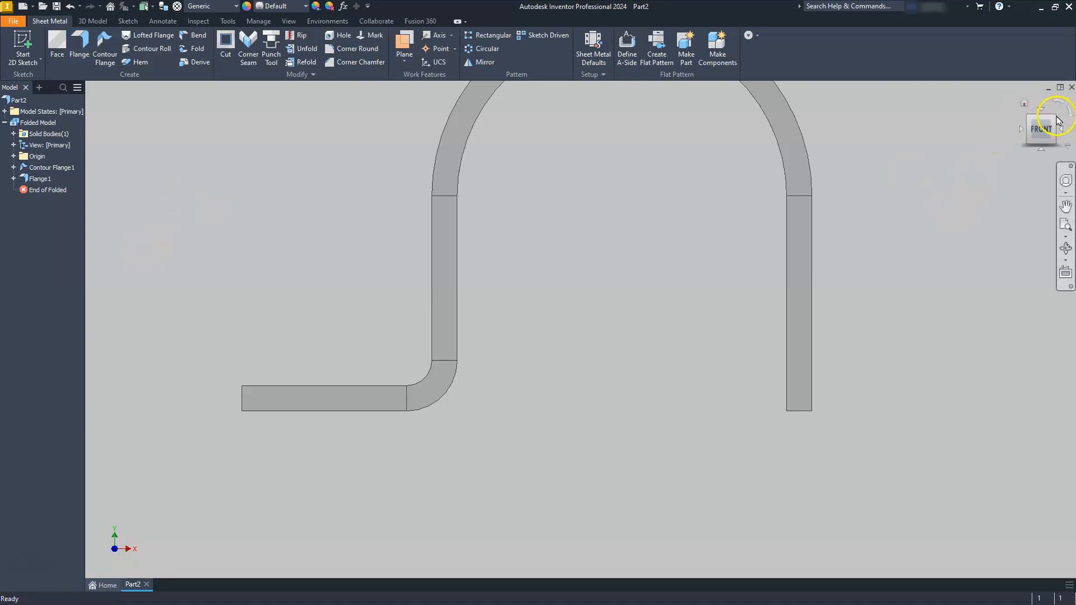
pyautogui.click(1058, 119)
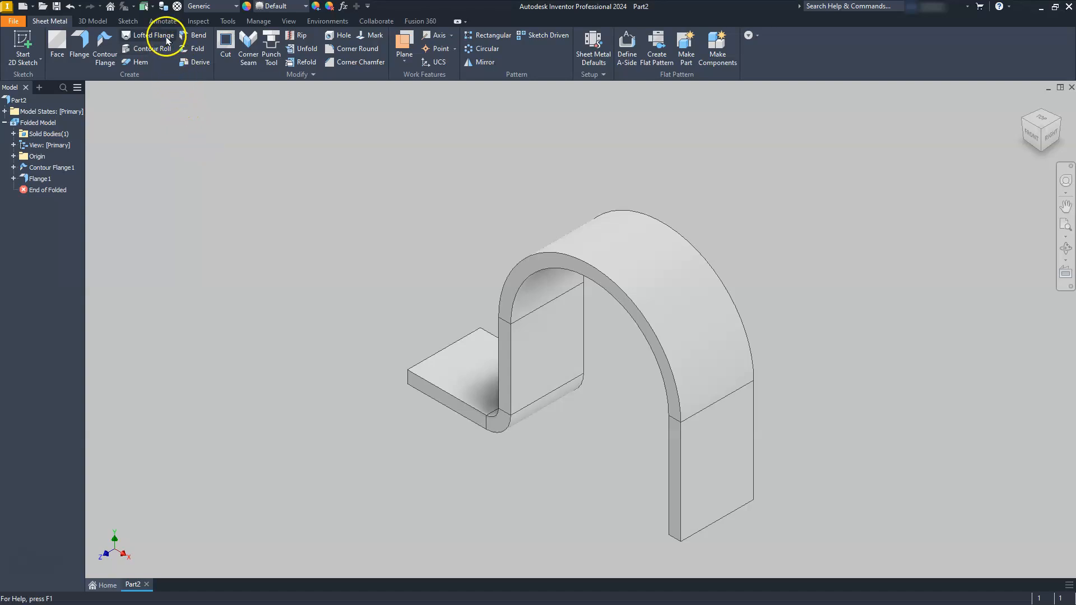
pyautogui.click(200, 23)
pyautogui.click(14, 45)
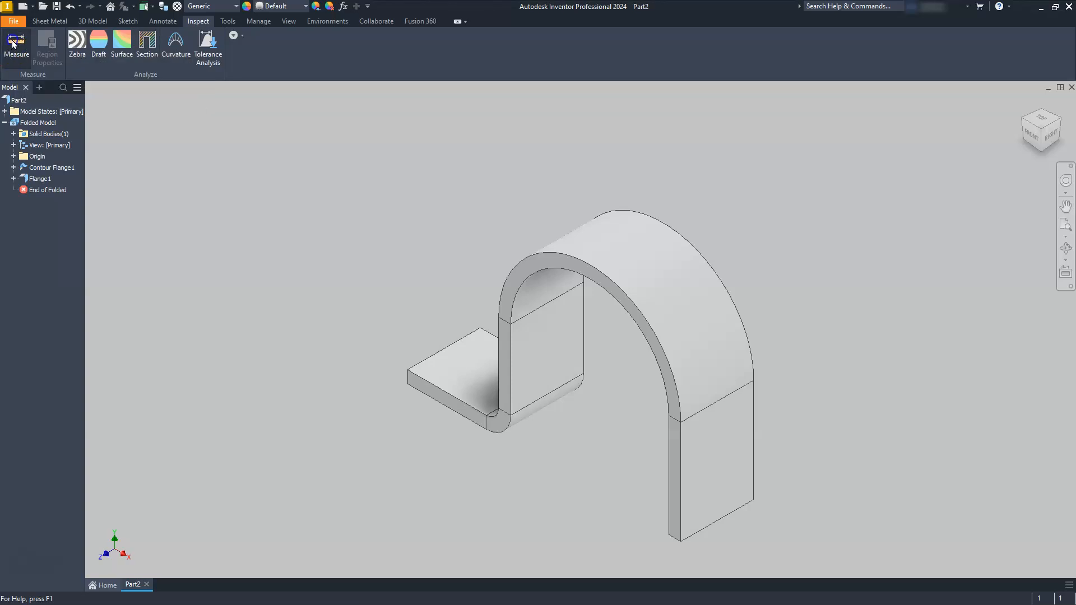
pyautogui.click(556, 348)
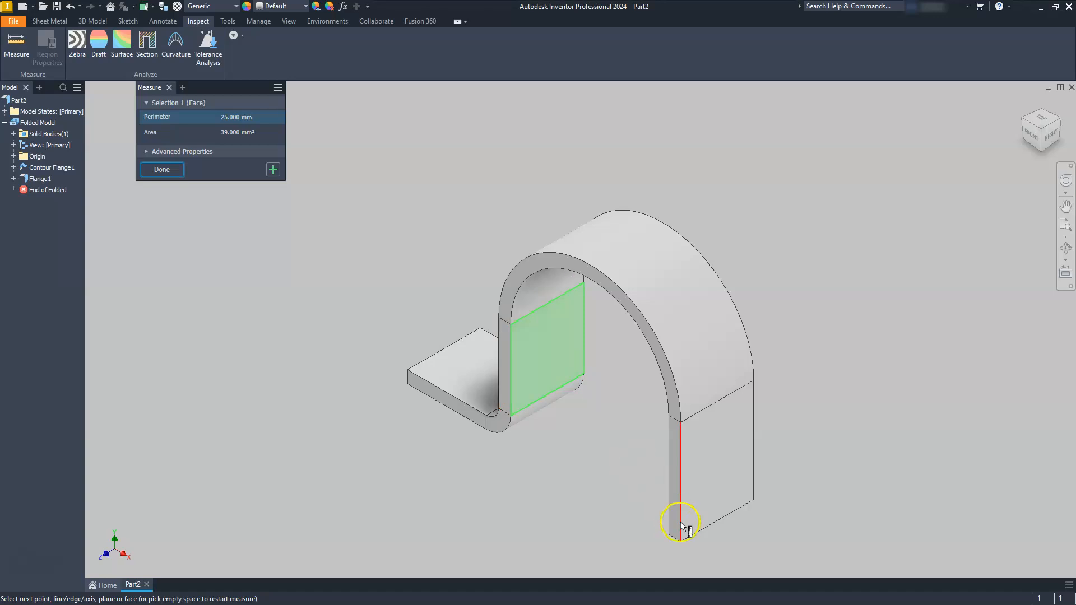
pyautogui.click(1024, 120)
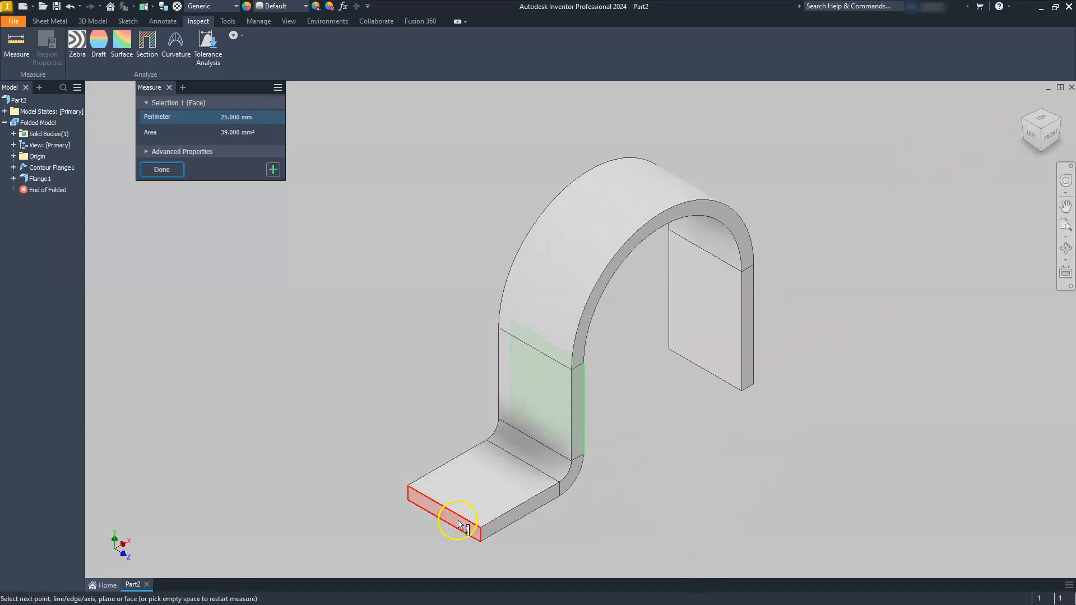
pyautogui.click(459, 524)
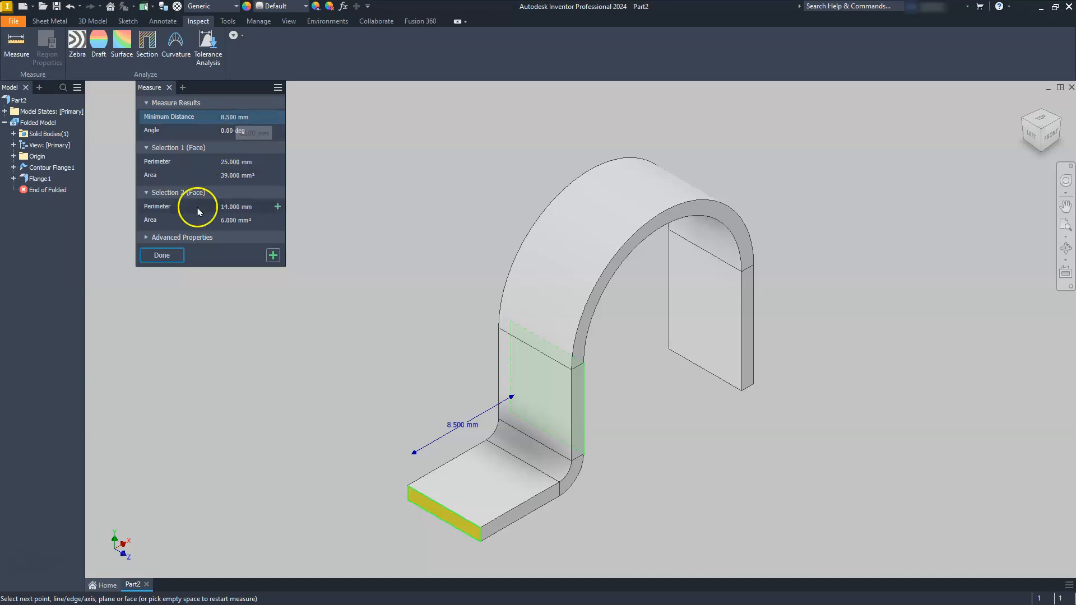
pyautogui.click(177, 259)
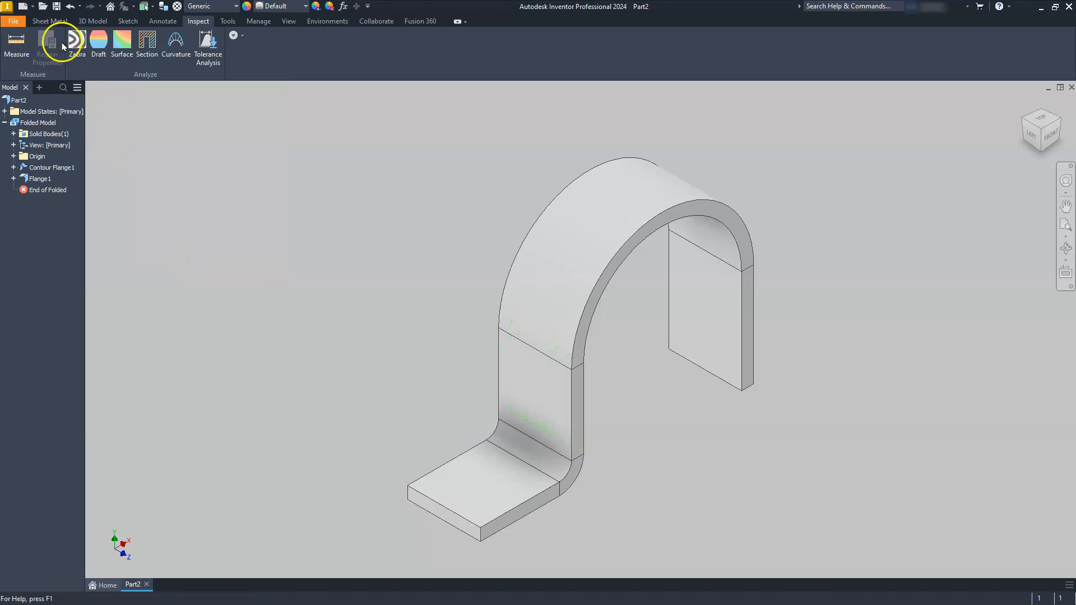
# - Edit the existing flange to include the right leg's inner bottom edge, giving both legs the same outward flange
pyautogui.click(50, 21)
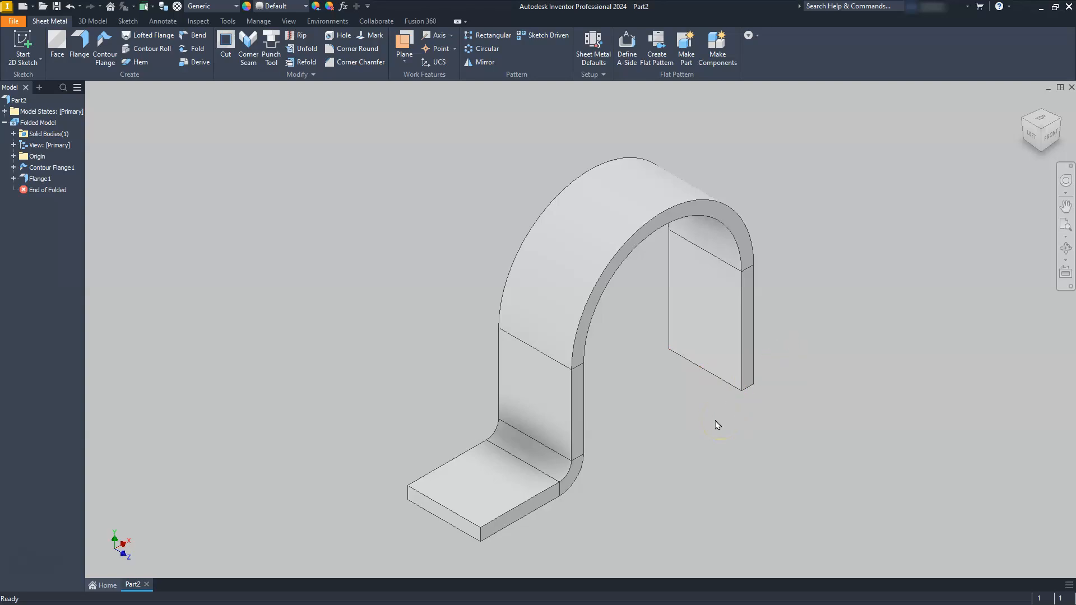
pyautogui.click(37, 178)
pyautogui.doubleClick(25, 177)
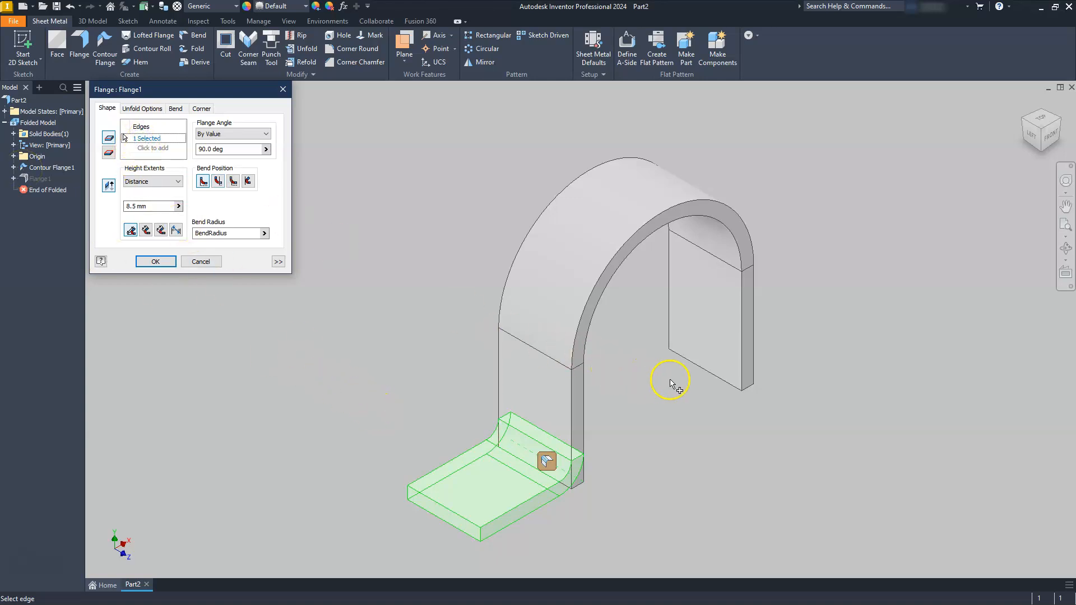
pyautogui.click(708, 374)
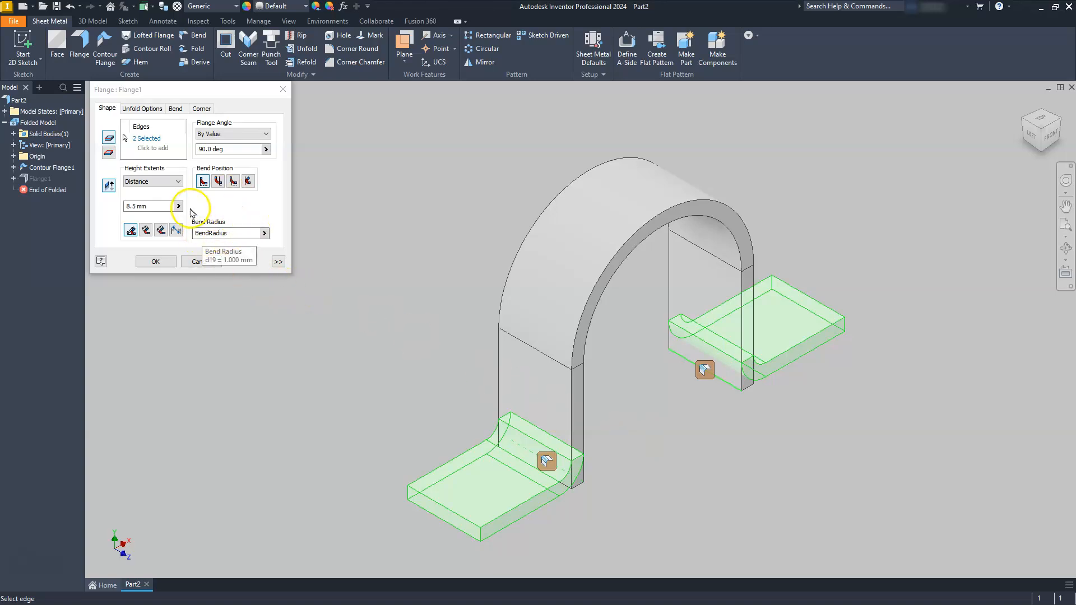
pyautogui.click(152, 262)
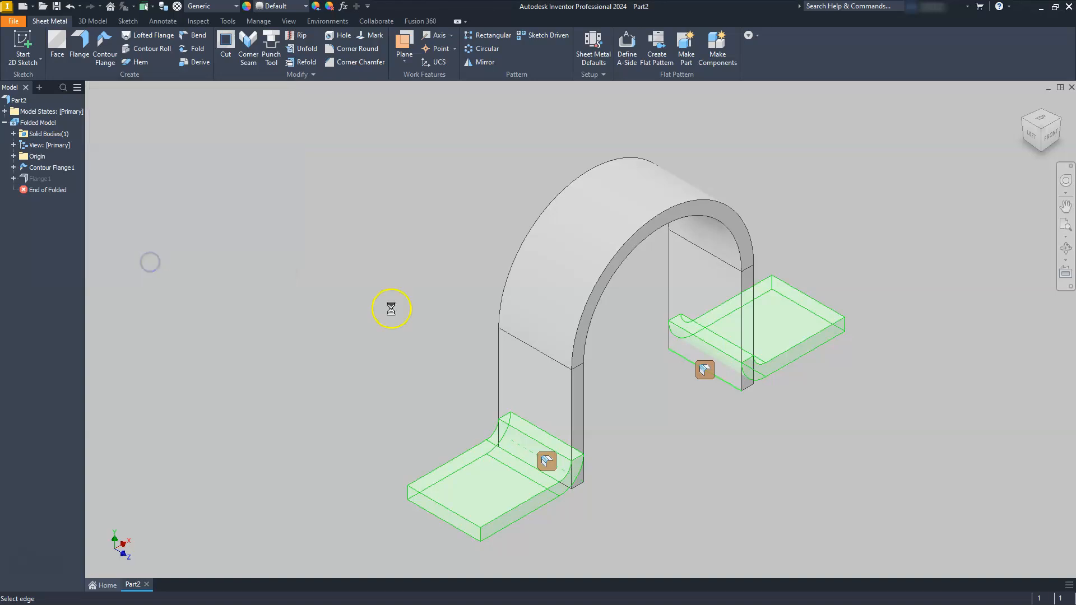
# - Round the four outer corners of the two flanges with a 2 mm corner round
pyautogui.moveTo(400, 320); pyautogui.dragTo(391, 269, button='middle')
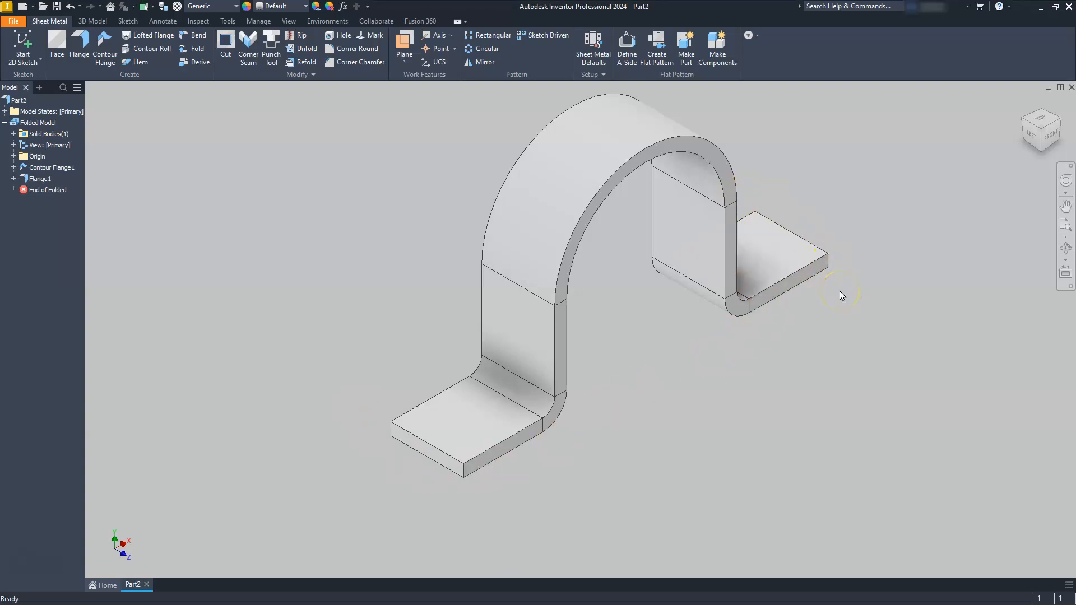
pyautogui.click(355, 50)
pyautogui.click(169, 126)
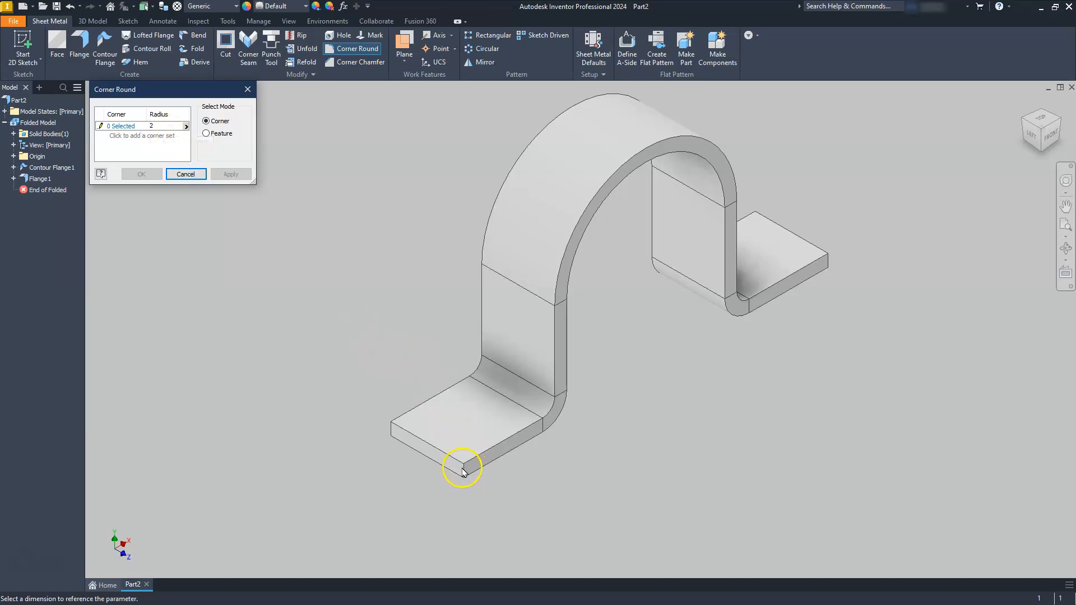
pyautogui.click(99, 127)
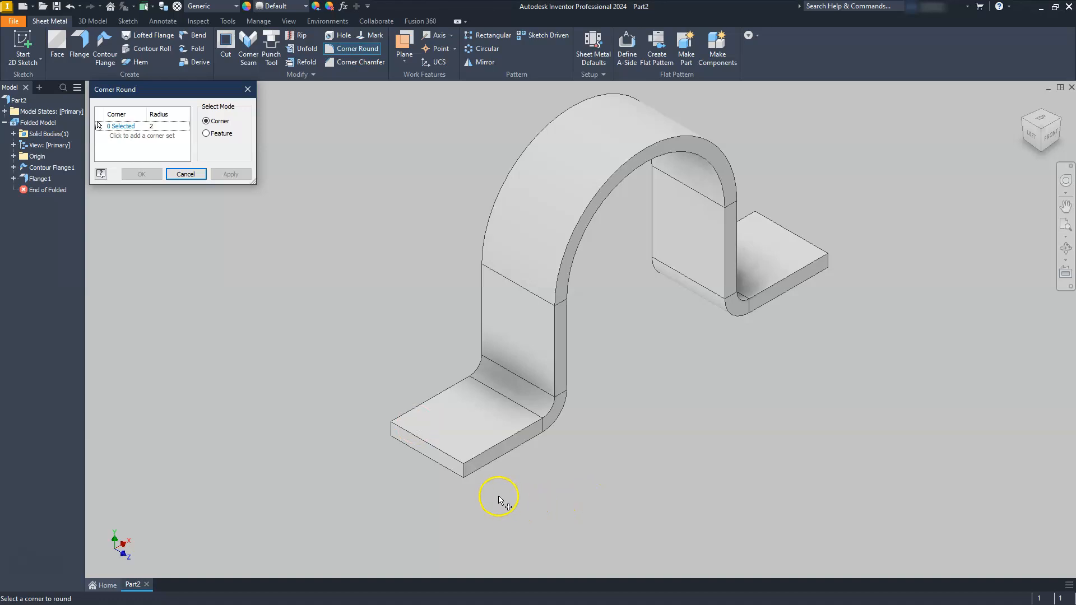
pyautogui.click(464, 476)
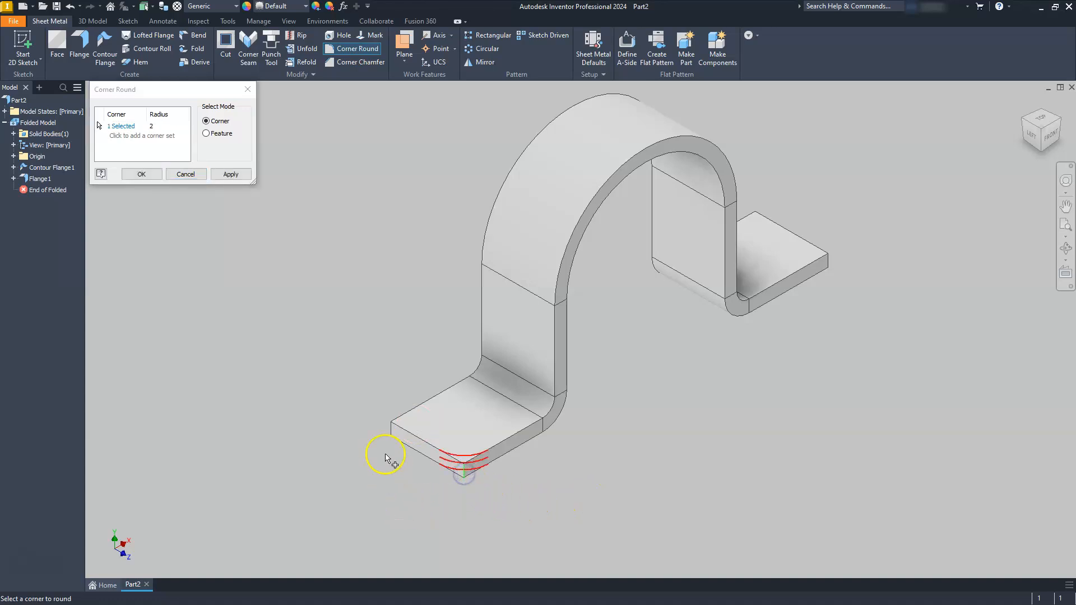
pyautogui.click(390, 432)
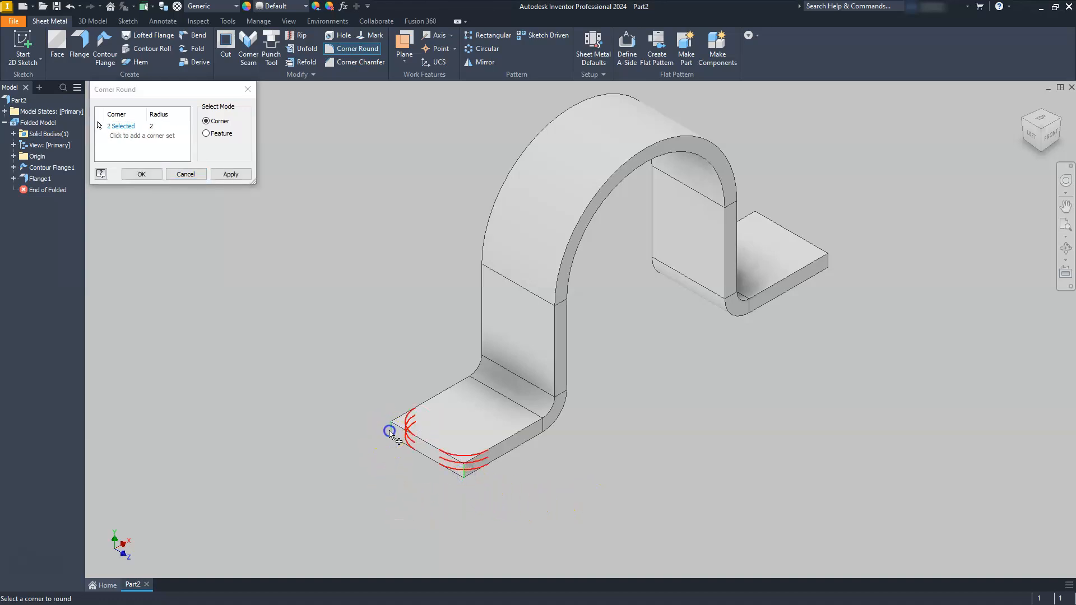
pyautogui.click(829, 262)
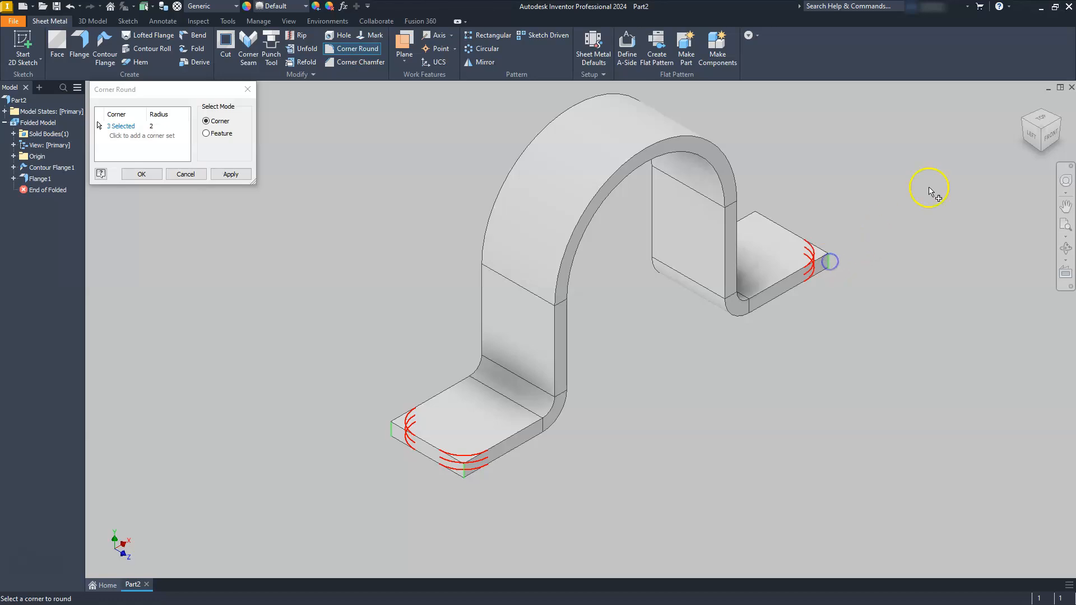
pyautogui.click(1063, 123)
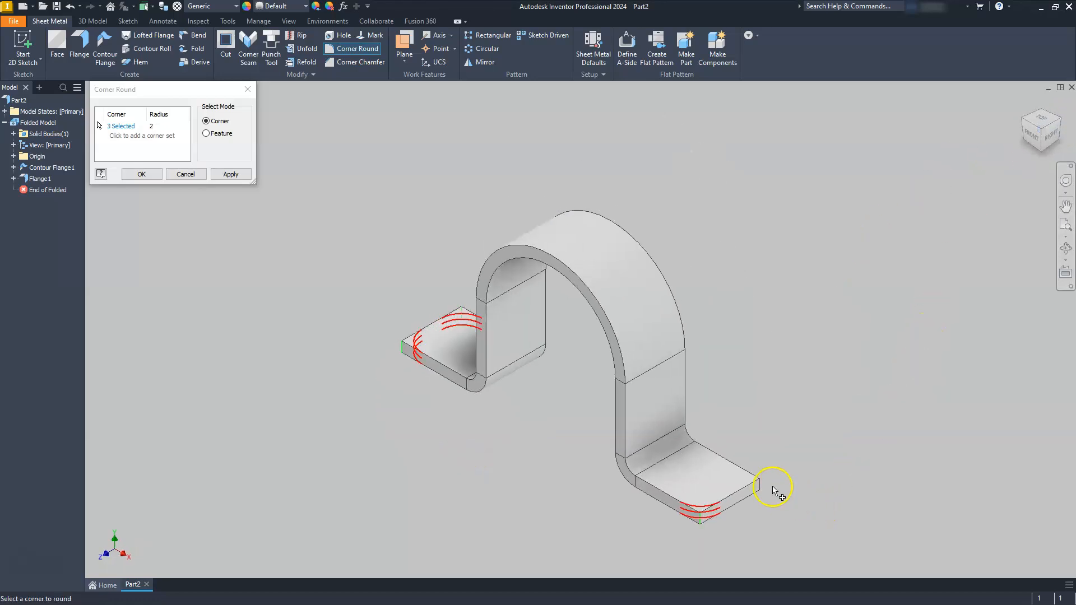
pyautogui.click(760, 485)
pyautogui.click(141, 174)
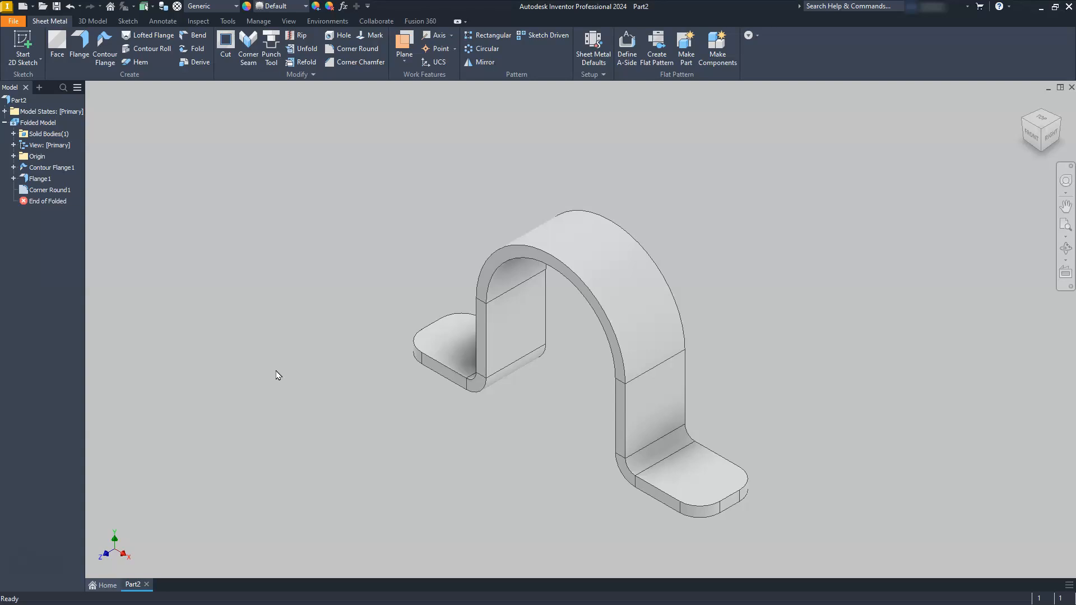
# - Start a 2D sketch on the top face of the right leg's flange
pyautogui.click(700, 485)
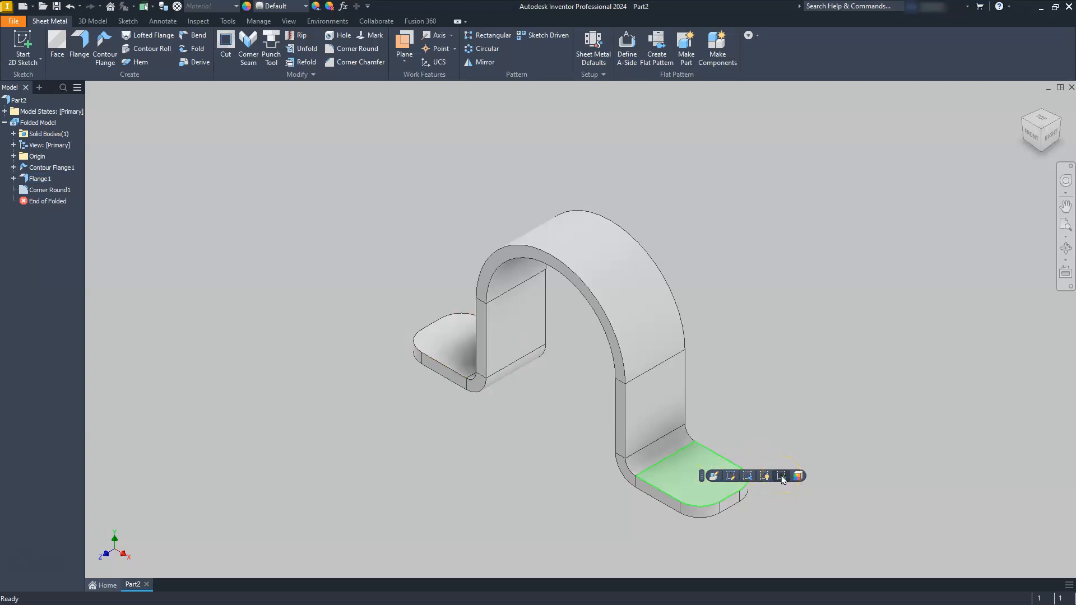
pyautogui.click(780, 356)
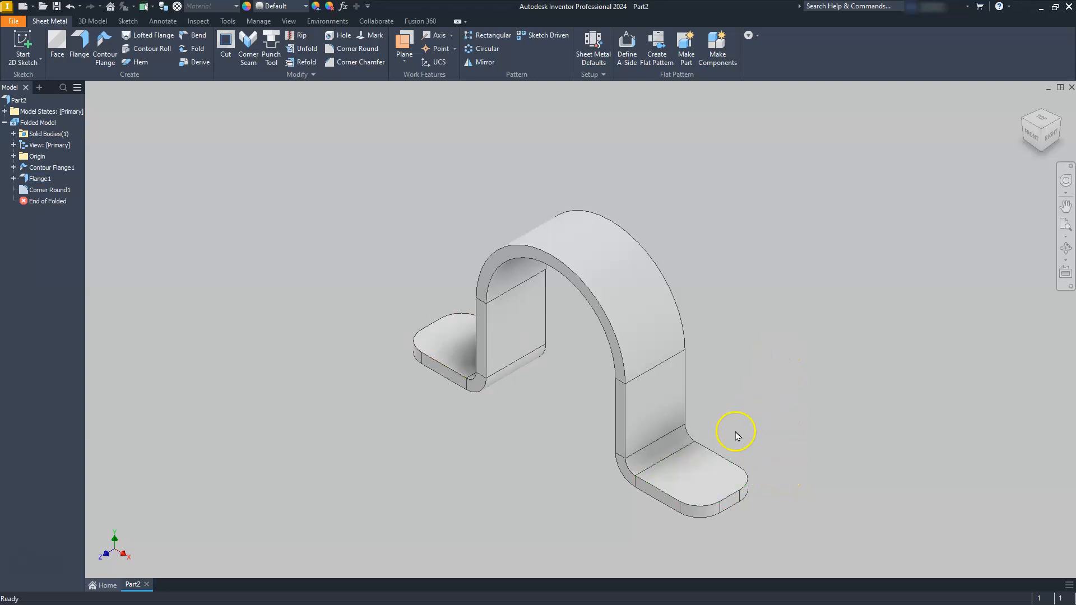
pyautogui.click(696, 473)
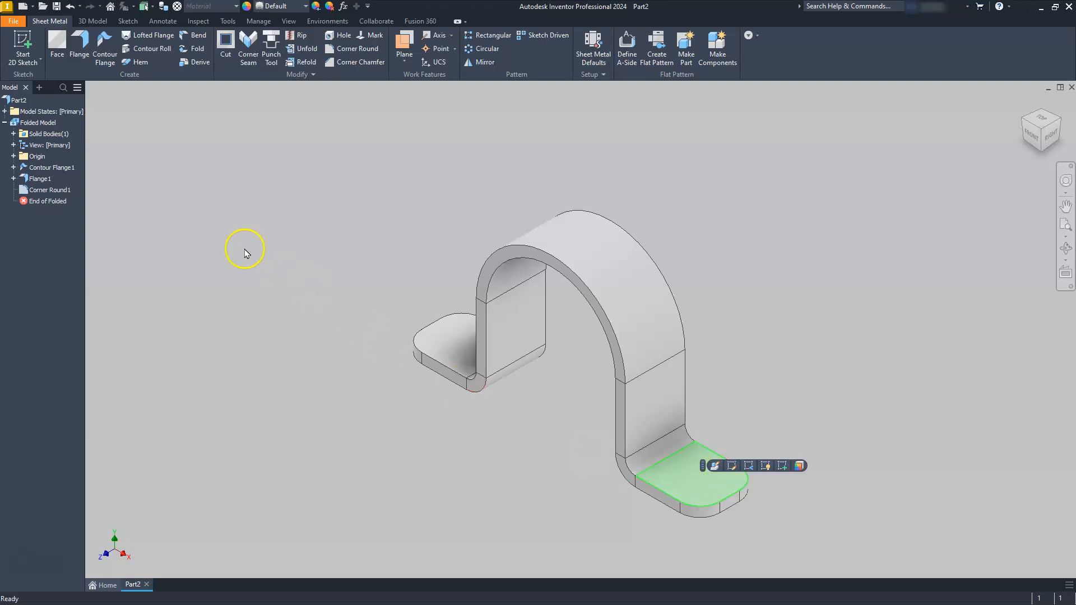
pyautogui.click(22, 42)
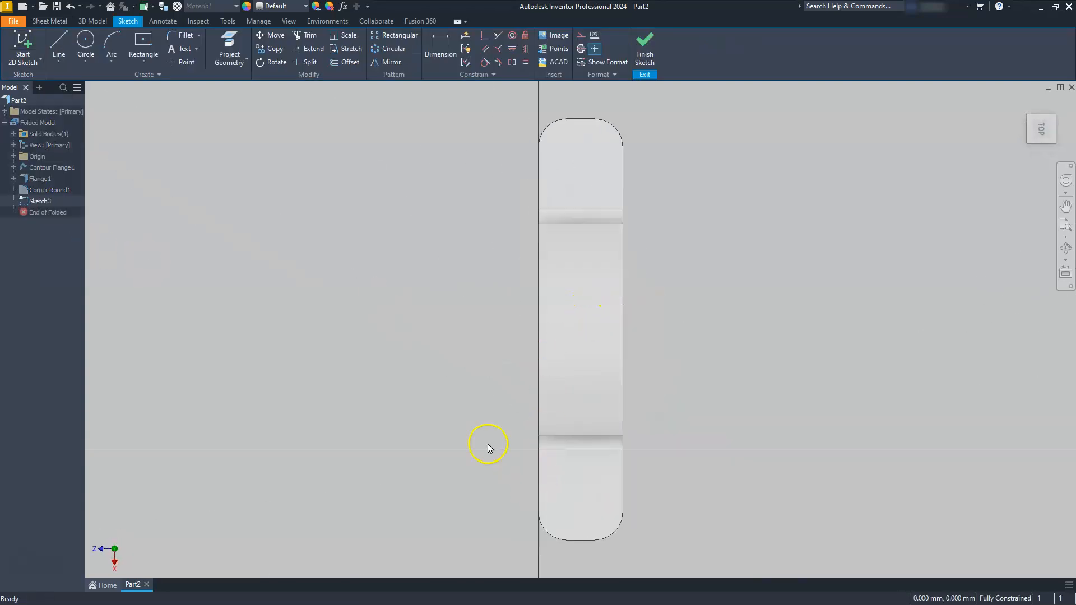
# - Sketch a short horizontal line inward from the midpoint of the left flange's outer end edge
pyautogui.moveTo(1059, 107)
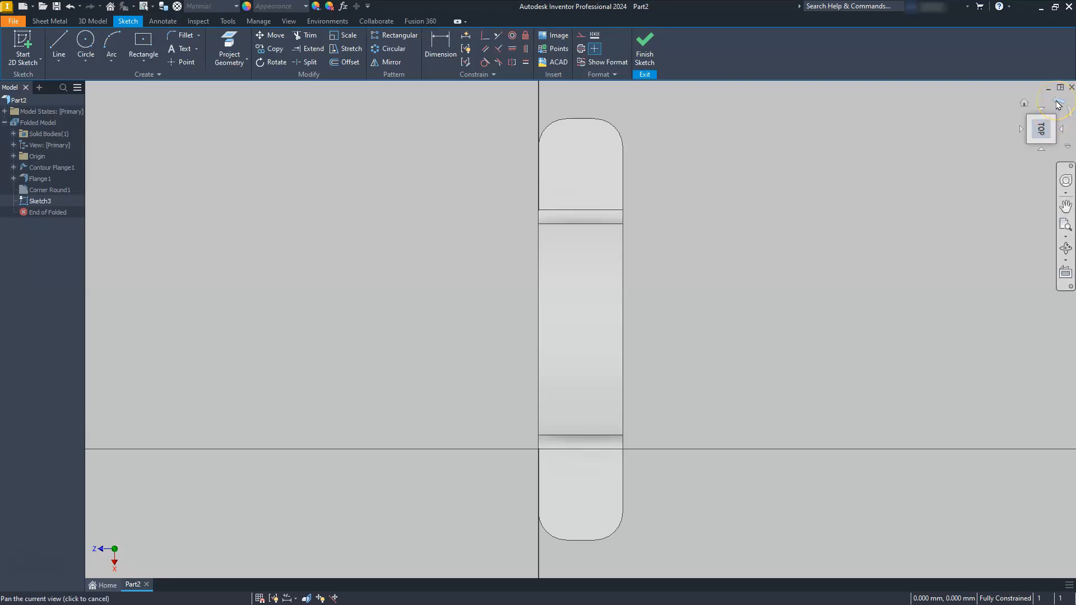
pyautogui.click(1057, 104)
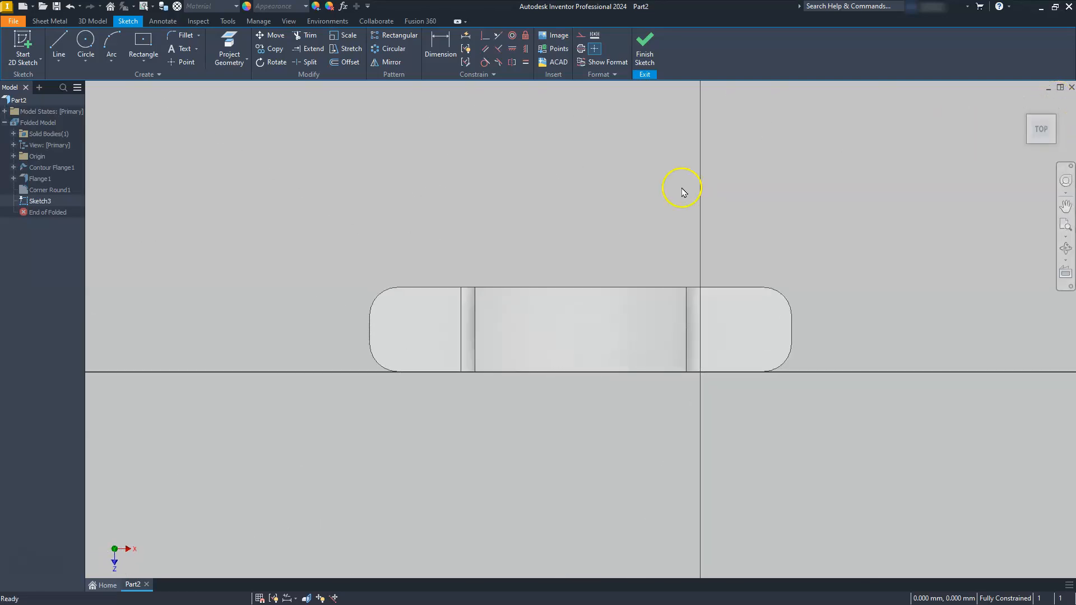
pyautogui.click(59, 44)
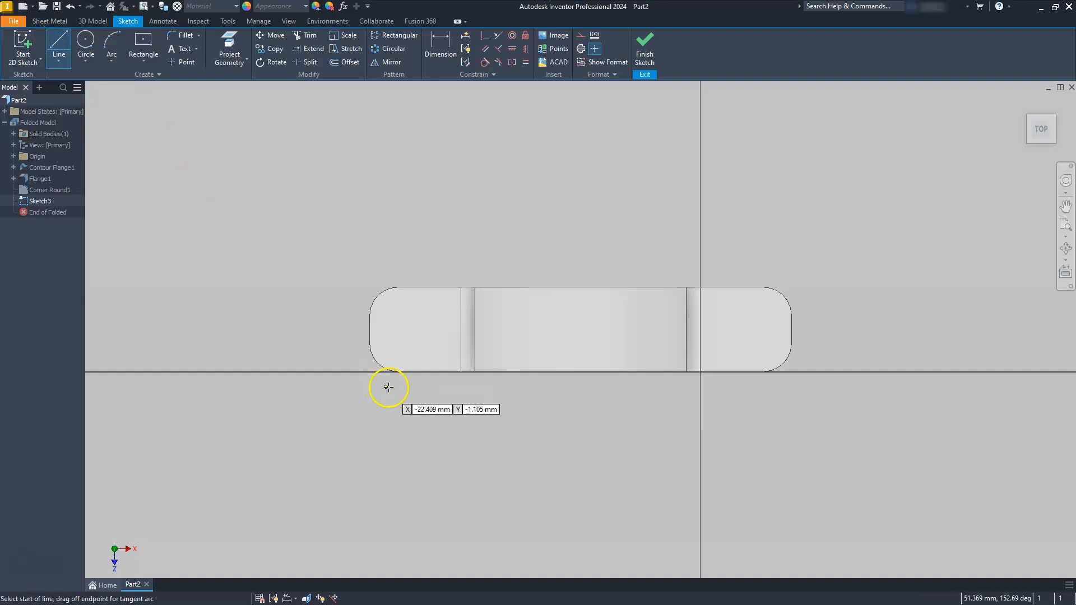
pyautogui.click(371, 330)
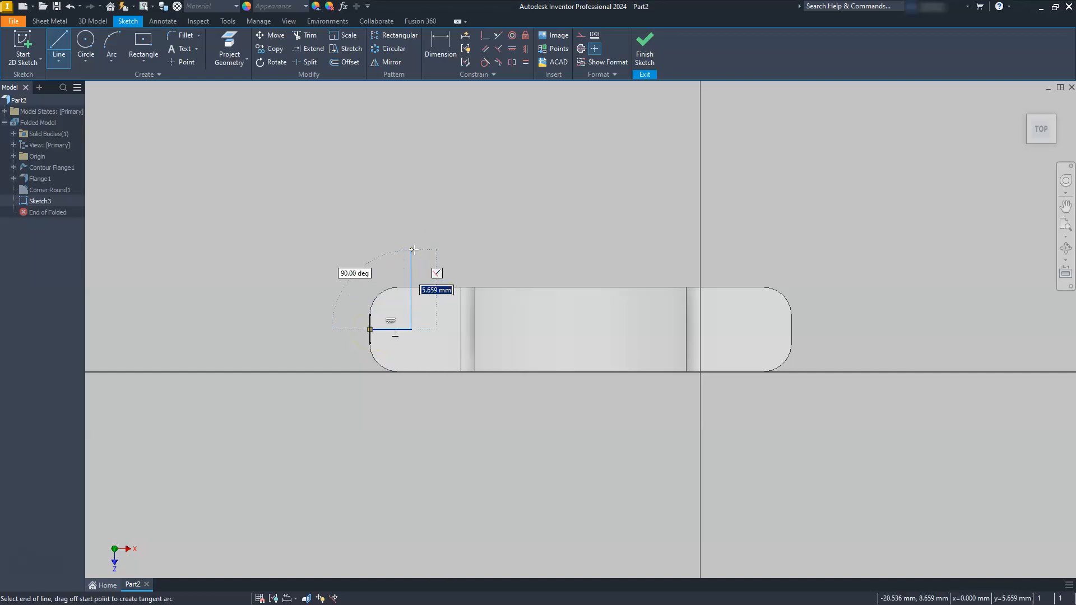
pyautogui.press('Escape')
# - Dimension the short horizontal line on the left flange to 2.75 mm
pyautogui.click(439, 44)
pyautogui.click(384, 330)
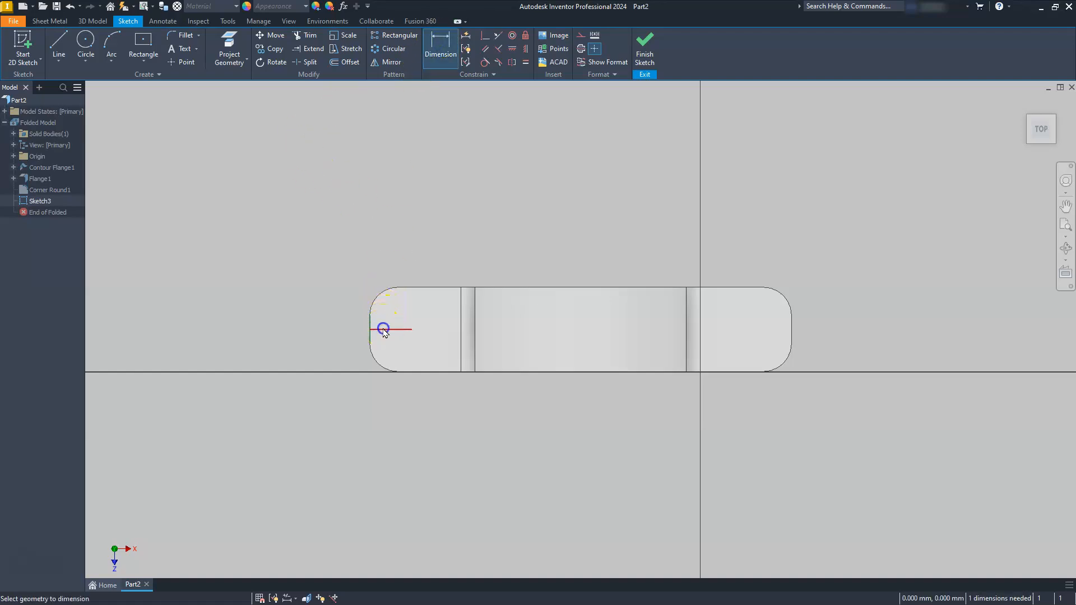
pyautogui.click(393, 245)
pyautogui.write('2.75')
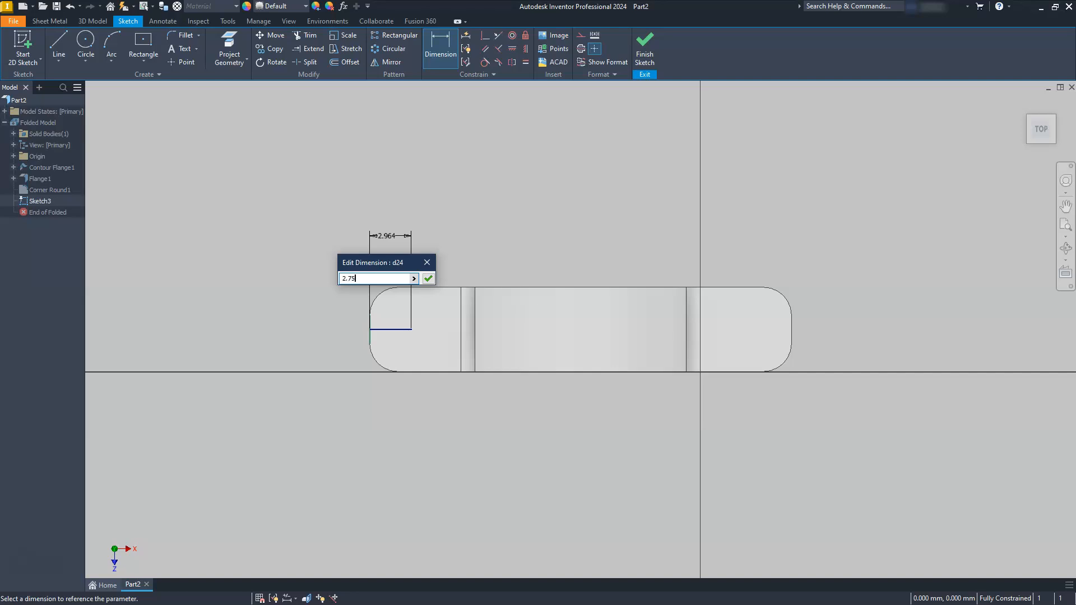
pyautogui.press('Return')
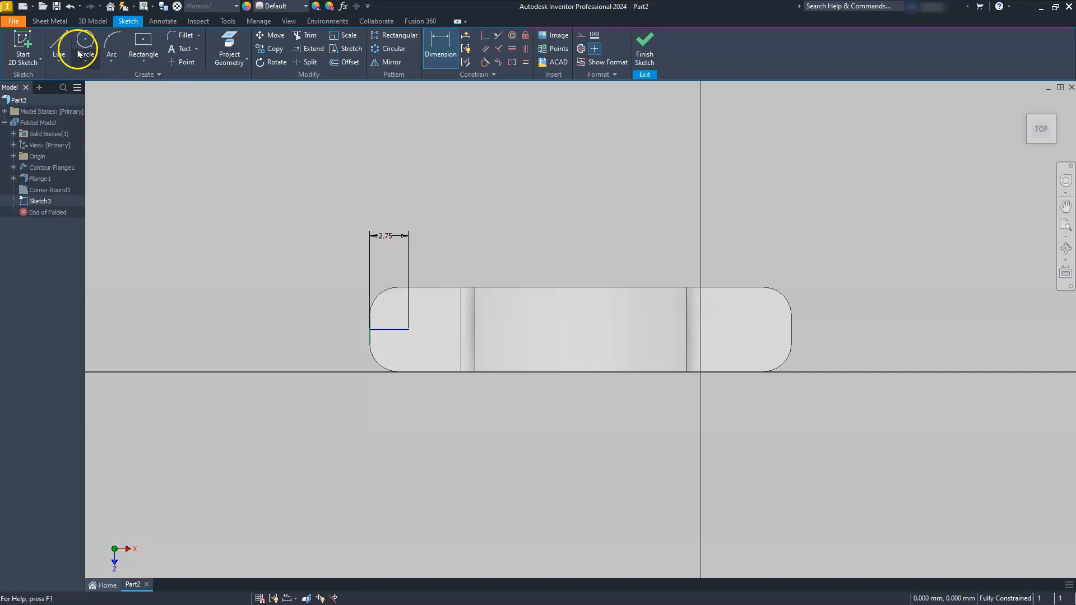
# - Sketch a short horizontal line inward from the midpoint of the right flange's outer end edge
pyautogui.click(60, 44)
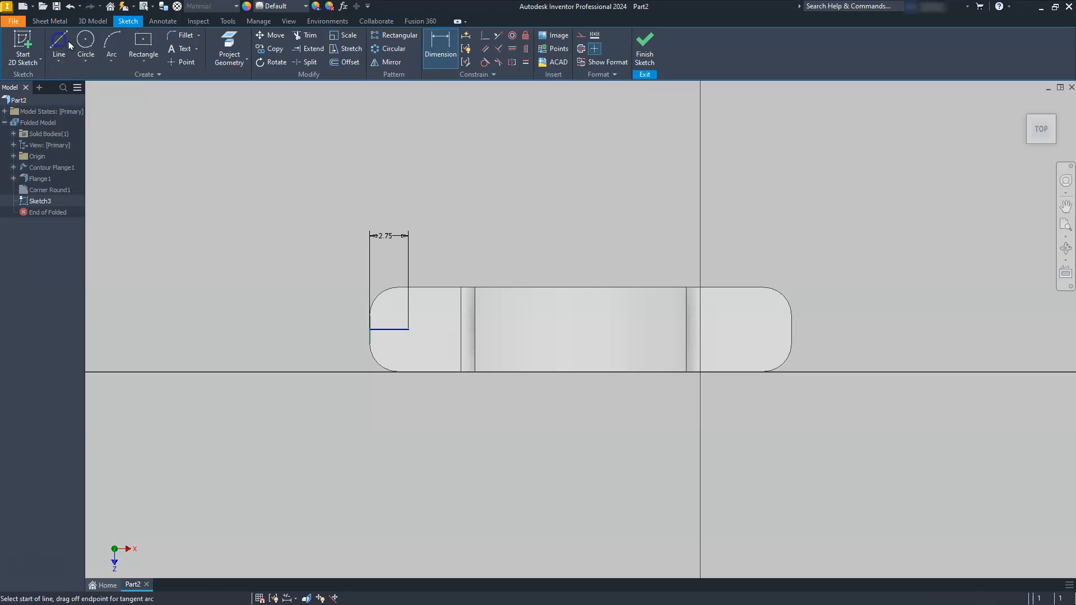
pyautogui.click(792, 329)
pyautogui.click(760, 329)
pyautogui.press('Escape')
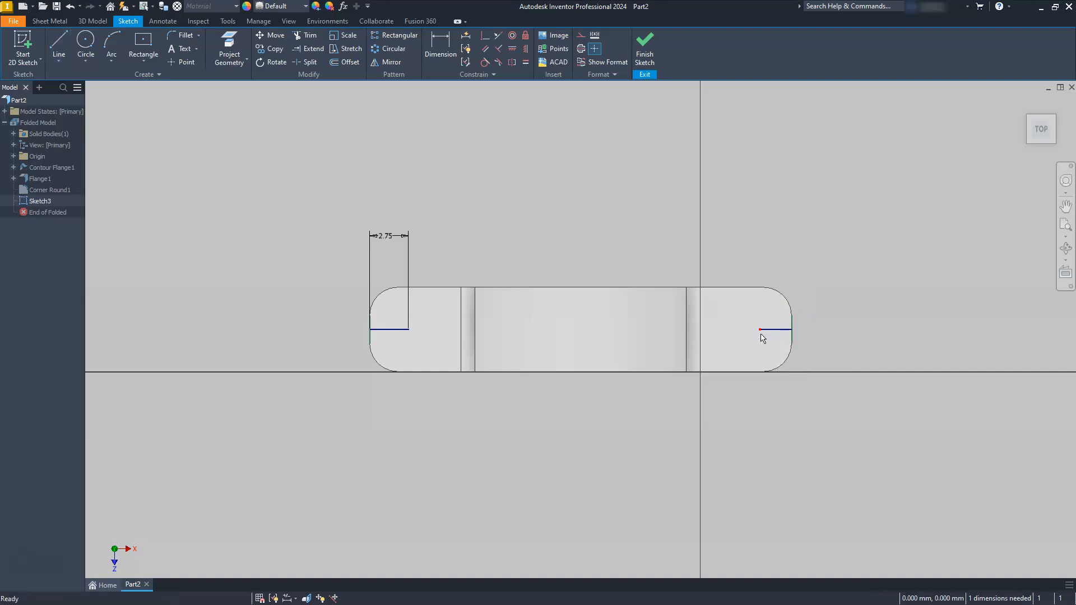
# - Constrain the right flange's line to equal length with the 2.75 mm line on the left flange
pyautogui.click(526, 66)
pyautogui.click(392, 330)
pyautogui.click(772, 333)
pyautogui.press('Escape')
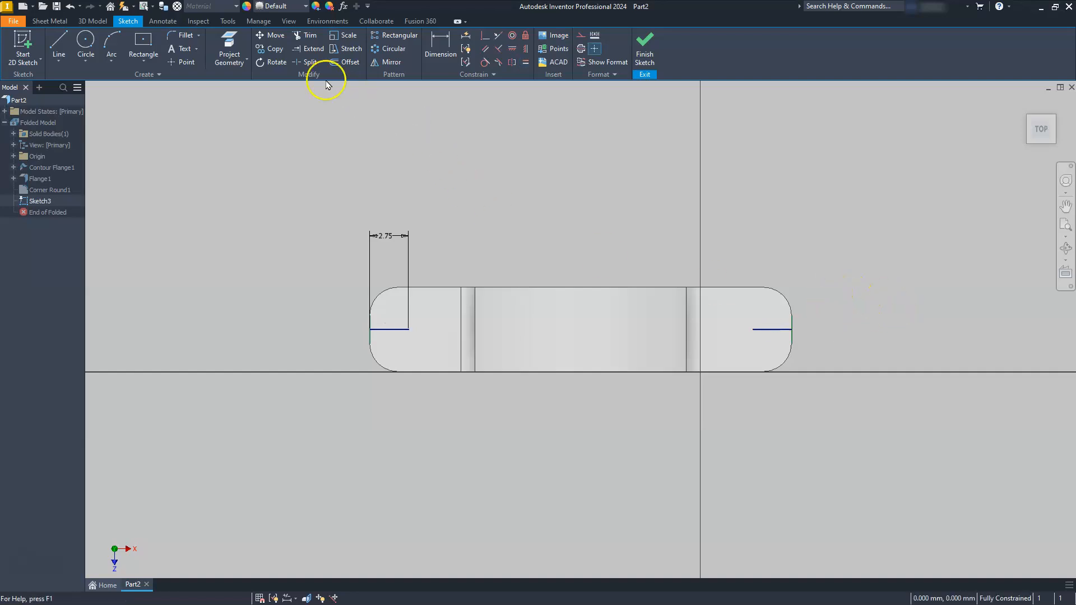
# - Place sketch points on the inner endpoints of both short lines and finish the sketch
pyautogui.click(182, 62)
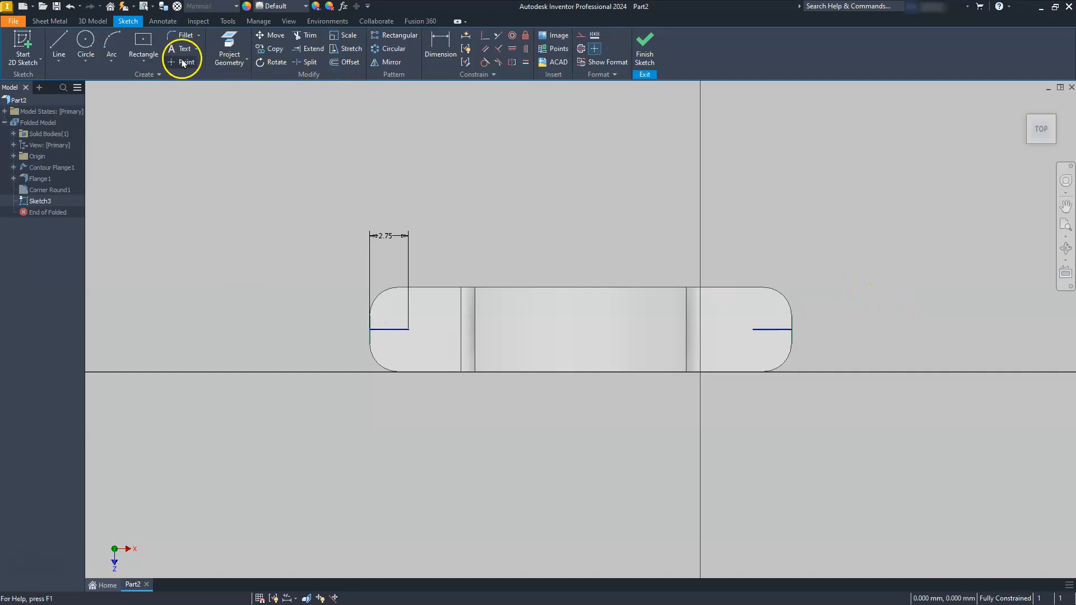
pyautogui.click(408, 329)
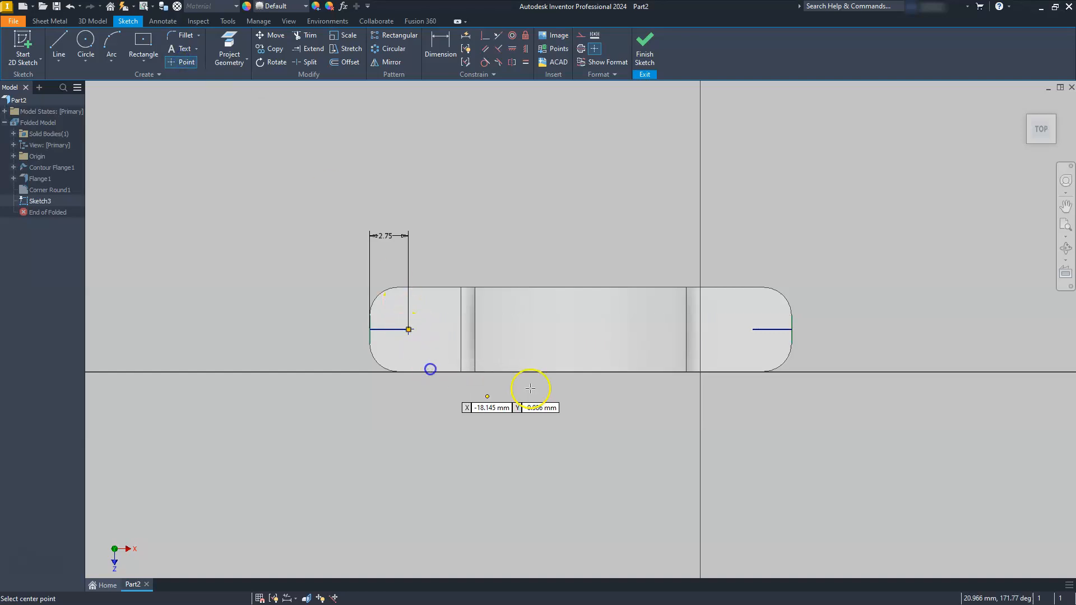
pyautogui.click(752, 329)
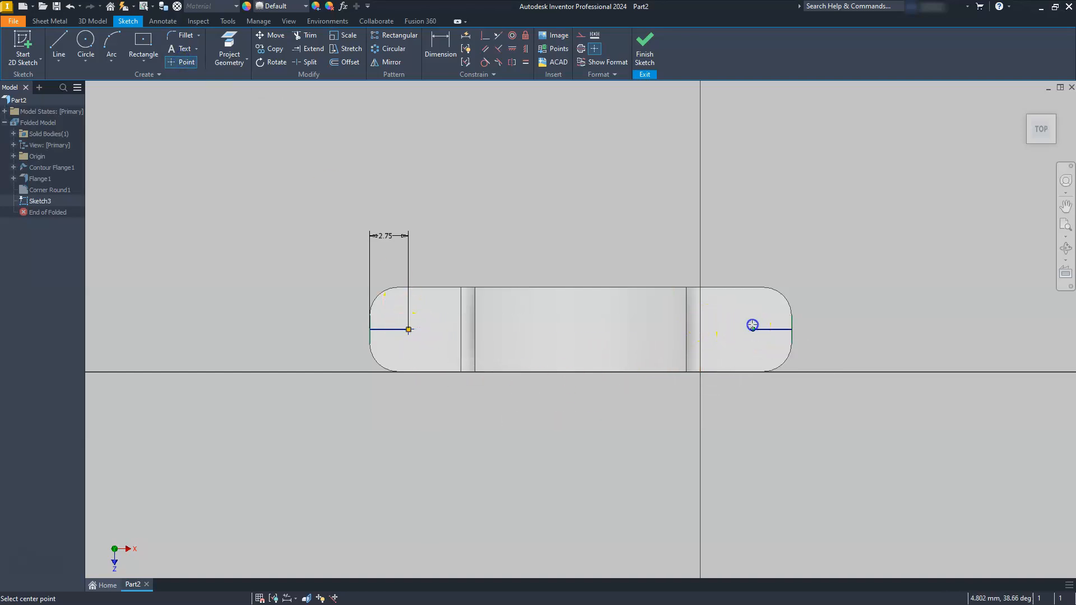
pyautogui.press('Escape')
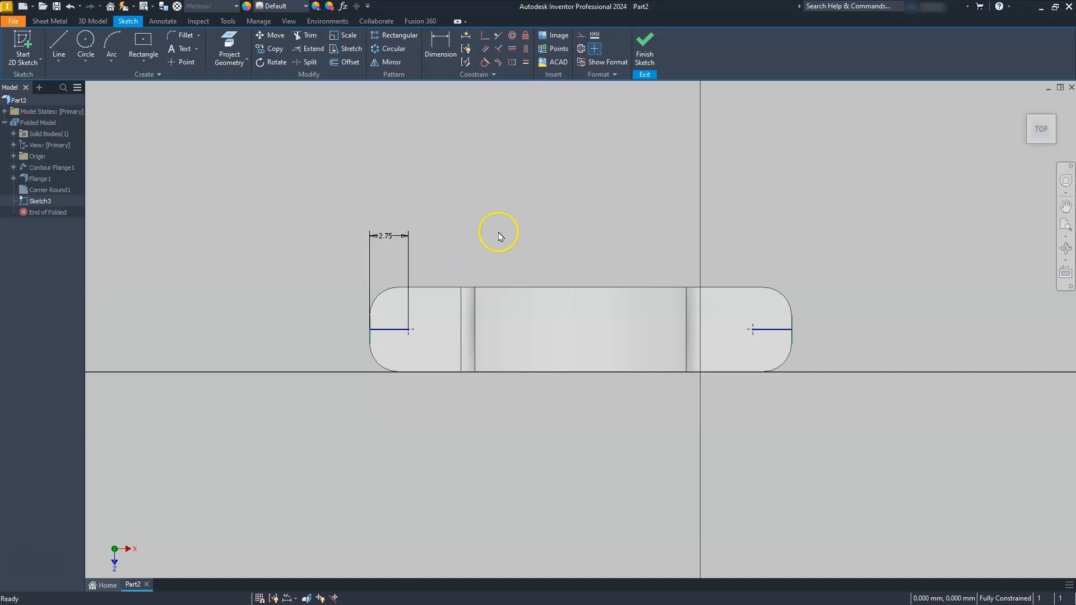
pyautogui.click(645, 49)
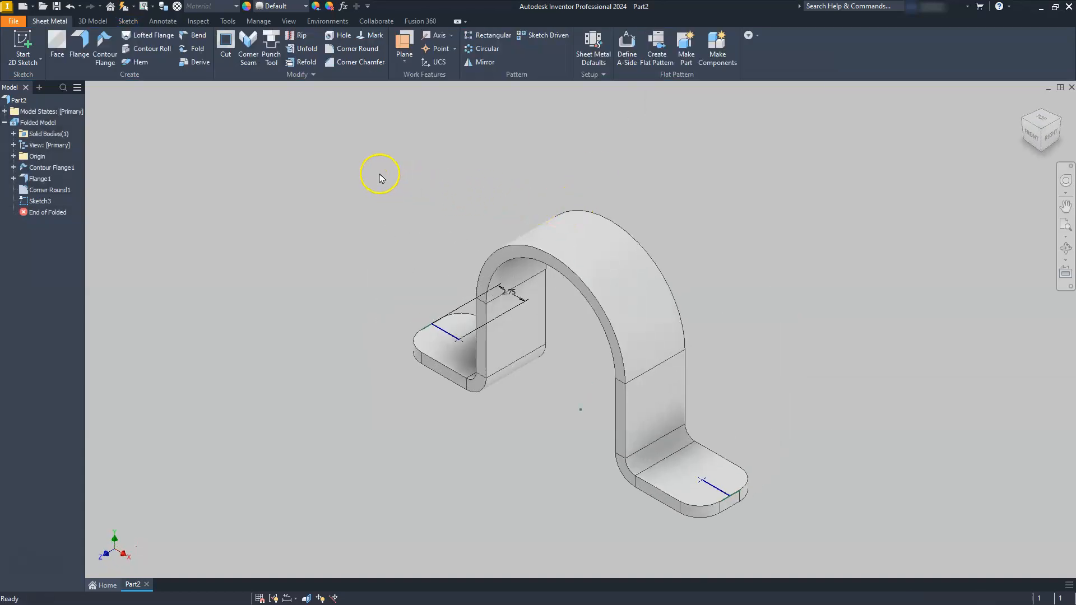
# - Create simple 3 mm through-all holes at the two sketch points on the flanges
pyautogui.click(339, 36)
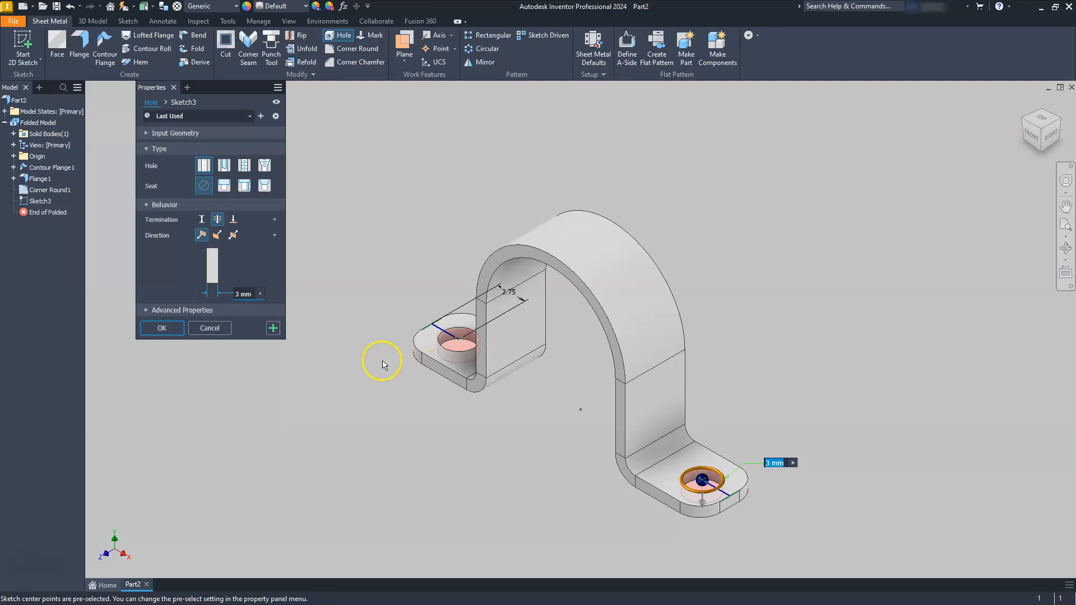
pyautogui.click(146, 130)
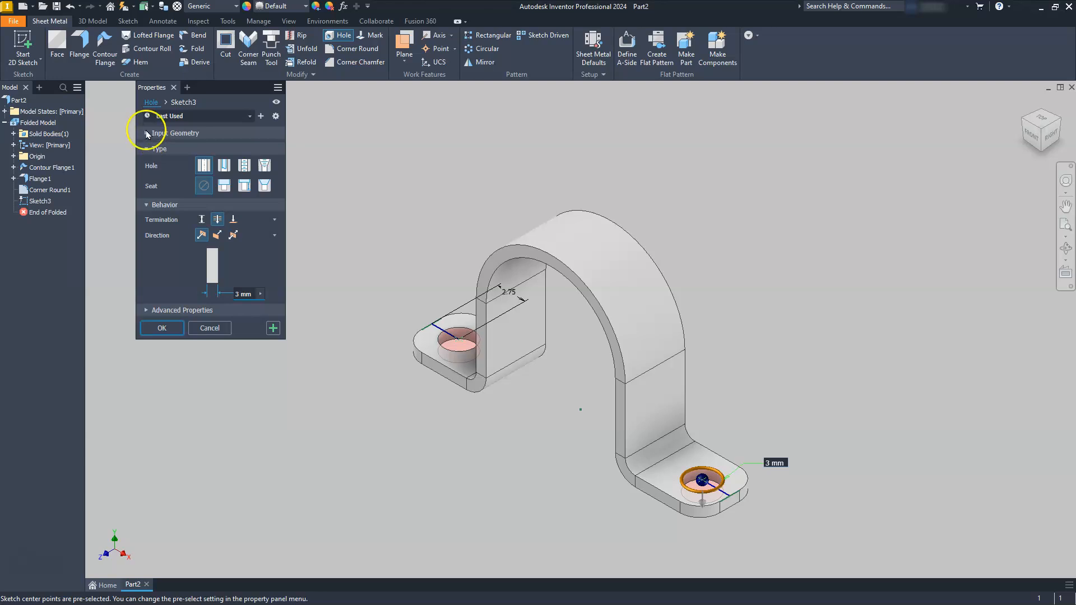
pyautogui.click(145, 134)
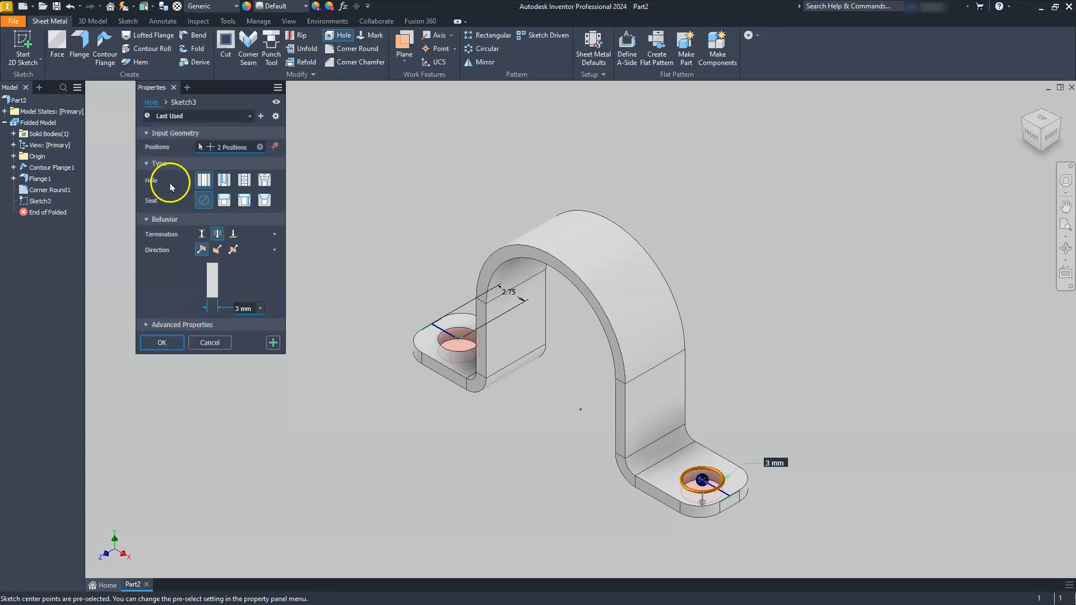
pyautogui.click(160, 343)
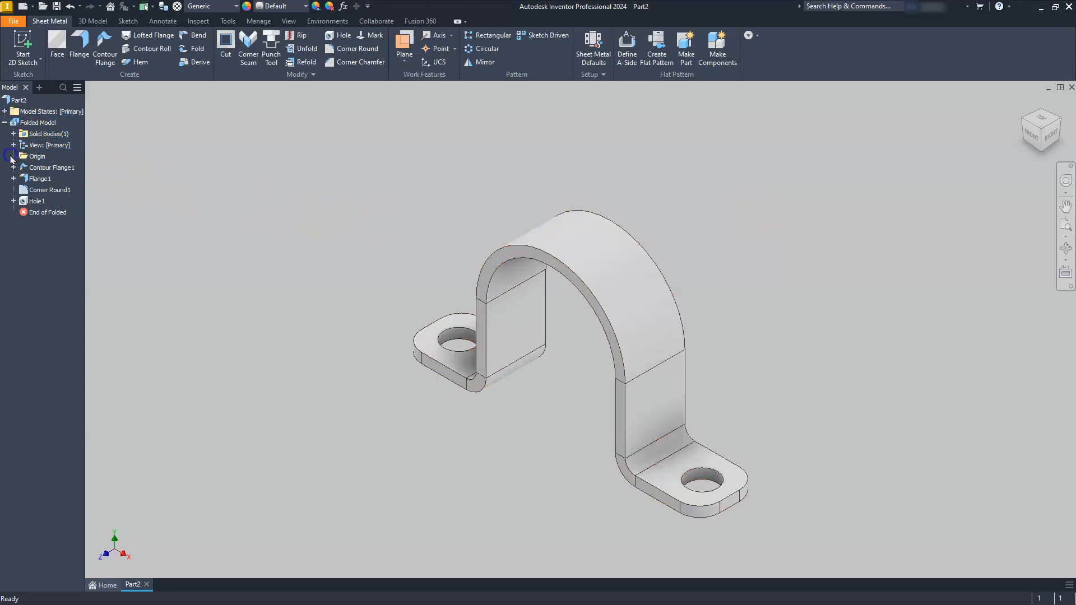
# - Start a 2D sketch on the YZ origin plane and slice the part graphics at the sketch plane
pyautogui.click(13, 157)
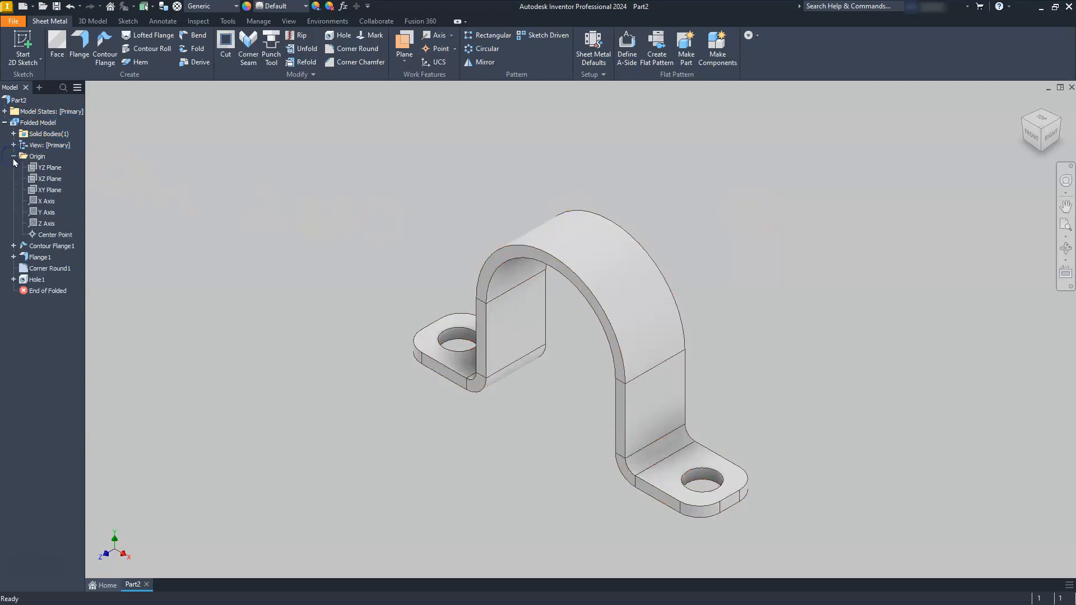
pyautogui.click(45, 169)
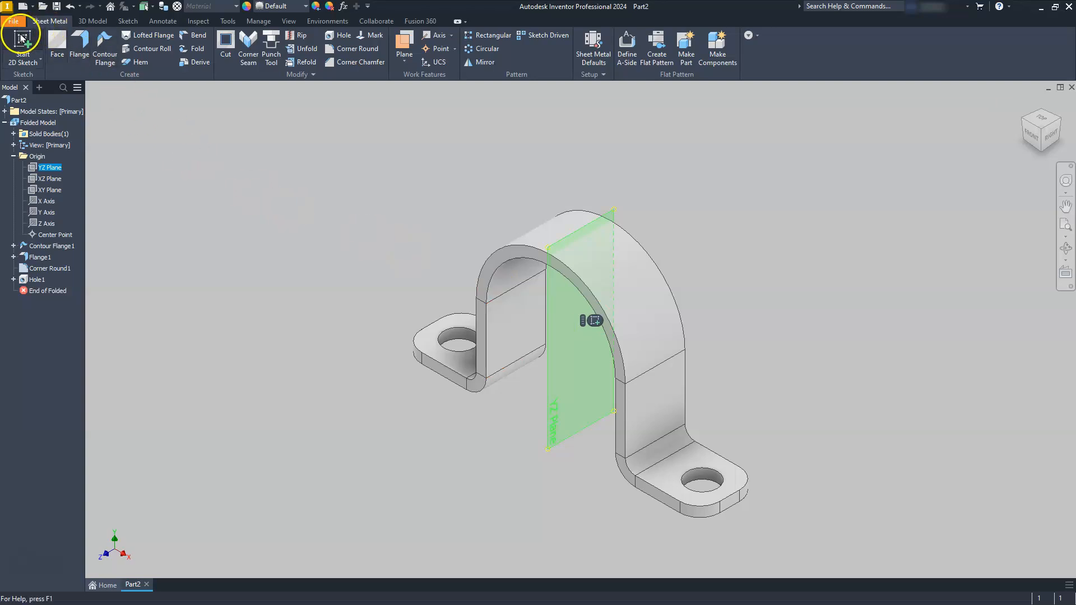
pyautogui.click(595, 320)
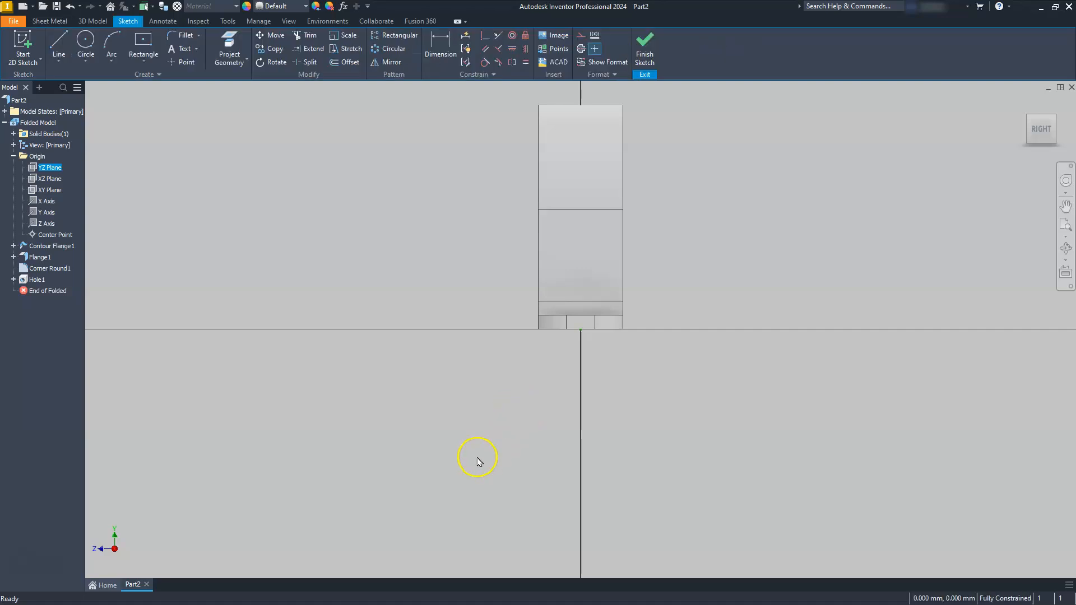
pyautogui.moveTo(547, 300); pyautogui.dragTo(530, 383, button='middle')
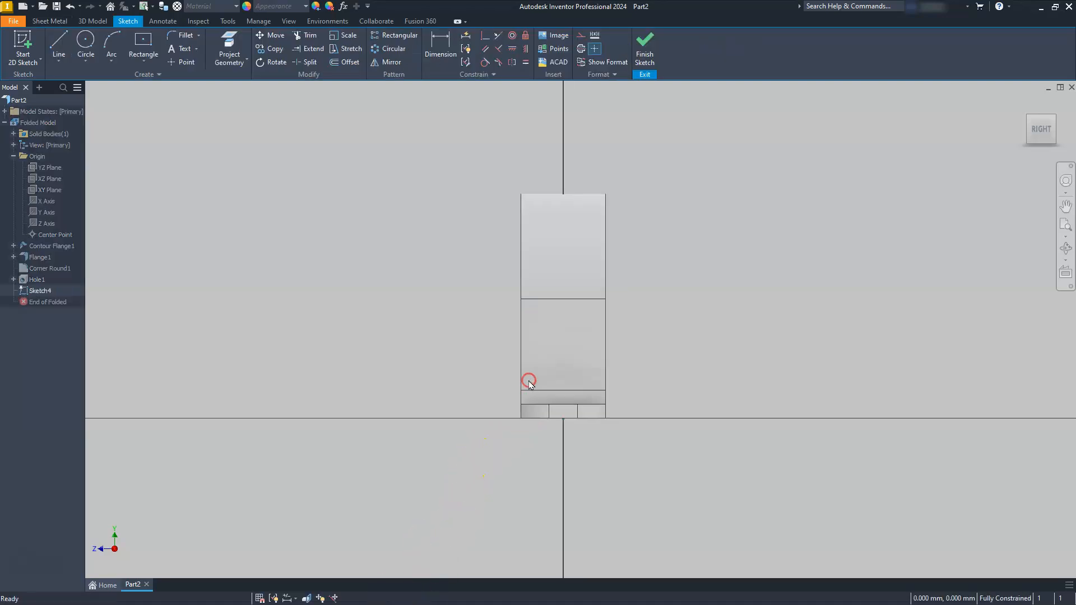
pyautogui.click(307, 599)
pyautogui.moveTo(406, 396); pyautogui.dragTo(380, 445, button='middle')
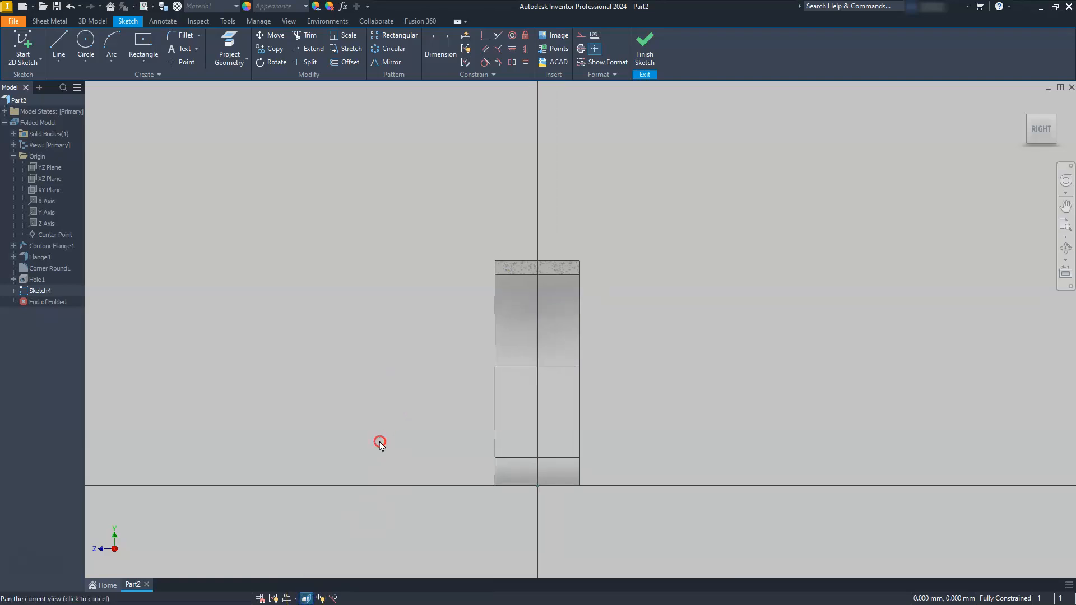
# - Sketch a two-point center rectangle about 5.3 mm wide above the top of the arch
pyautogui.click(142, 63)
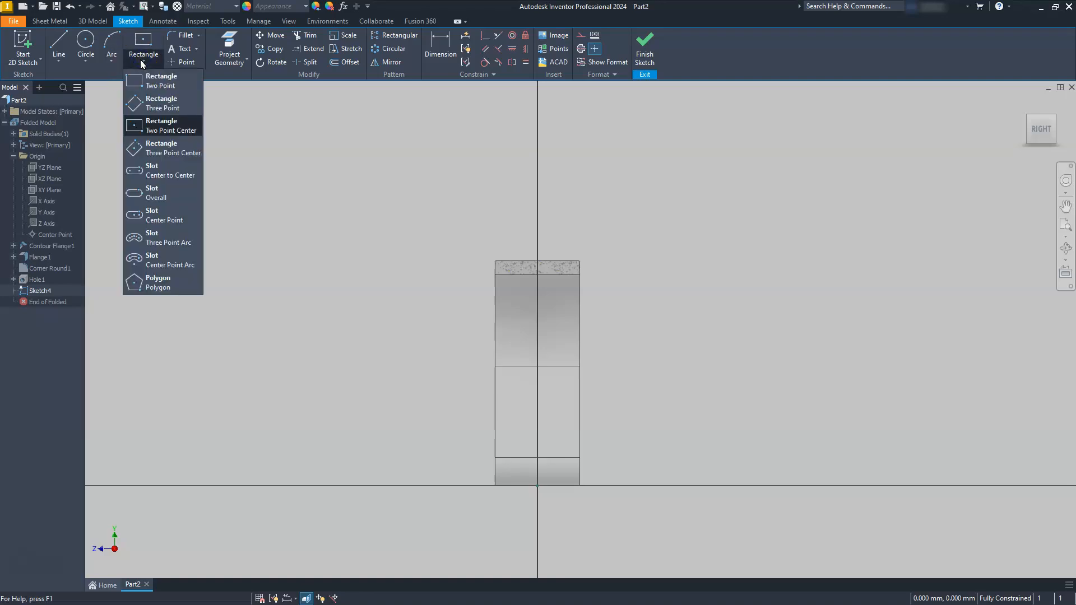
pyautogui.click(168, 128)
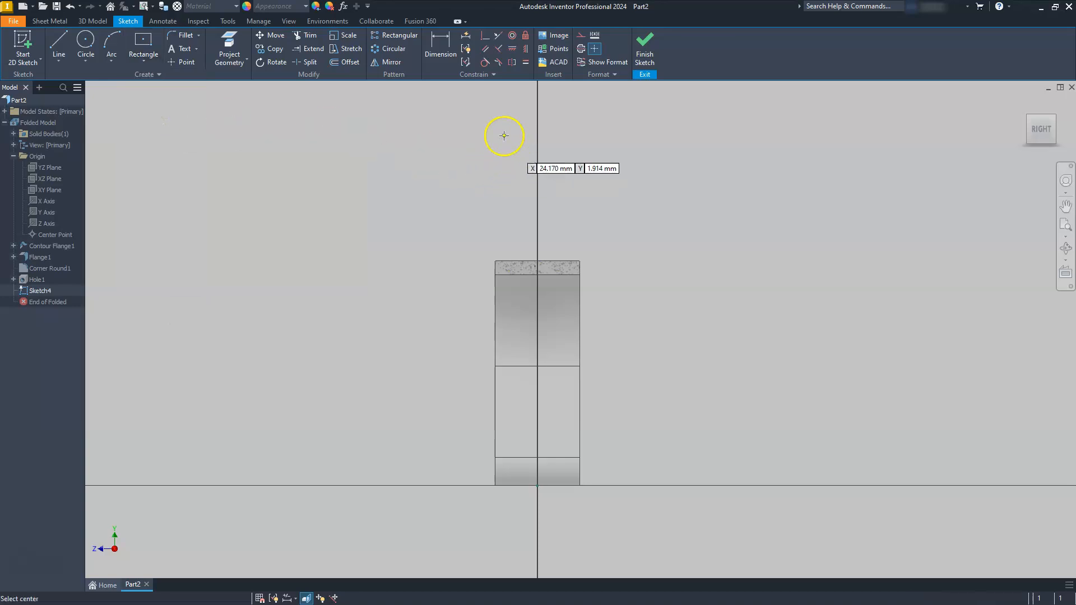
pyautogui.click(509, 116)
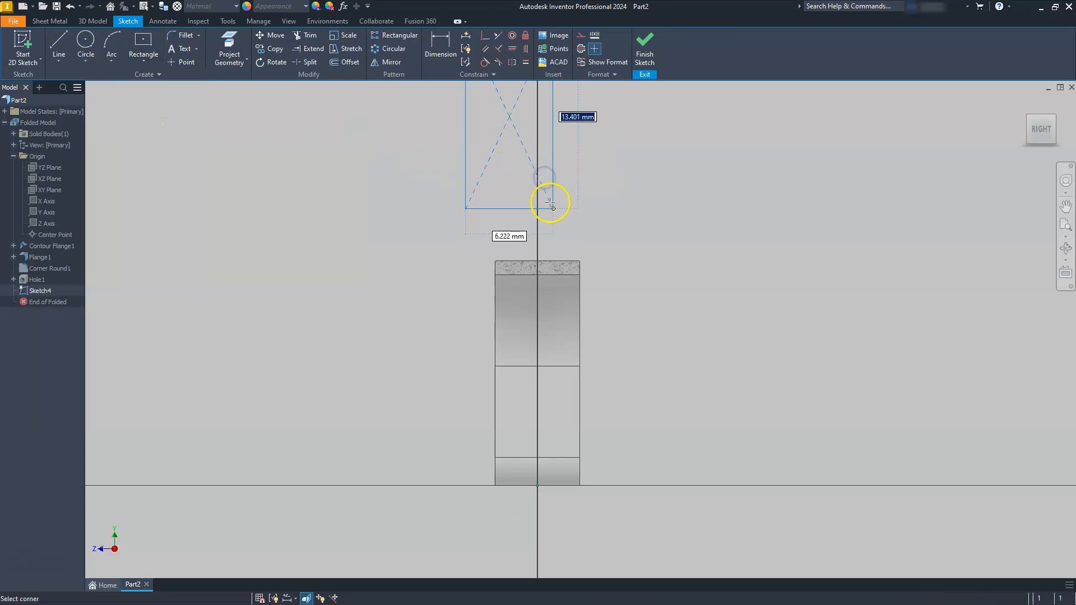
pyautogui.click(547, 199)
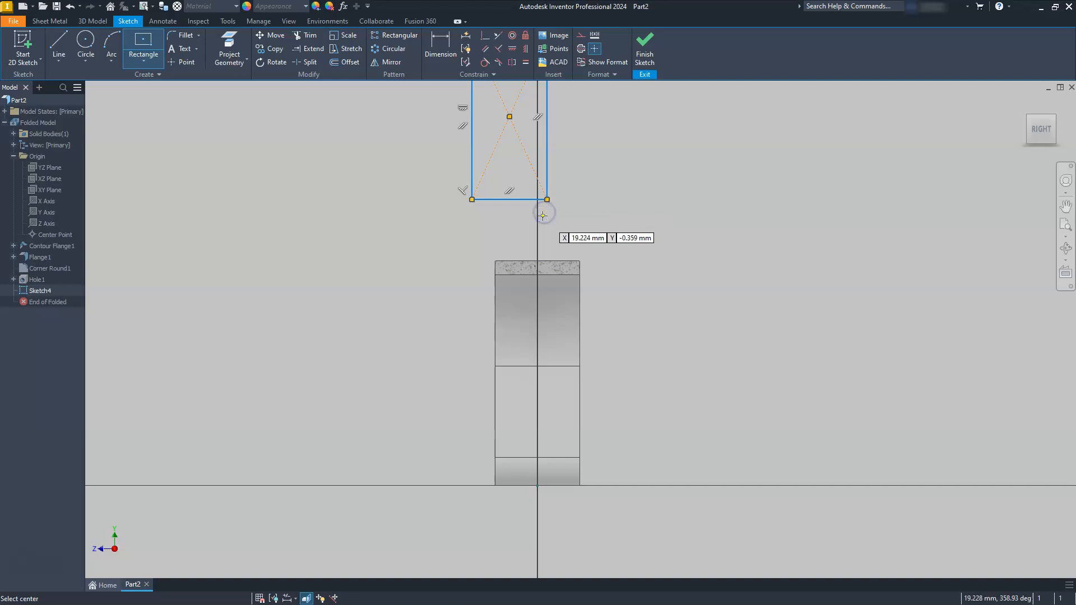
pyautogui.press('Escape')
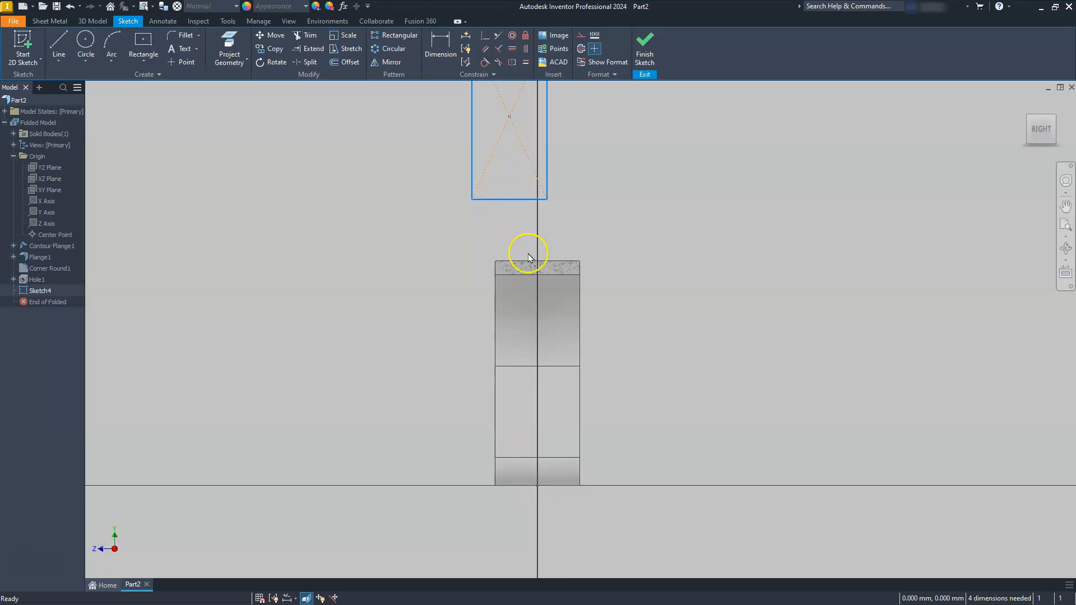
# - Align the rectangle's center point with the sketch origin using a Horizontal constraint, centering it across the clamp's width
pyautogui.click(525, 50)
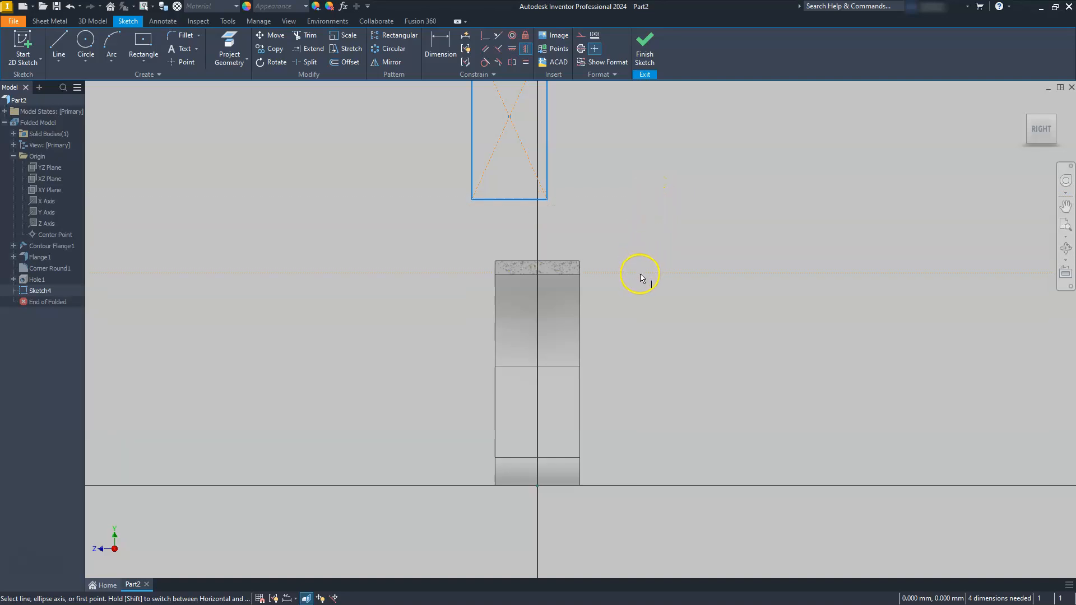
pyautogui.click(513, 51)
pyautogui.click(509, 116)
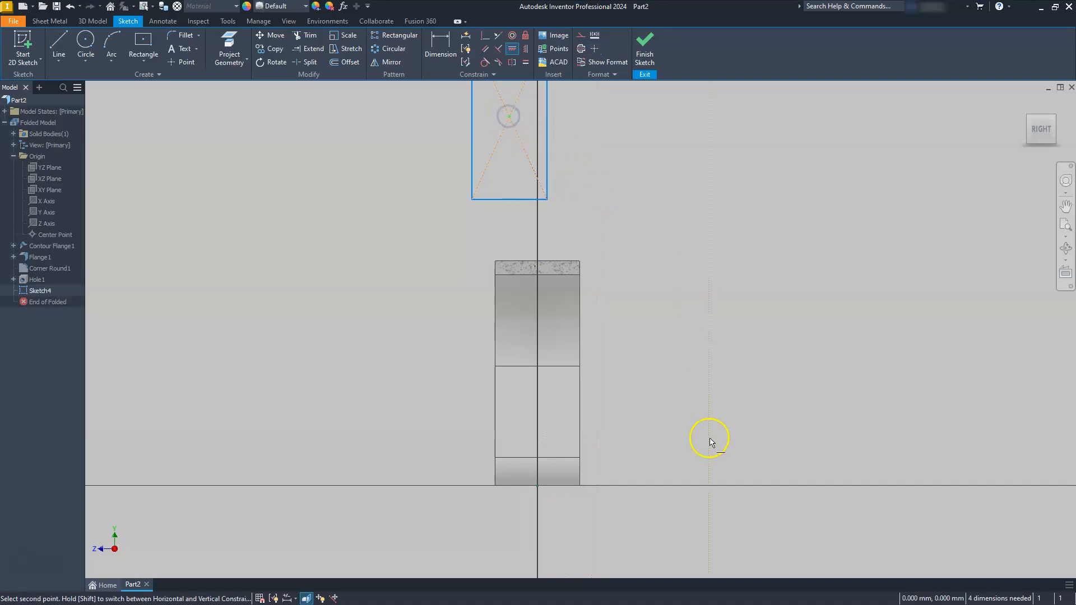
pyautogui.click(537, 487)
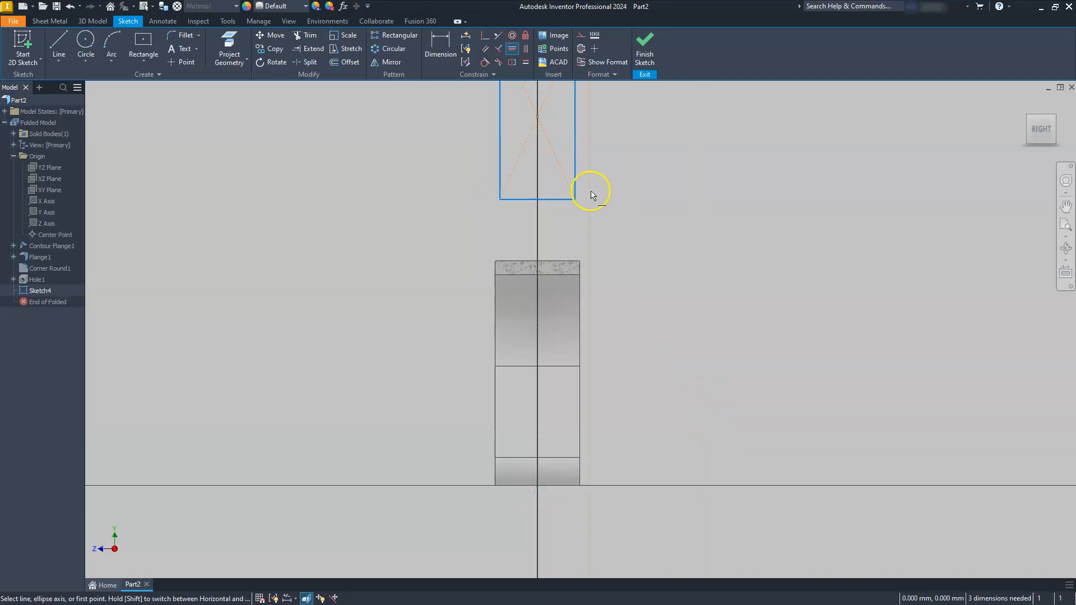
pyautogui.press('Escape')
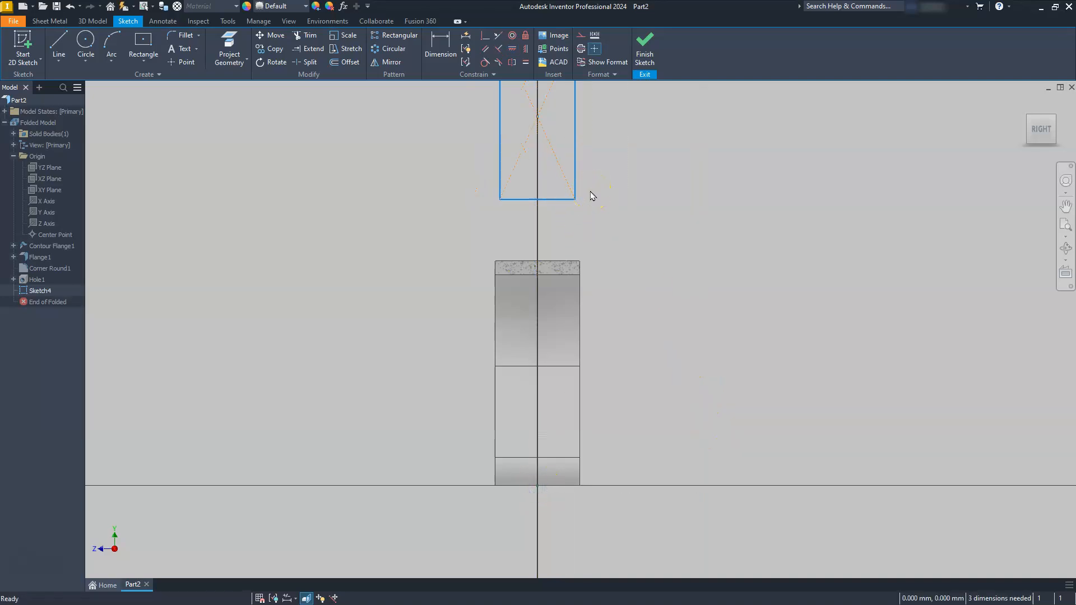
# - Dimension the rectangle's bottom edge to a width of 4 mm
pyautogui.click(441, 46)
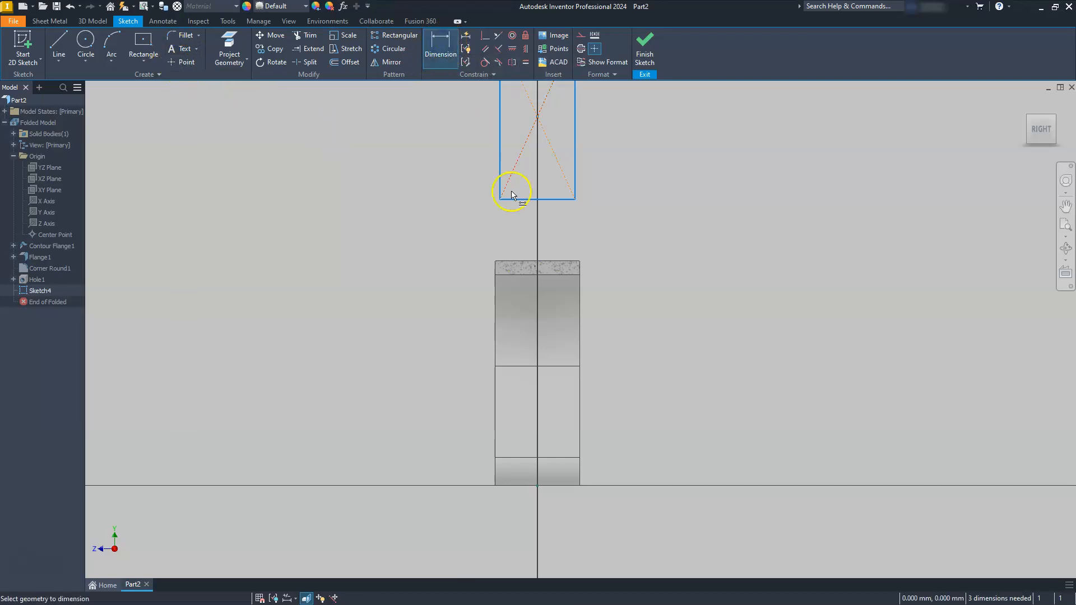
pyautogui.click(526, 200)
pyautogui.click(539, 222)
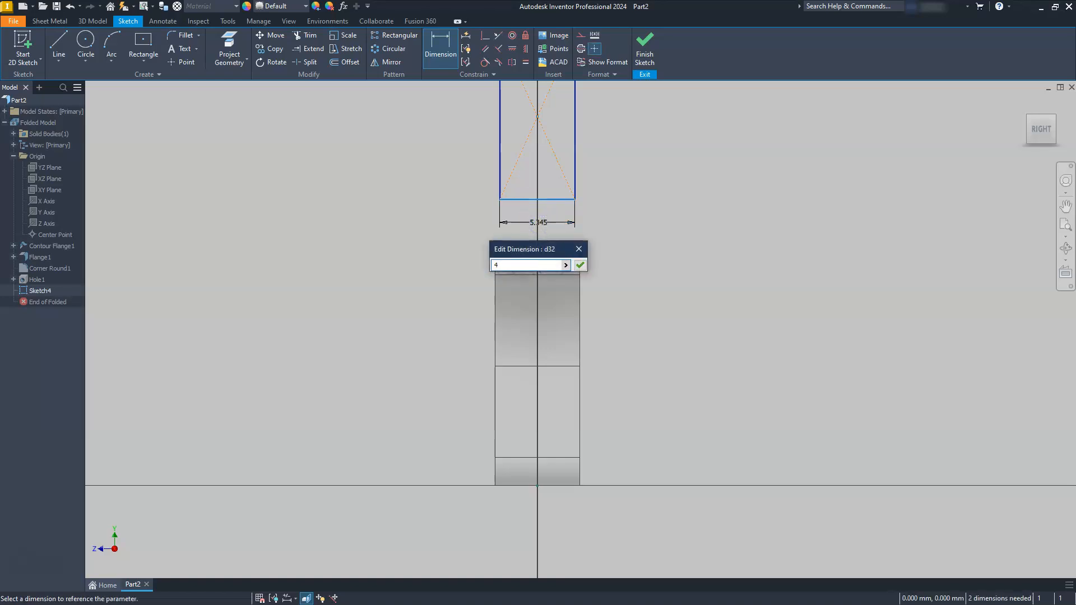
pyautogui.press('Return')
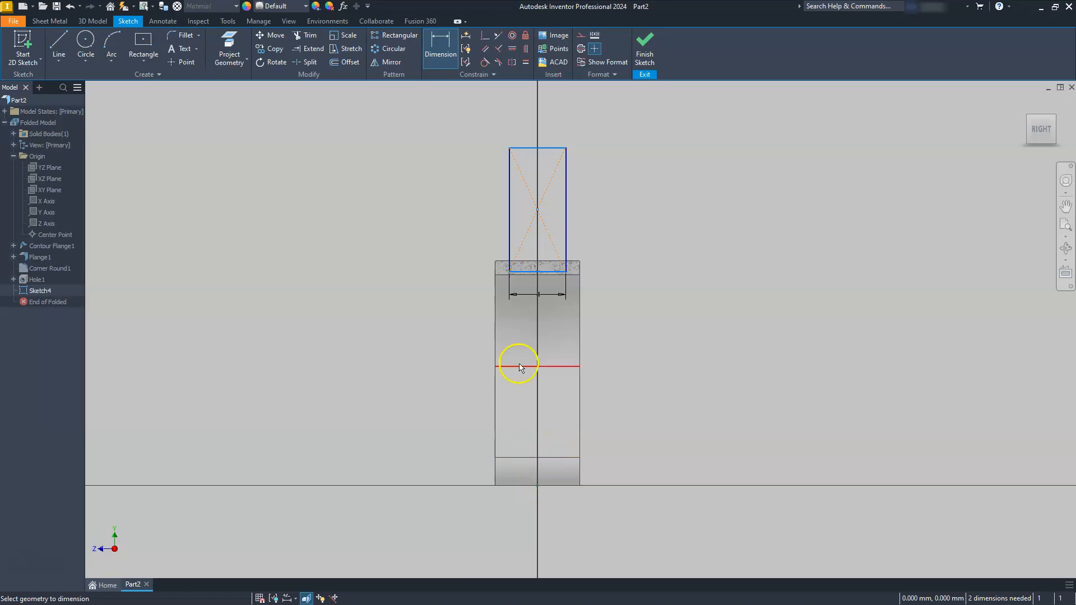
# - Dimension the distance from the sketch origin up to the rectangle's bottom edge as 8.5 mm
pyautogui.click(550, 271)
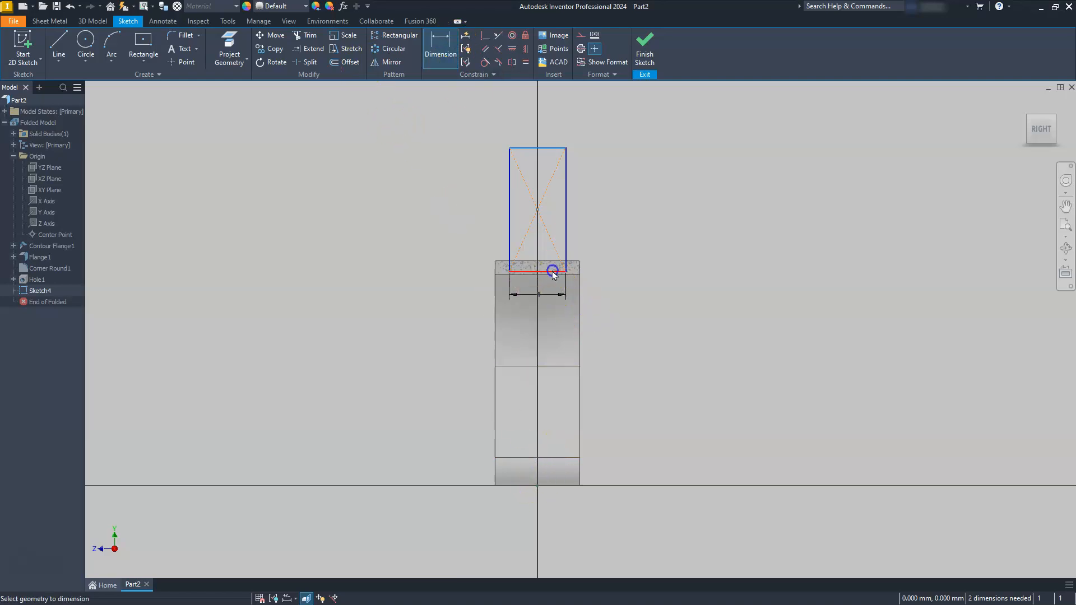
pyautogui.click(538, 487)
pyautogui.click(675, 394)
pyautogui.write('8.5')
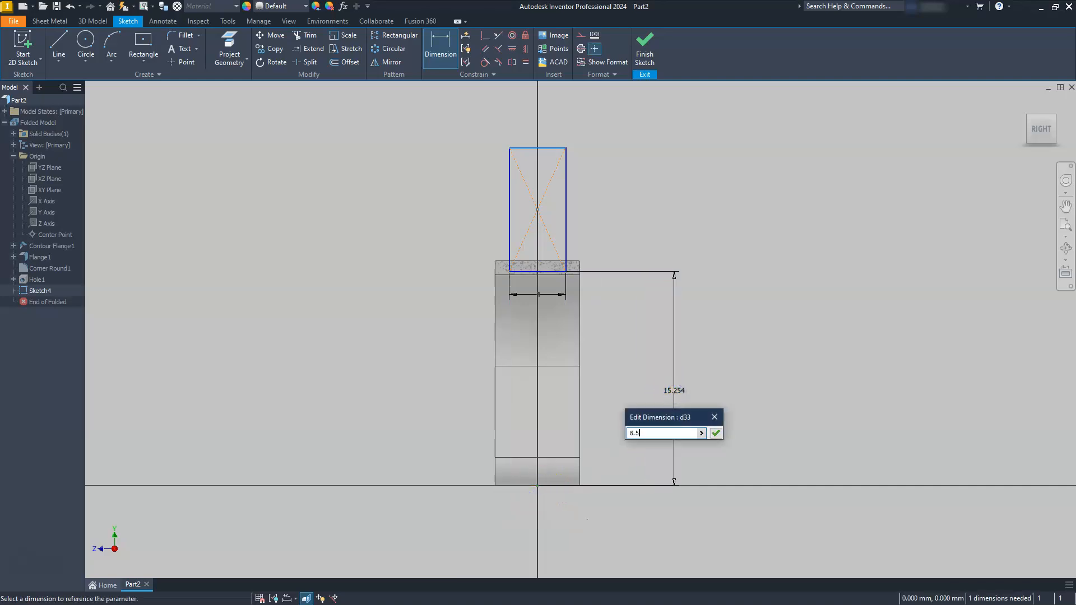
pyautogui.press('Return')
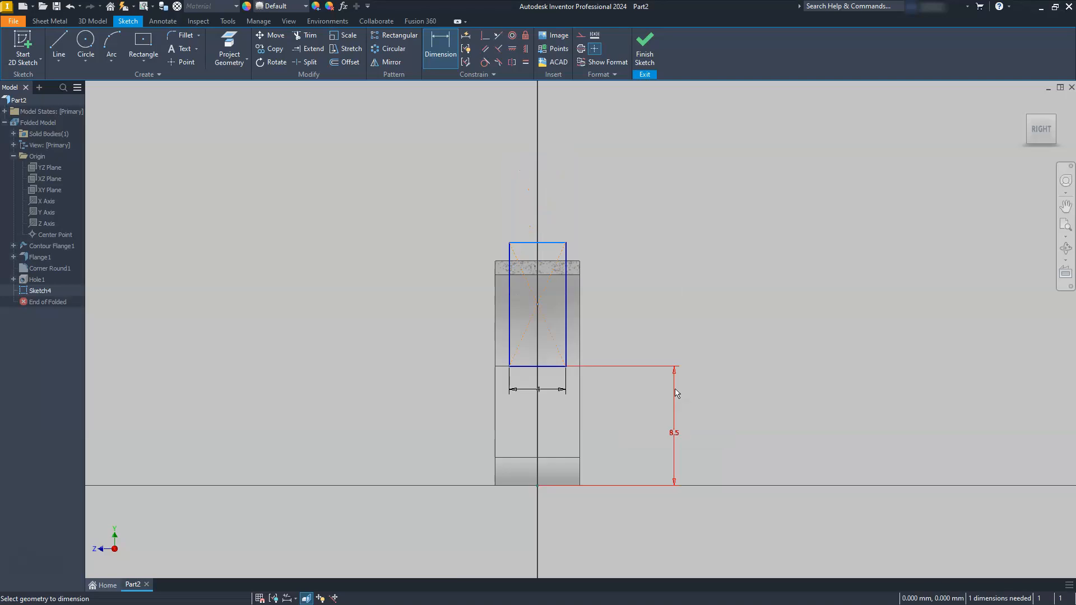
pyautogui.press('Escape')
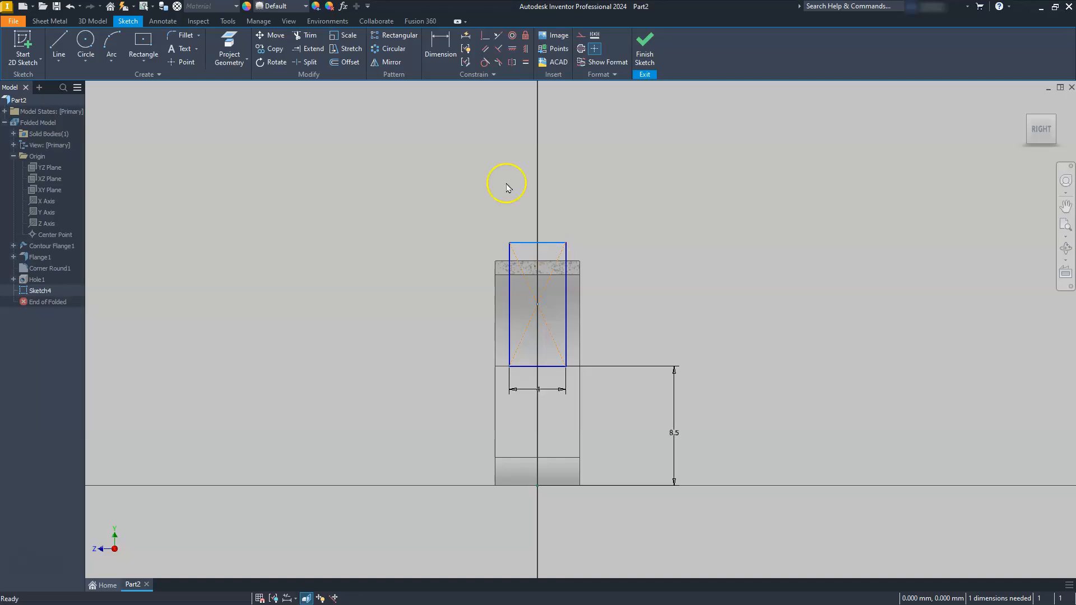
pyautogui.click(441, 41)
pyautogui.click(548, 244)
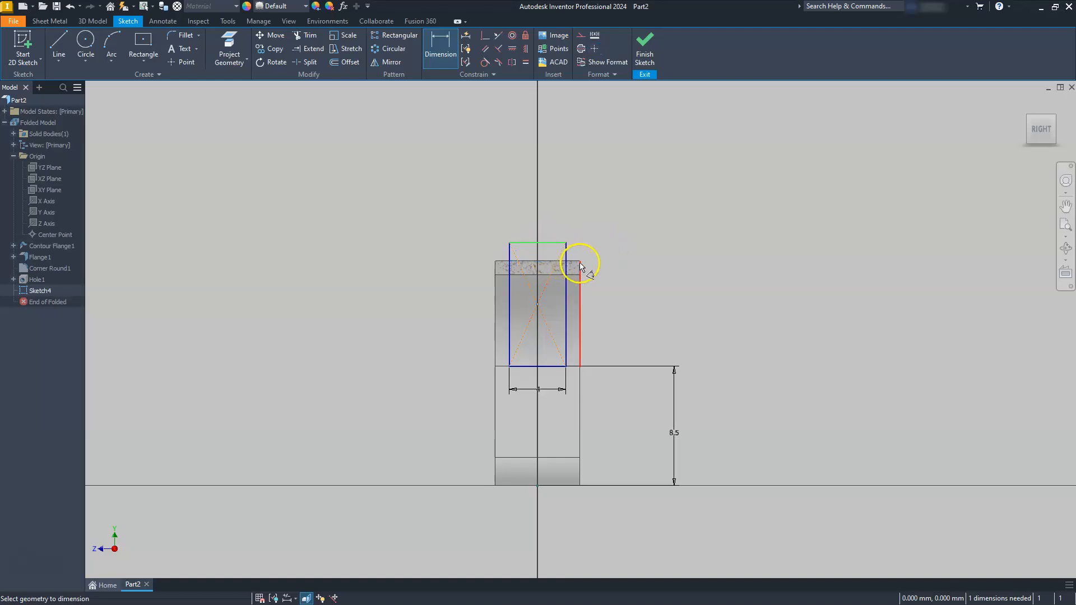
pyautogui.press('Escape')
pyautogui.press('Escape')
# - Project the arch's top outer edge into the rectangle sketch
pyautogui.click(235, 37)
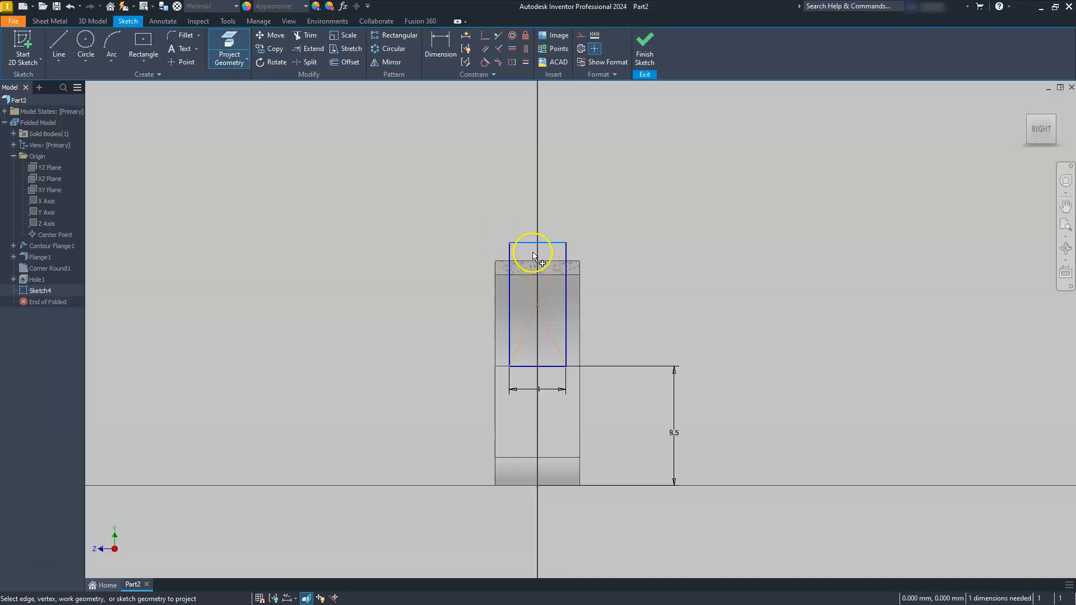
pyautogui.scroll(2, 501, 256)
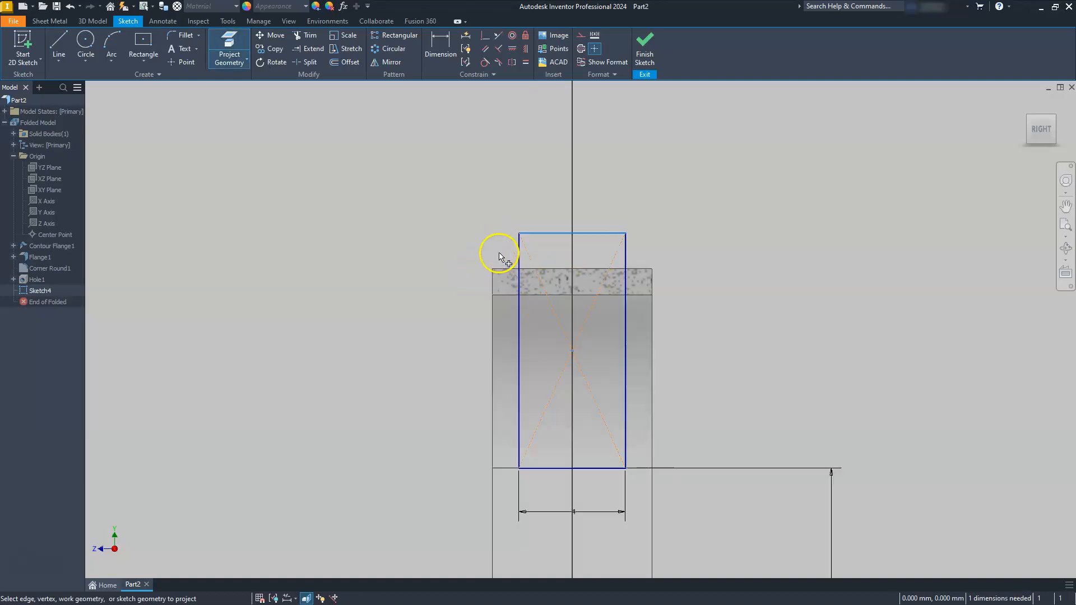
pyautogui.scroll(2, 499, 262)
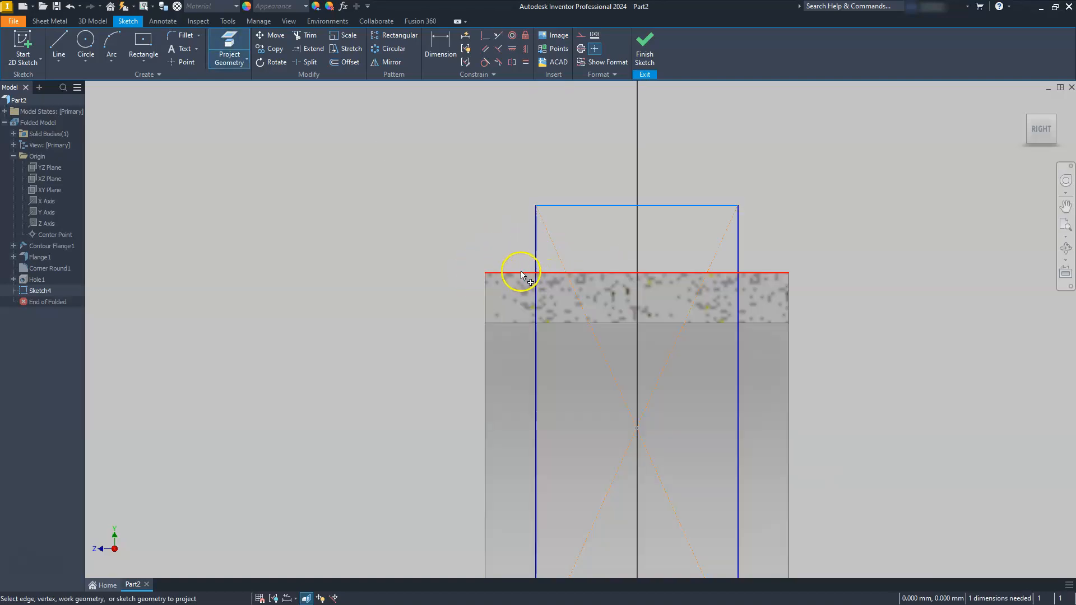
pyautogui.click(521, 273)
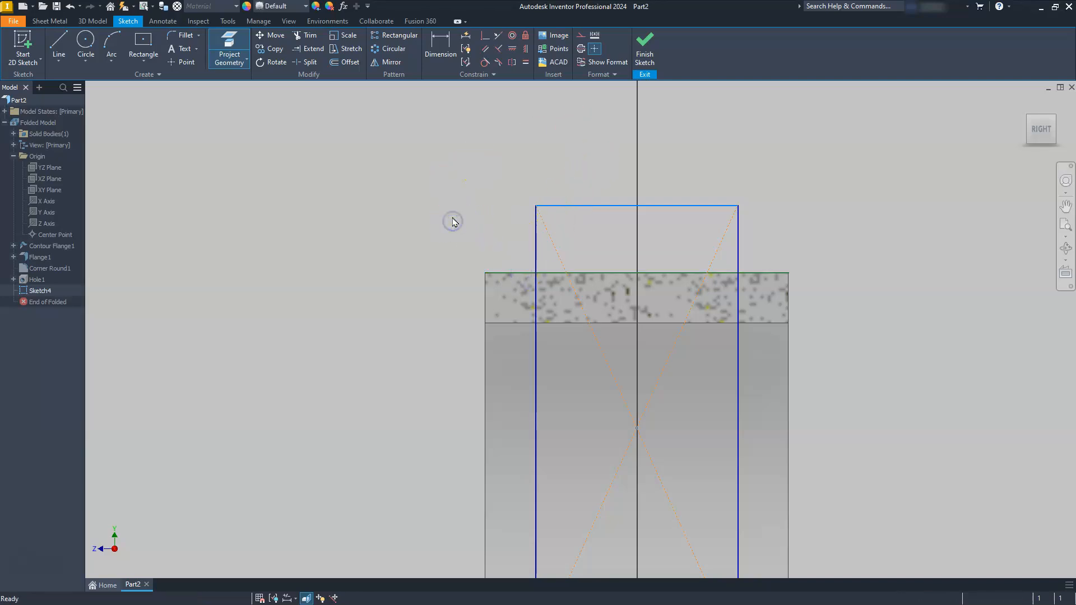
# - Dimension the rectangle's top edge 1 mm above the projected edge
pyautogui.click(440, 49)
pyautogui.click(569, 205)
pyautogui.click(521, 273)
pyautogui.click(431, 250)
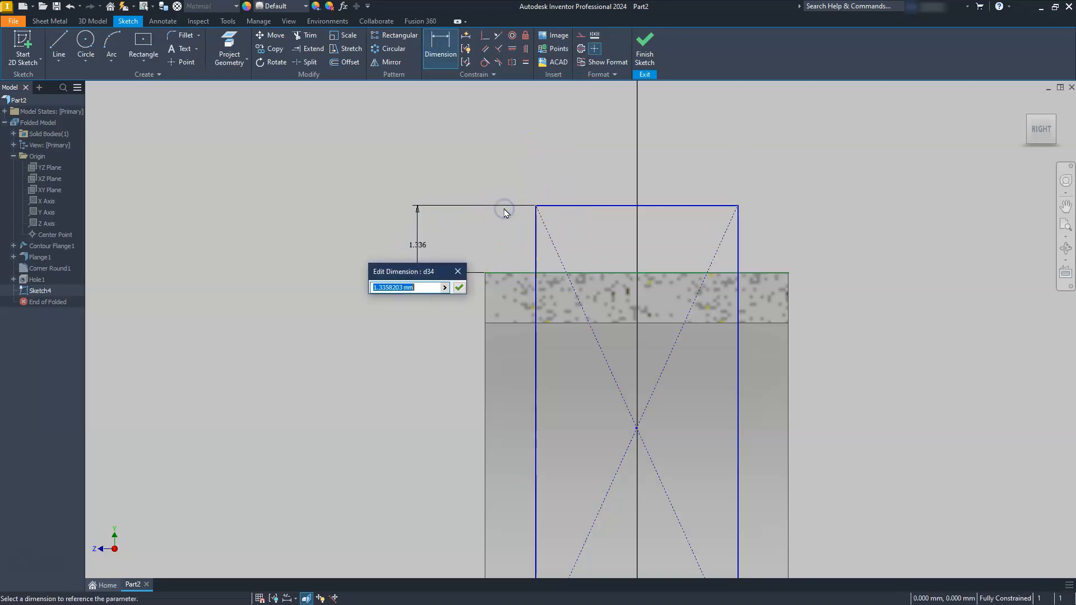
pyautogui.press('Return')
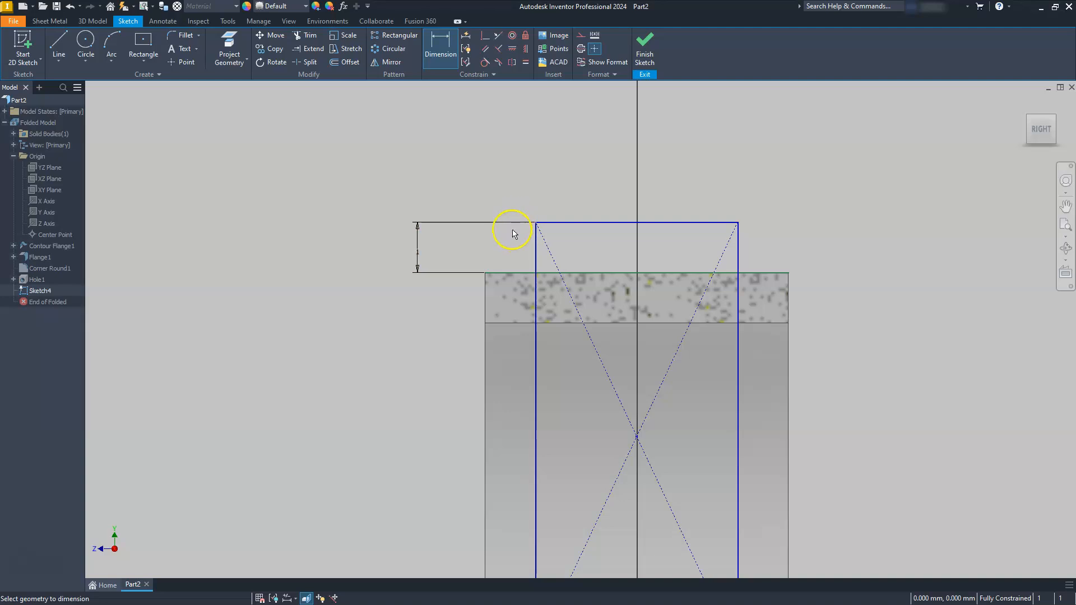
pyautogui.press('Escape')
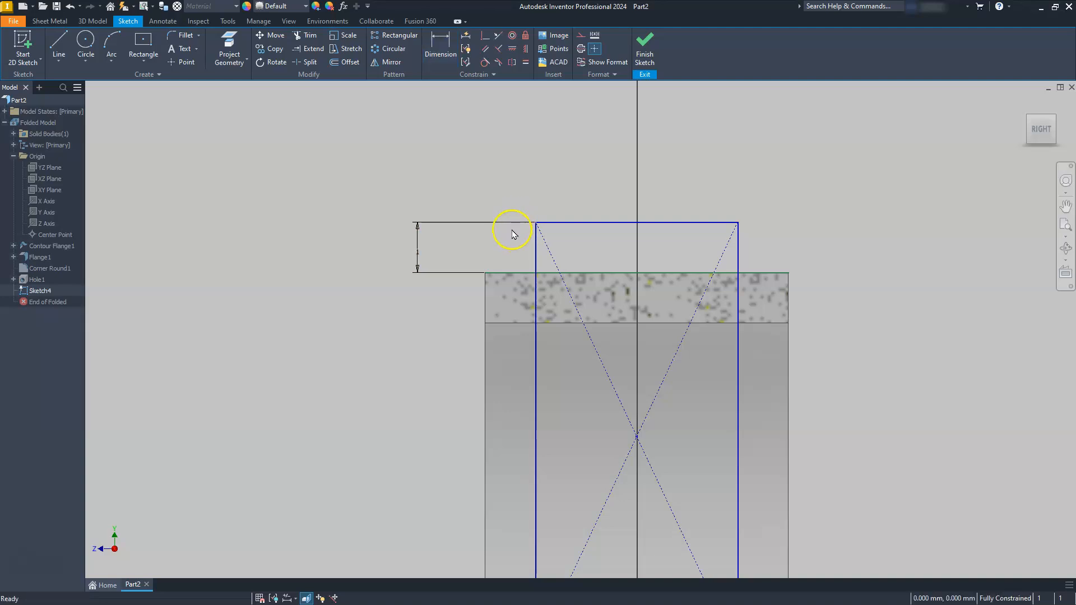
# - Convert the projected top edge to construction geometry and finish the sketch
pyautogui.click(519, 274)
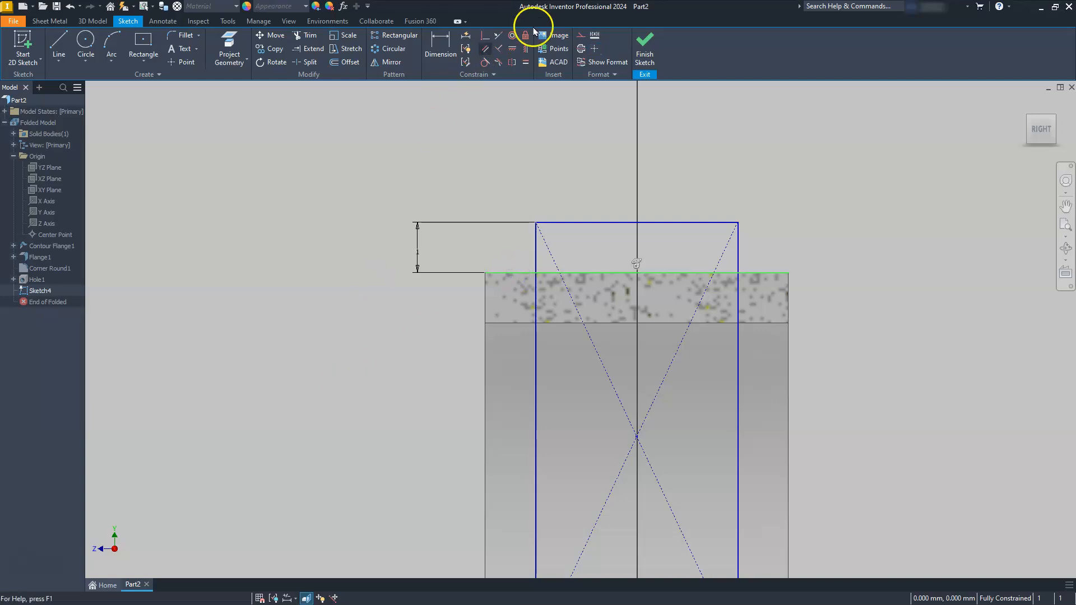
pyautogui.click(579, 36)
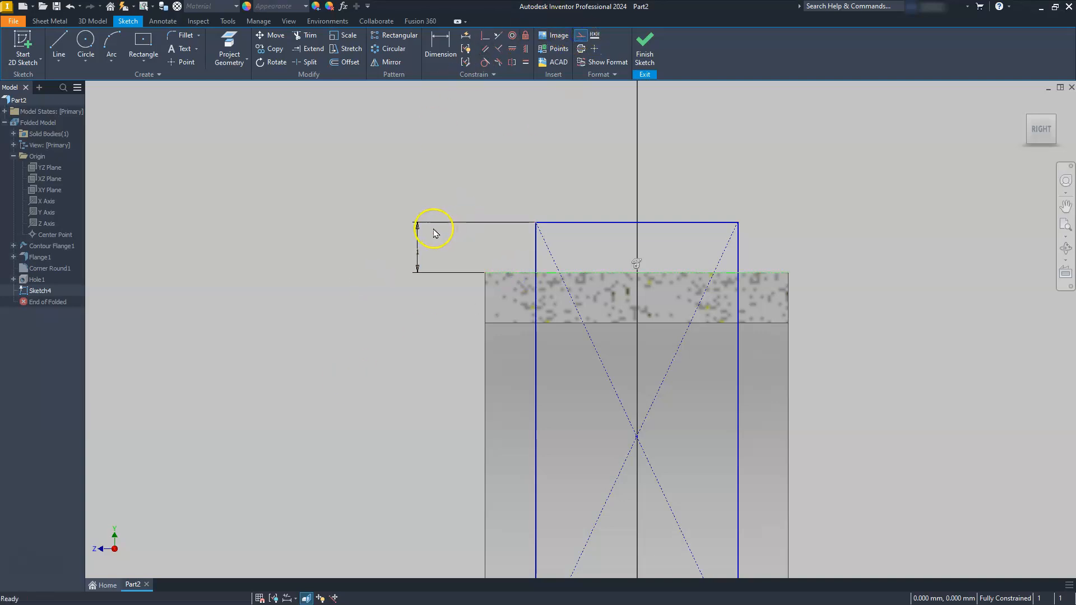
pyautogui.click(358, 168)
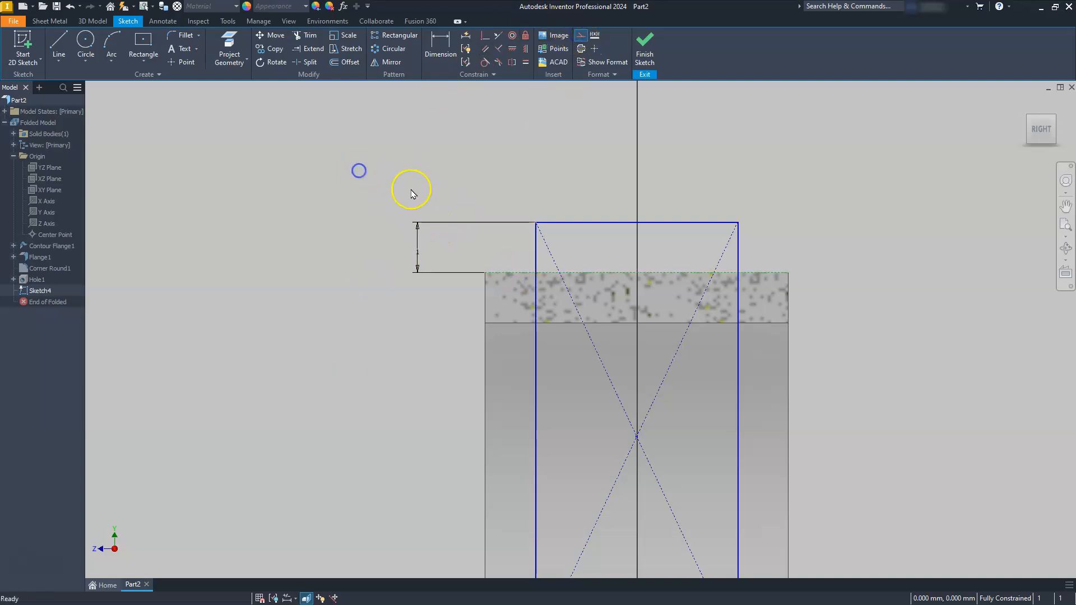
pyautogui.click(1066, 225)
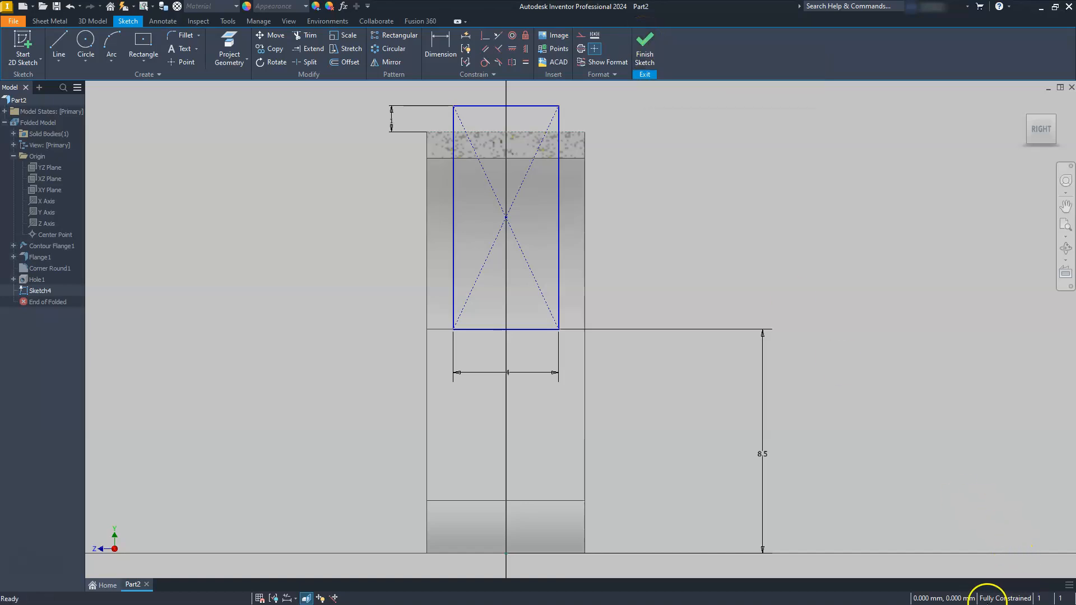
pyautogui.click(644, 49)
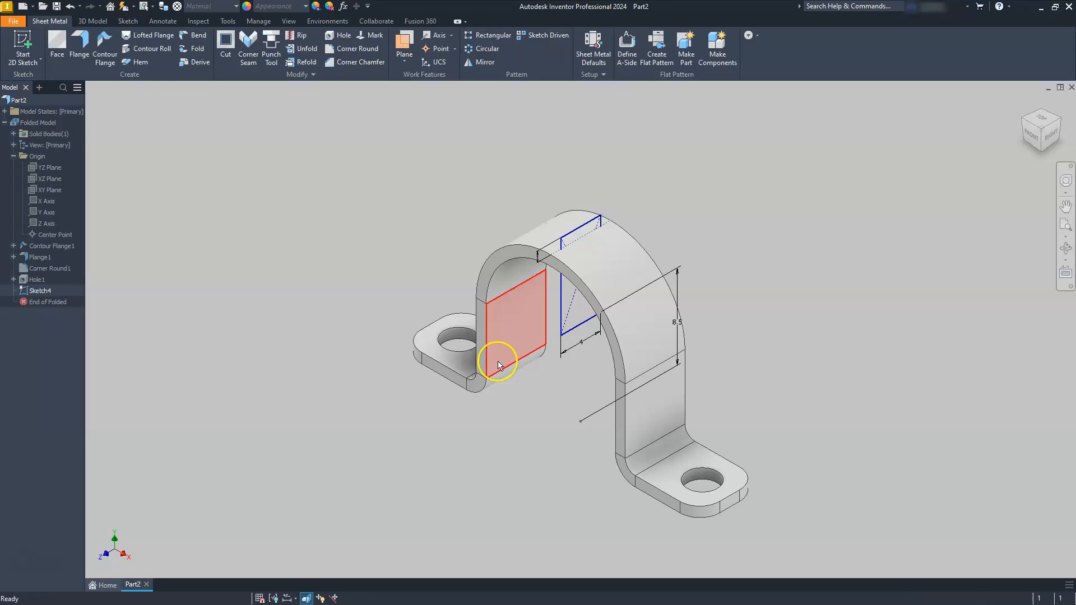
# - Cut the rectangle profile through the arch with the extents set to All in both directions
pyautogui.click(225, 43)
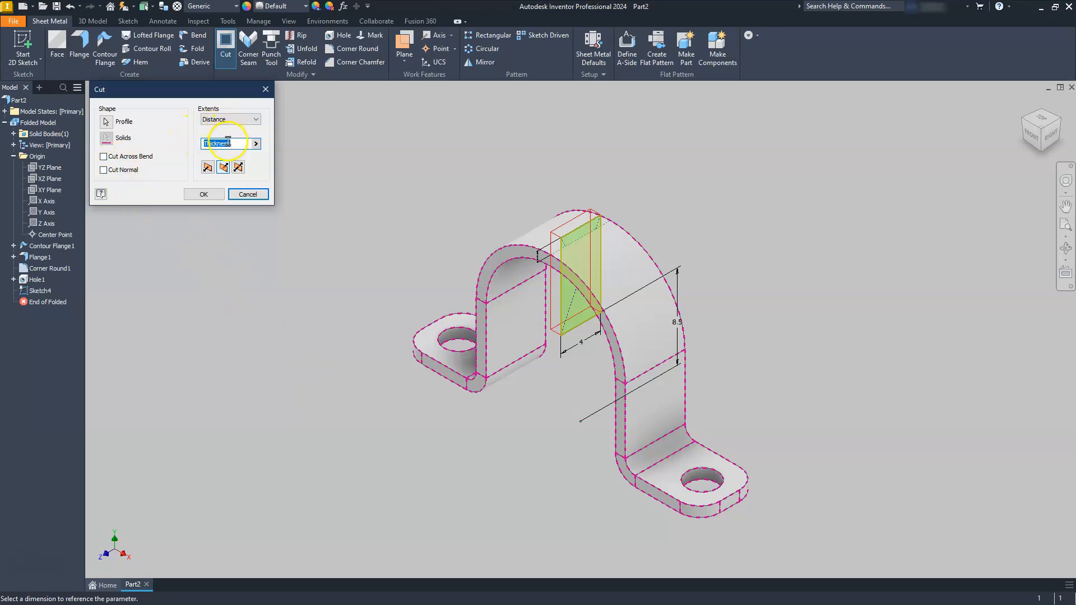
pyautogui.click(229, 120)
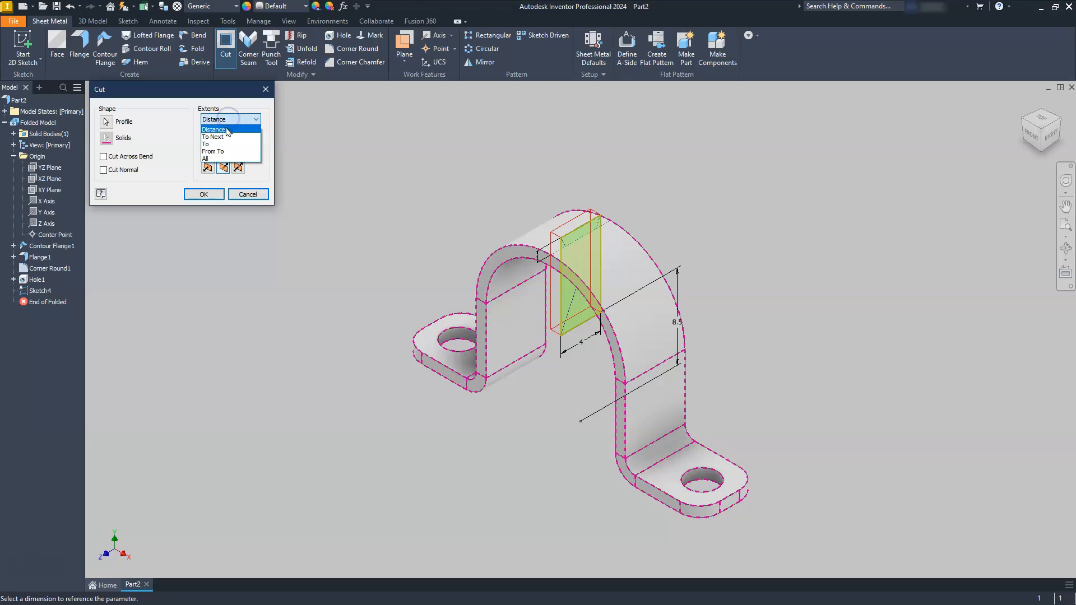
pyautogui.click(206, 158)
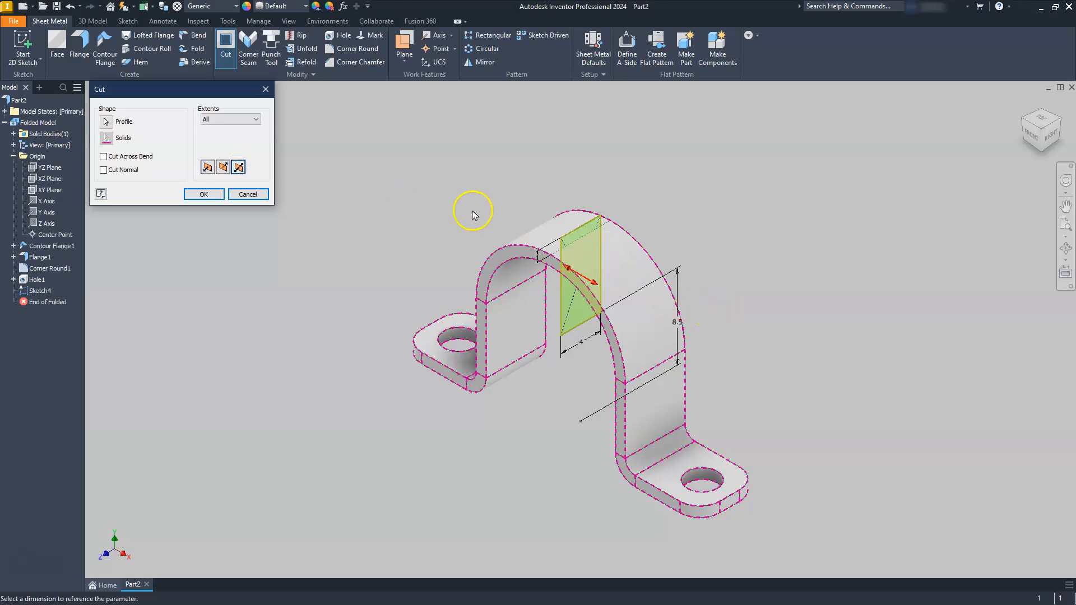
pyautogui.click(201, 195)
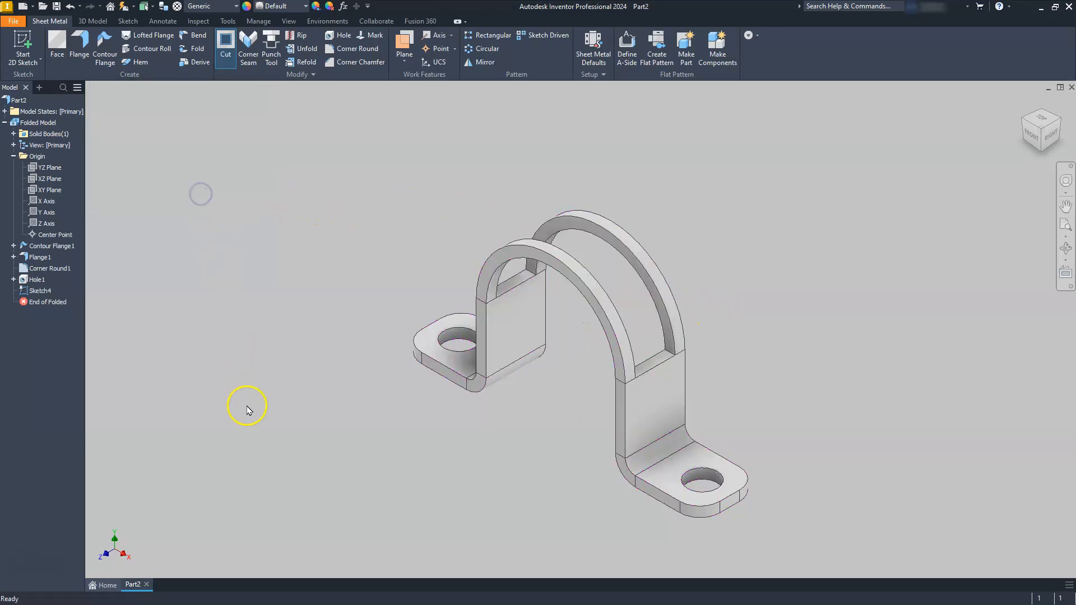
pyautogui.click(338, 405)
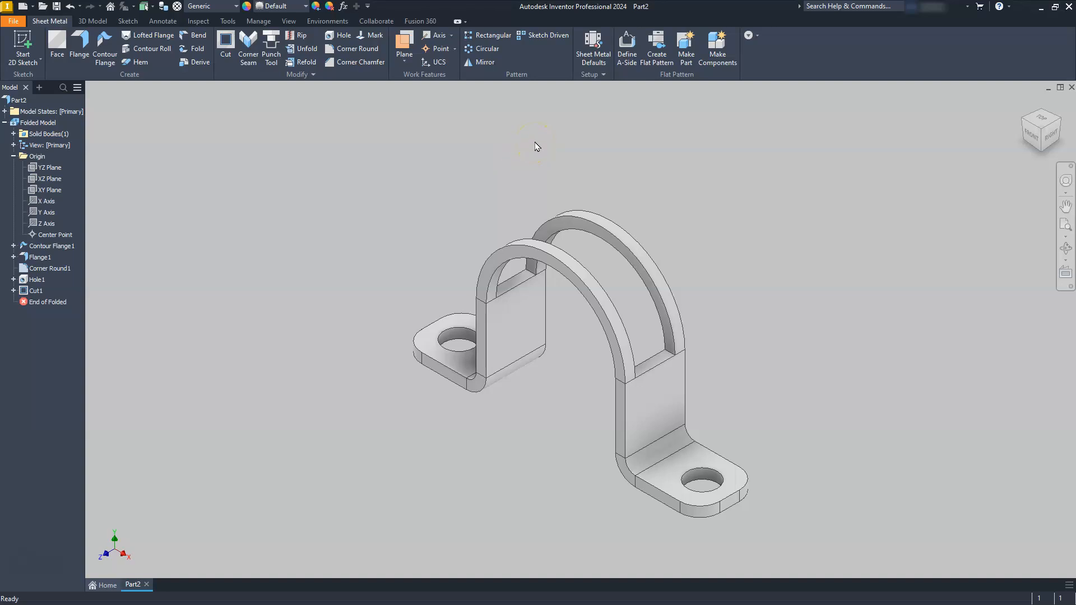
# - Create the clamp's flat pattern, return to the folded part and collapse the Origin folder
pyautogui.click(657, 47)
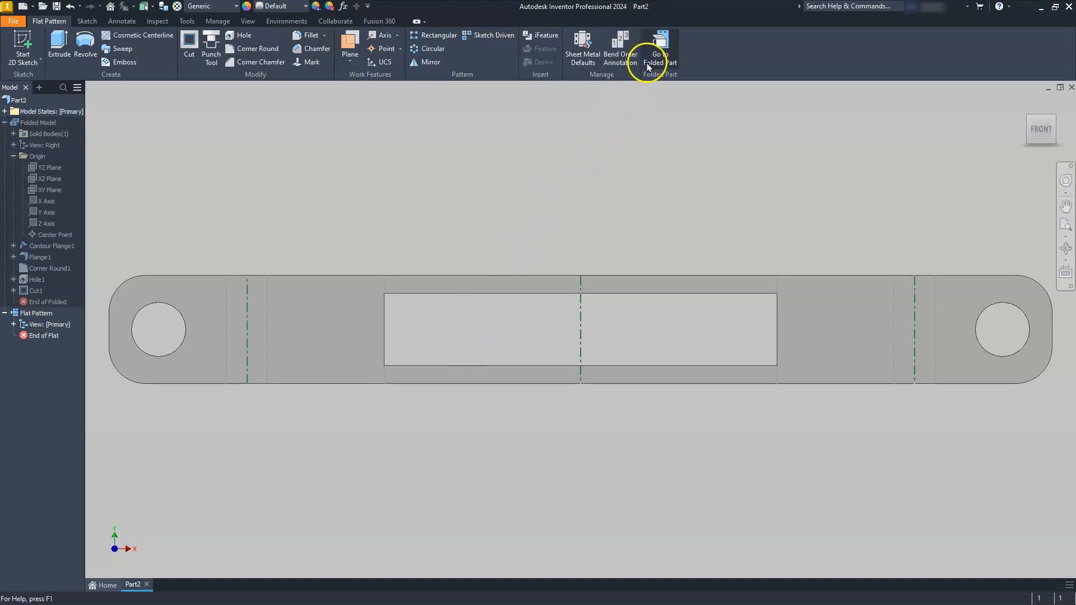
pyautogui.click(659, 45)
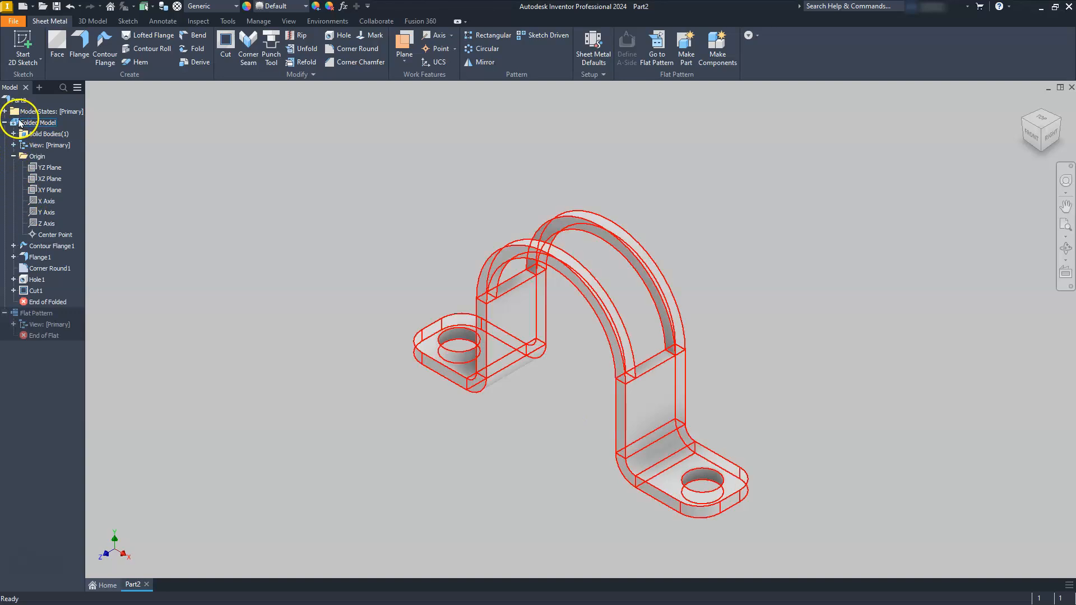
pyautogui.click(13, 156)
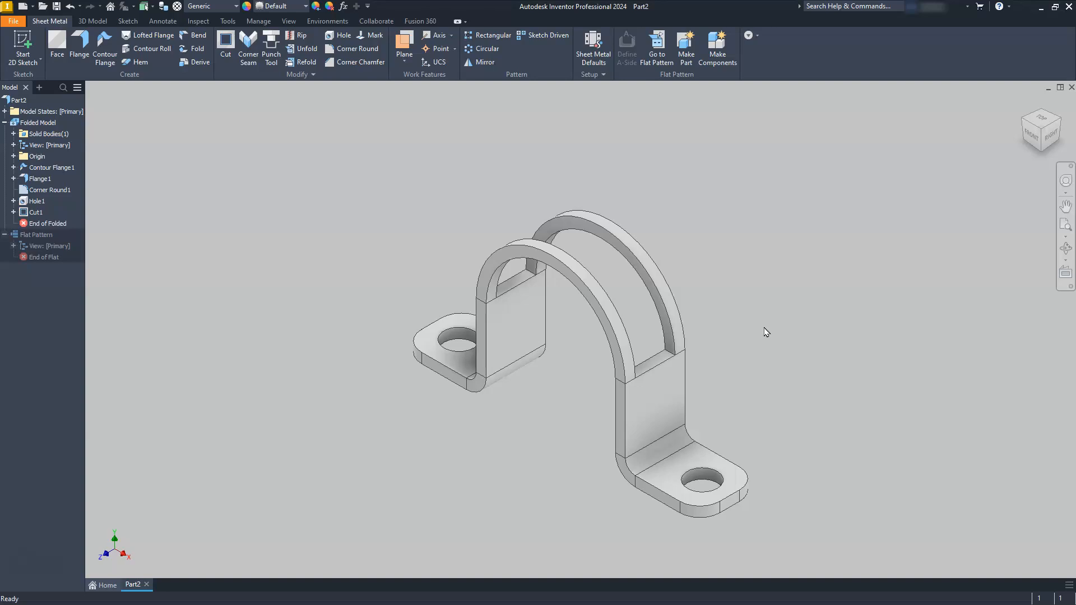
# - Save the part as CONTOUR EXAMPLE.ipt in the Example folder
pyautogui.click(56, 8)
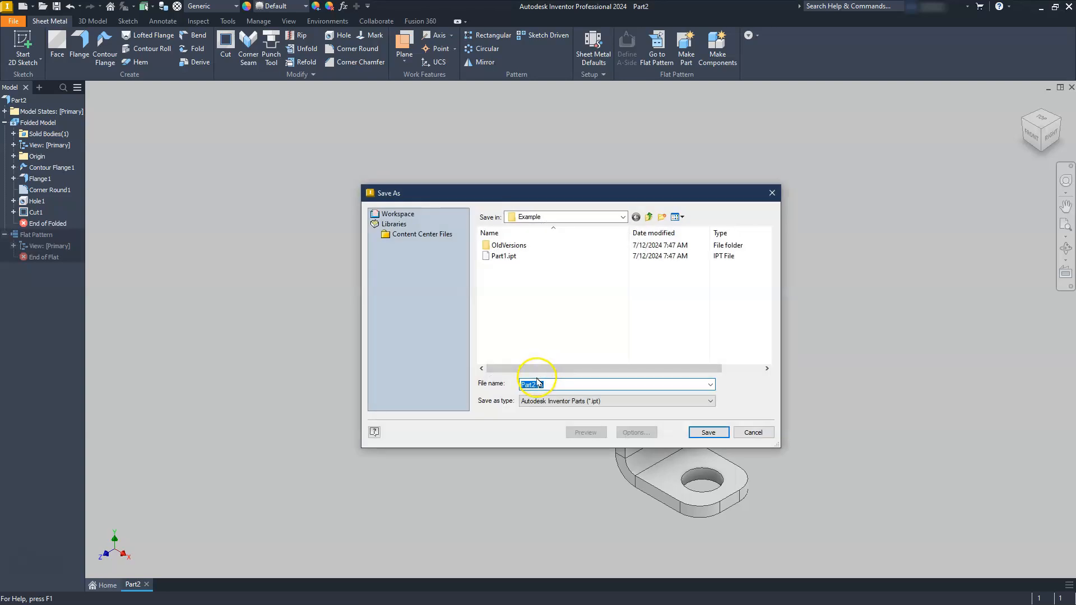
pyautogui.click(531, 385)
pyautogui.write('CONTOUR EXAMPLE')
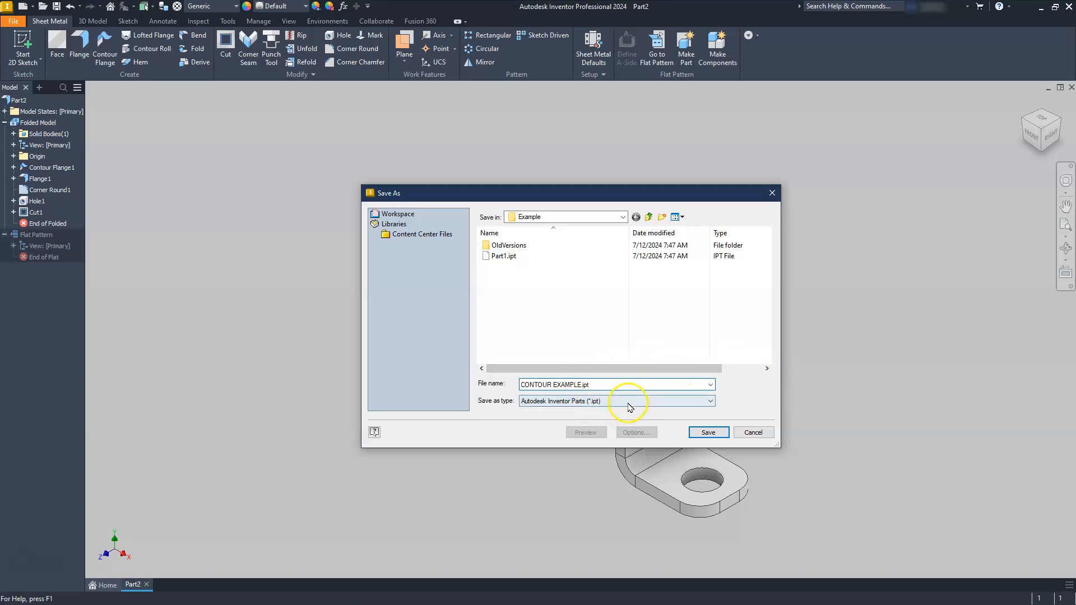
pyautogui.click(708, 433)
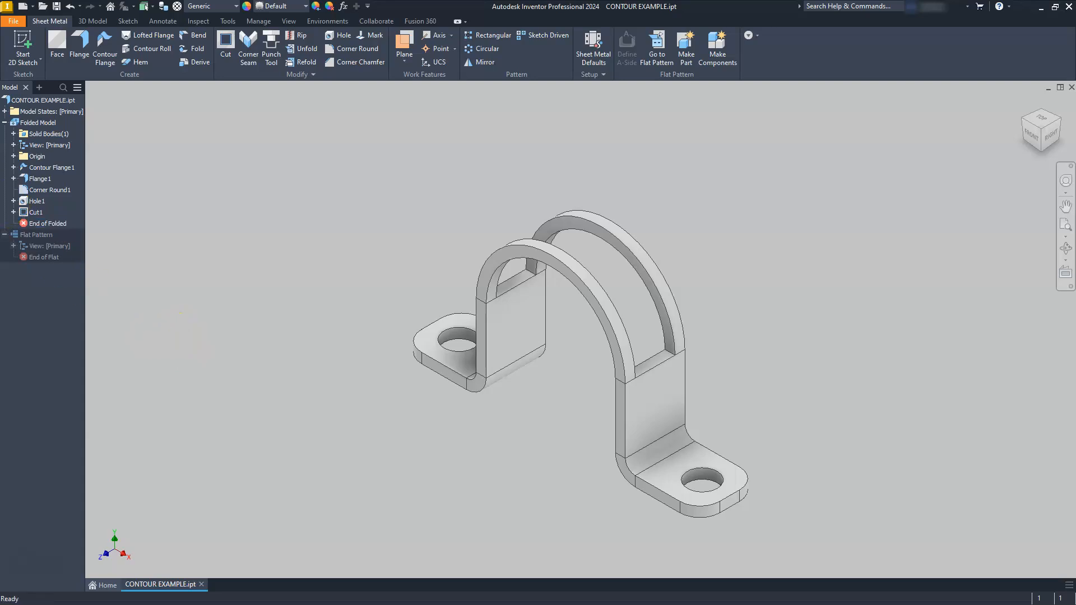
# - Create a new drawing from the metric ANSI (mm).idw template
pyautogui.click(22, 7)
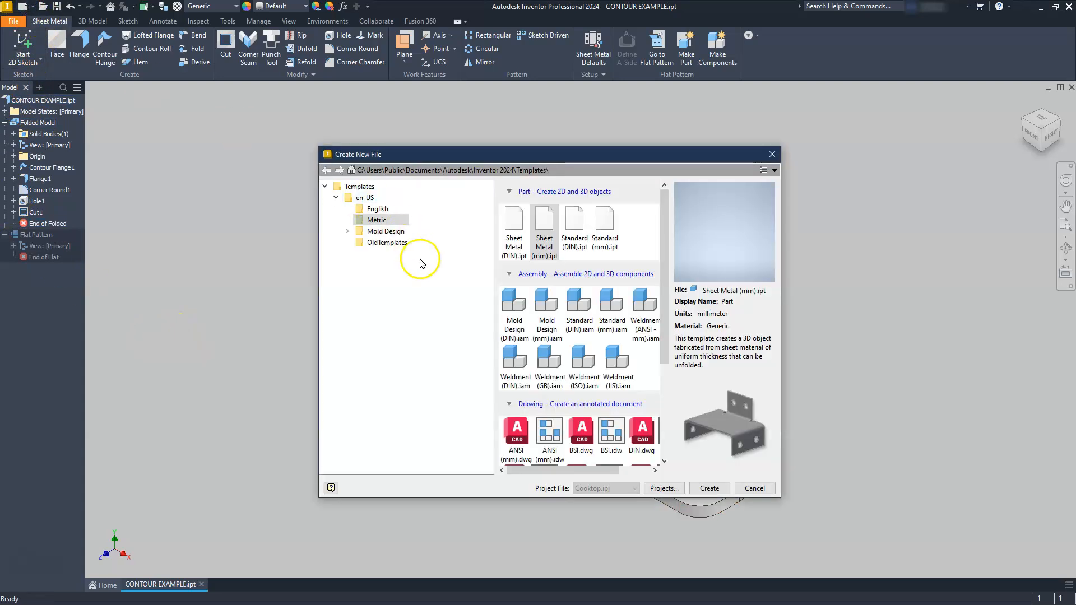
pyautogui.scroll(-1, 552, 336)
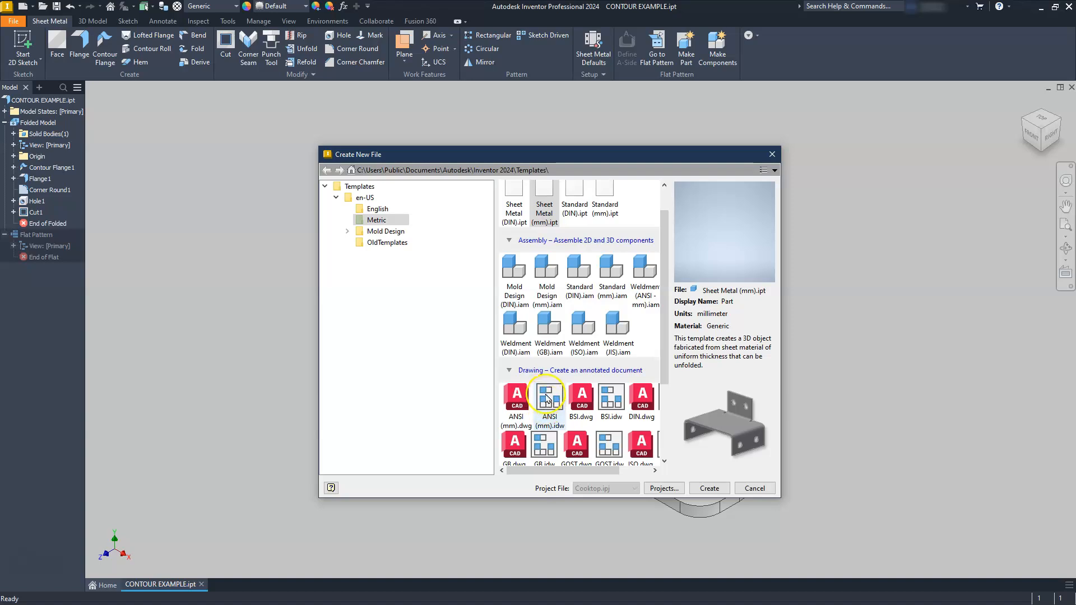
pyautogui.click(548, 400)
pyautogui.click(711, 489)
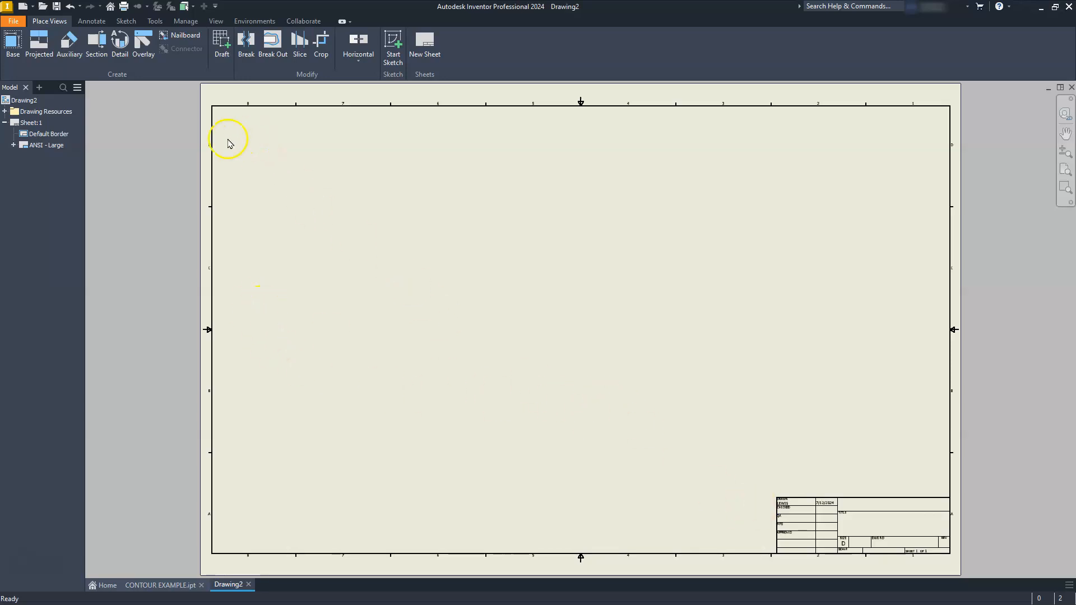
# - Delete the ANSI - Large title block from the drawing sheet
pyautogui.click(51, 146)
pyautogui.rightClick(51, 146)
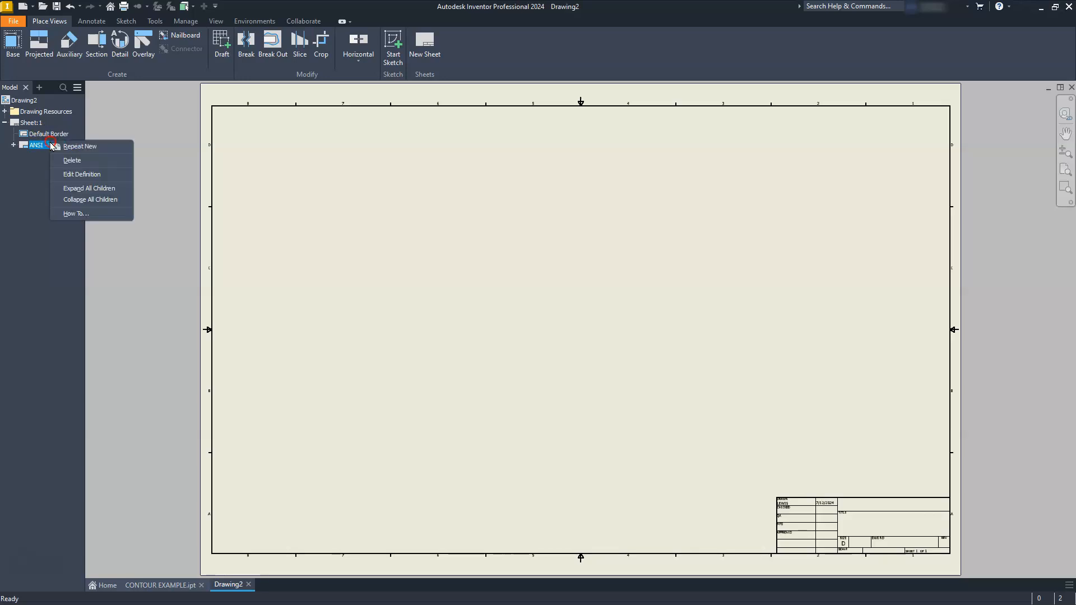
pyautogui.click(75, 161)
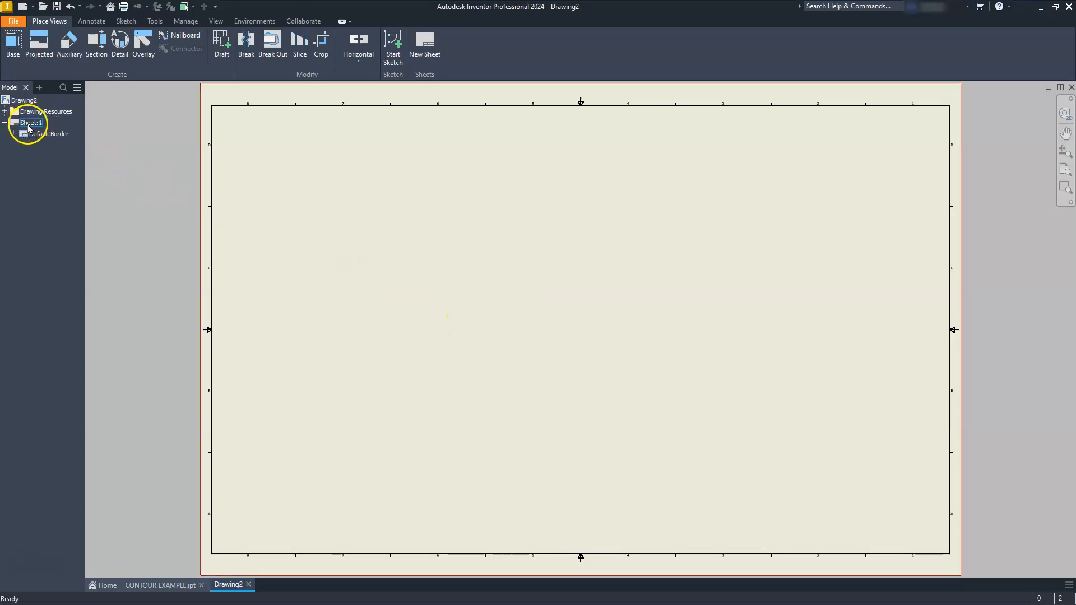
# - Change the drawing sheet's size to B, keeping the landscape orientation
pyautogui.click(28, 127)
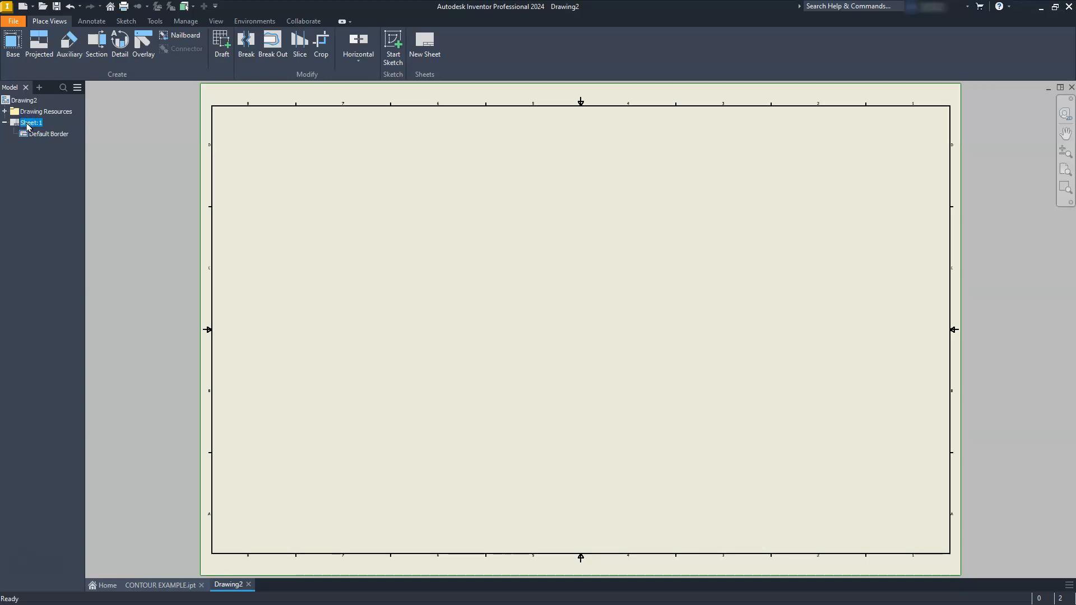
pyautogui.rightClick(28, 126)
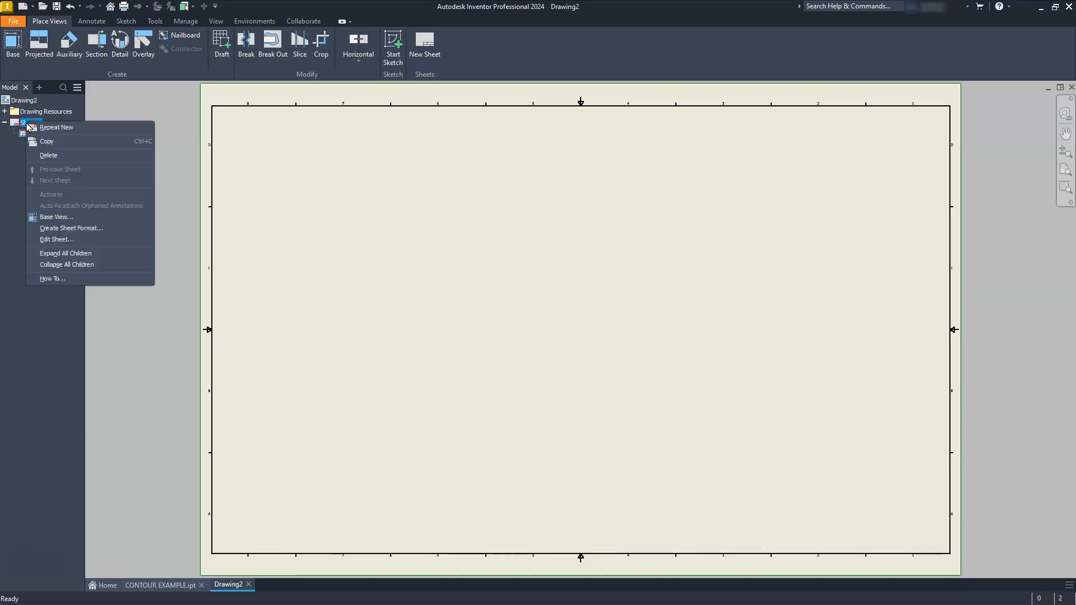
pyautogui.click(58, 241)
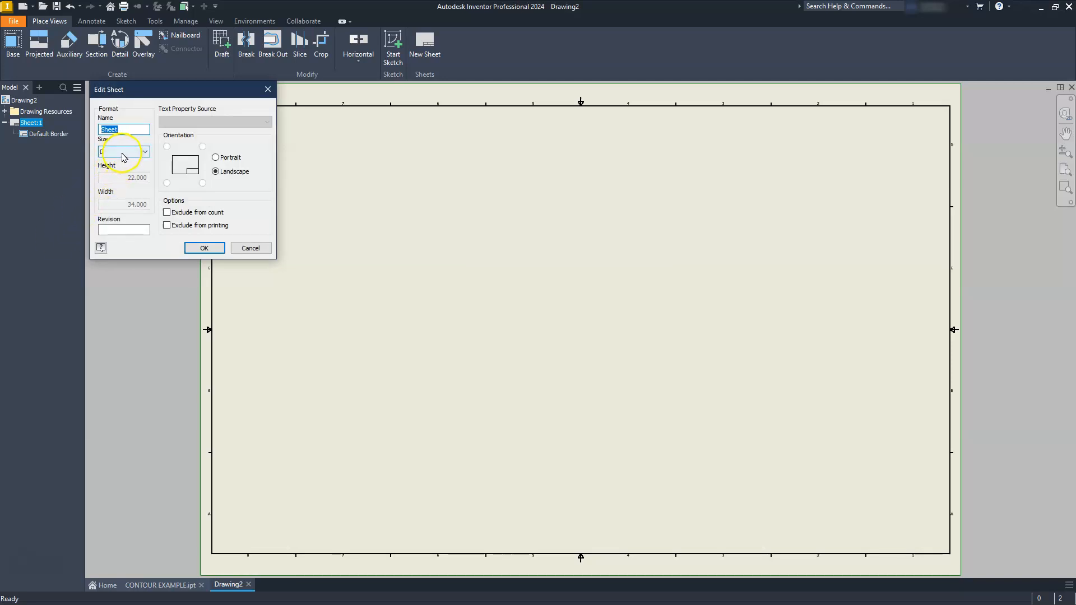
pyautogui.click(124, 152)
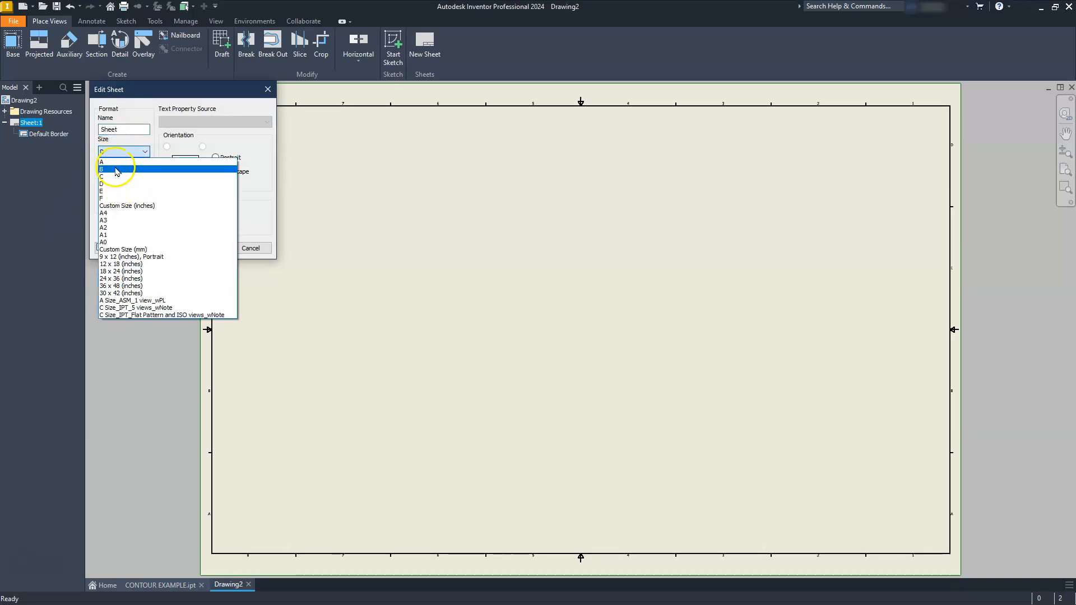
pyautogui.click(117, 169)
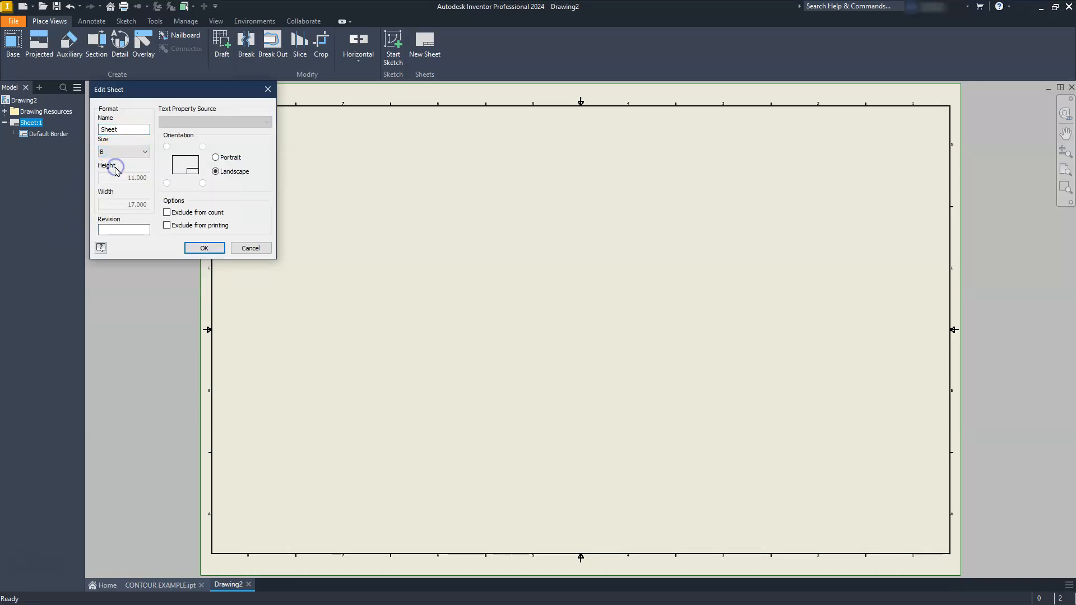
pyautogui.click(203, 248)
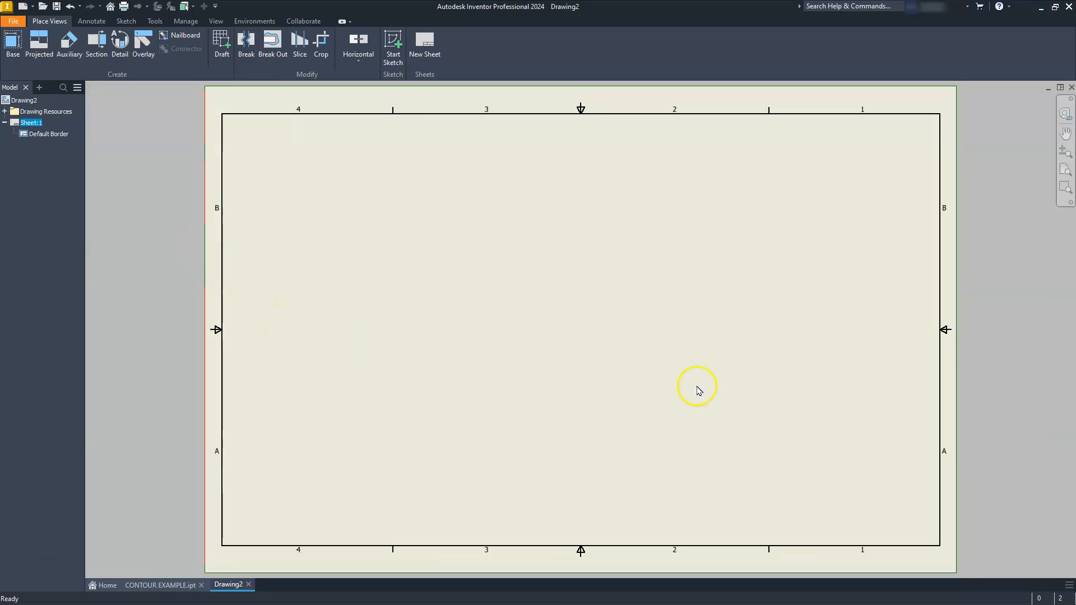
# - Place a front base view of the folded CONTOUR EXAMPLE clamp at 5:1 scale in the sheet's lower-left area
pyautogui.click(15, 42)
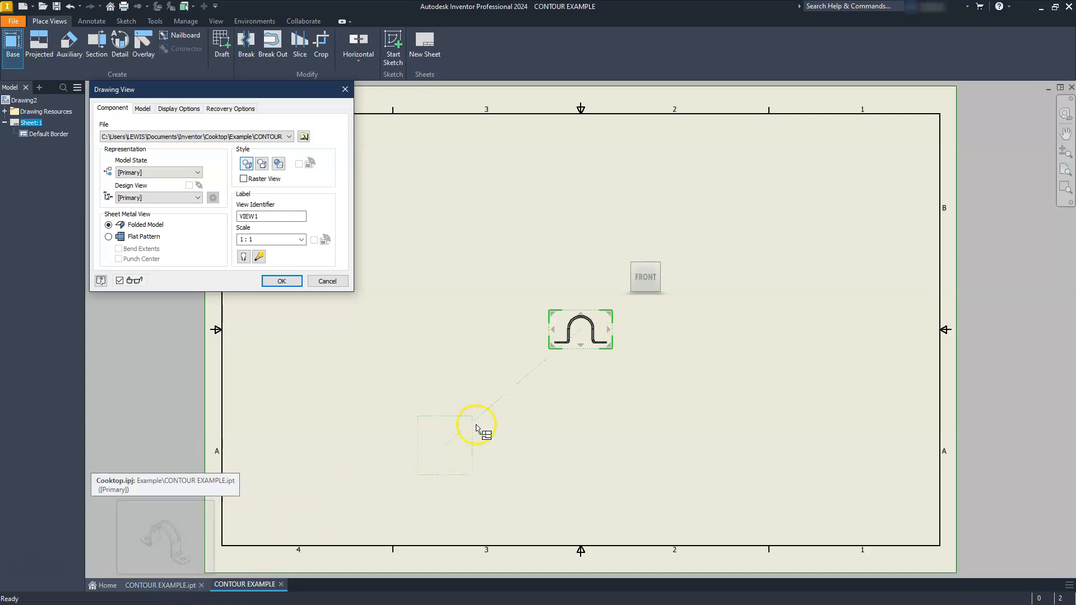
pyautogui.moveTo(576, 326)
pyautogui.mouseDown()
pyautogui.moveTo(469, 415)
pyautogui.moveTo(367, 475)
pyautogui.mouseUp()
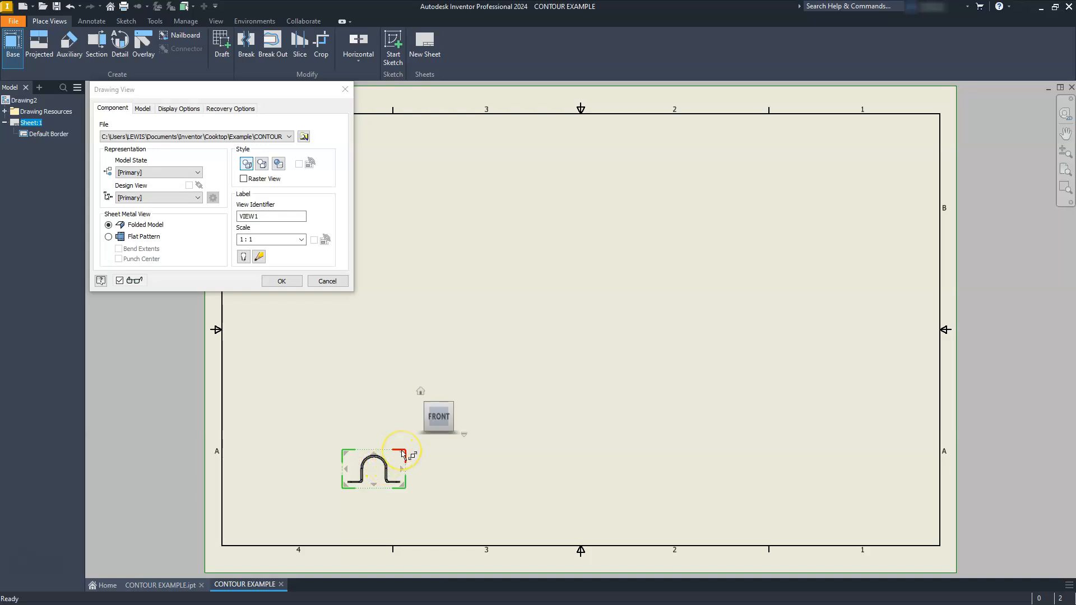
pyautogui.moveTo(402, 453); pyautogui.dragTo(505, 386)
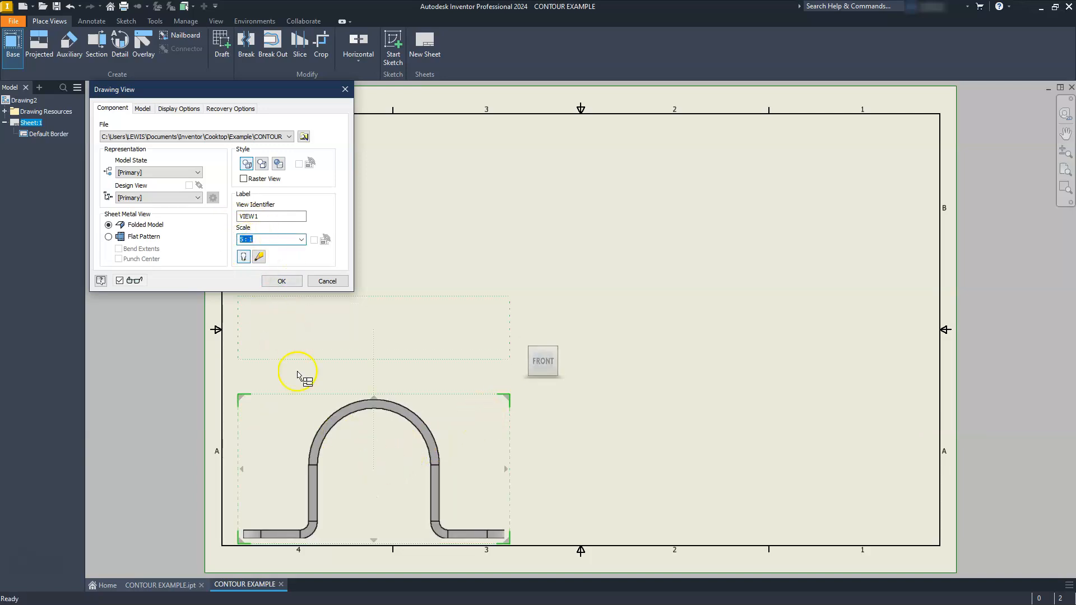
pyautogui.moveTo(352, 480); pyautogui.dragTo(393, 437)
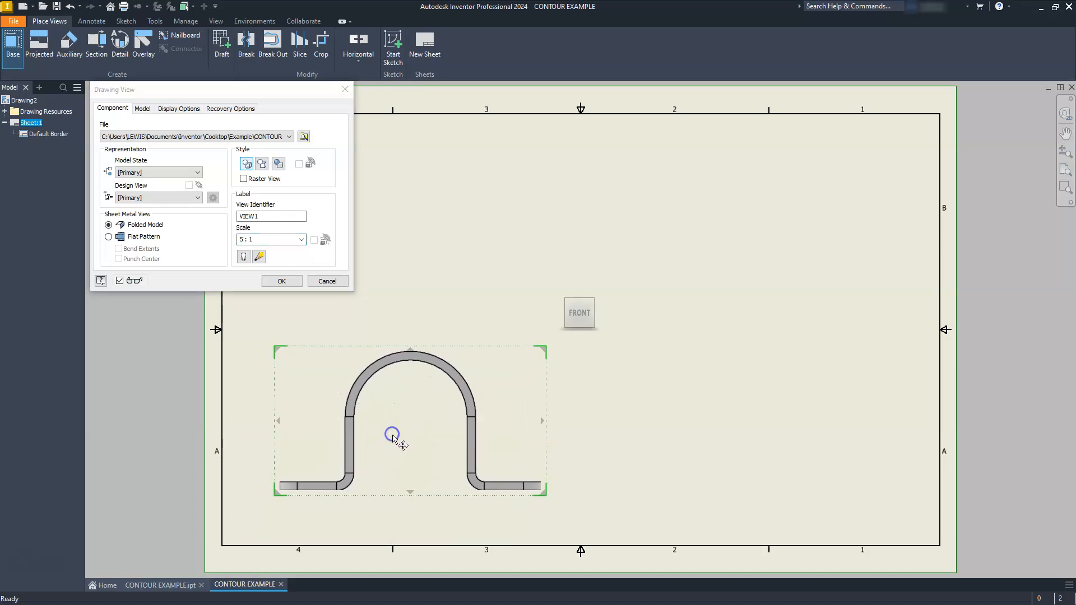
pyautogui.moveTo(544, 351); pyautogui.dragTo(570, 344)
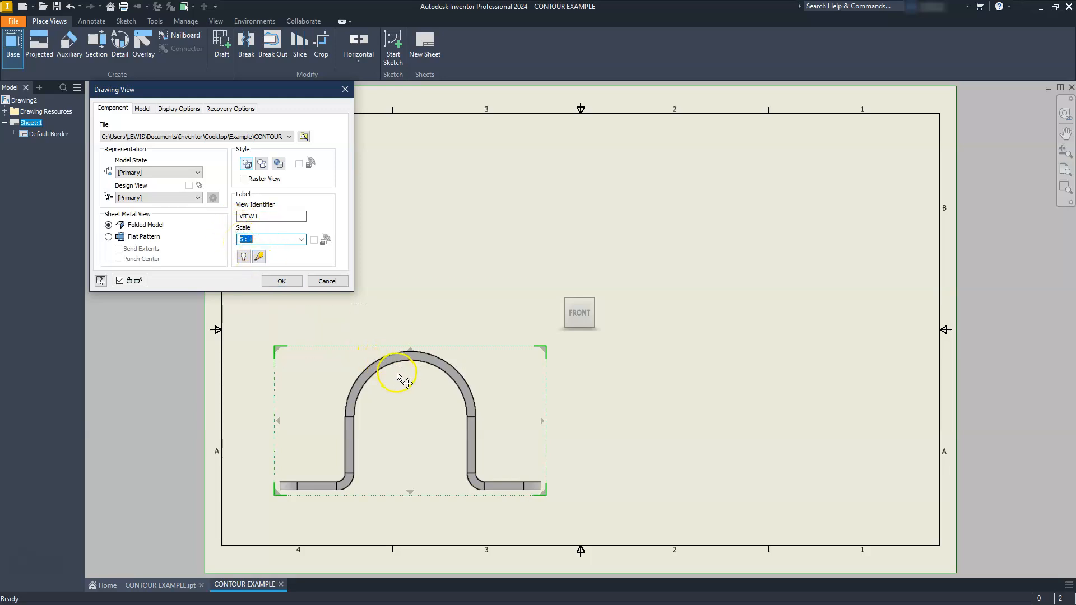
pyautogui.click(280, 282)
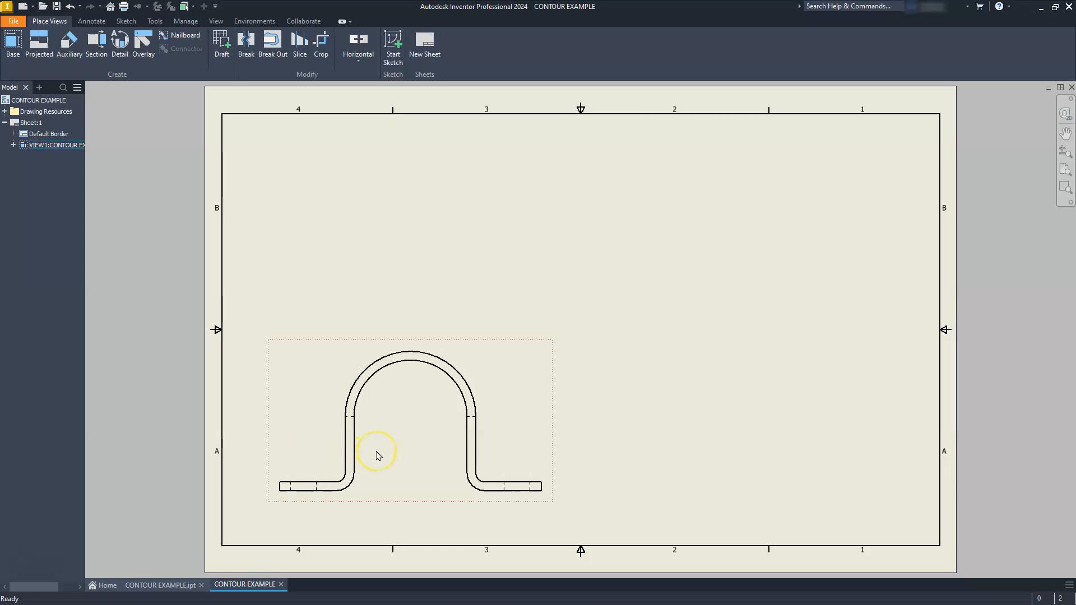
pyautogui.click(427, 439)
pyautogui.moveTo(427, 343); pyautogui.dragTo(441, 340)
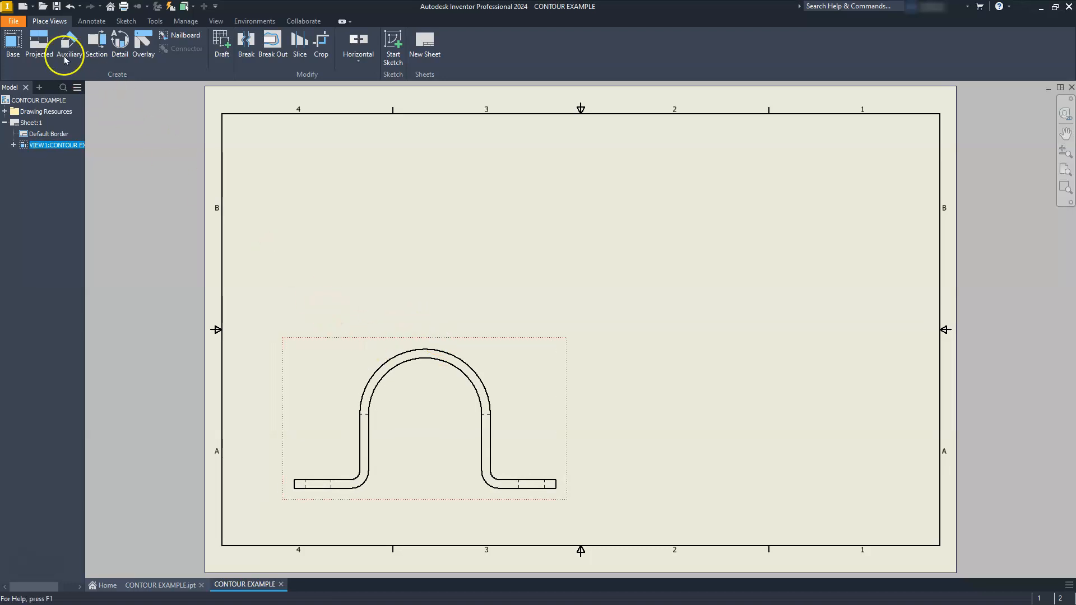
pyautogui.click(37, 42)
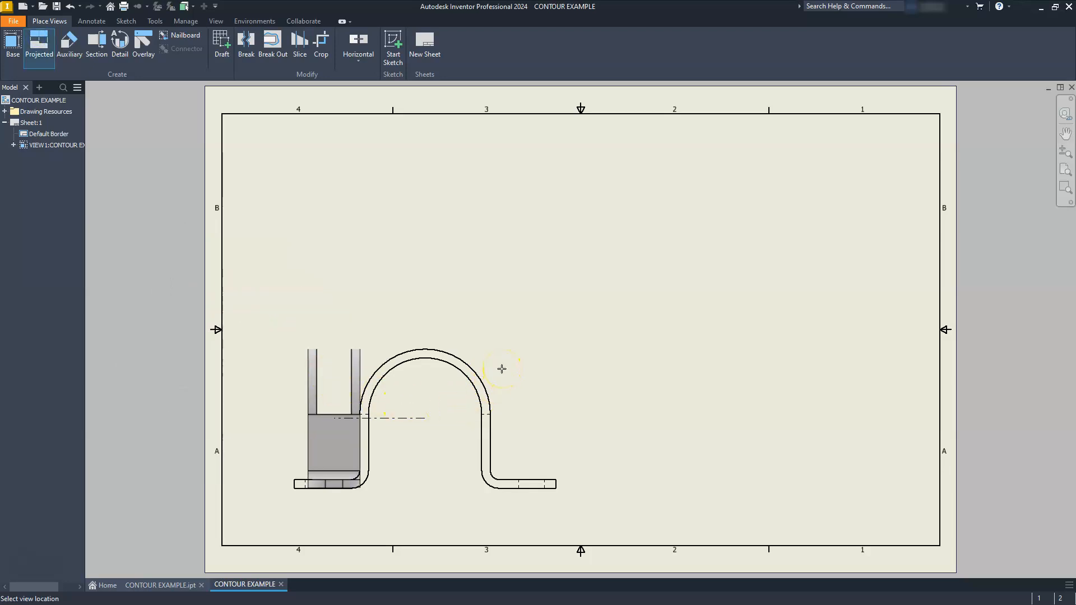
pyautogui.press('Escape')
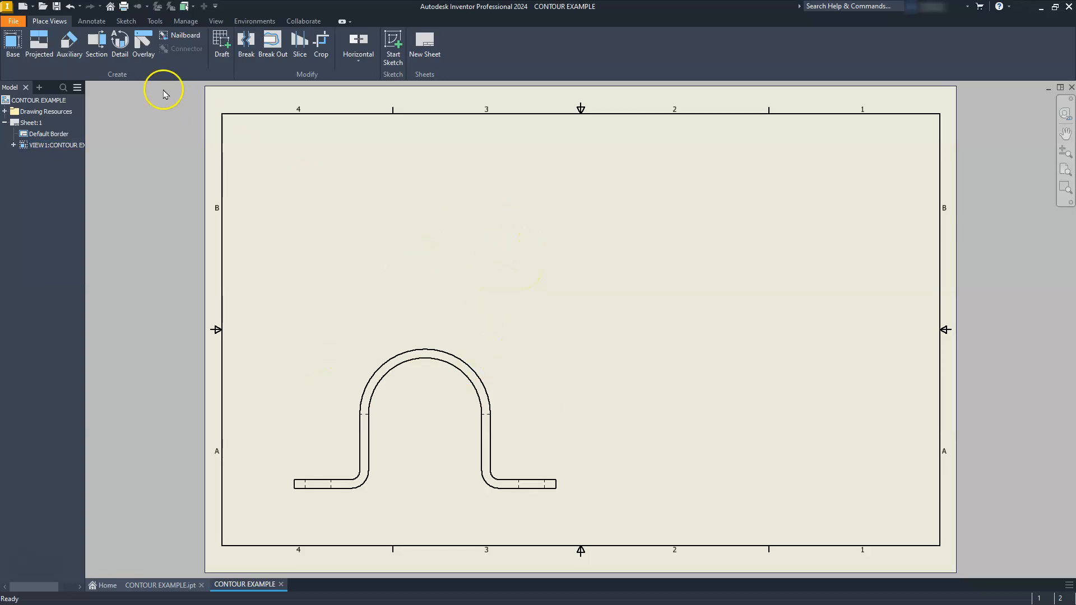
pyautogui.click(36, 47)
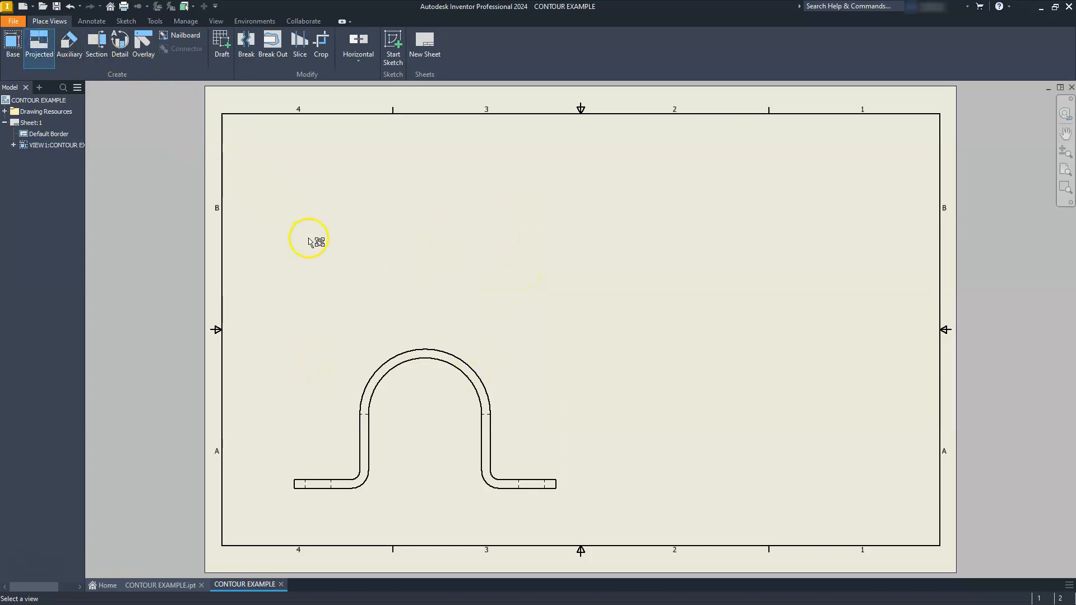
pyautogui.press('Escape')
# - Create projected views from the front view: the top view above, the side view beside it and an isometric view in the upper-right corner
pyautogui.click(320, 353)
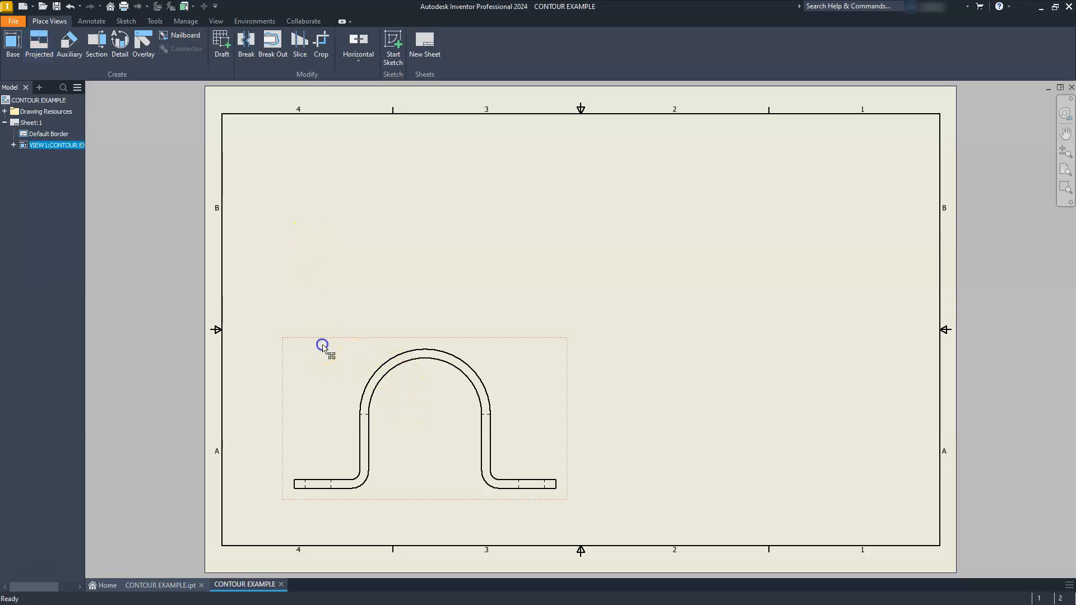
pyautogui.click(48, 41)
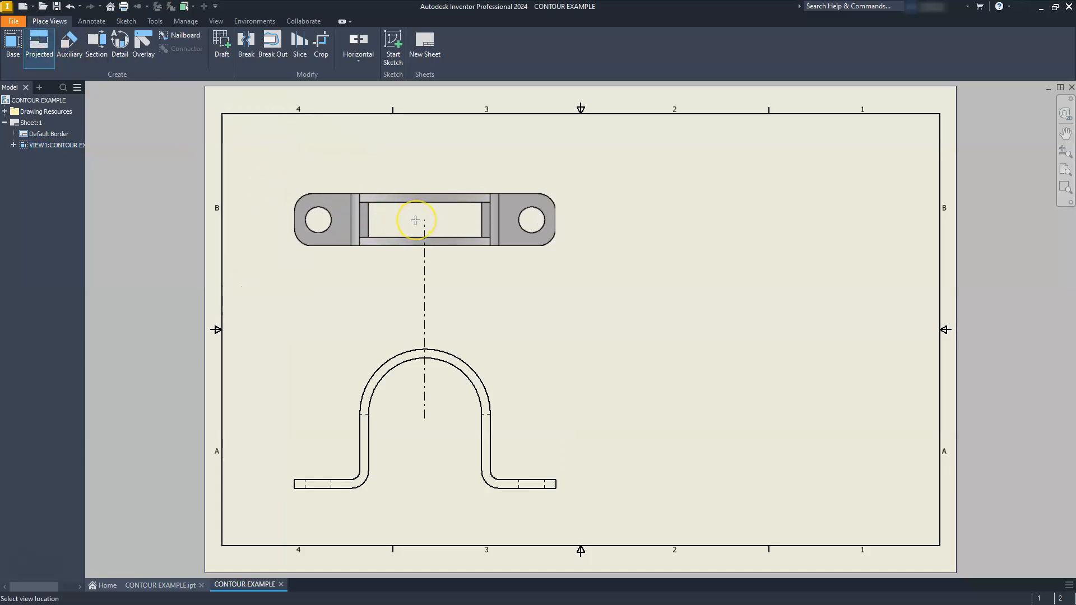
pyautogui.click(415, 220)
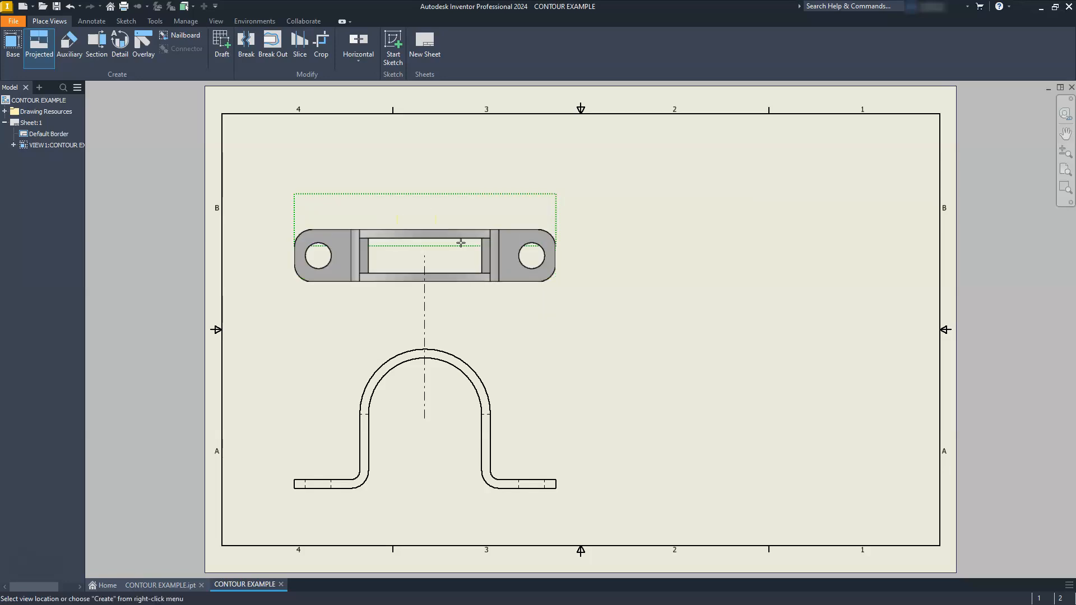
pyautogui.click(762, 430)
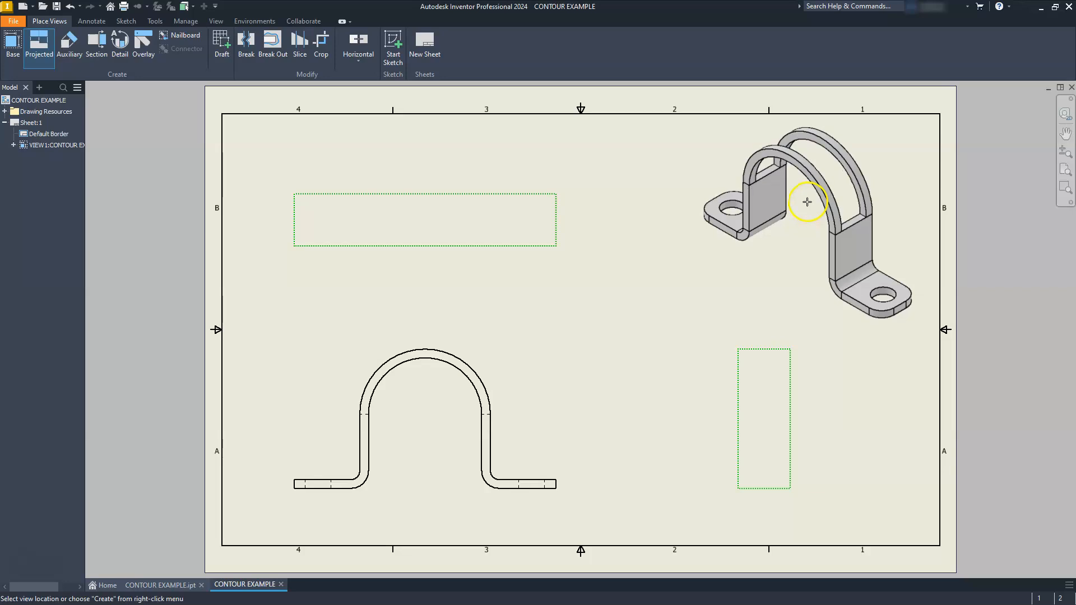
pyautogui.click(807, 201)
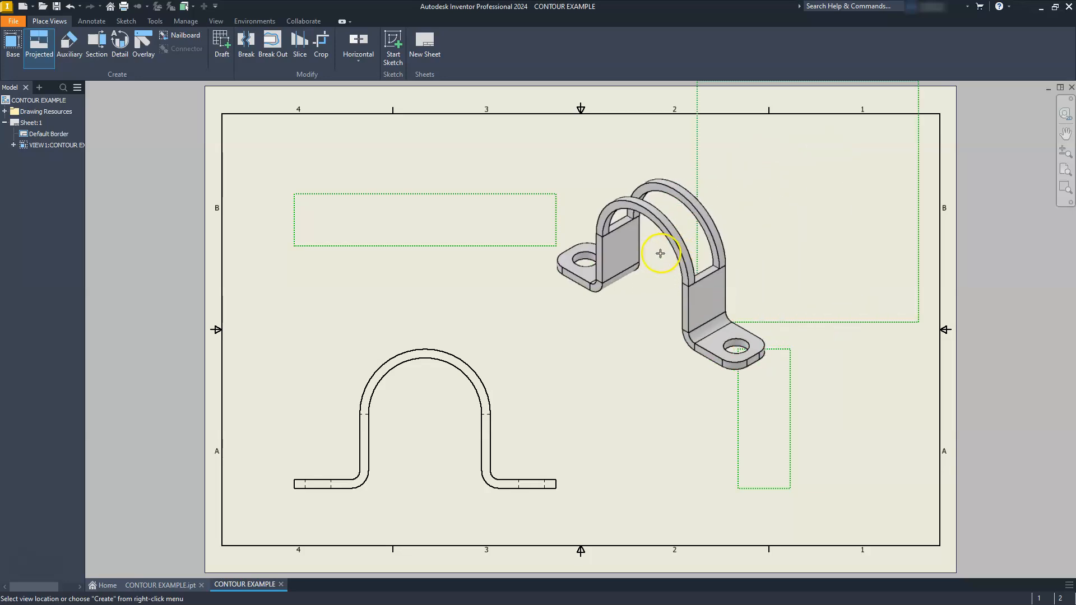
pyautogui.rightClick(660, 253)
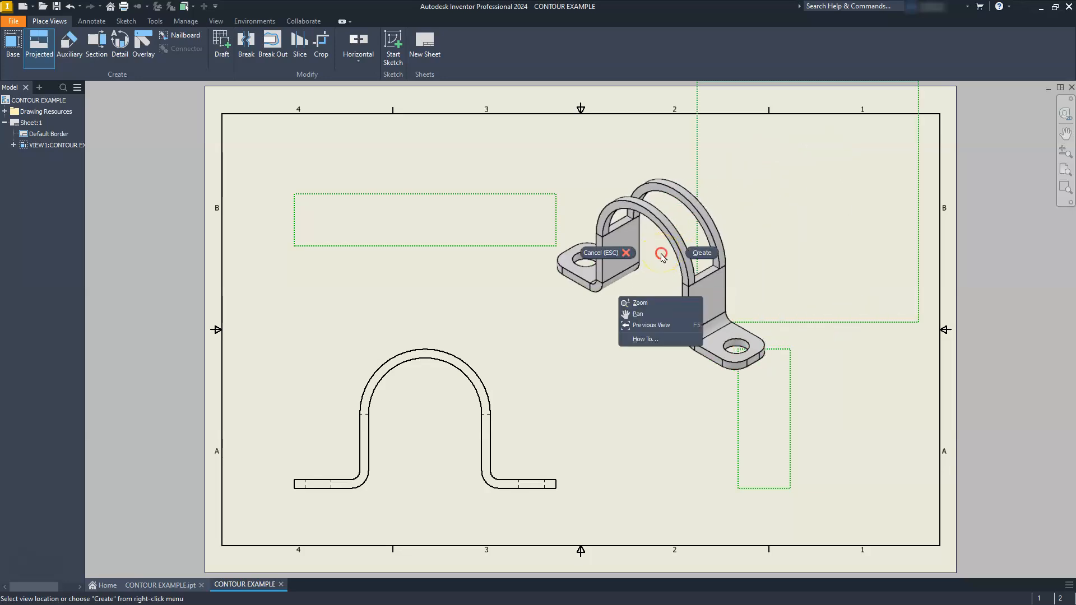
pyautogui.click(703, 253)
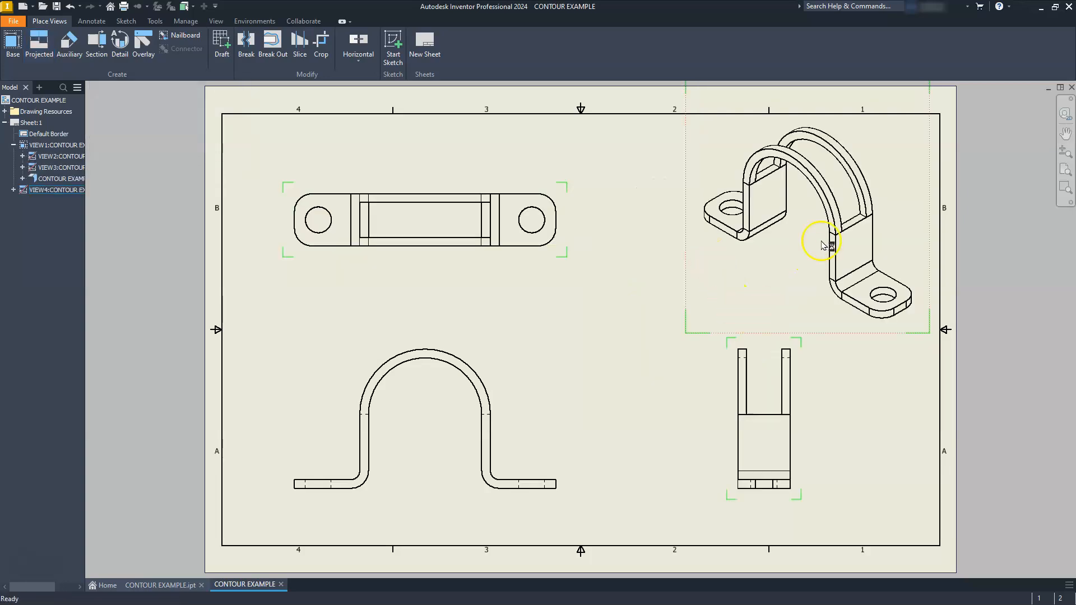
# - Add center marks to the front view's arch and to both holes in the top view
pyautogui.moveTo(416, 438)
pyautogui.mouseDown(button='middle')
pyautogui.moveTo(523, 368)
pyautogui.moveTo(557, 402)
pyautogui.moveTo(555, 420)
pyautogui.moveTo(503, 429)
pyautogui.mouseUp(button='middle')
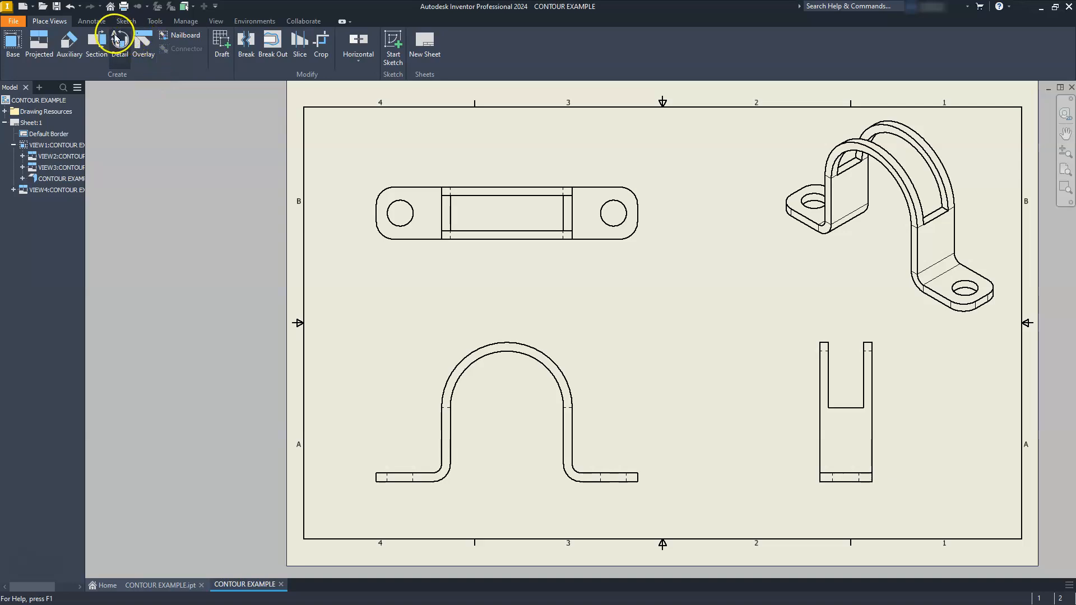
pyautogui.click(89, 22)
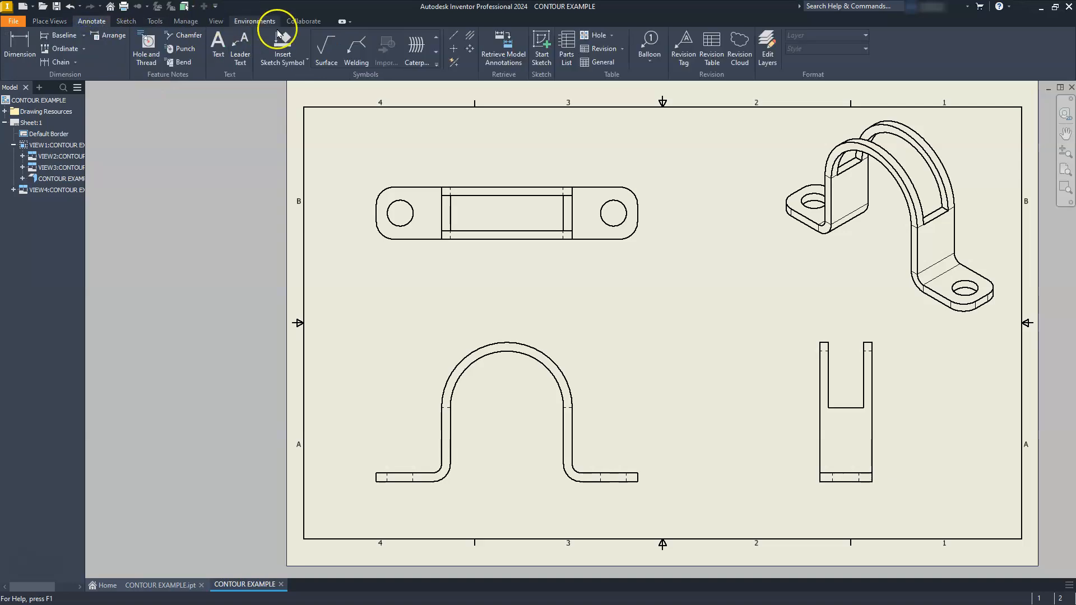
pyautogui.click(454, 50)
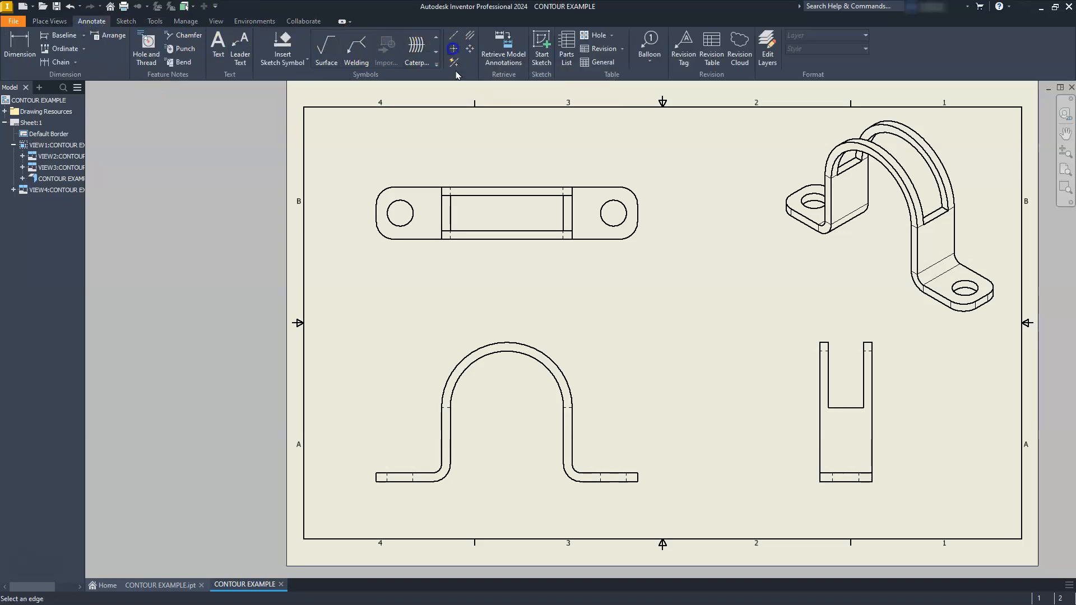
pyautogui.click(491, 343)
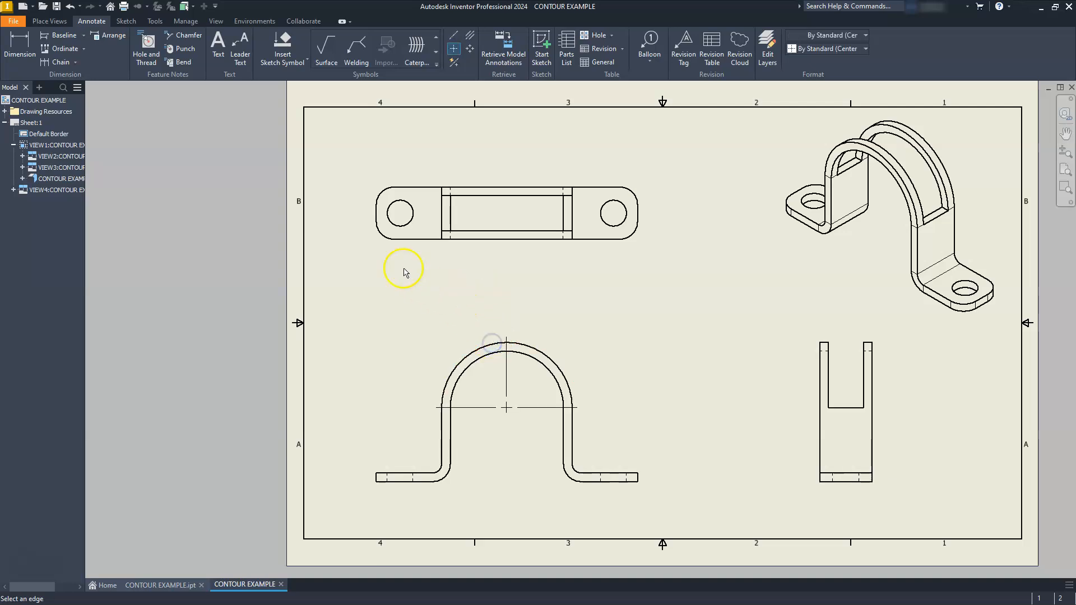
pyautogui.click(388, 220)
pyautogui.click(611, 225)
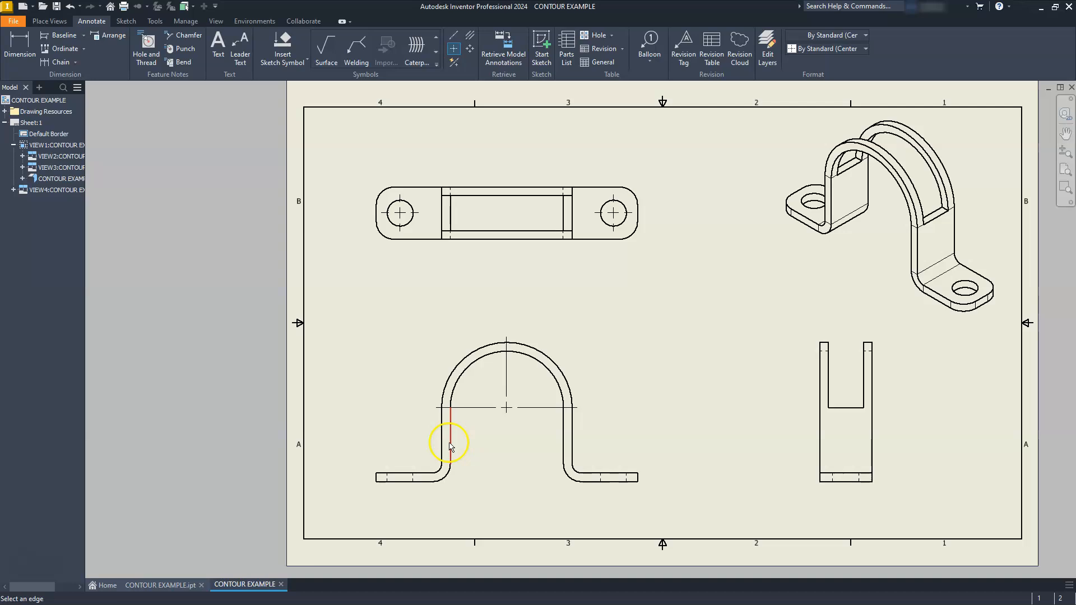
# - Add bisector centerlines between the arch's inner walls in the top view and through both flange holes in the front view
pyautogui.click(470, 36)
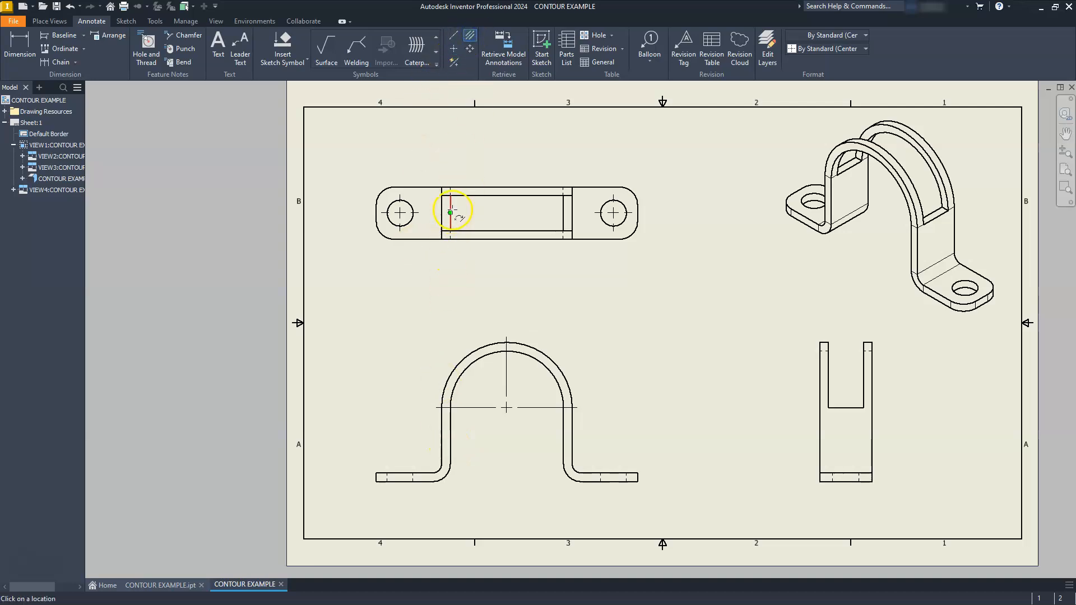
pyautogui.click(560, 216)
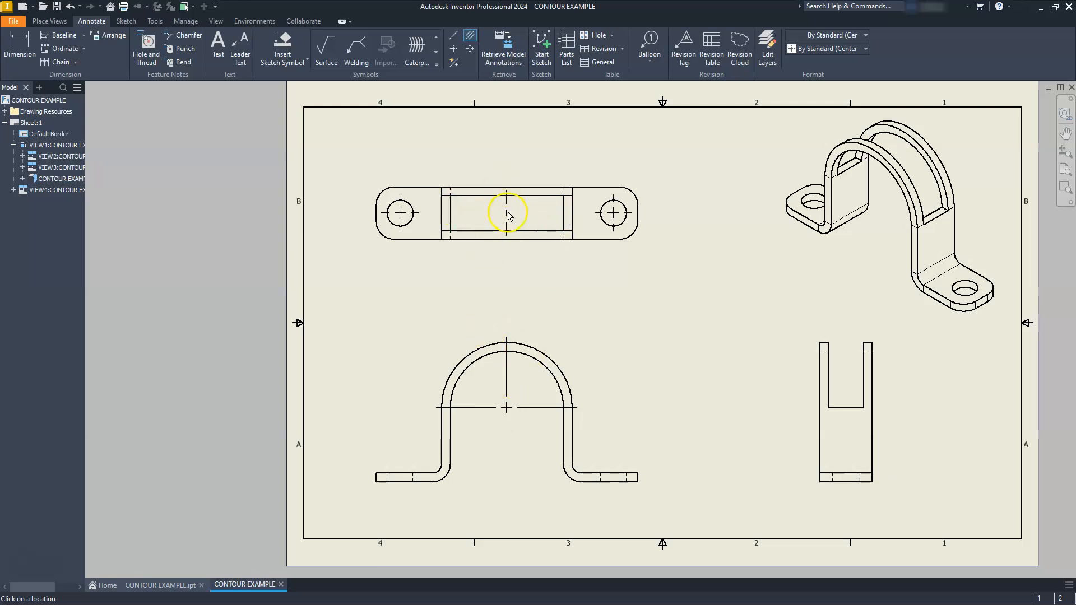
pyautogui.scroll(-5, 387, 481)
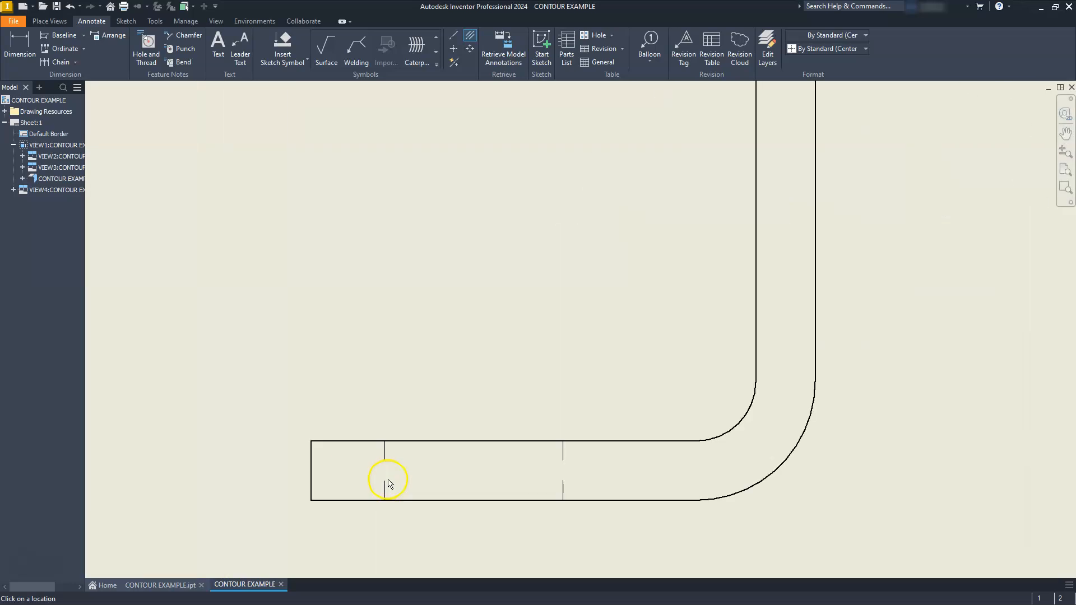
pyautogui.click(386, 490)
pyautogui.click(561, 488)
pyautogui.scroll(5, 424, 400)
pyautogui.scroll(-5, 751, 423)
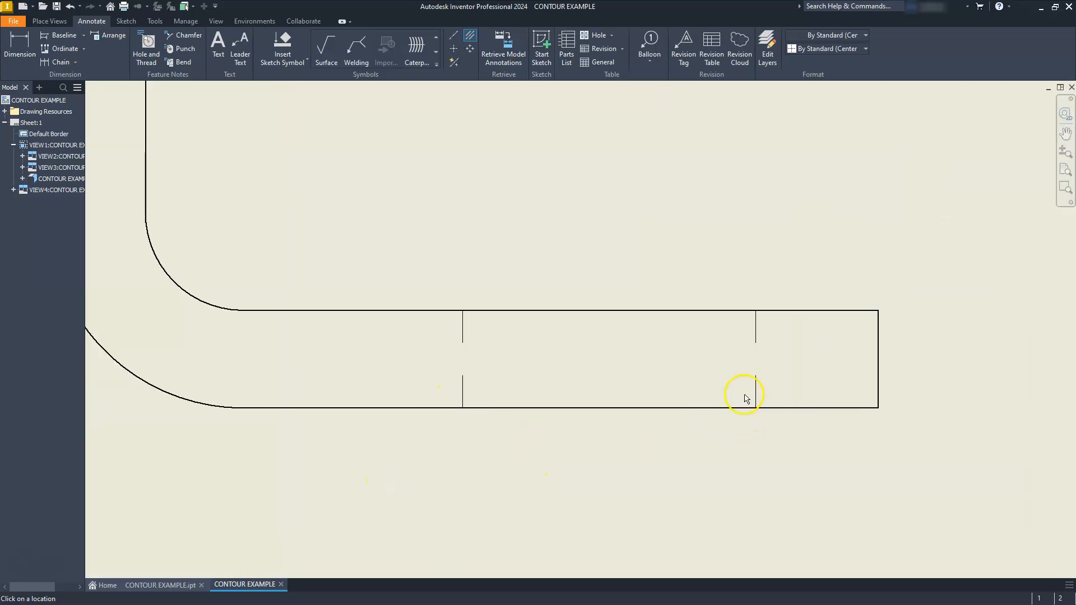
pyautogui.click(754, 393)
pyautogui.click(462, 389)
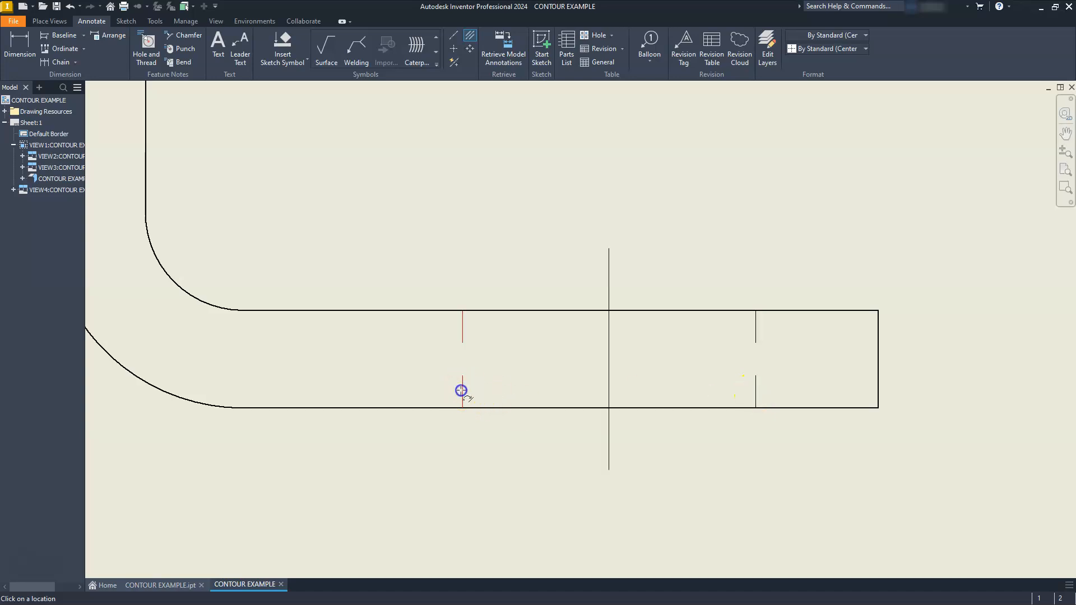
# - Add a bisector centerline between the hidden hole edges in the side view's flange
pyautogui.scroll(5, 442, 363)
pyautogui.scroll(-5, 819, 359)
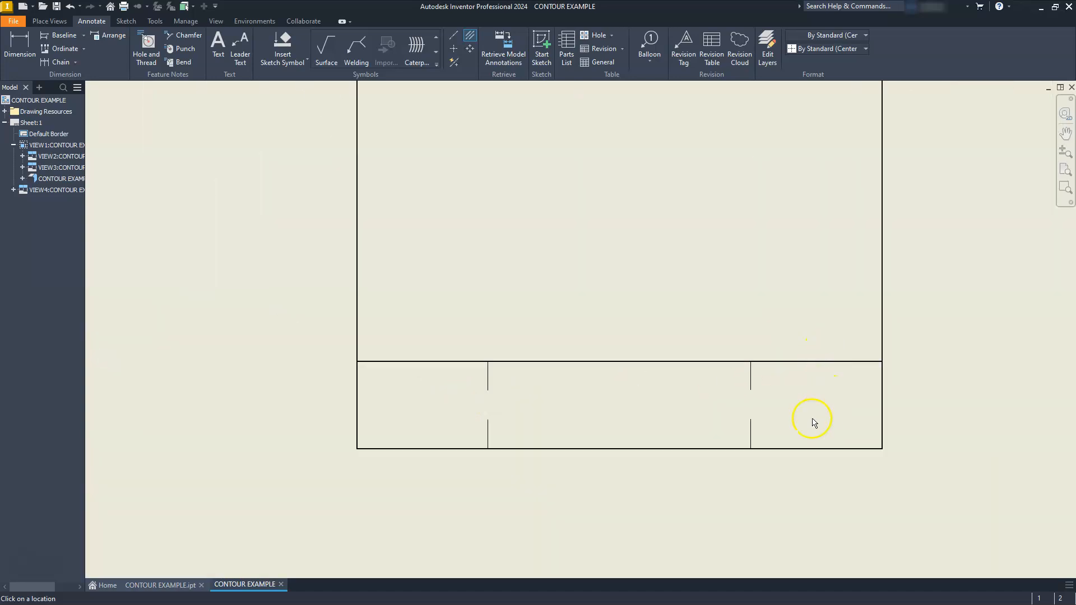
pyautogui.click(751, 436)
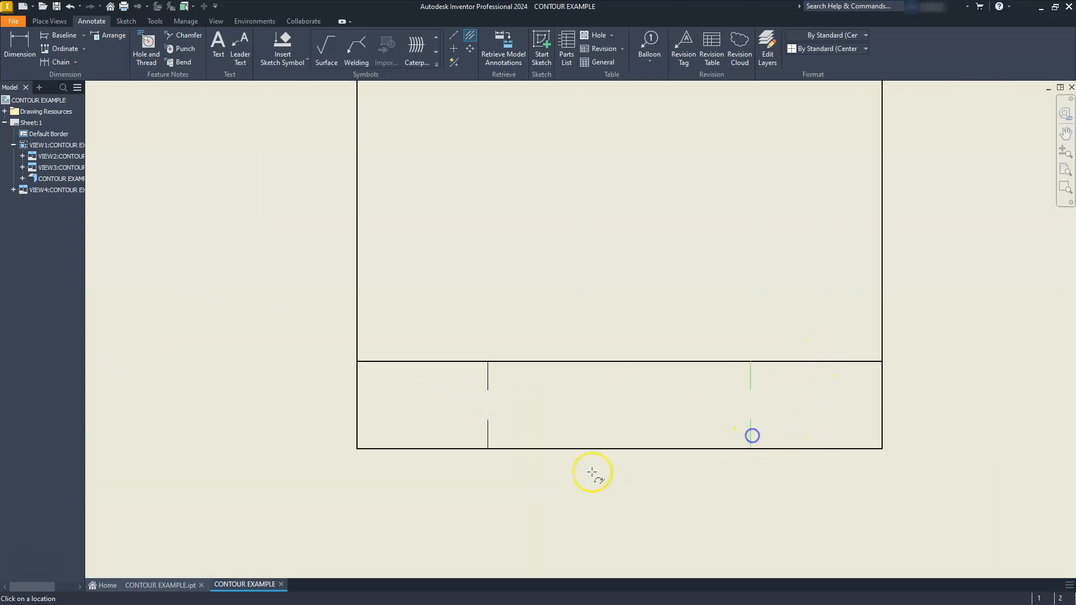
pyautogui.click(488, 432)
pyautogui.scroll(5, 525, 355)
pyautogui.moveTo(524, 353)
pyautogui.mouseDown(button='middle')
pyautogui.moveTo(531, 380)
pyautogui.moveTo(576, 412)
pyautogui.moveTo(577, 438)
pyautogui.mouseUp(button='middle')
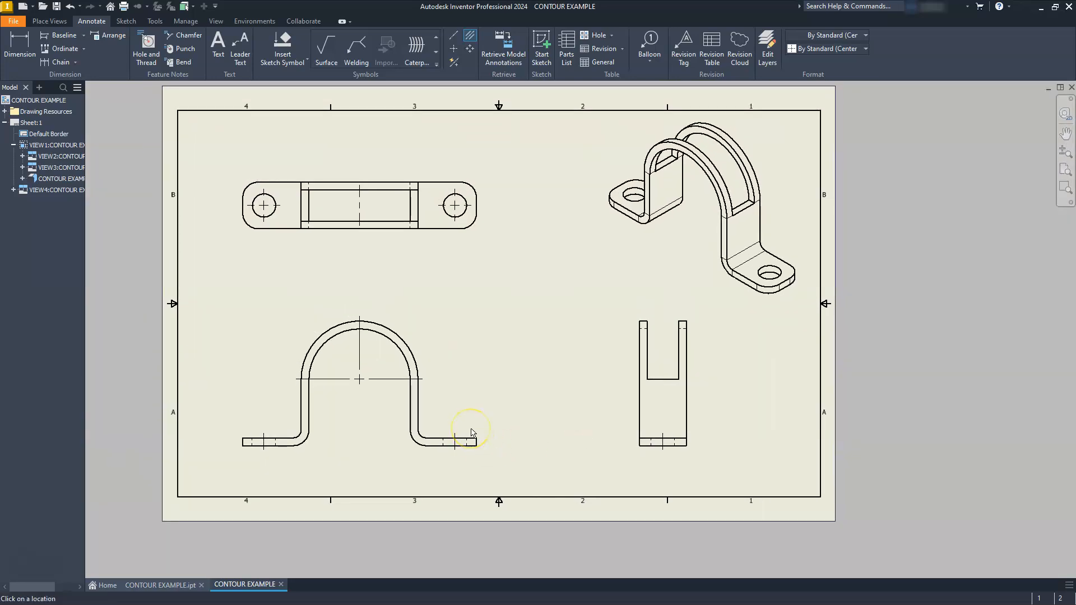
pyautogui.press('Escape')
# - Dimension the vertical distance from the left flange's underside to the arch's center mark in the front view
pyautogui.moveTo(415, 410)
pyautogui.mouseDown(button='middle')
pyautogui.moveTo(511, 372)
pyautogui.moveTo(521, 384)
pyautogui.mouseUp(button='middle')
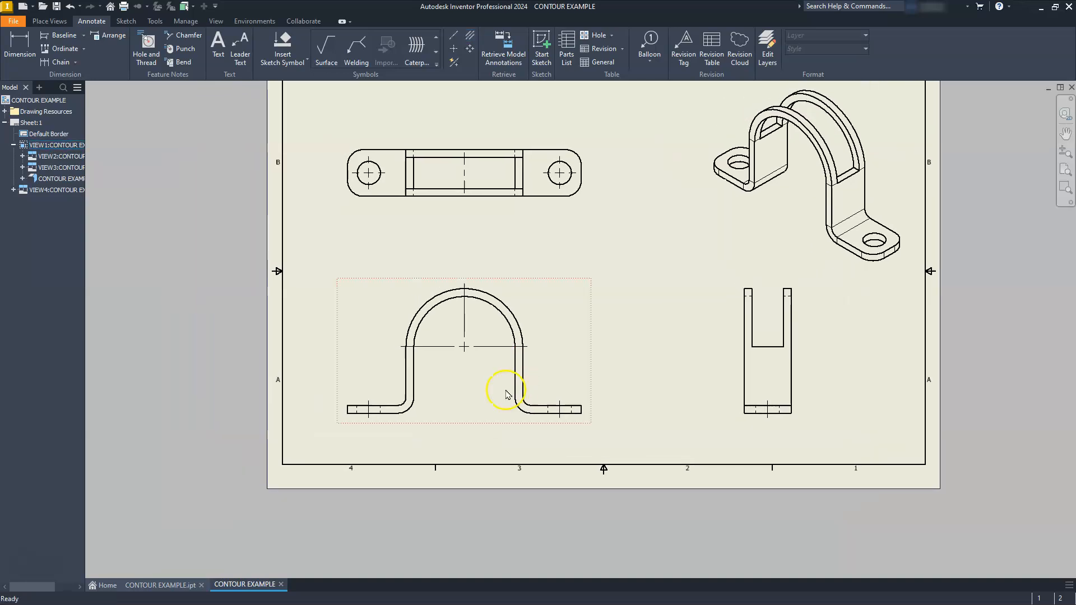
pyautogui.scroll(-4, 322, 444)
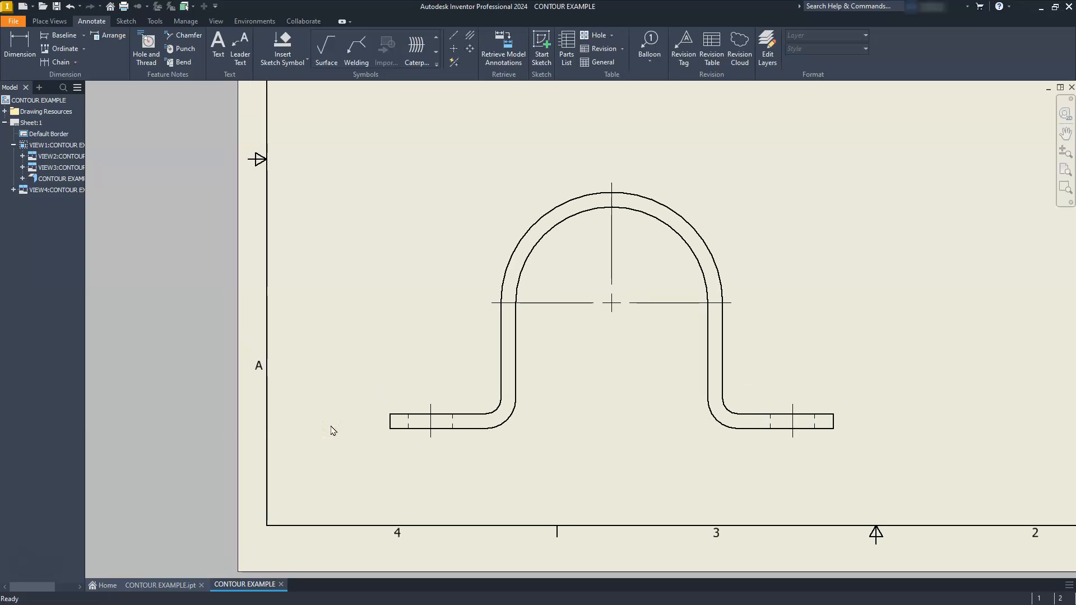
pyautogui.moveTo(446, 355); pyautogui.dragTo(456, 348, button='middle')
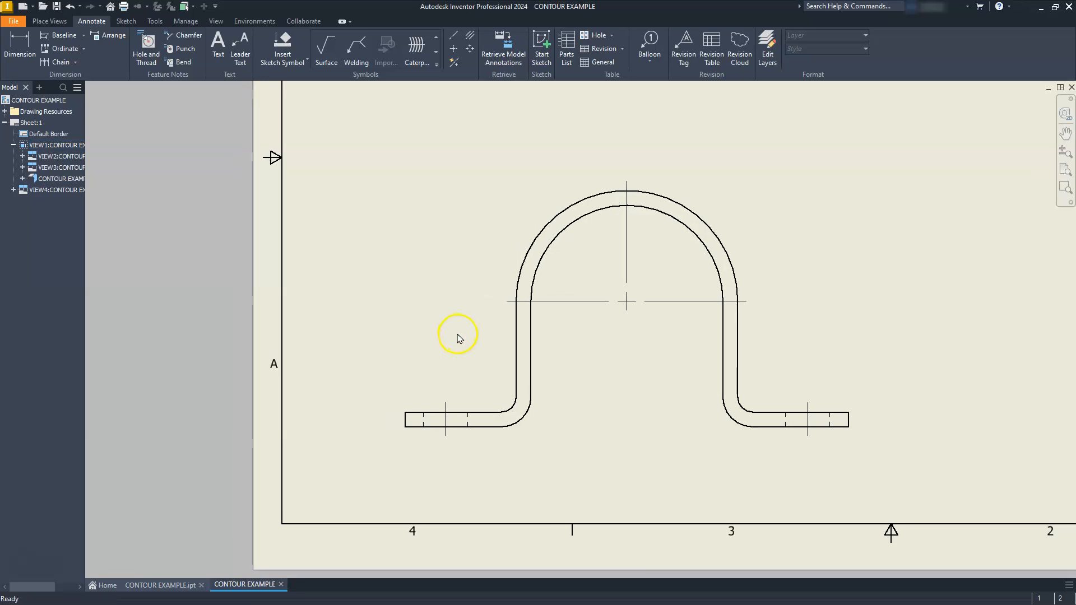
pyautogui.click(18, 43)
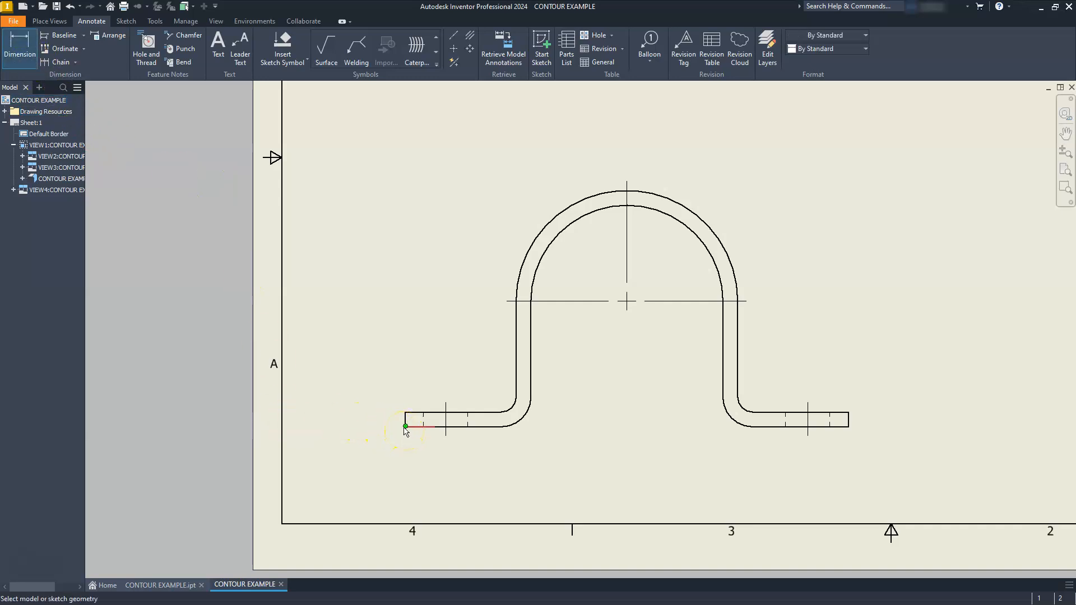
pyautogui.click(405, 425)
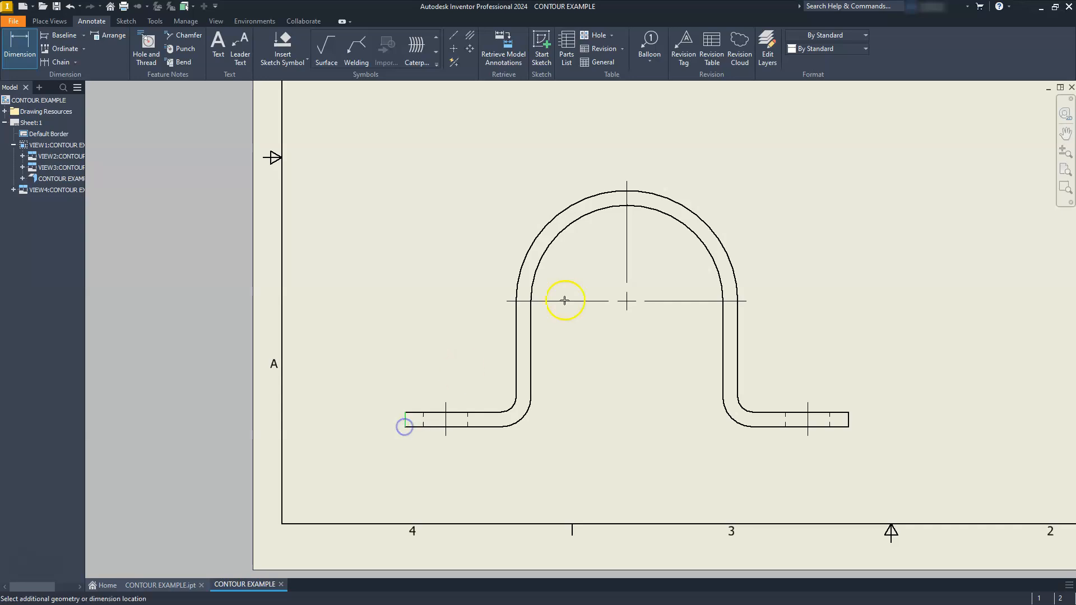
pyautogui.click(515, 302)
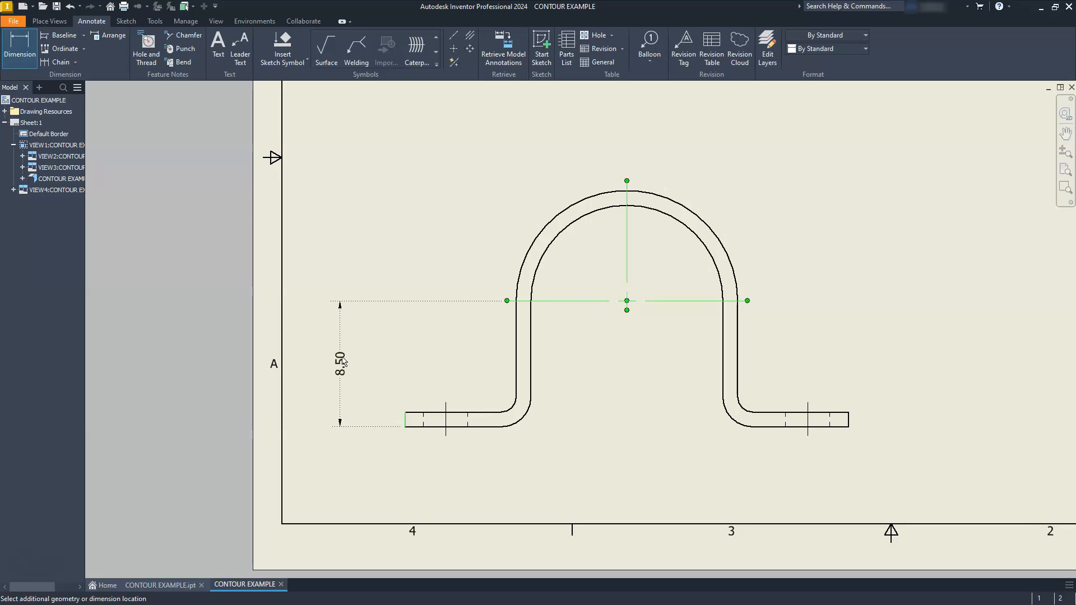
pyautogui.click(341, 359)
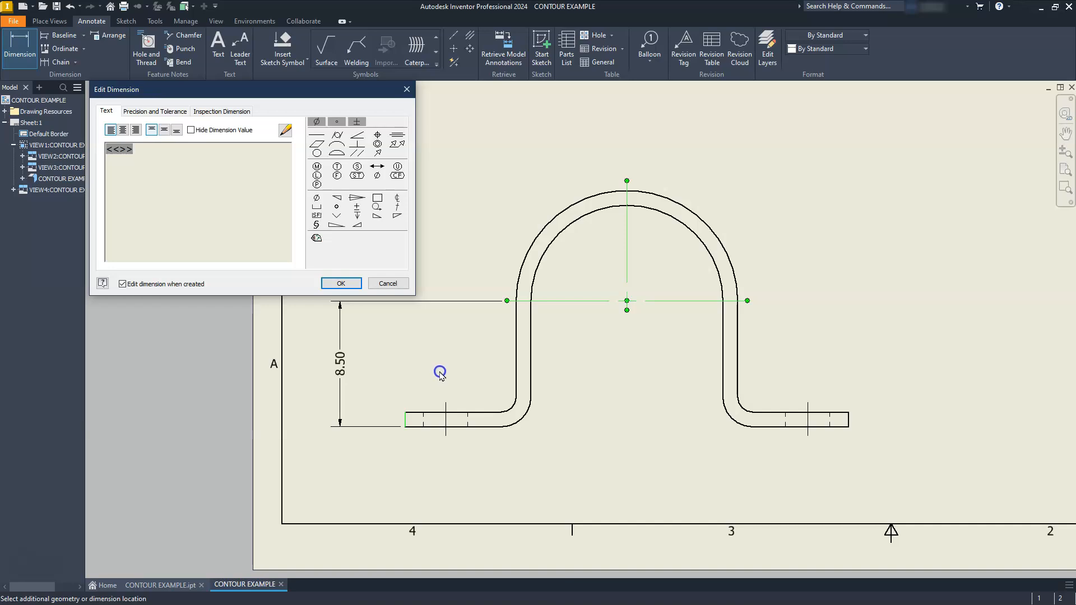
# - Turn off editing of dimensions on creation and accept the height dimension's default text
pyautogui.click(130, 150)
pyautogui.click(122, 284)
pyautogui.click(341, 284)
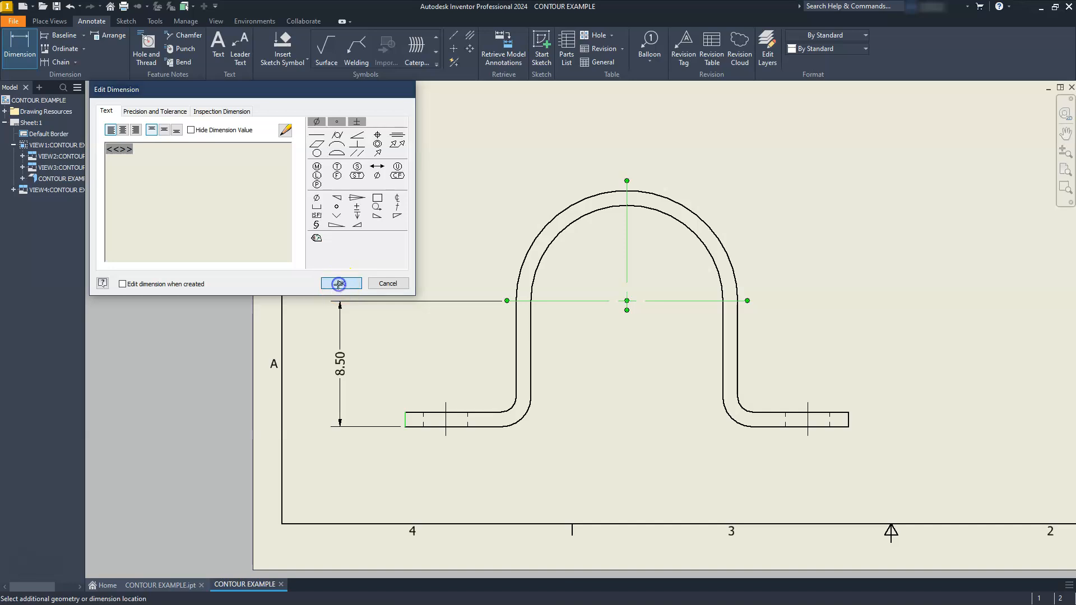
# - Dimension the left flange's horizontal length from its outer end to the vertical wall's inner face, placing it below the front view
pyautogui.click(26, 47)
pyautogui.click(20, 43)
pyautogui.click(407, 427)
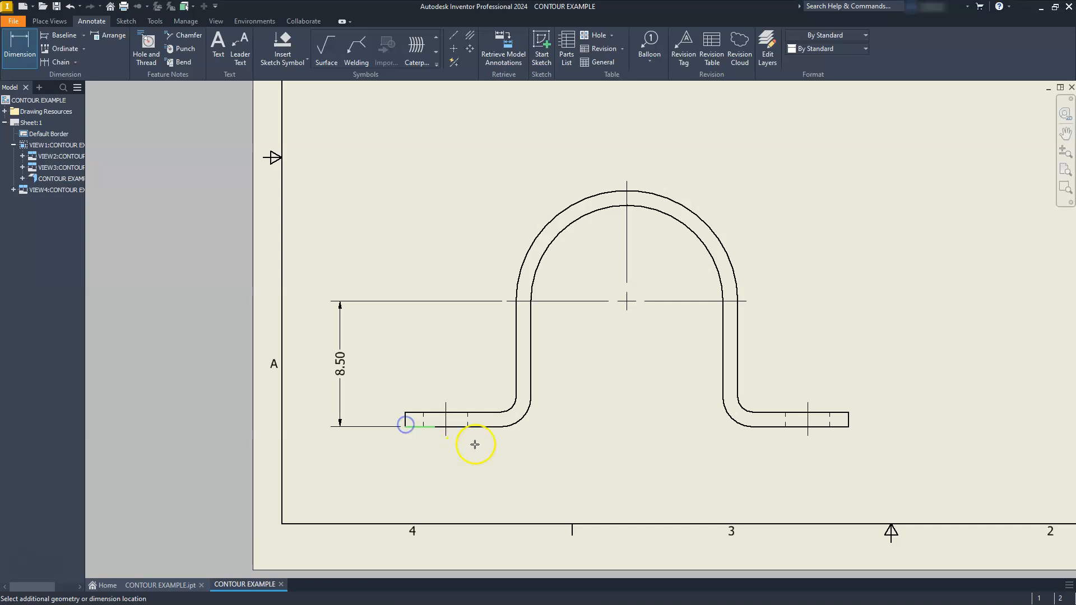
pyautogui.click(532, 399)
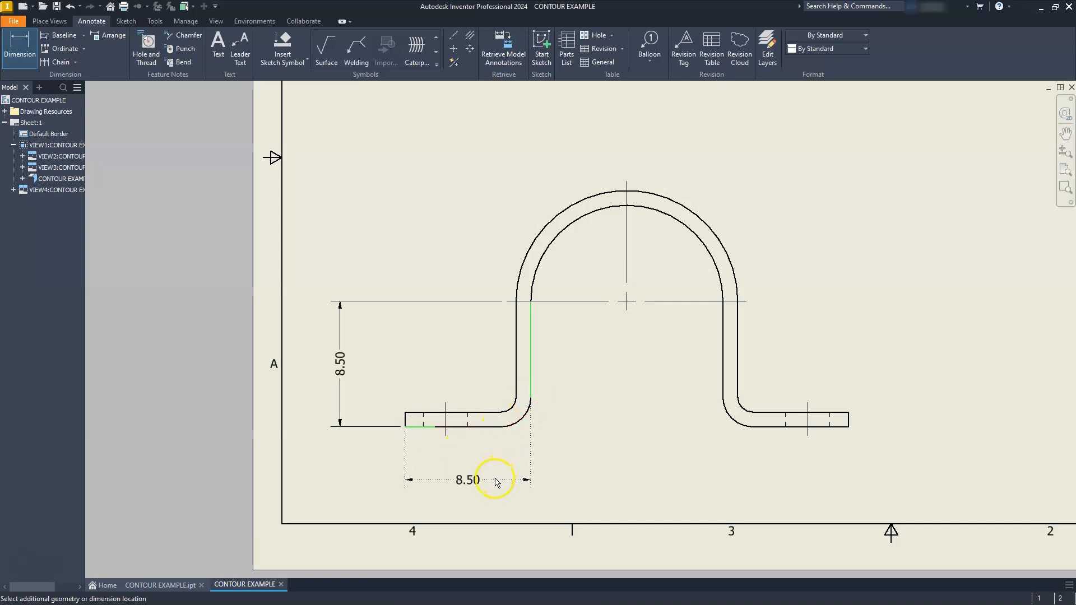
pyautogui.click(494, 478)
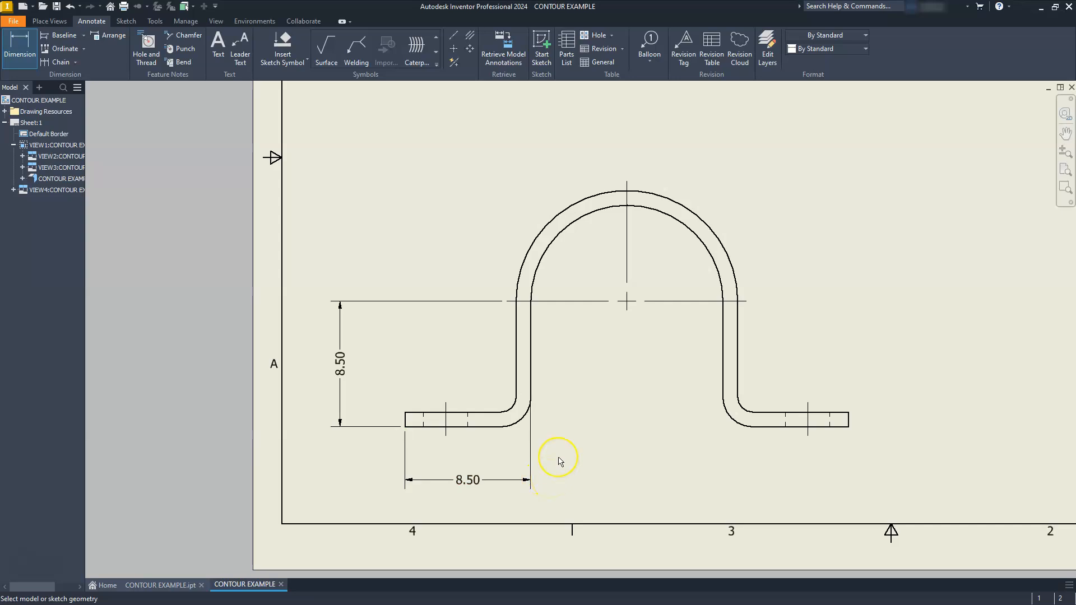
pyautogui.press('Escape')
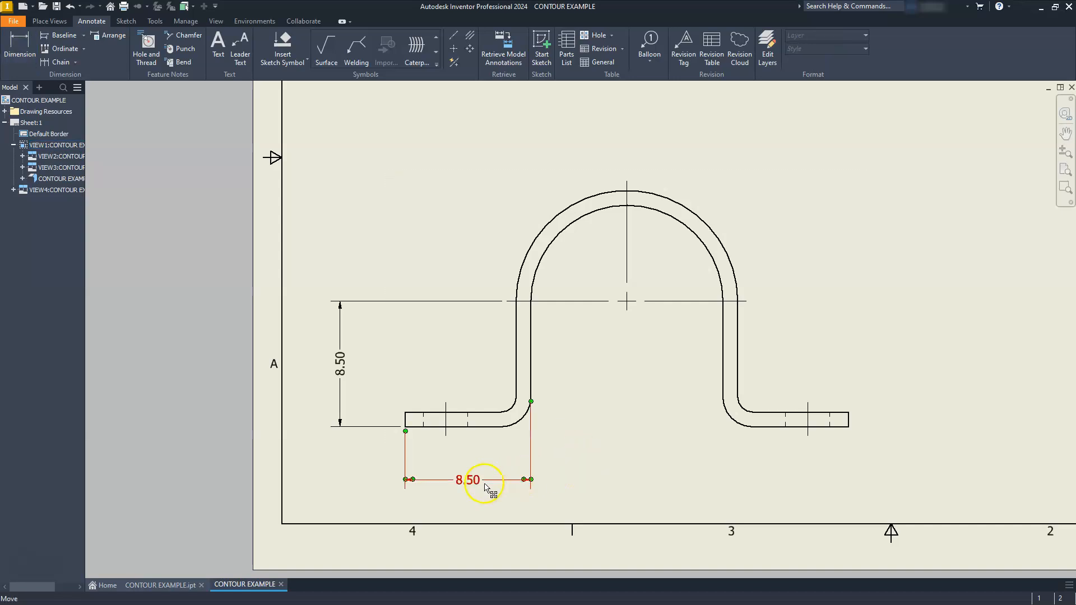
pyautogui.doubleClick(468, 480)
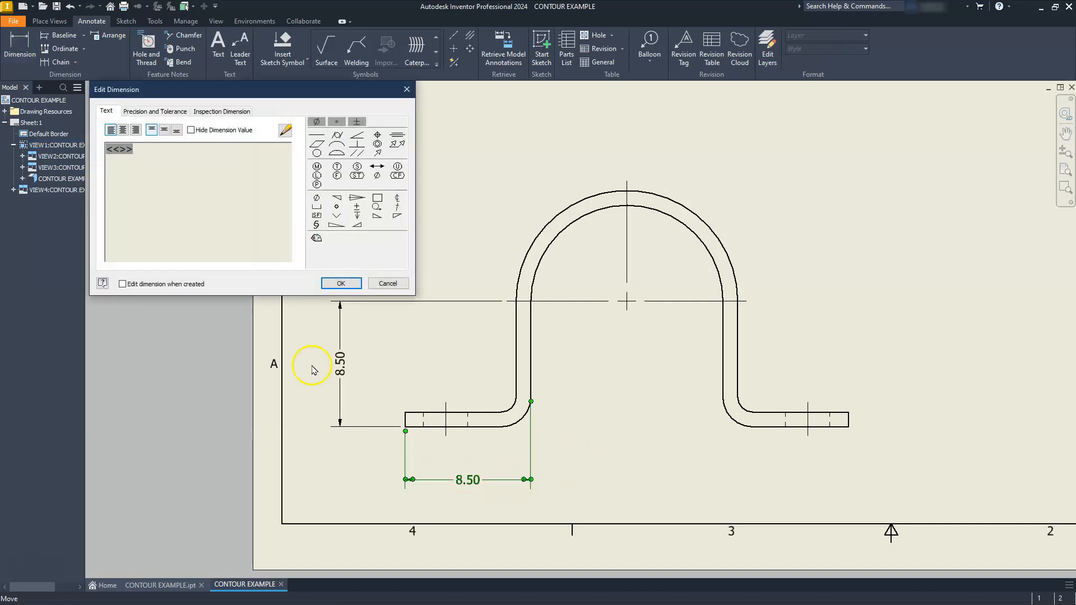
pyautogui.click(123, 285)
pyautogui.click(390, 284)
pyautogui.click(885, 433)
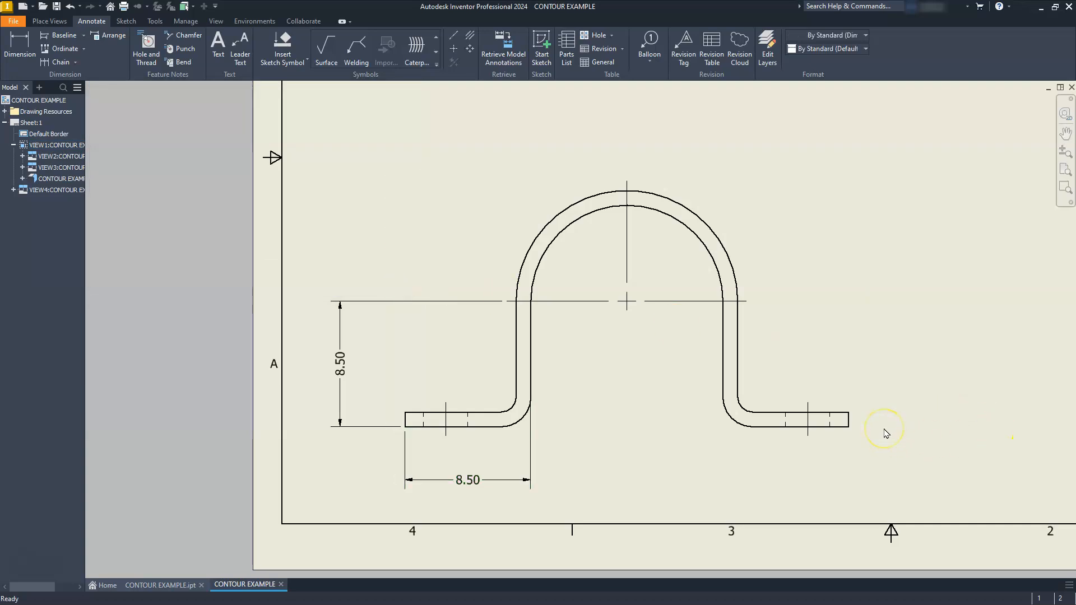
# - Dimension the right flange's horizontal length from the wall's inner face to its outer end, in line with the left flange dimension
pyautogui.click(20, 44)
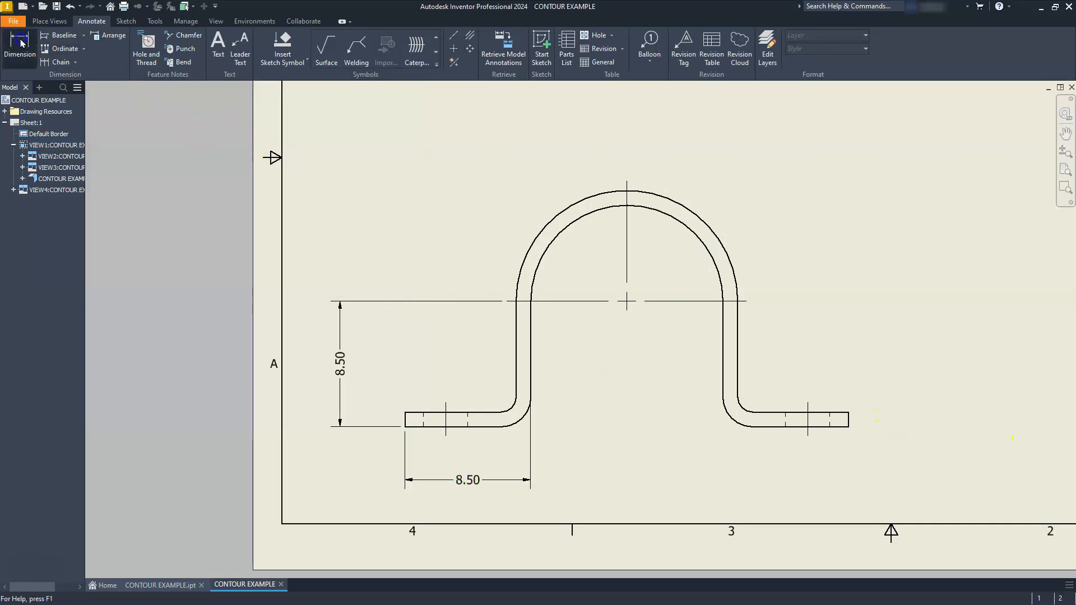
pyautogui.click(723, 397)
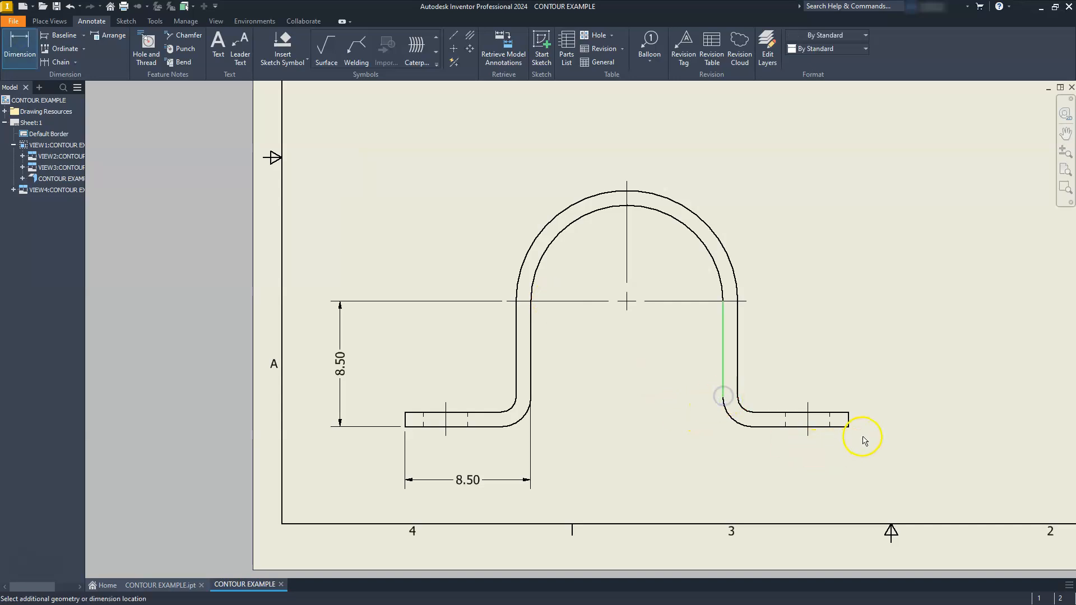
pyautogui.click(849, 427)
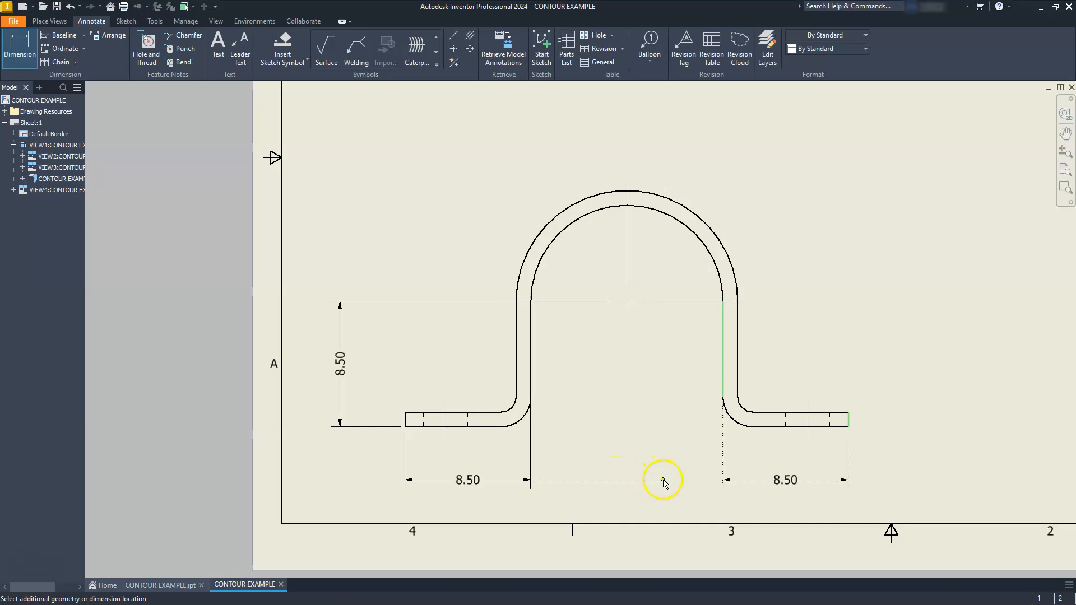
pyautogui.click(680, 480)
# - Dimension the sheet thickness at the outer end of the front view's right flange
pyautogui.moveTo(791, 451)
pyautogui.mouseDown(button='middle')
pyautogui.moveTo(660, 403)
pyautogui.moveTo(571, 400)
pyautogui.mouseUp(button='middle')
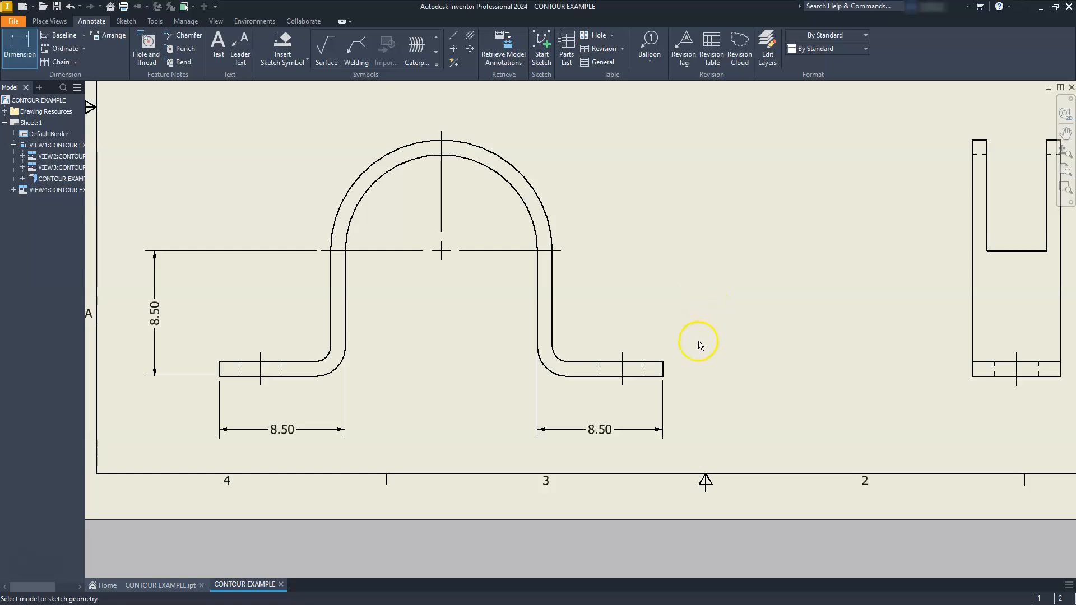
pyautogui.click(664, 363)
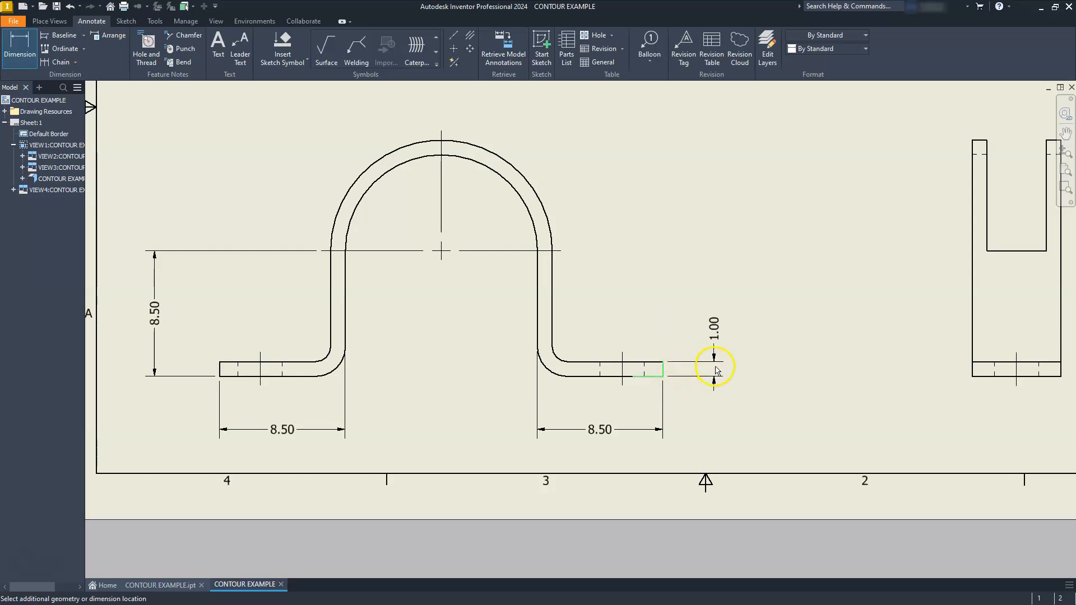
pyautogui.click(728, 367)
# - Add a radius dimension to the smaller arc of the right flange's bend, placing its text above the flange
pyautogui.scroll(5, 563, 354)
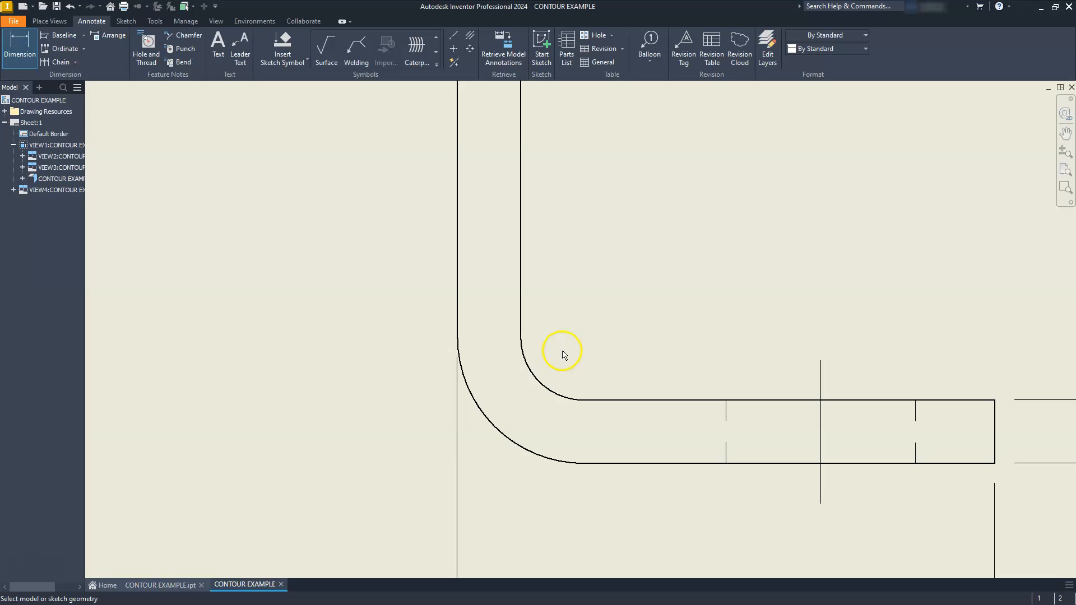
pyautogui.click(556, 396)
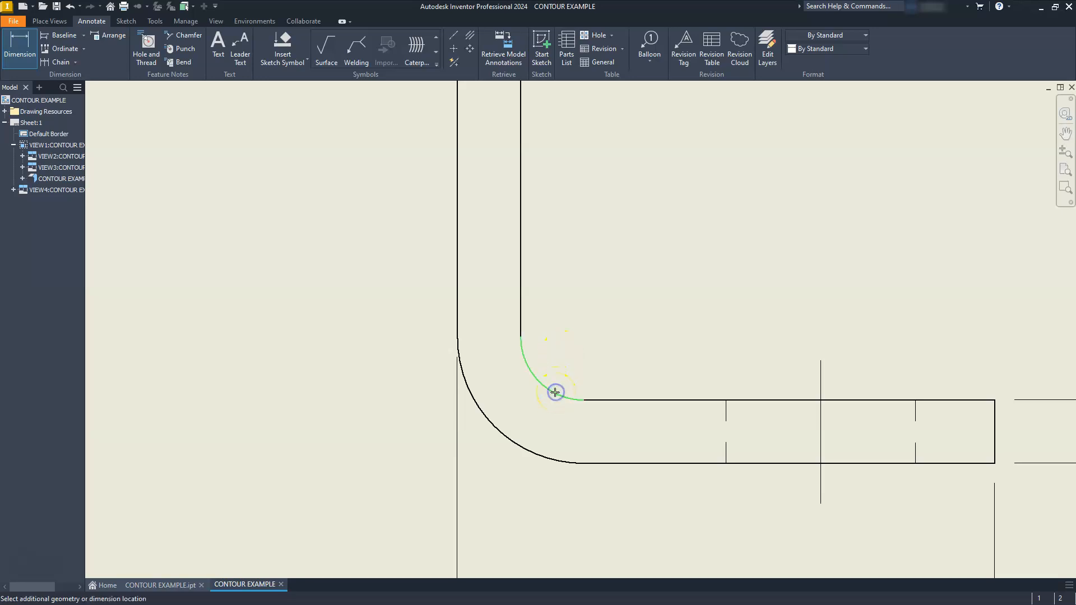
pyautogui.scroll(2, 553, 392)
pyautogui.scroll(-4, 555, 390)
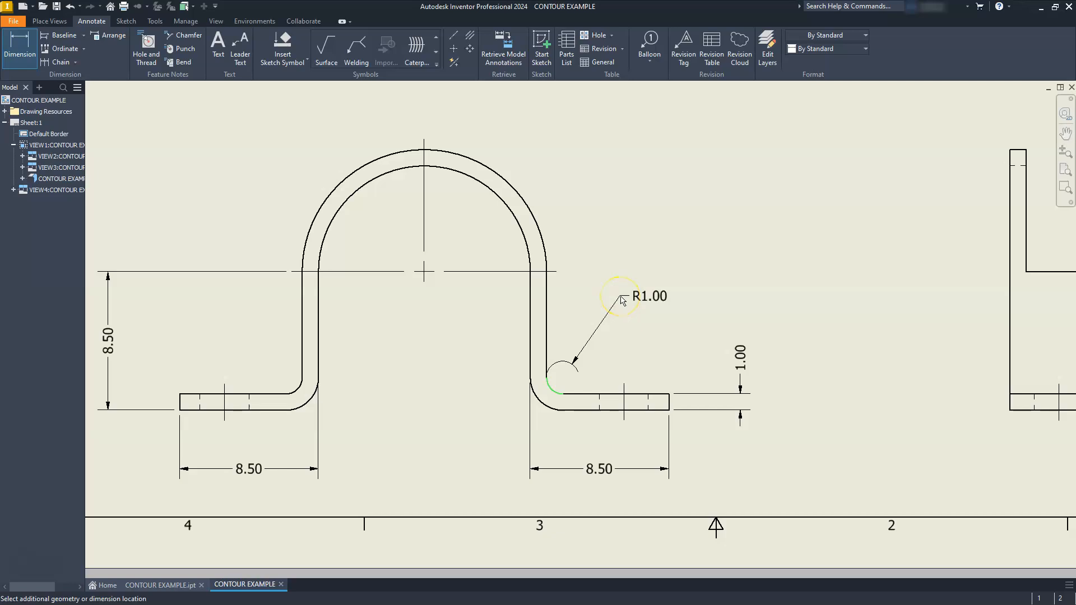
pyautogui.scroll(2, 622, 306)
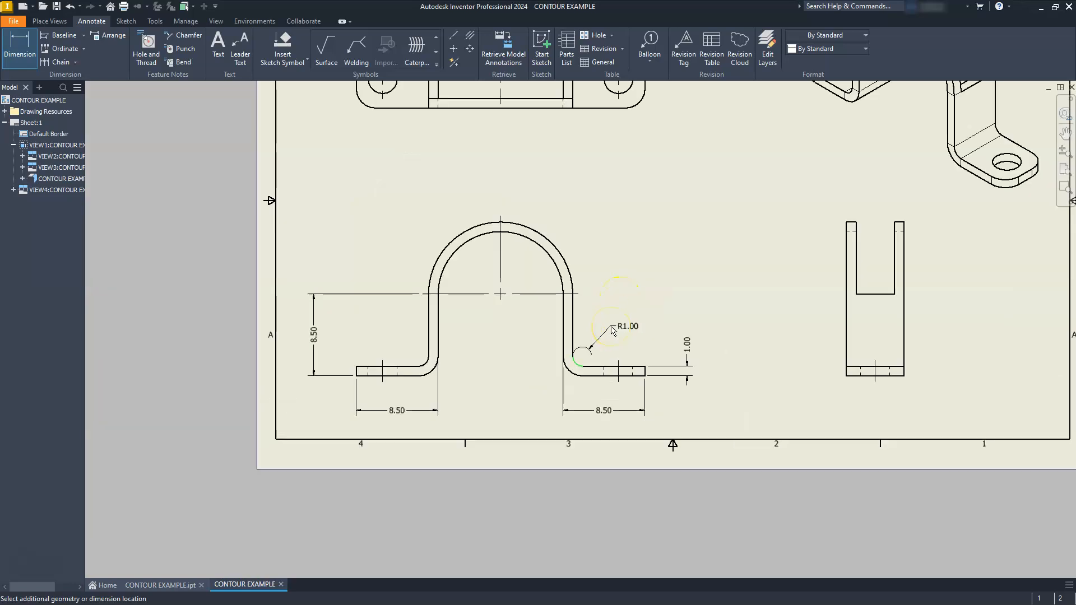
pyautogui.scroll(-3, 613, 331)
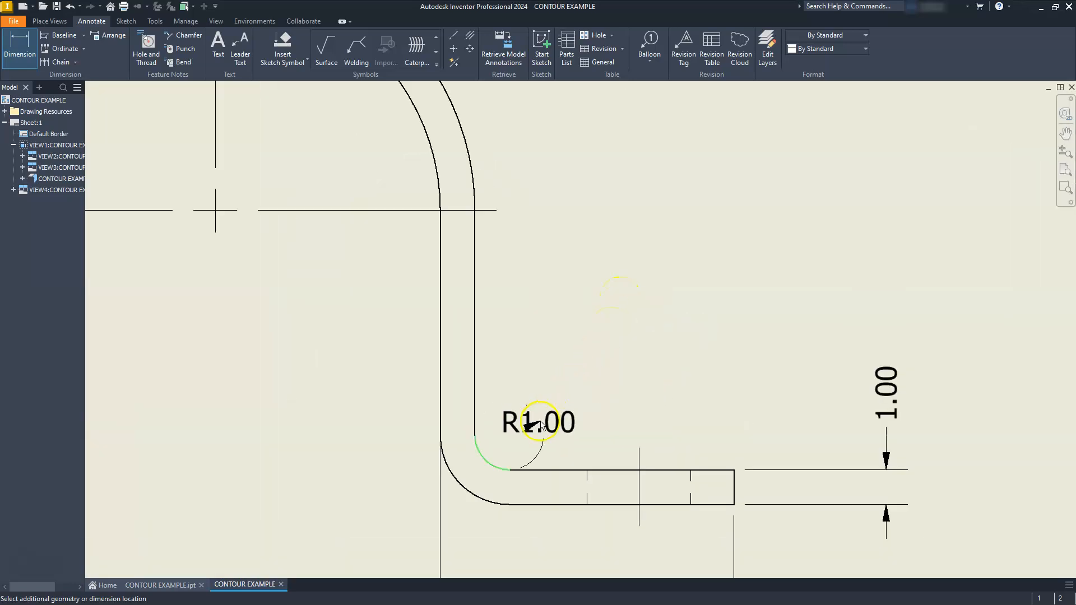
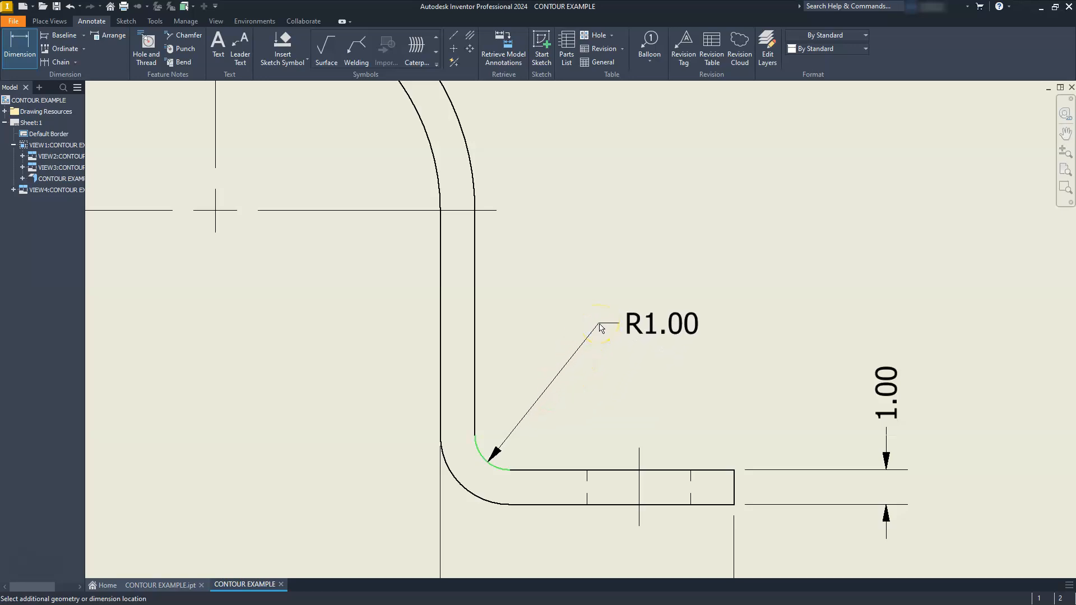
pyautogui.click(605, 320)
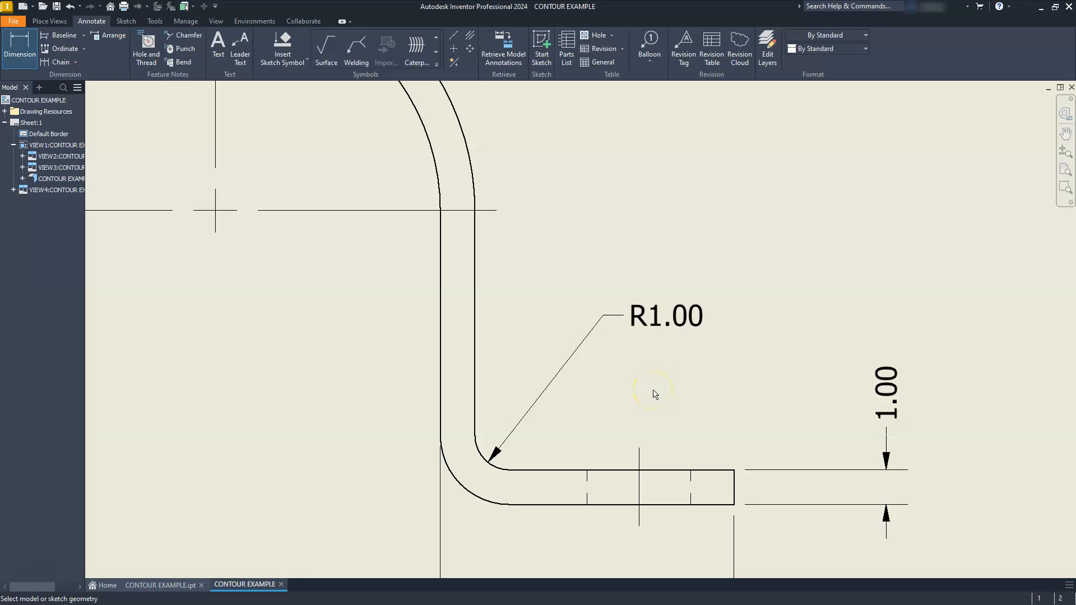
pyautogui.press('Escape')
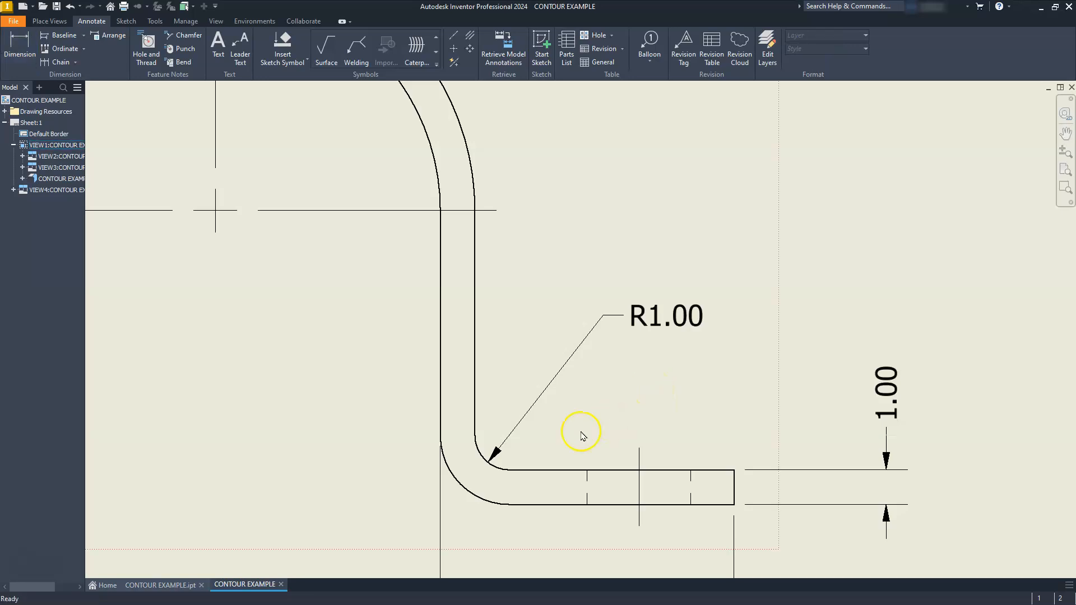
# - Switch to the CONTOUR EXAMPLE.ipt part and set the bend radius of Flange1 to 2 mm
pyautogui.click(168, 586)
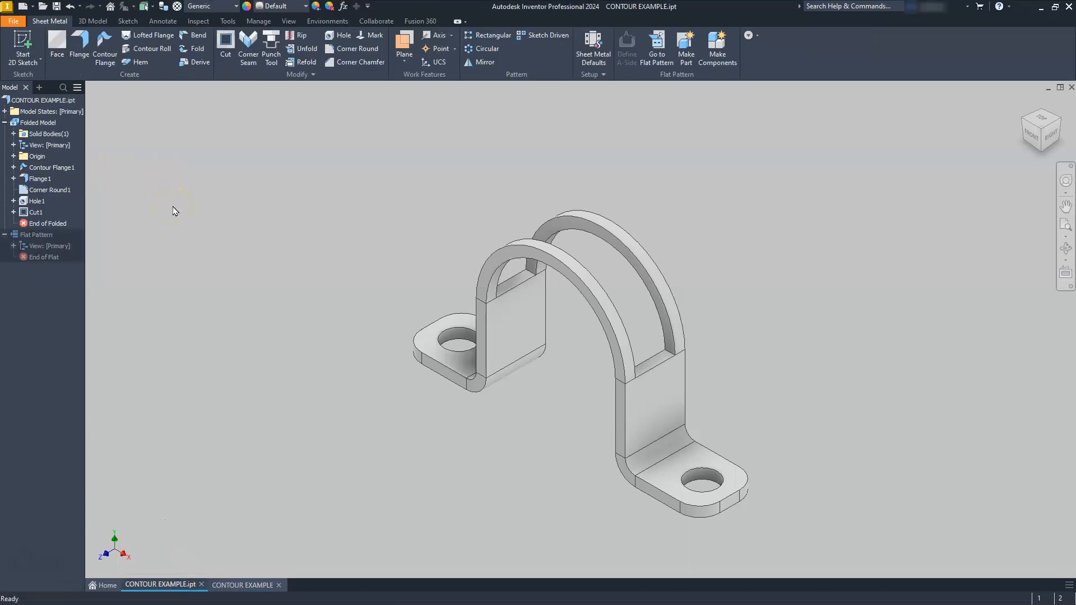
pyautogui.moveTo(449, 199); pyautogui.dragTo(450, 198, button='middle')
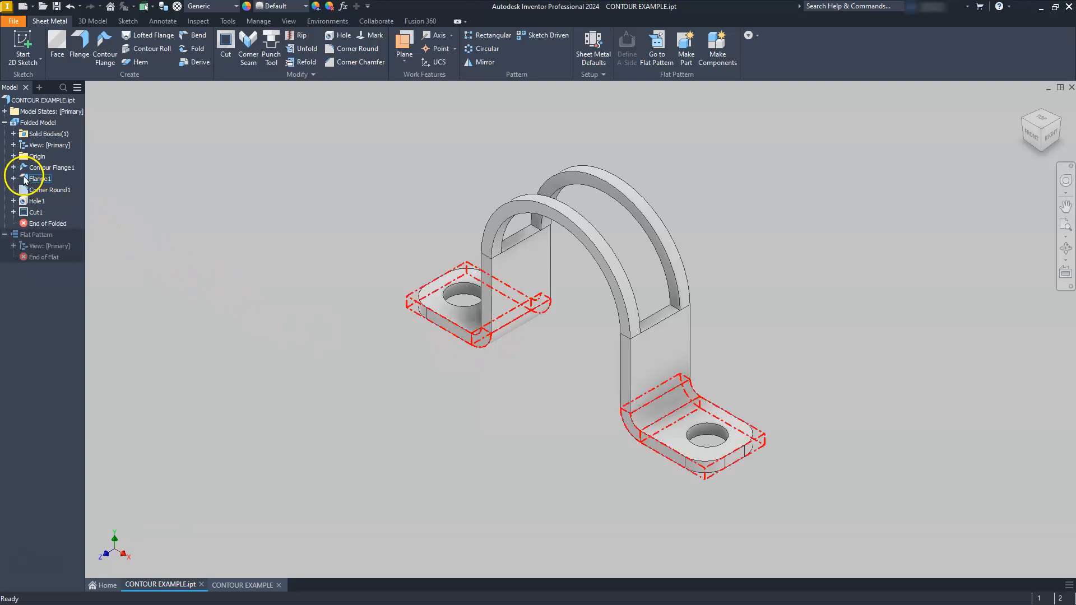
pyautogui.click(24, 179)
pyautogui.doubleClick(25, 178)
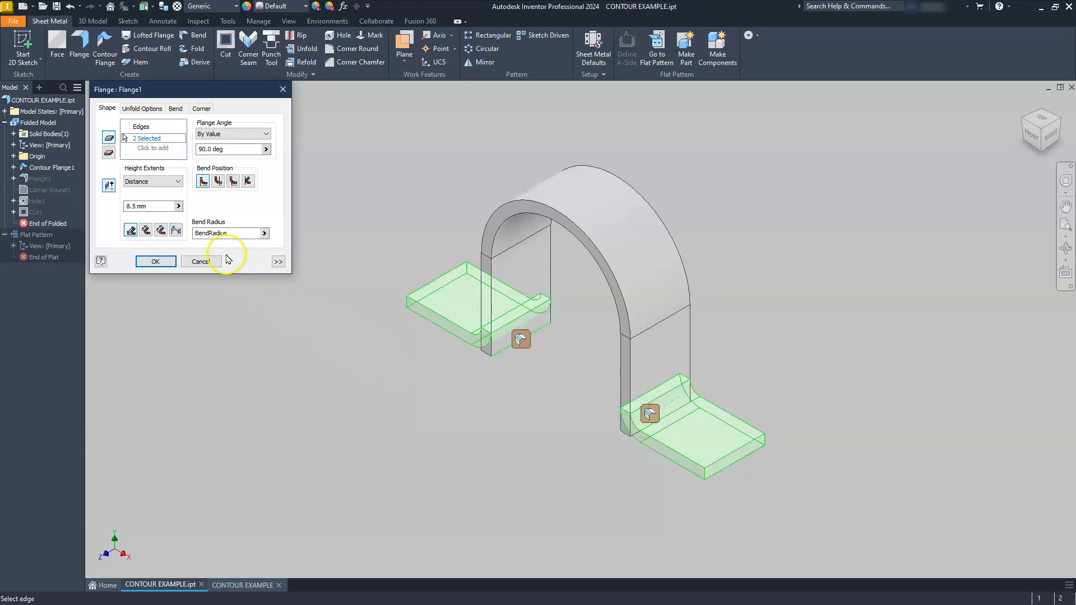
pyautogui.moveTo(240, 233); pyautogui.dragTo(190, 237)
pyautogui.write('2')
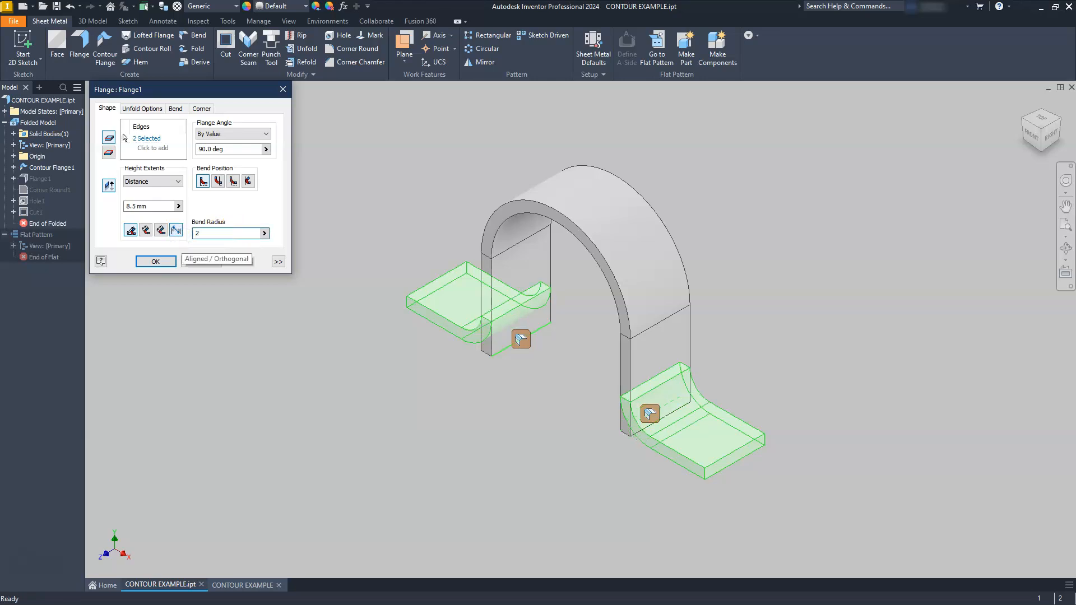
pyautogui.press('Return')
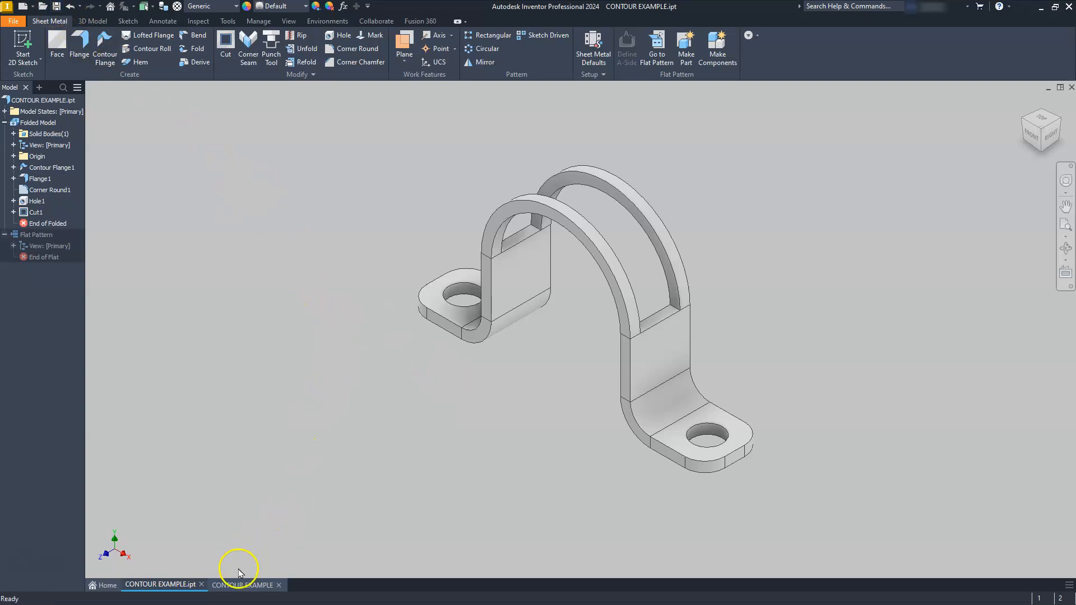
# - Return to the CONTOUR EXAMPLE drawing and add radius dimensions to the inner and outer arcs of the front view's arch
pyautogui.click(242, 585)
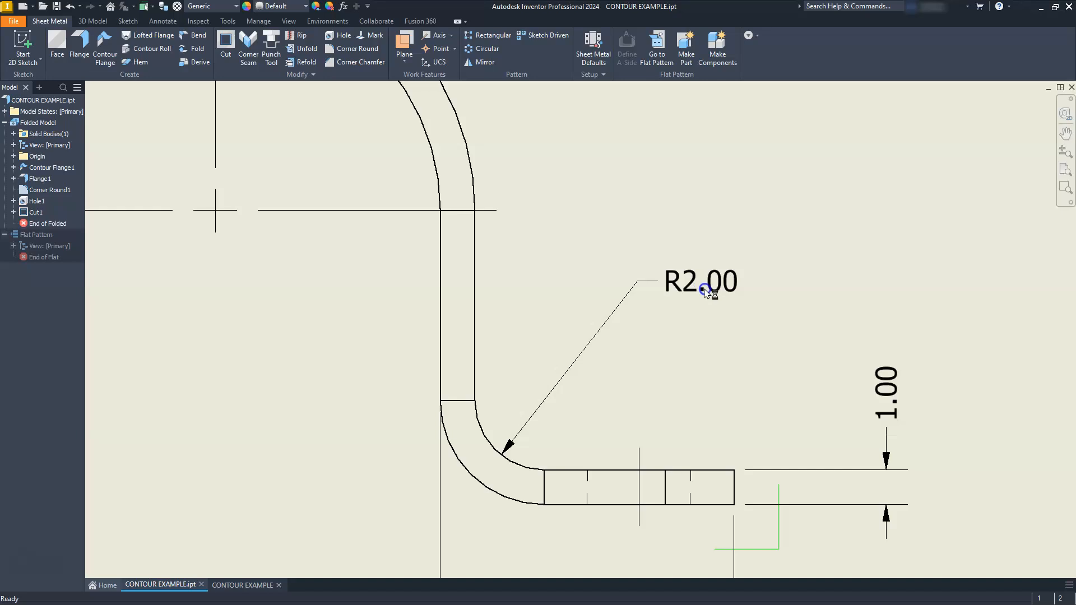
pyautogui.scroll(-5, 530, 314)
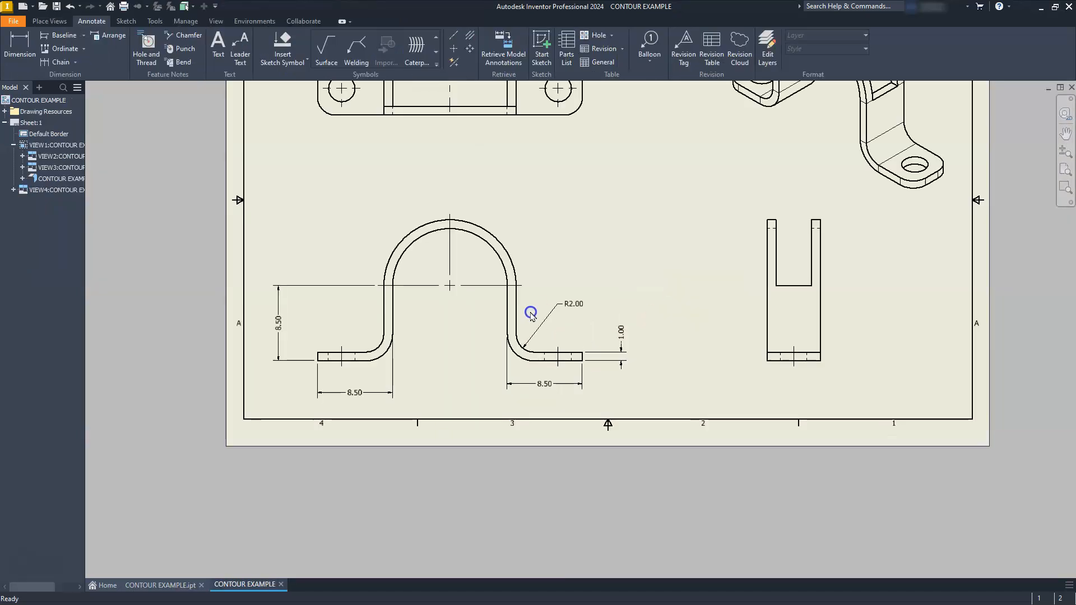
pyautogui.moveTo(436, 260)
pyautogui.mouseDown(button='middle')
pyautogui.moveTo(504, 295)
pyautogui.moveTo(569, 302)
pyautogui.mouseUp(button='middle')
pyautogui.scroll(-5, 569, 302)
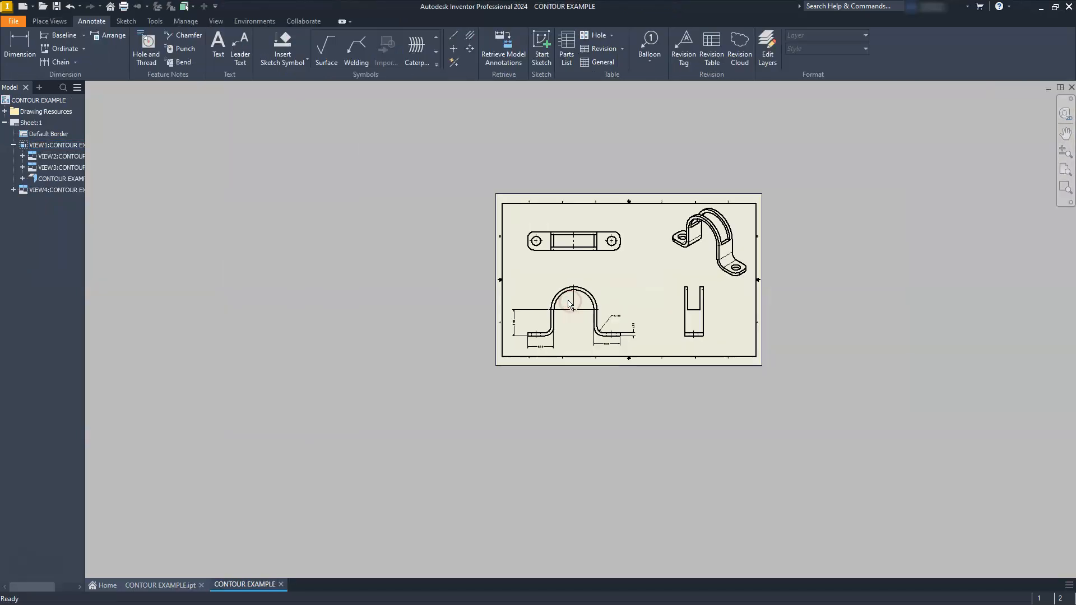
pyautogui.scroll(6, 569, 302)
pyautogui.click(31, 48)
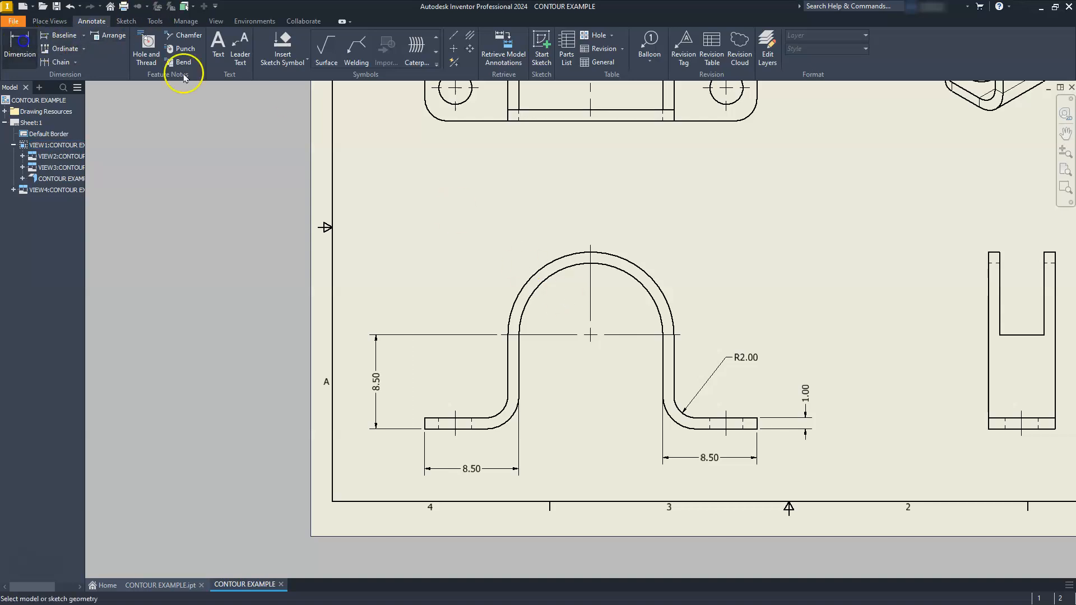
pyautogui.click(536, 284)
pyautogui.click(505, 270)
pyautogui.click(645, 271)
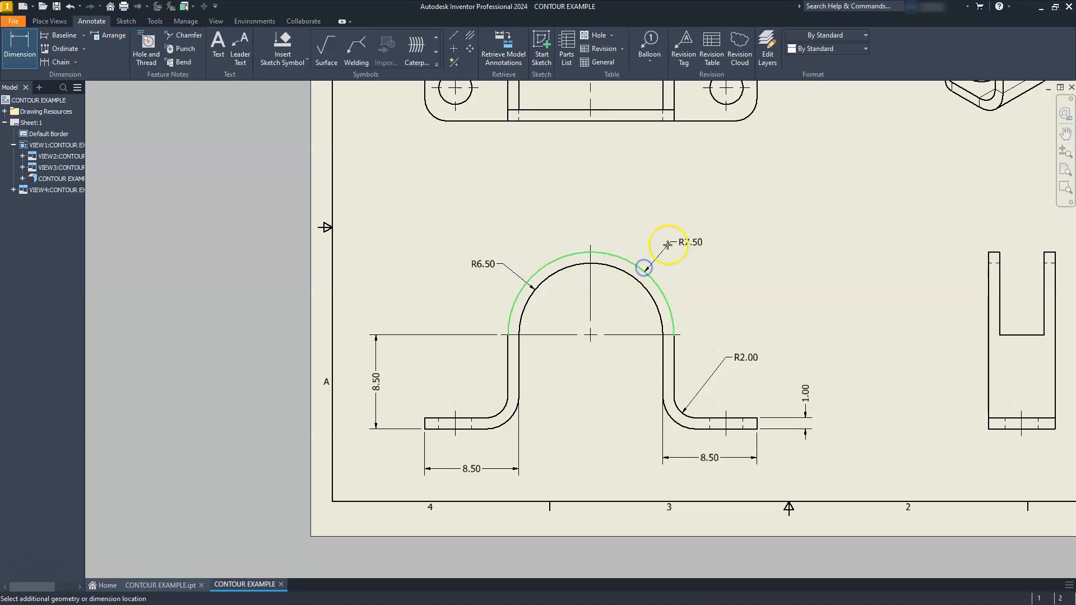
pyautogui.click(676, 237)
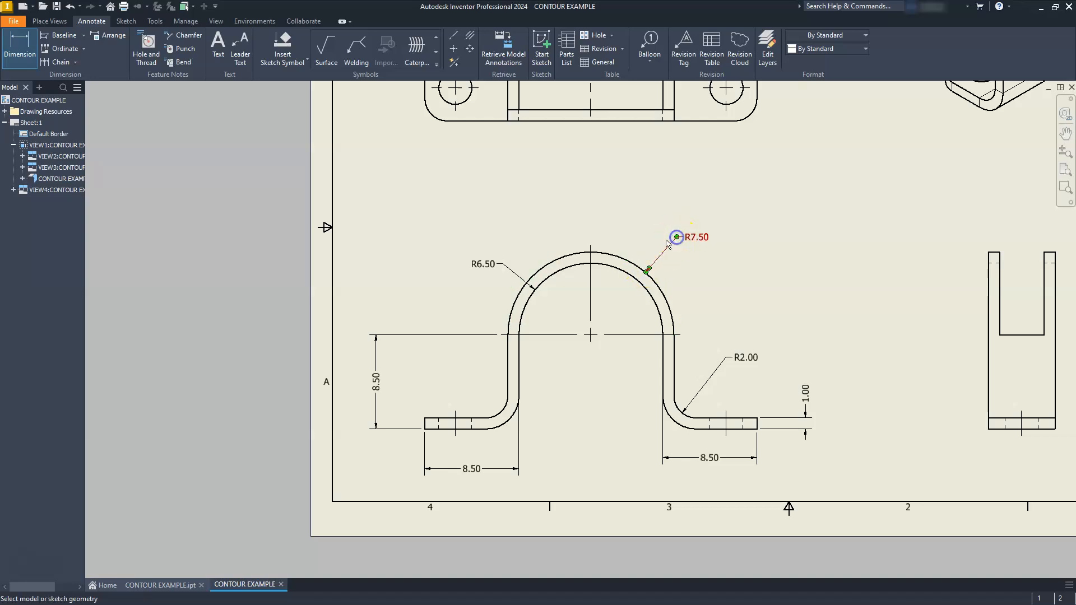
# - Dimension the horizontal distance from the left flange's outer end to the arch's vertical centerline, placed above the front view
pyautogui.click(424, 418)
pyautogui.click(591, 244)
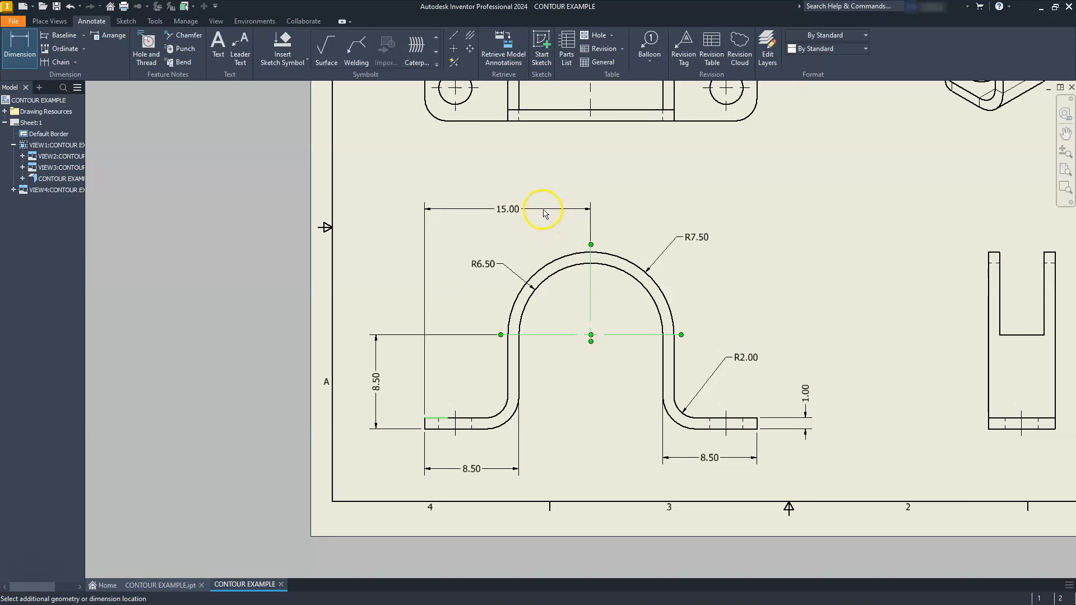
pyautogui.click(547, 218)
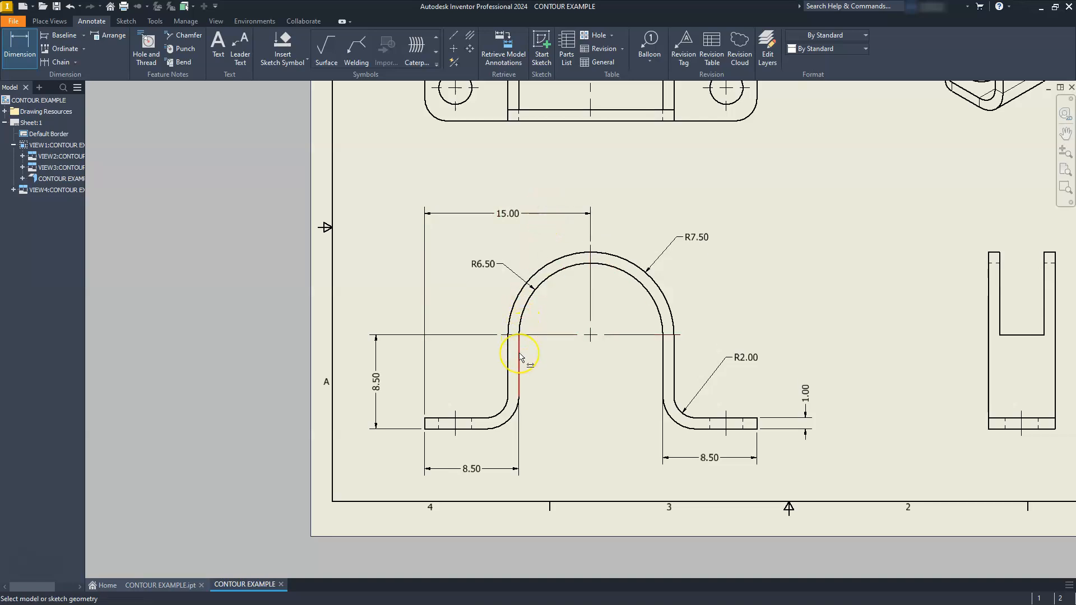
# - Dimension the vertical distance from the top view's lower edge to the left hole's center, placed outside the left end
pyautogui.scroll(-3, 509, 243)
pyautogui.scroll(-3, 471, 264)
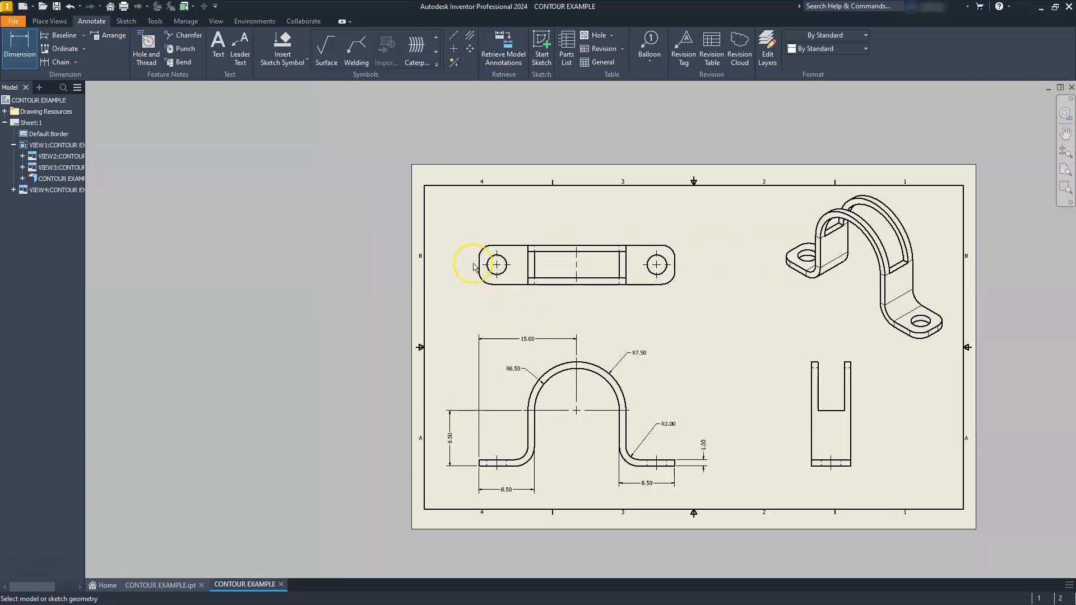
pyautogui.scroll(3, 474, 268)
pyautogui.moveTo(483, 277)
pyautogui.mouseDown(button='middle')
pyautogui.moveTo(457, 336)
pyautogui.moveTo(410, 339)
pyautogui.mouseUp(button='middle')
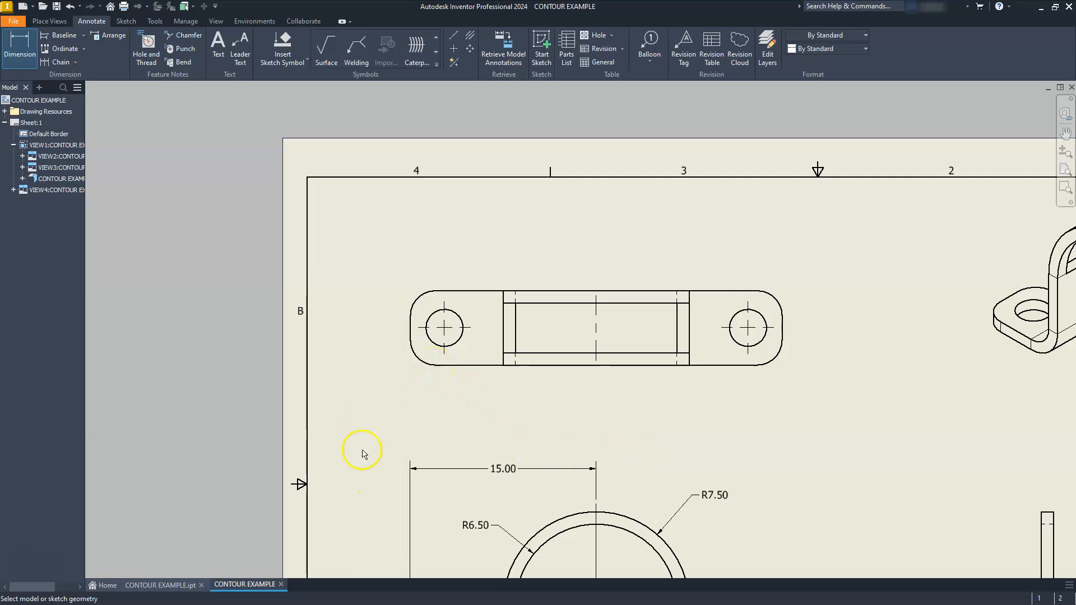
pyautogui.click(435, 366)
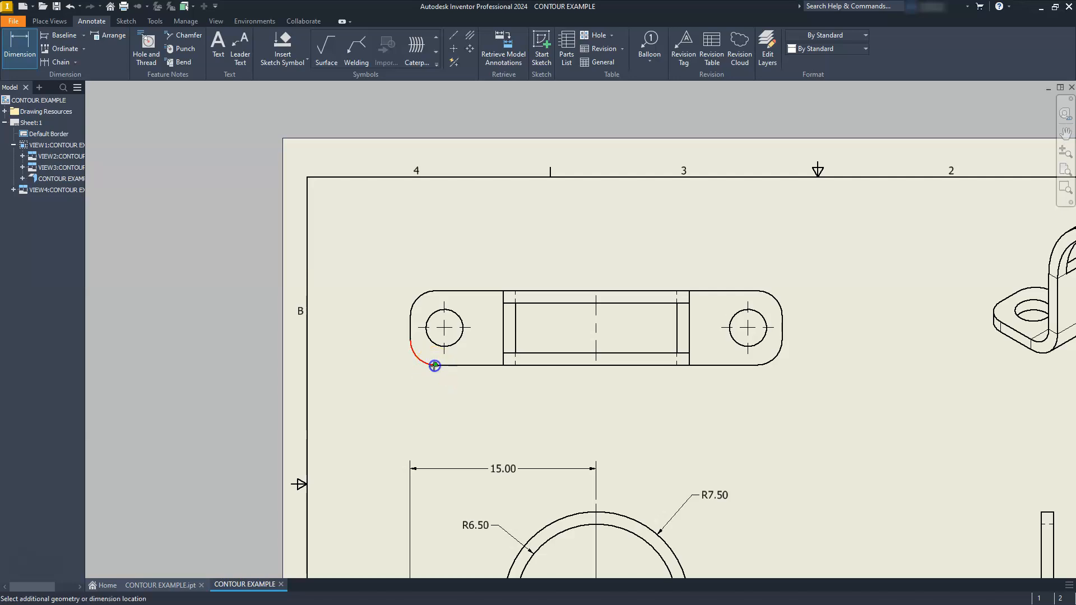
pyautogui.click(375, 352)
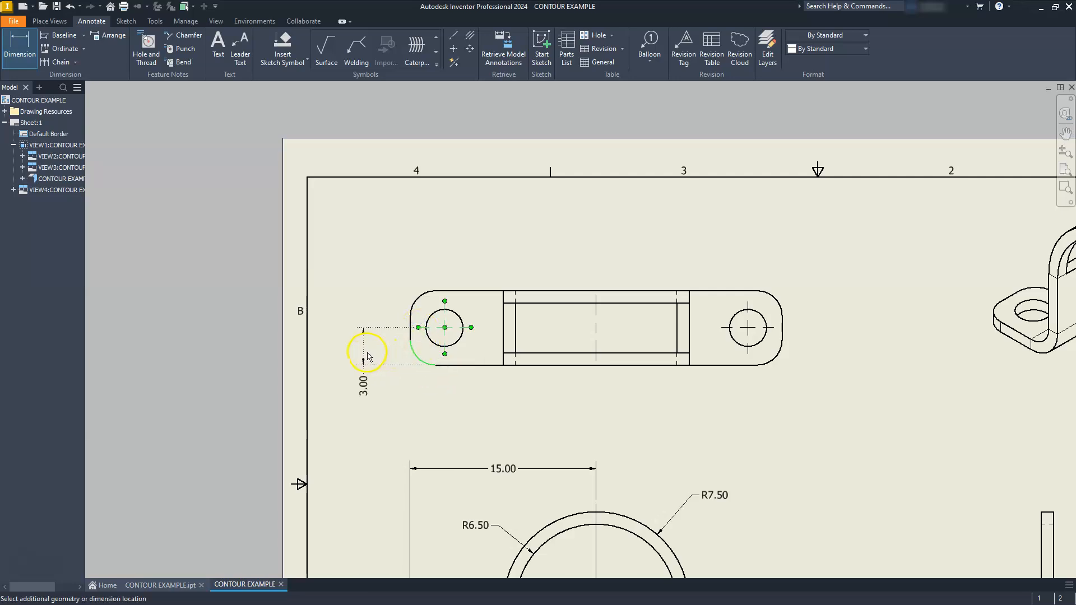
pyautogui.click(365, 353)
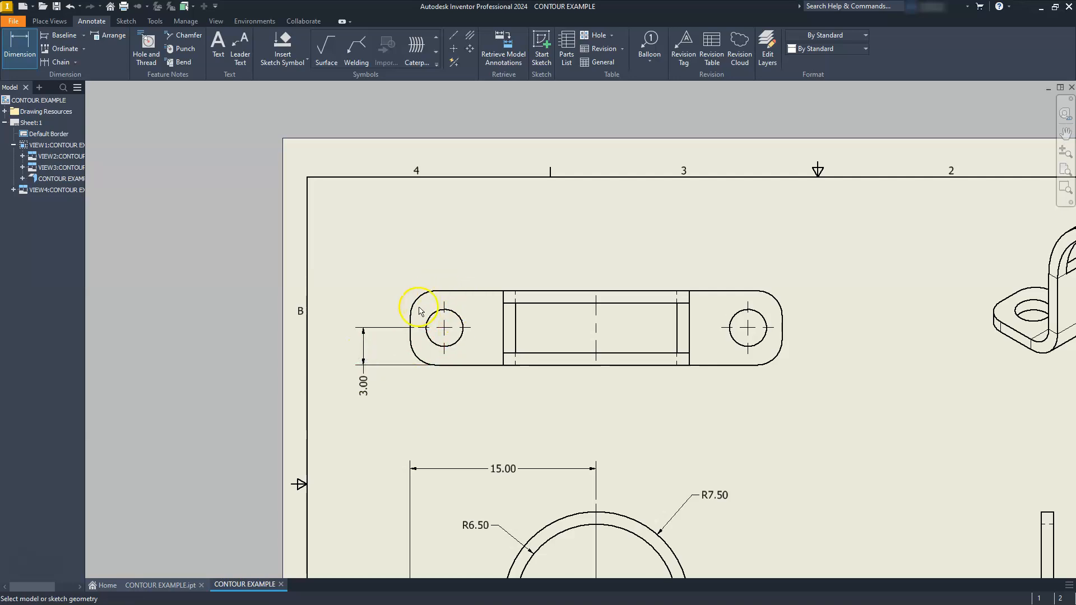
# - Dimension the clamp's overall length between both outer ends, placed above the top view
pyautogui.click(411, 317)
pyautogui.click(780, 315)
pyautogui.click(641, 218)
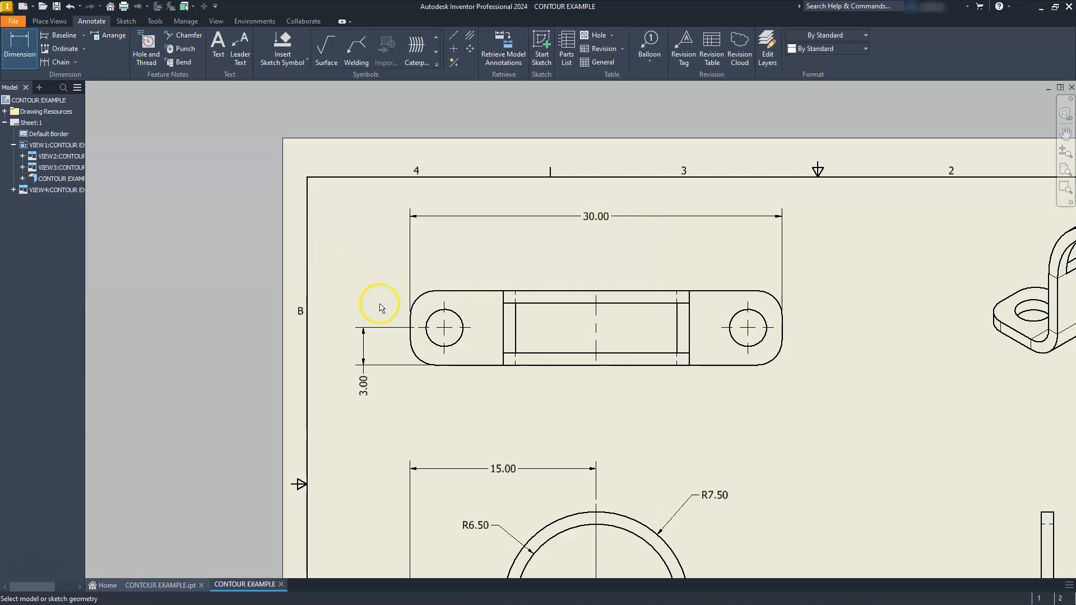
# - Dimension the distance from each outer end to its hole center, aligning both dimensions between the top view and the overall length
pyautogui.click(410, 318)
pyautogui.click(444, 309)
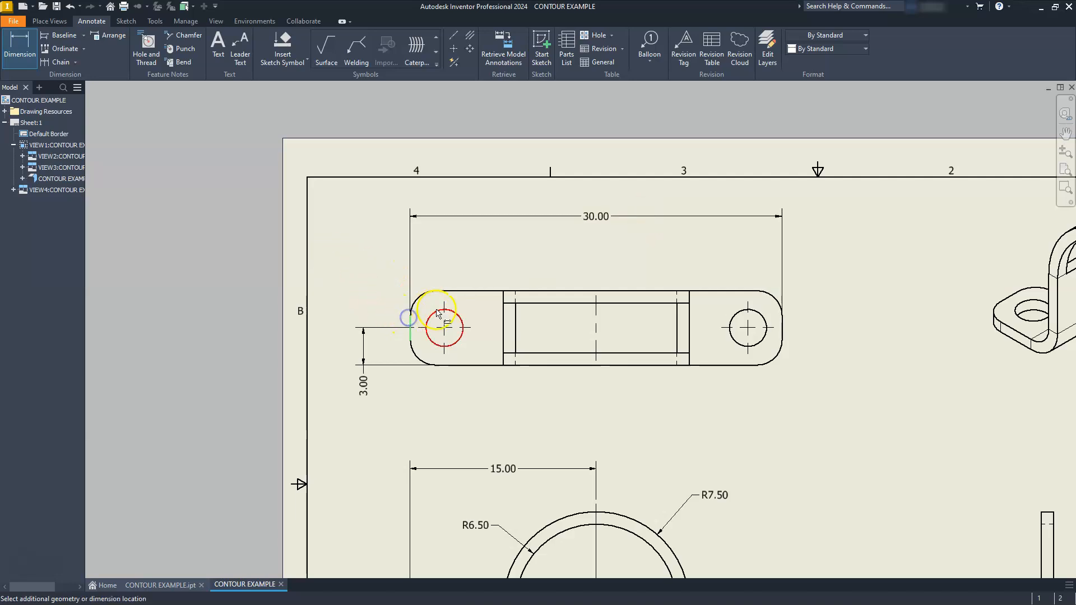
pyautogui.click(433, 251)
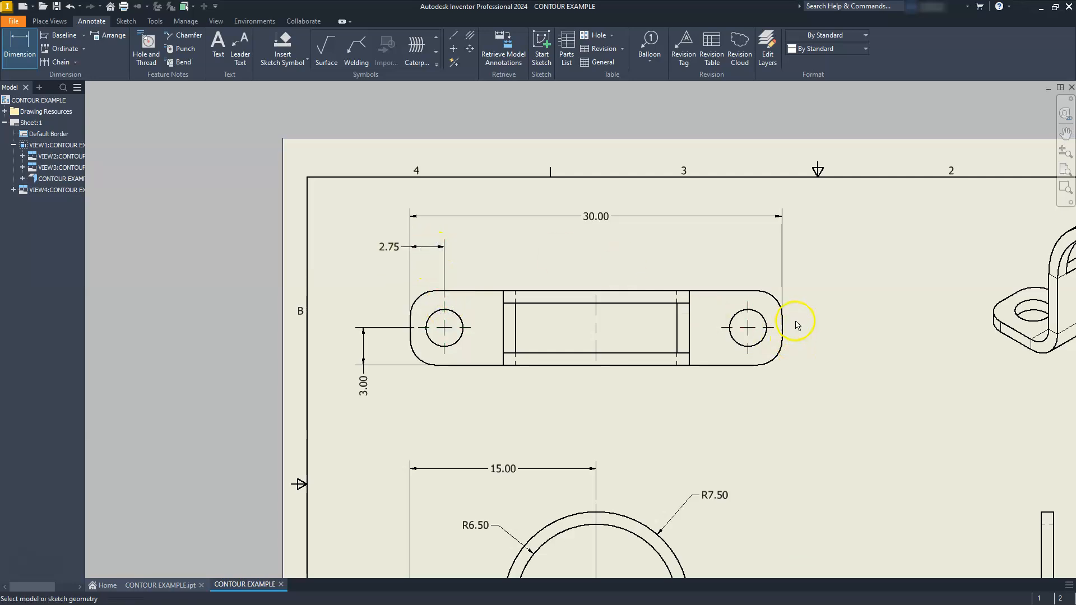
pyautogui.click(781, 311)
pyautogui.click(748, 310)
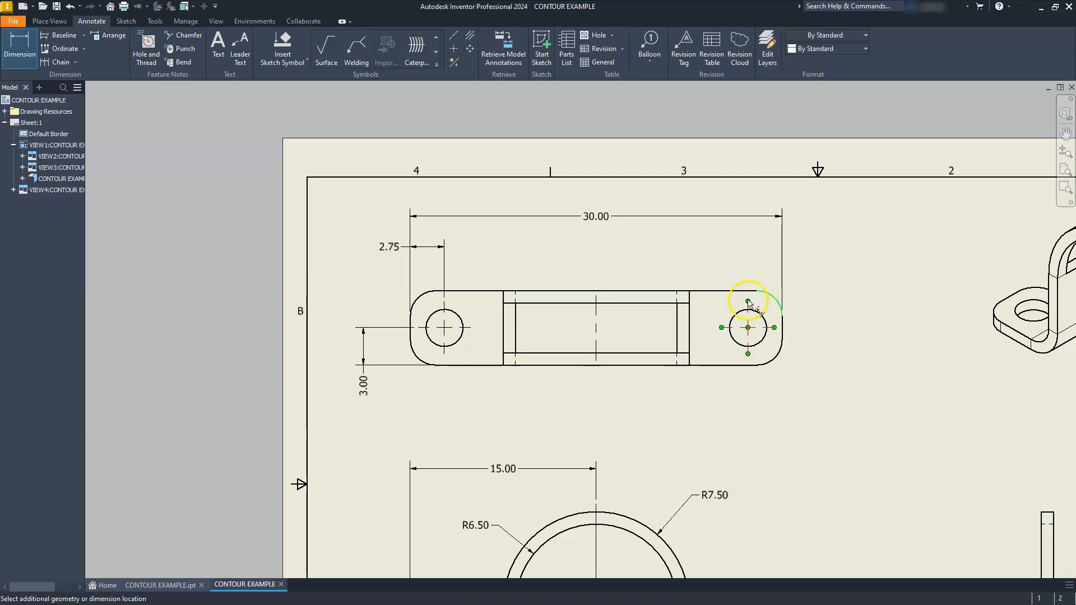
pyautogui.click(736, 247)
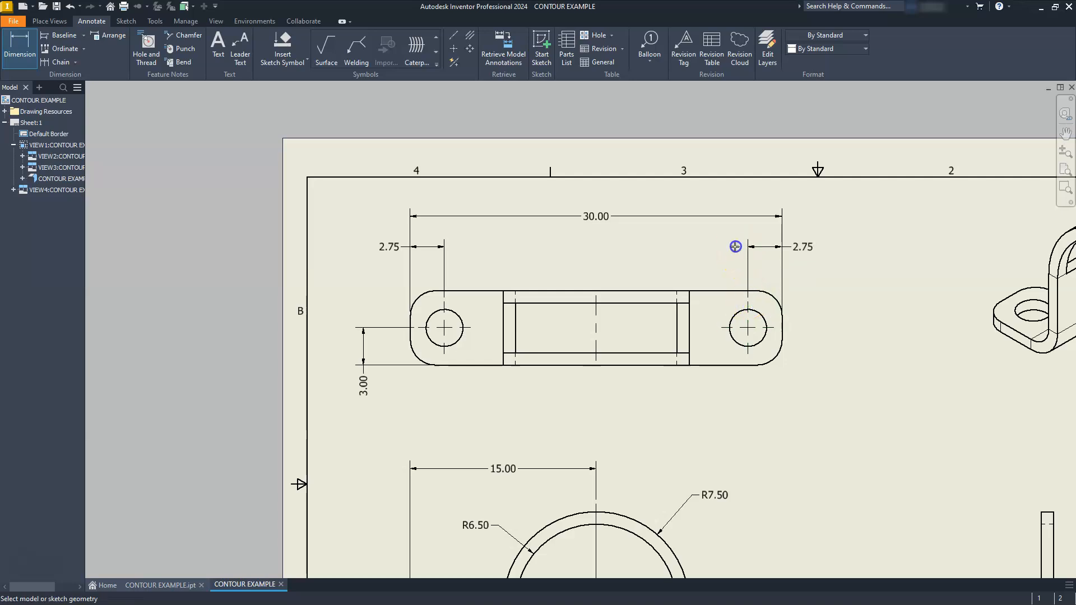
# - Add a radius dimension to the top view's lower right corner and a diameter dimension to the left hole, both placed below the view
pyautogui.moveTo(917, 403); pyautogui.dragTo(823, 320, button='middle')
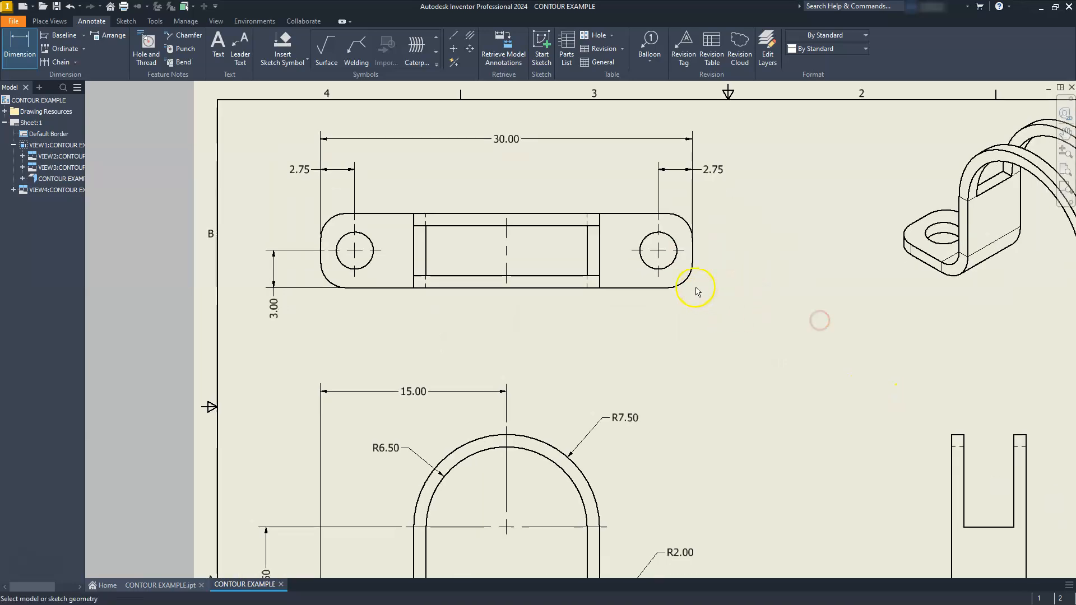
pyautogui.click(680, 292)
pyautogui.click(699, 309)
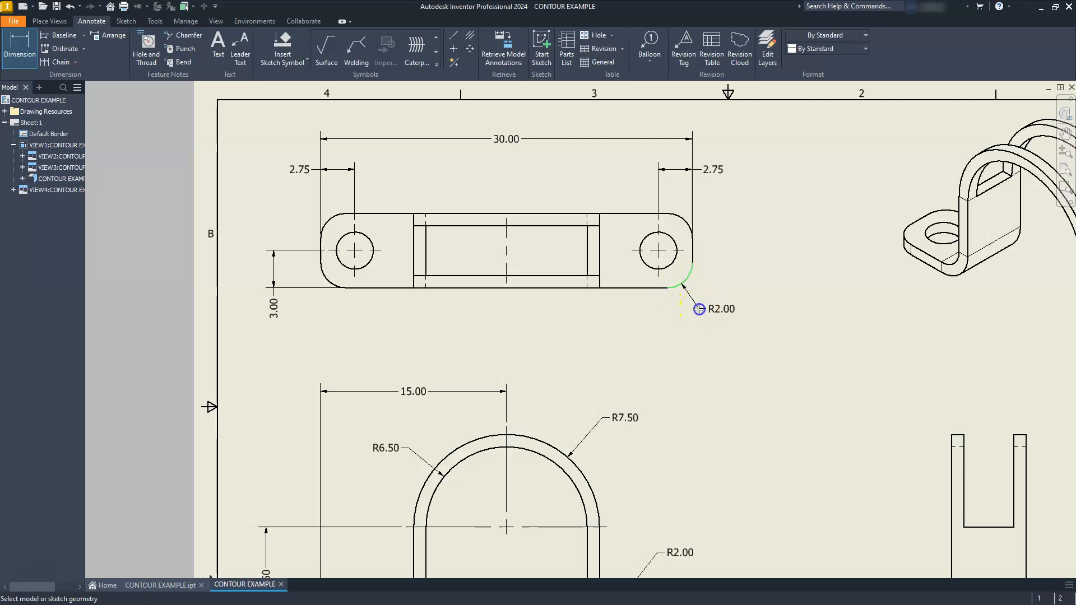
pyautogui.click(364, 273)
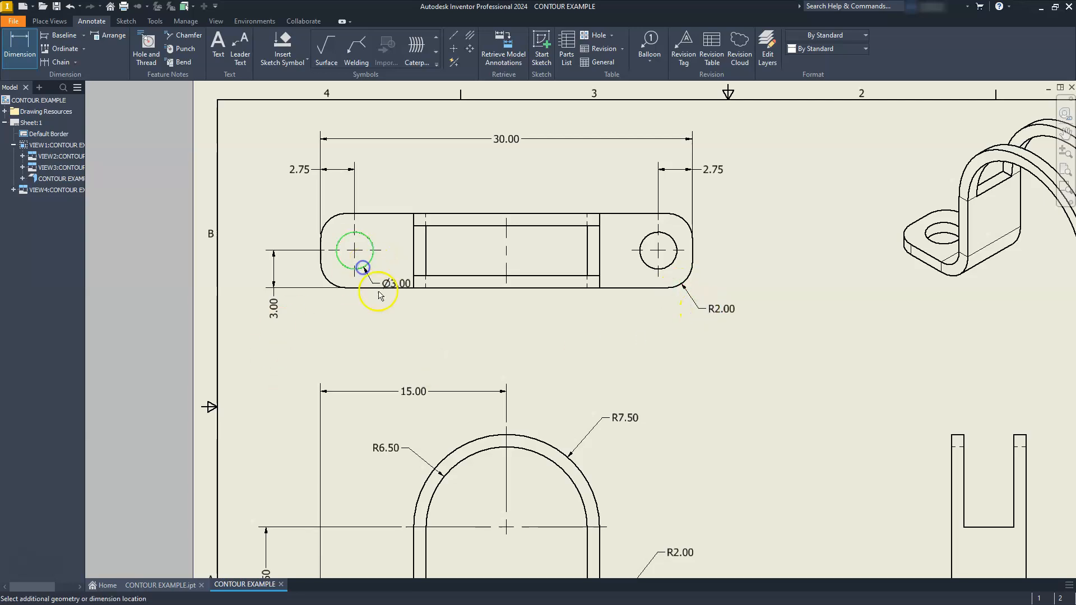
pyautogui.click(385, 313)
# - Dimension the side view's height from its base to the bottom edge of the cutout, placed left of the view
pyautogui.moveTo(689, 402); pyautogui.dragTo(617, 286, button='middle')
pyautogui.moveTo(839, 432); pyautogui.dragTo(751, 370, button='middle')
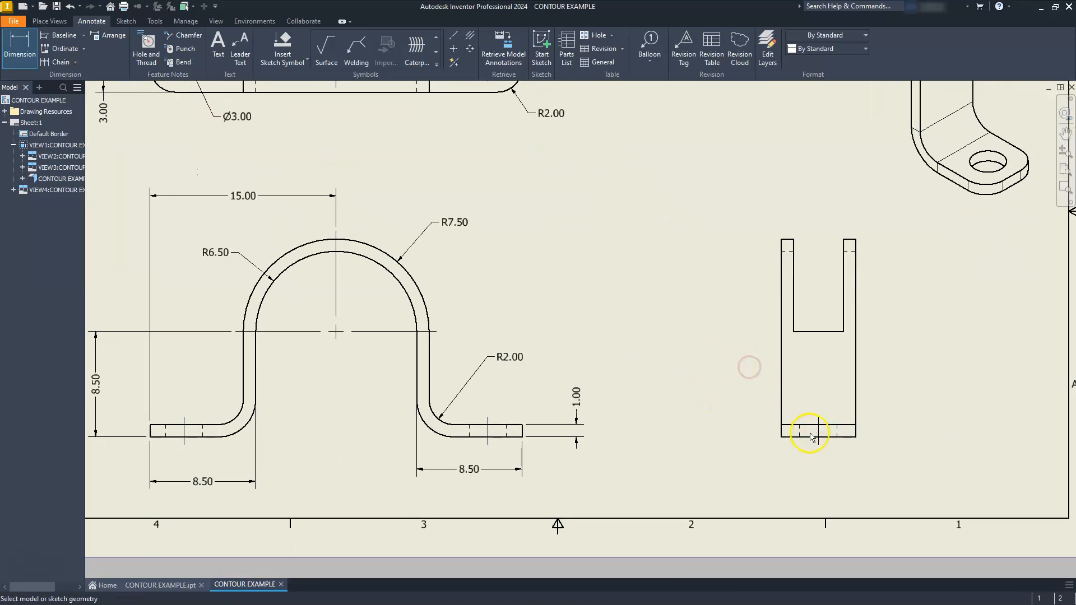
pyautogui.click(782, 437)
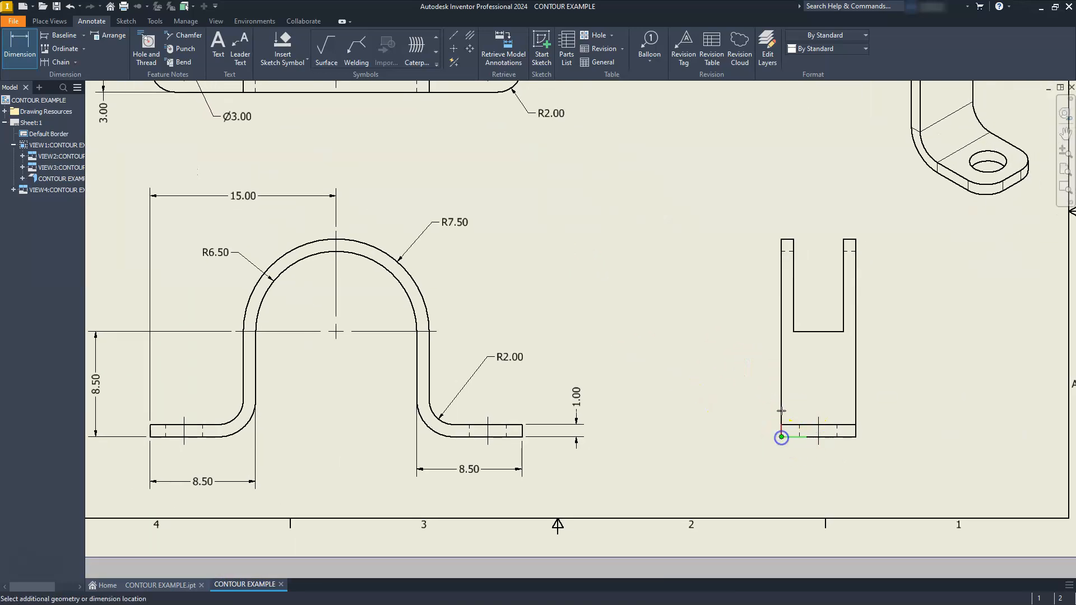
pyautogui.click(792, 332)
pyautogui.click(742, 356)
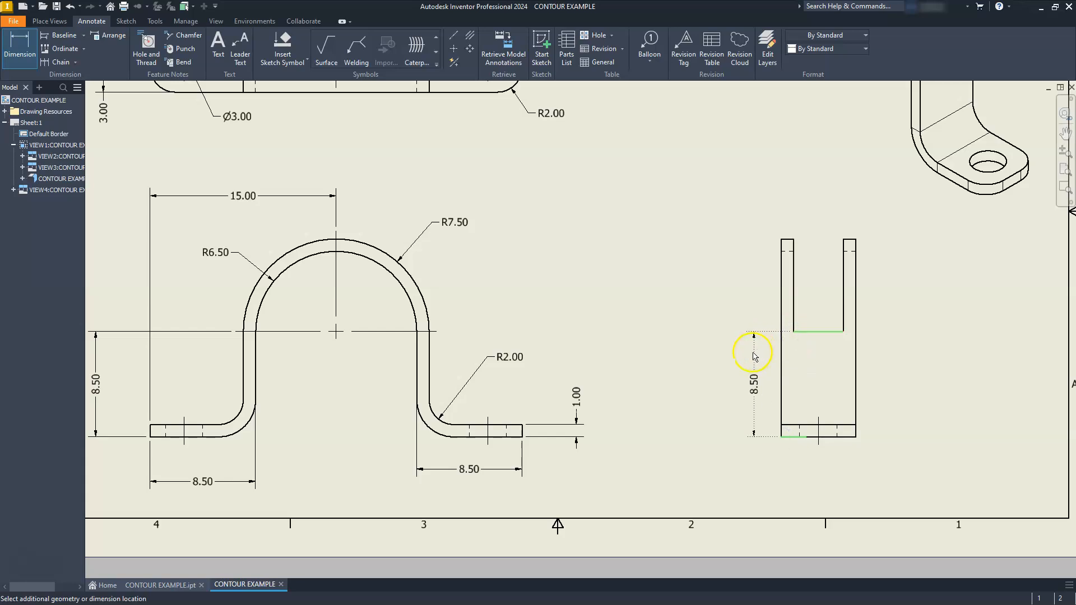
# - Dimension the side view's base width below the view, in line with the front view's right flange dimension
pyautogui.click(782, 437)
pyautogui.click(856, 437)
pyautogui.click(574, 481)
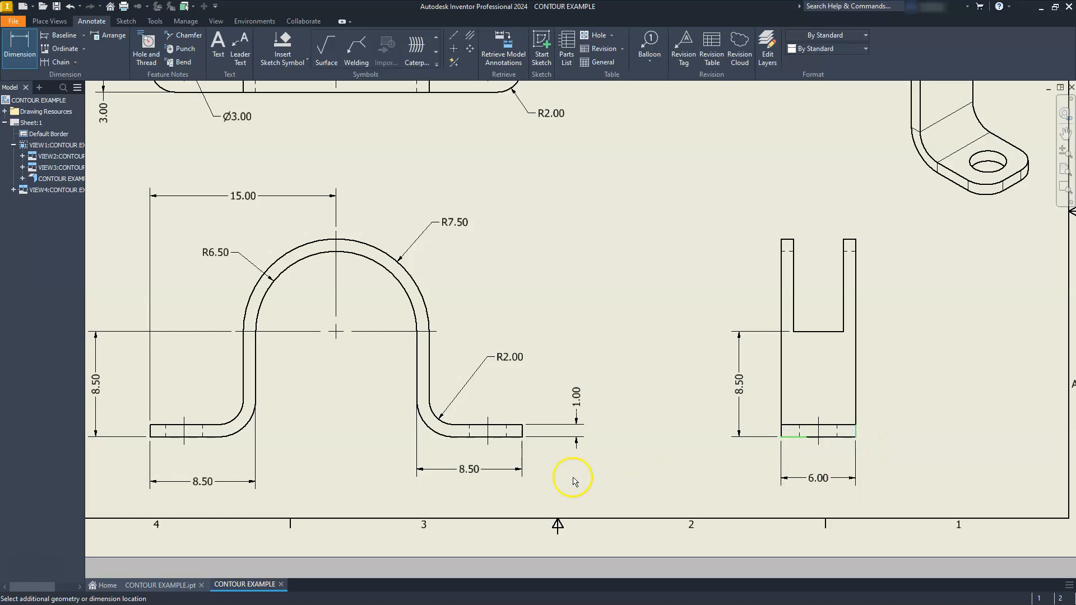
pyautogui.click(642, 469)
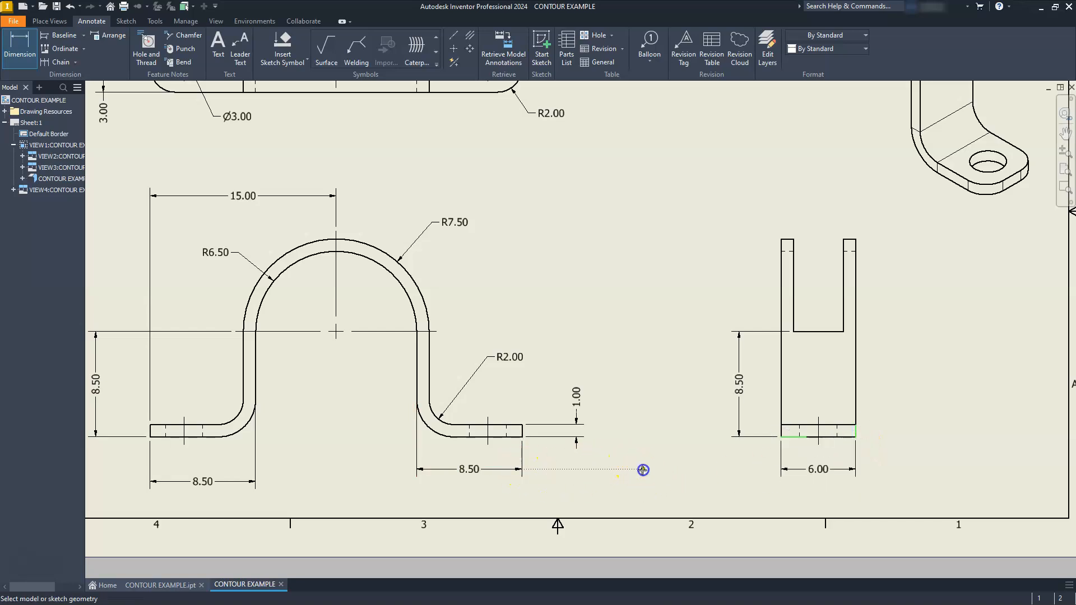
# - Dimension the side view's overall height from the base to the top of the right leg, placed right of the view
pyautogui.click(854, 443)
pyautogui.click(859, 239)
pyautogui.click(909, 311)
# - Dimension the side view's left leg width and the gap between its two legs, stacking the gap dimension above the leg dimension
pyautogui.scroll(2, 776, 225)
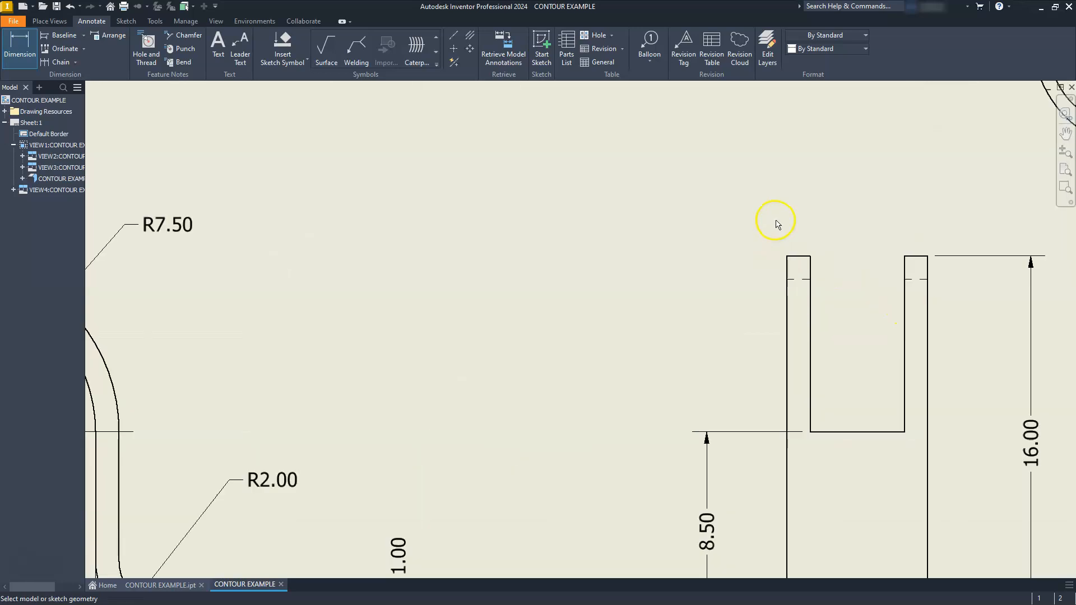
pyautogui.moveTo(896, 230)
pyautogui.mouseDown(button='middle')
pyautogui.moveTo(716, 300)
pyautogui.moveTo(617, 315)
pyautogui.mouseUp(button='middle')
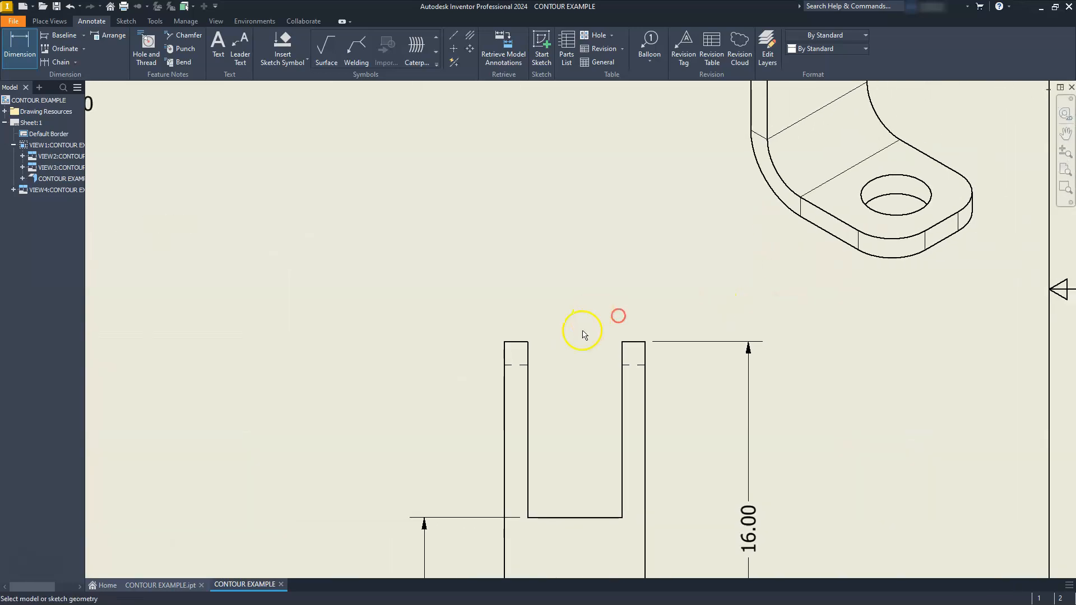
pyautogui.click(505, 346)
pyautogui.click(526, 341)
pyautogui.click(520, 294)
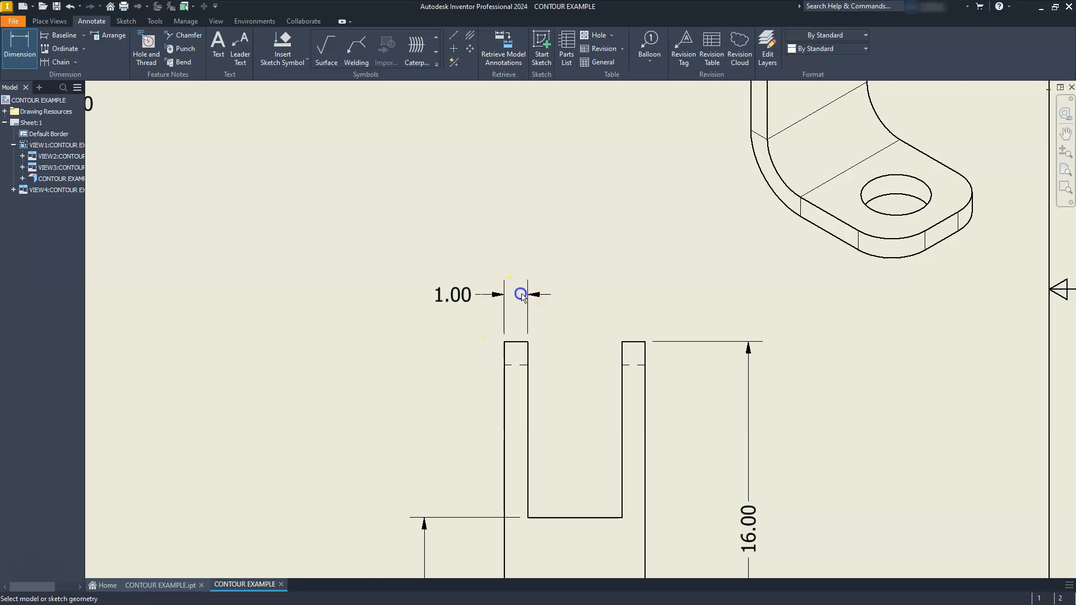
pyautogui.click(529, 342)
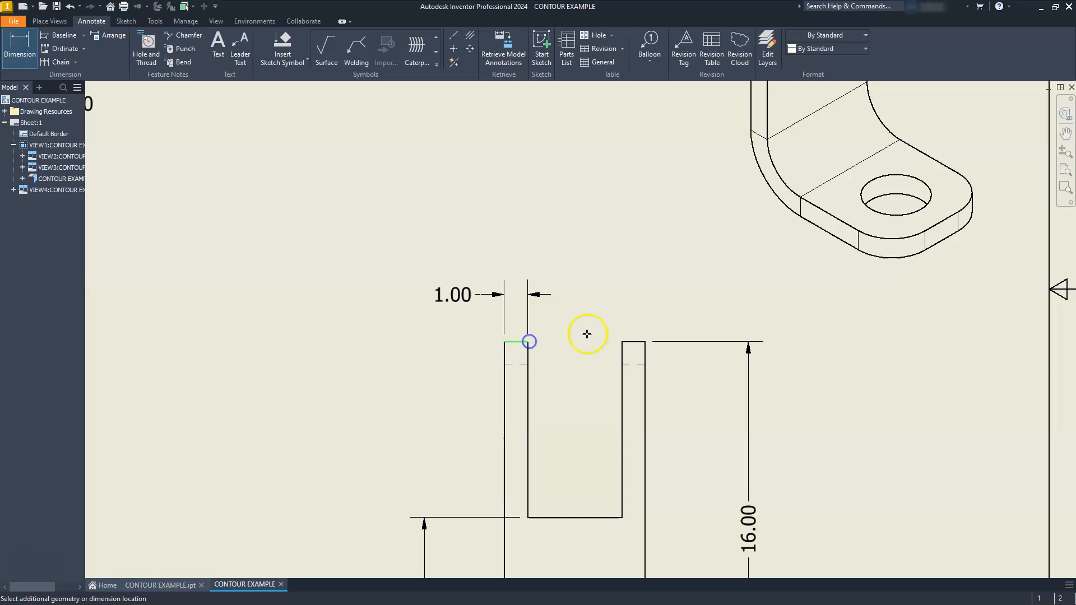
pyautogui.click(624, 345)
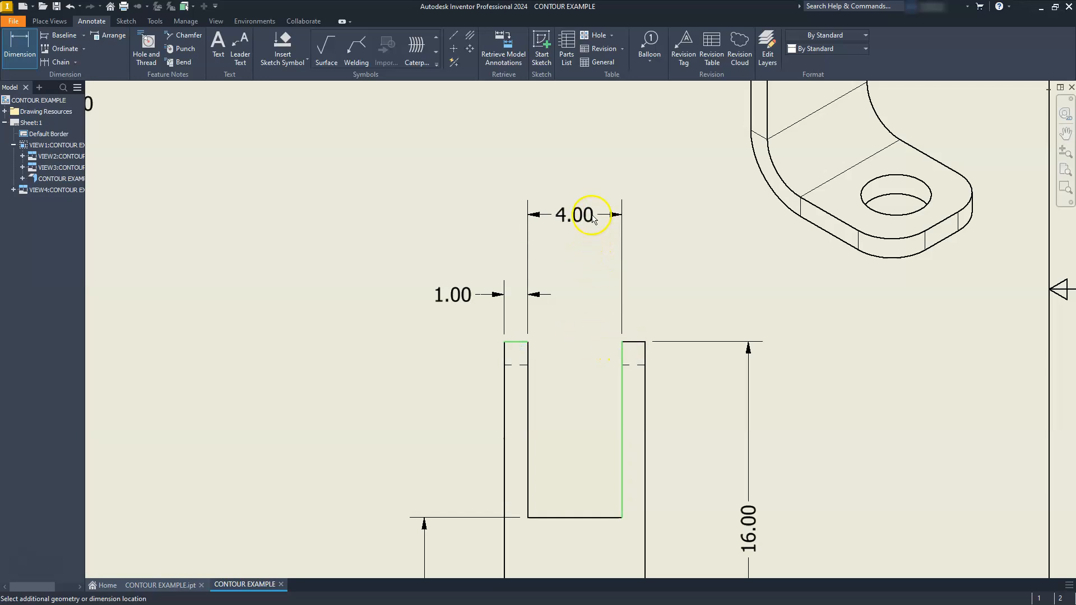
pyautogui.click(592, 211)
# - Add a new blank sheet to the drawing for the flat pattern
pyautogui.scroll(-5, 641, 250)
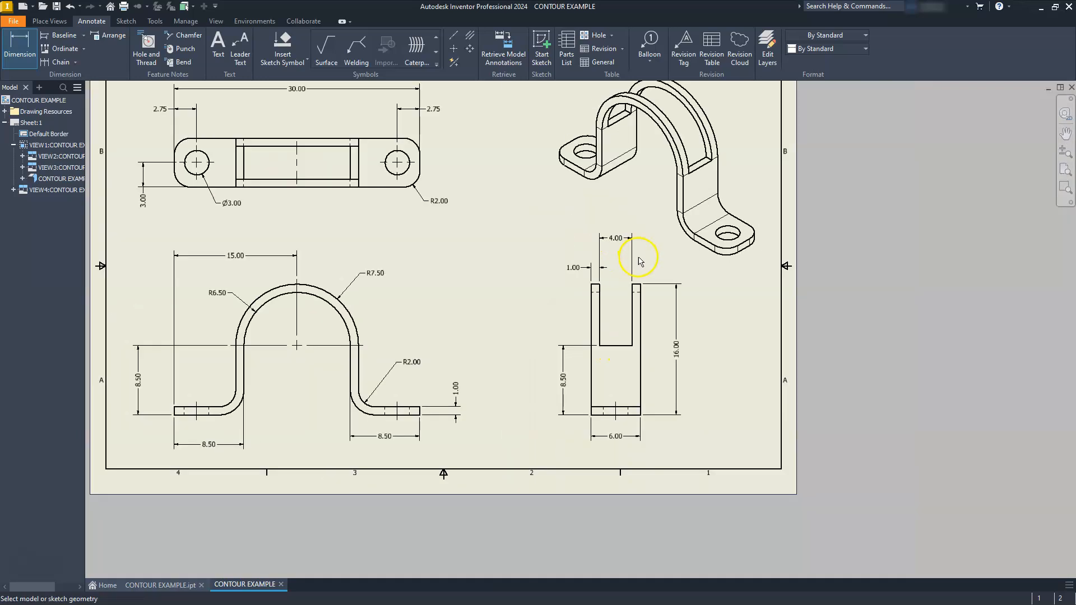
pyautogui.scroll(-2, 639, 420)
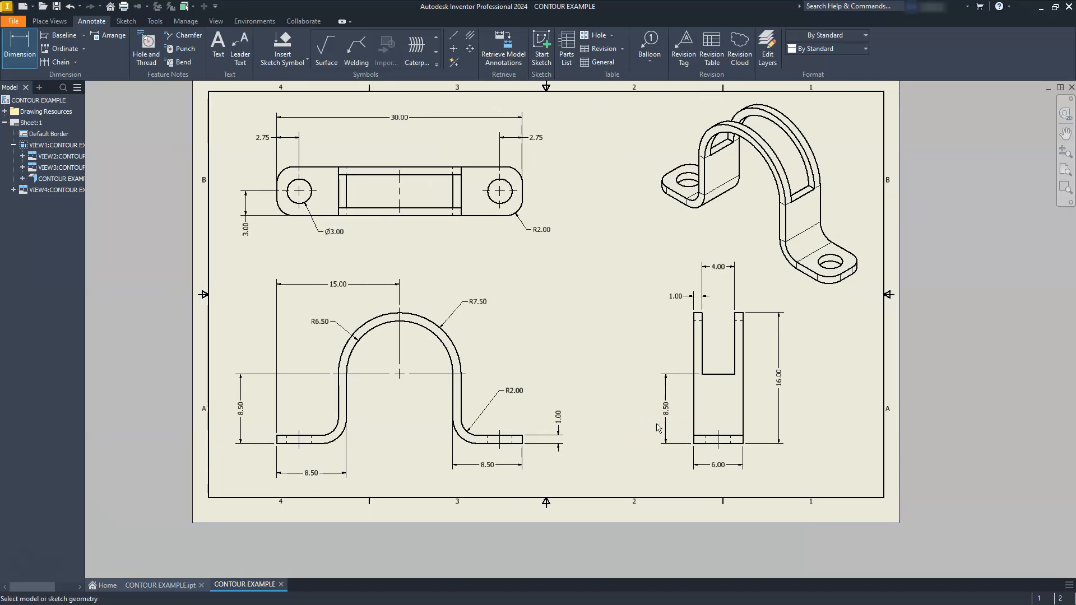
pyautogui.moveTo(637, 388); pyautogui.dragTo(645, 411, button='middle')
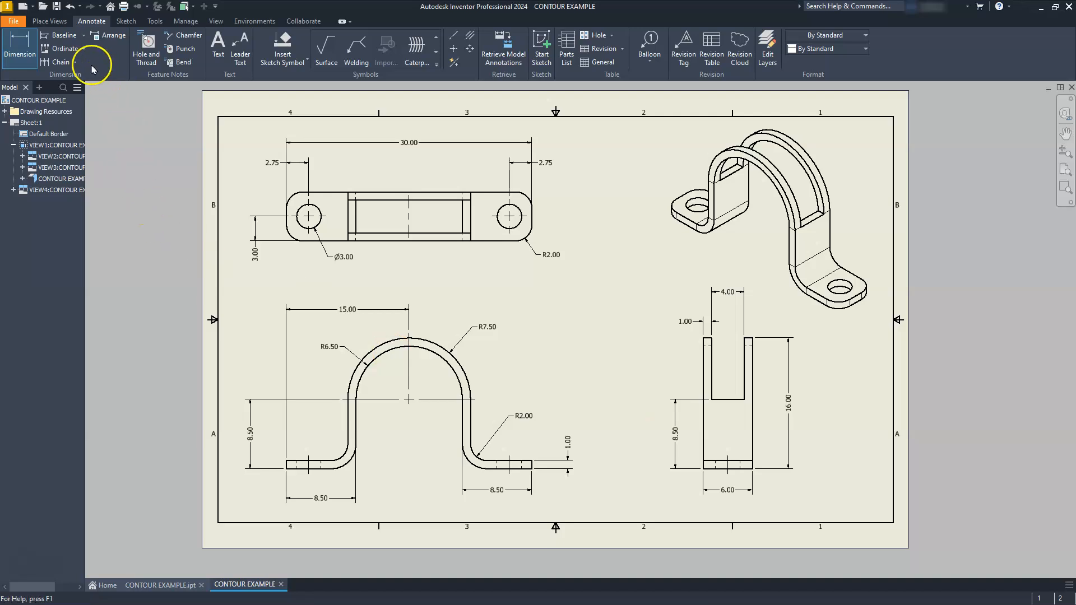
pyautogui.click(50, 23)
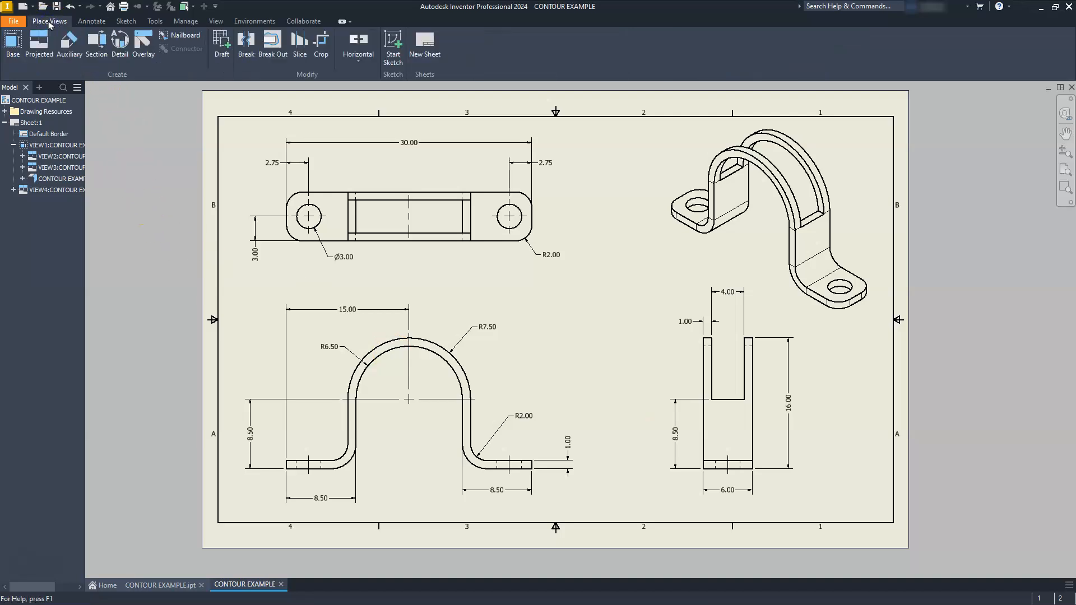
pyautogui.click(425, 42)
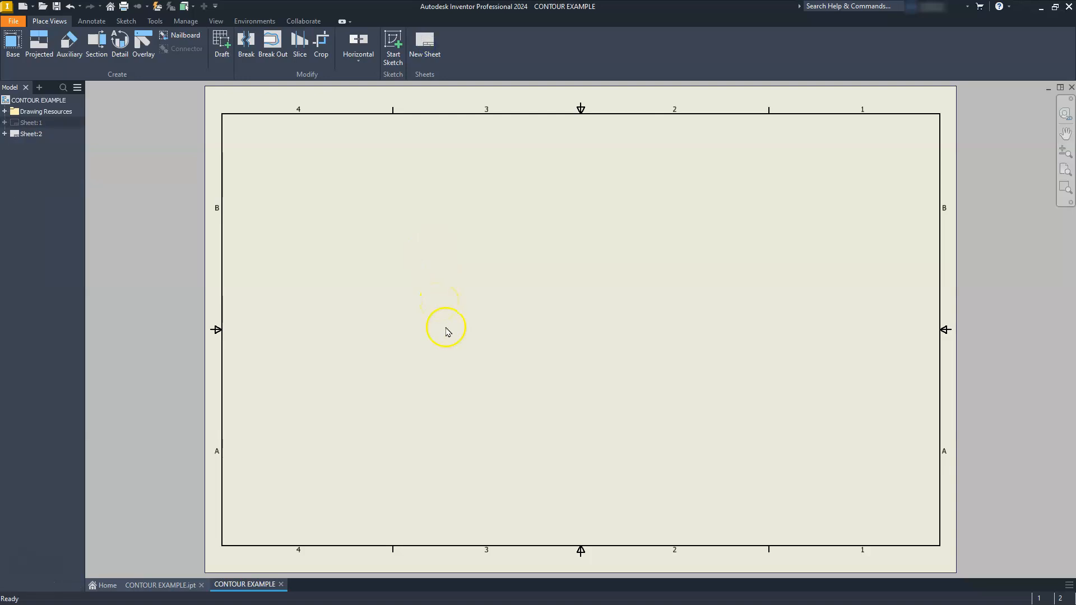
# - Place a flat pattern base view of the clamp at 5:1 scale near the middle of the new sheet
pyautogui.click(15, 38)
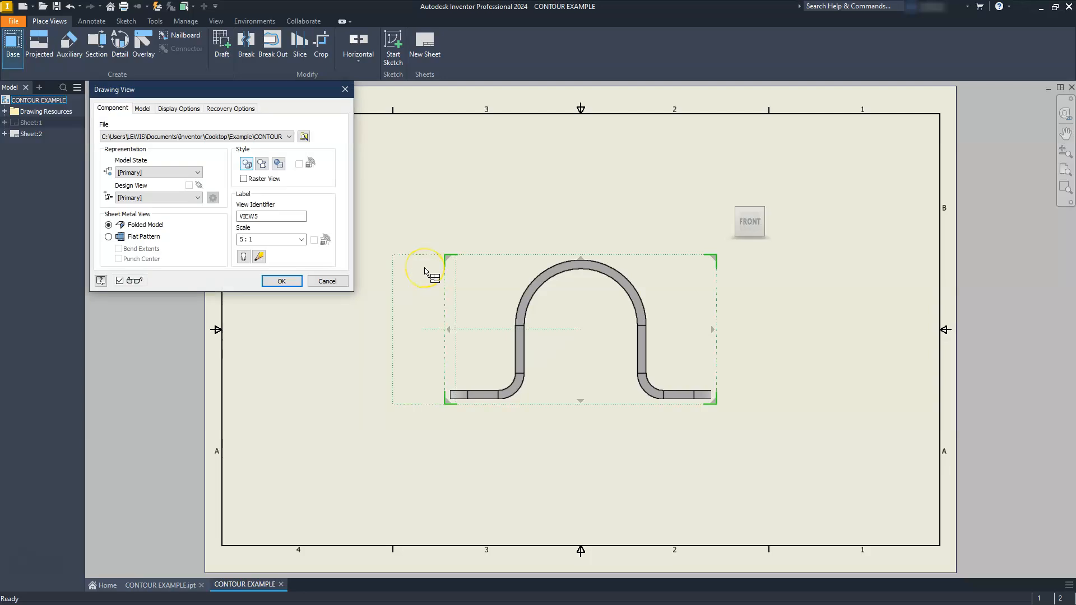
pyautogui.click(109, 236)
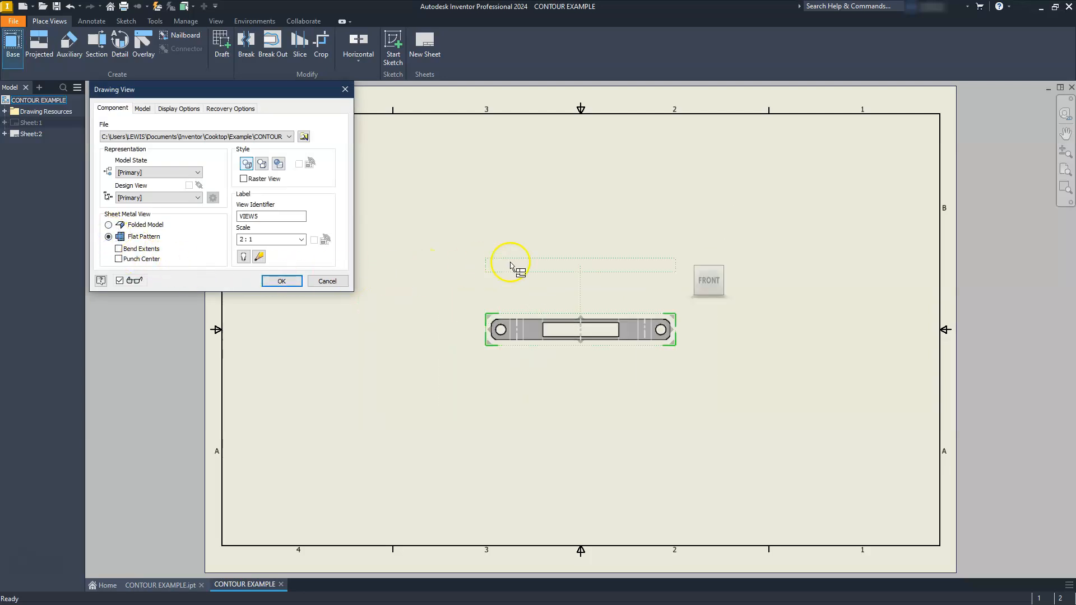
pyautogui.moveTo(674, 318); pyautogui.dragTo(886, 178)
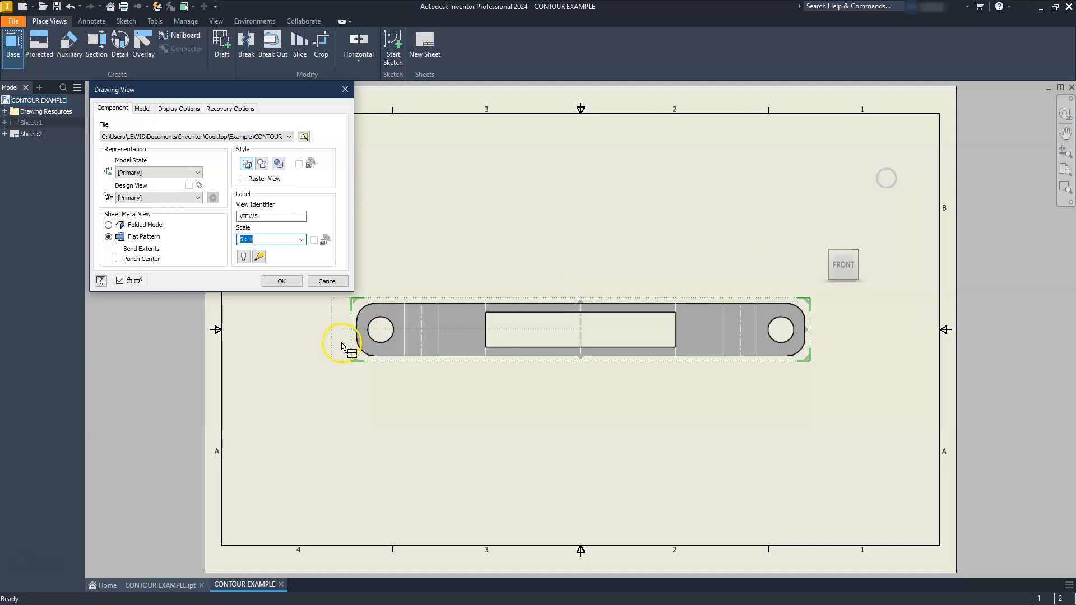
pyautogui.moveTo(577, 311); pyautogui.dragTo(564, 331)
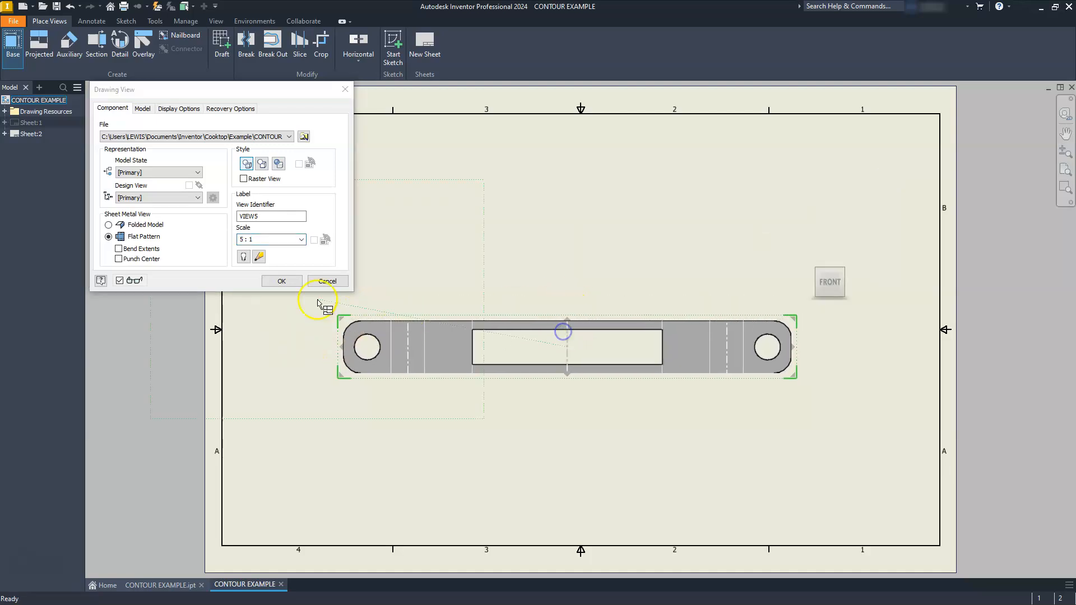
pyautogui.click(282, 281)
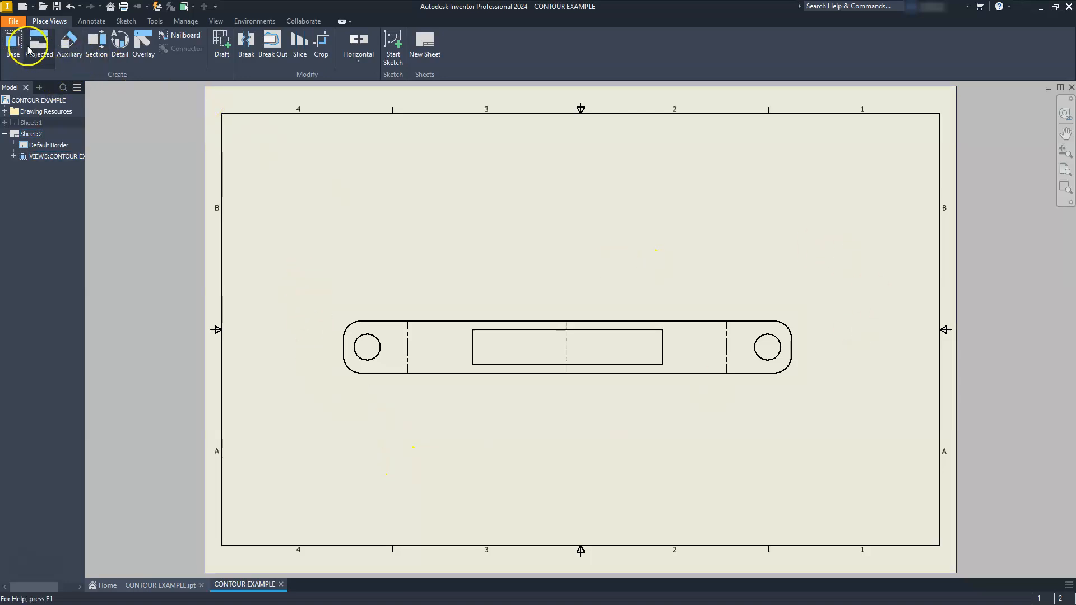
# - Dimension the flat pattern's overall length between its rounded ends, placed above the view
pyautogui.click(90, 20)
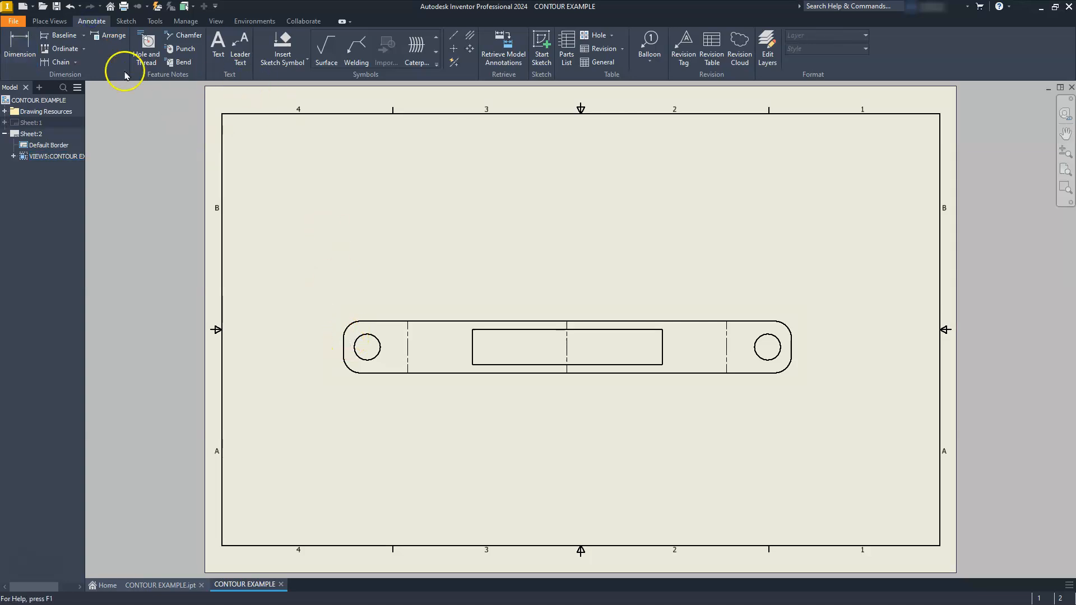
pyautogui.click(20, 48)
pyautogui.click(344, 340)
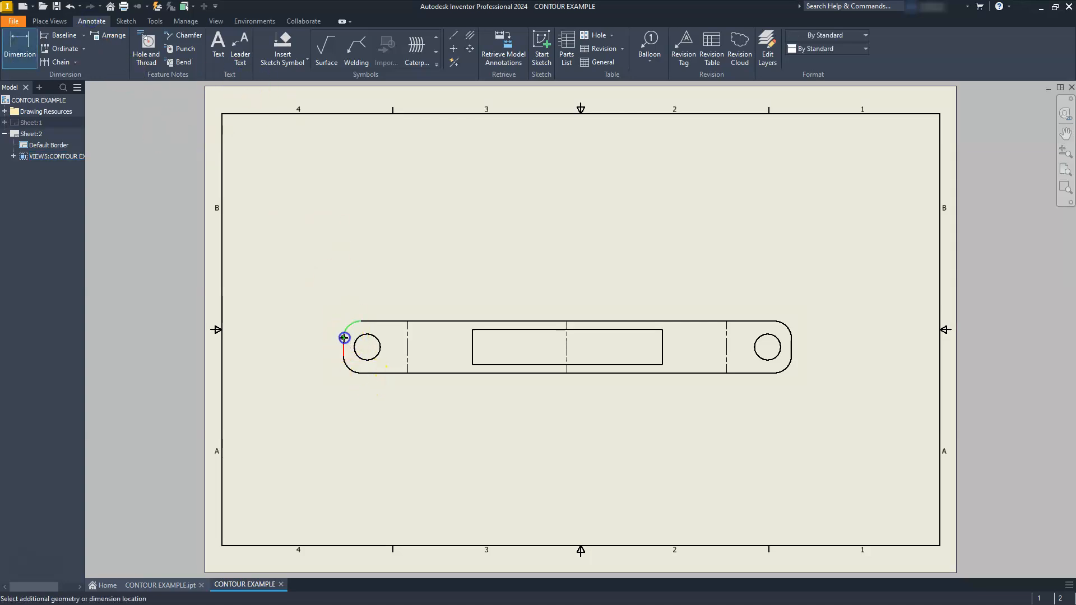
pyautogui.click(792, 338)
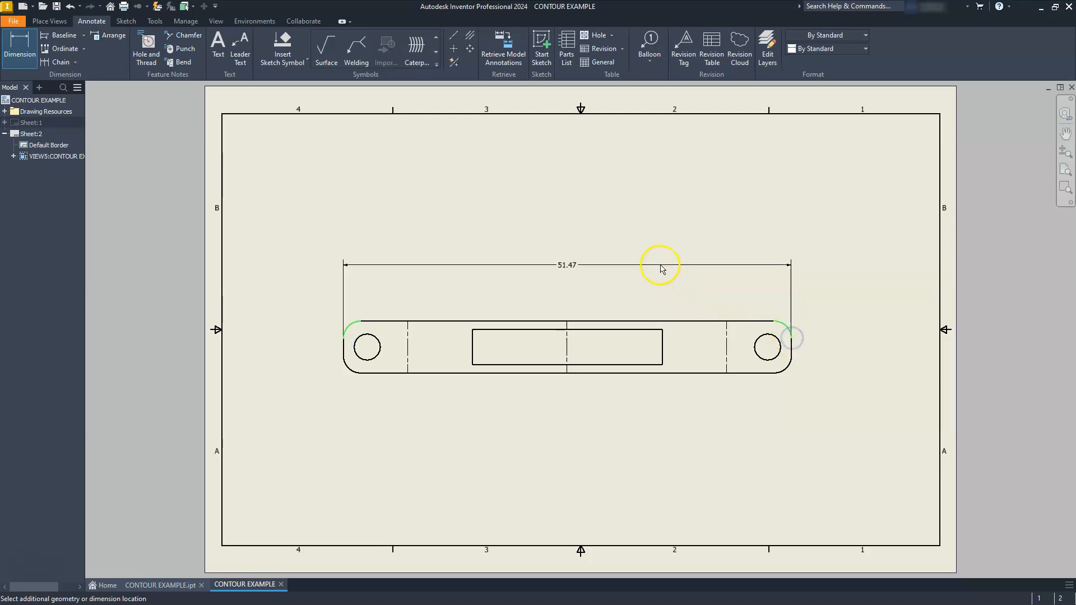
pyautogui.click(661, 264)
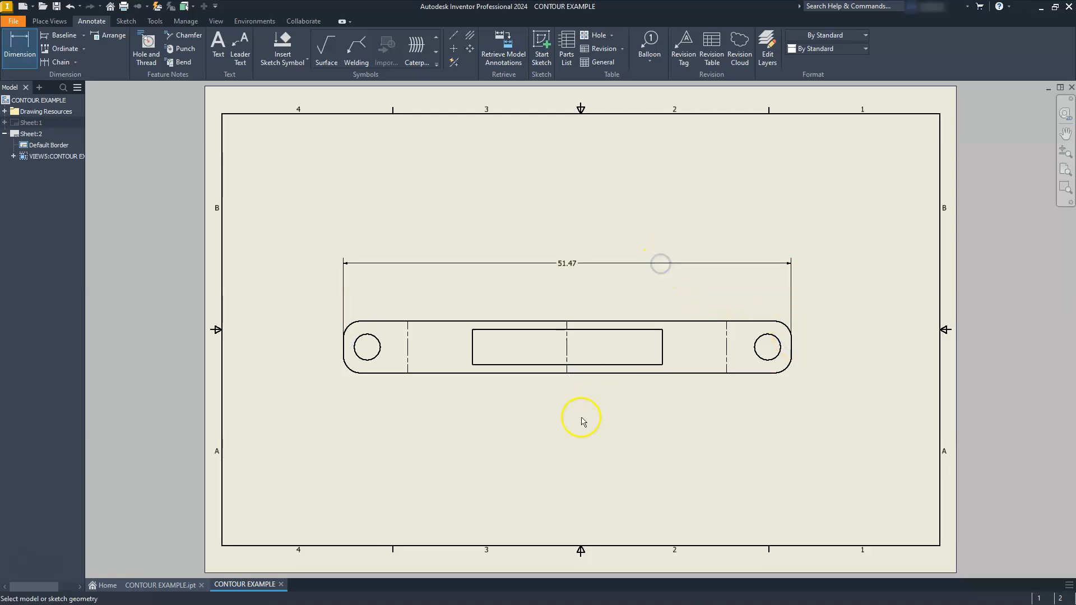
# - Dimension the distance from each end of the flat pattern to its nearest bend centerline, placed below the overall length dimension
pyautogui.click(407, 331)
pyautogui.click(344, 336)
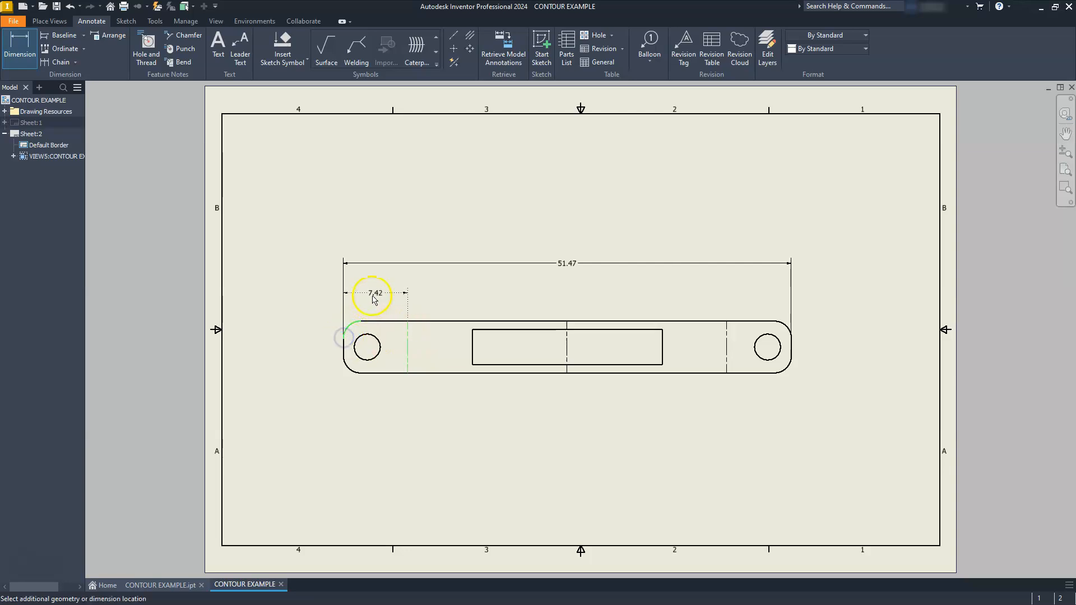
pyautogui.click(375, 299)
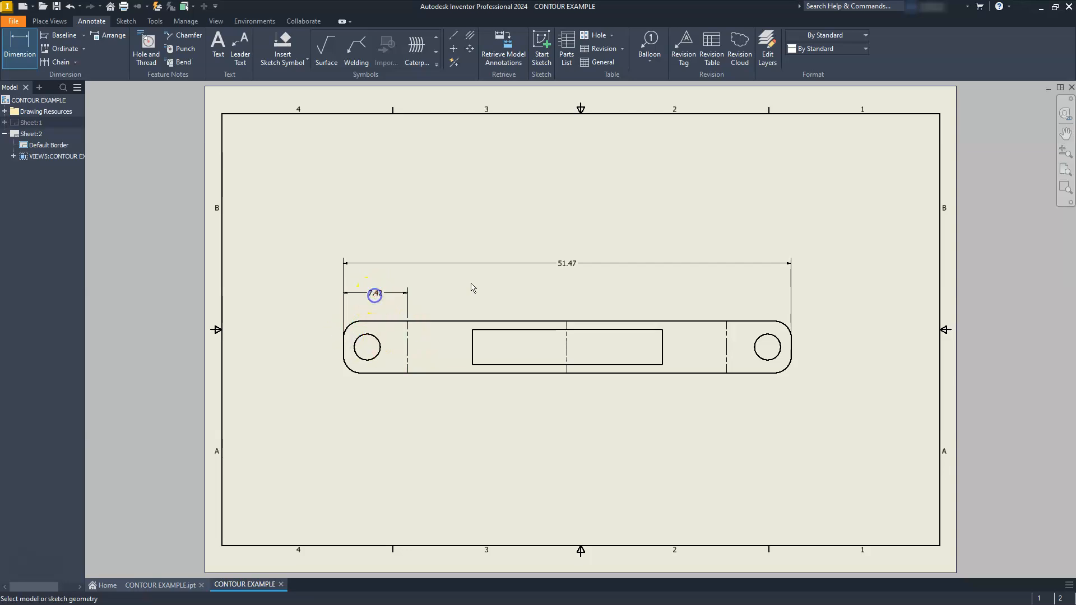
pyautogui.click(793, 339)
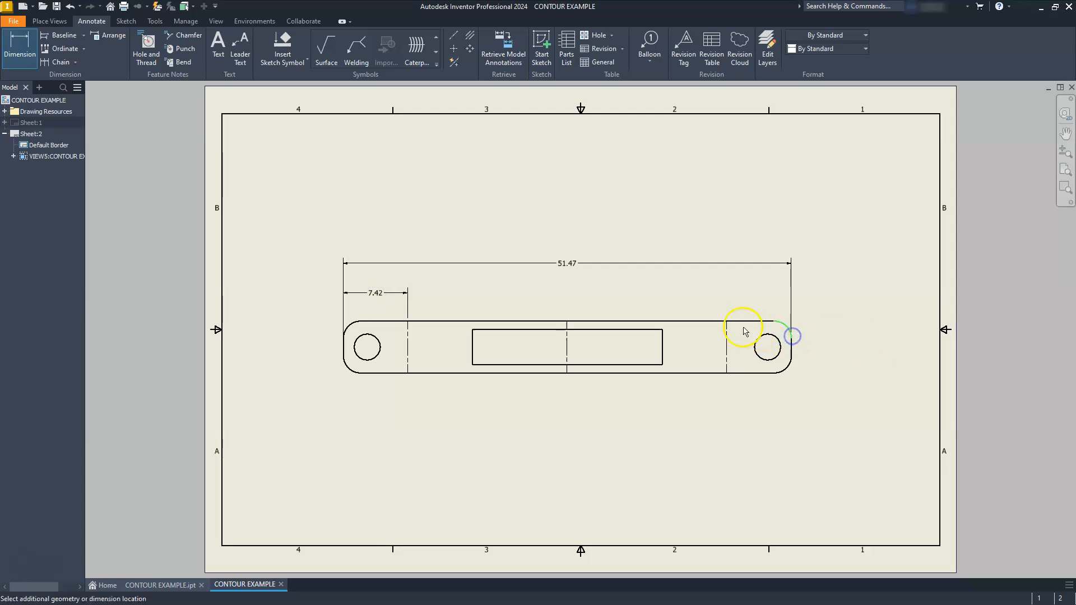
pyautogui.click(728, 321)
pyautogui.click(751, 297)
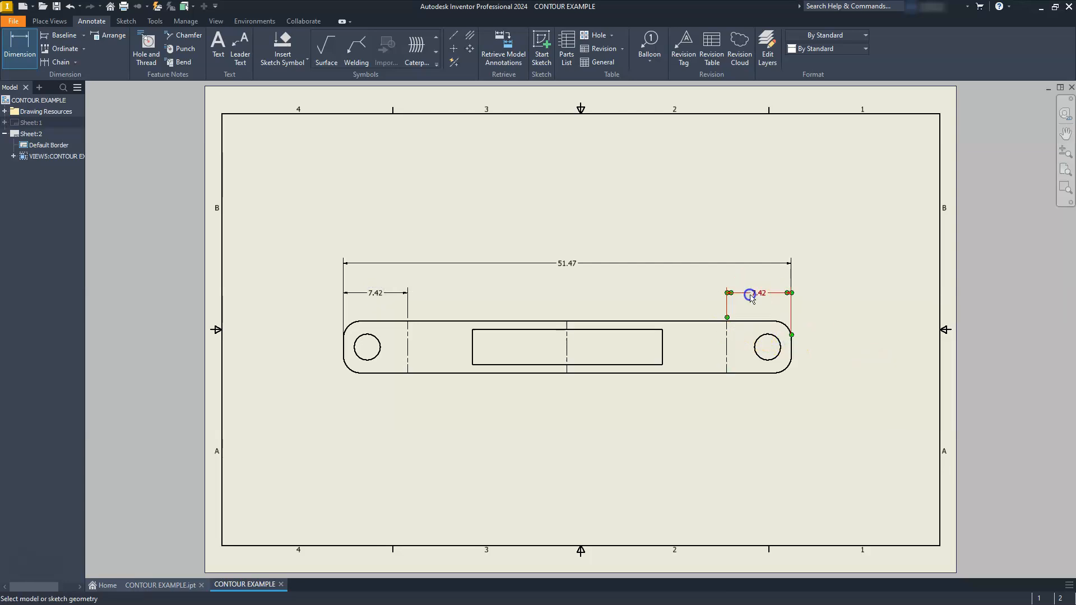
# - Dimension the rectangular cutout's height inside the cutout and its length below the view
pyautogui.click(632, 330)
pyautogui.click(632, 365)
pyautogui.click(621, 349)
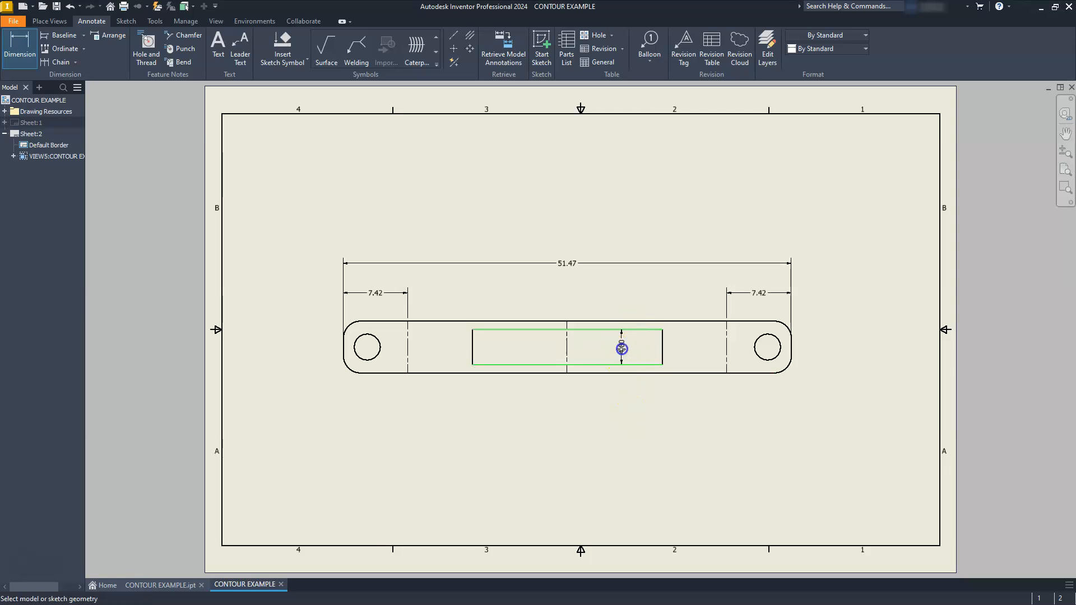
pyautogui.click(490, 365)
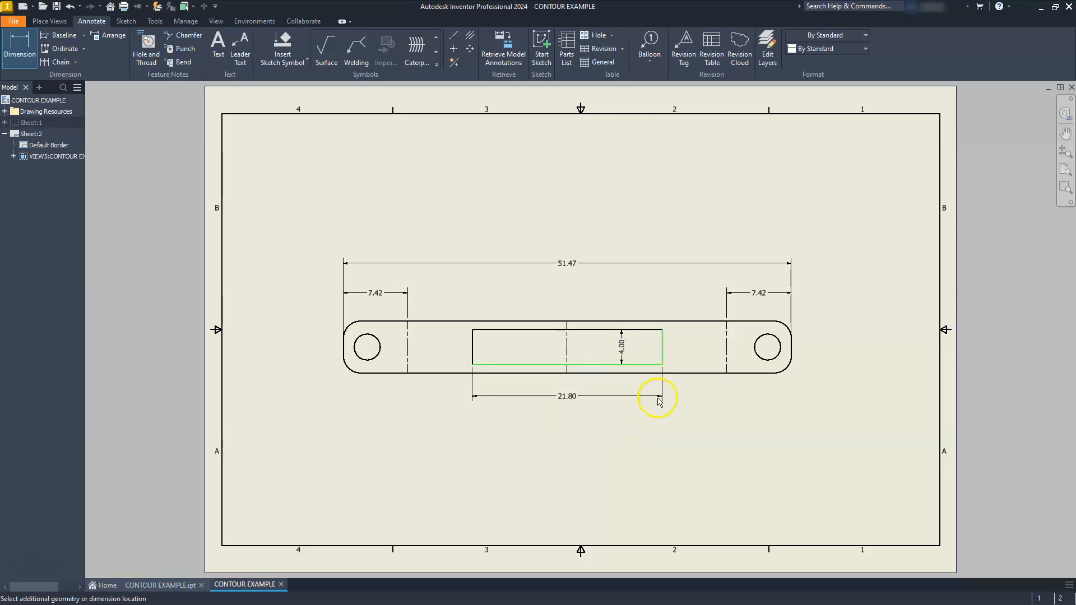
pyautogui.click(657, 404)
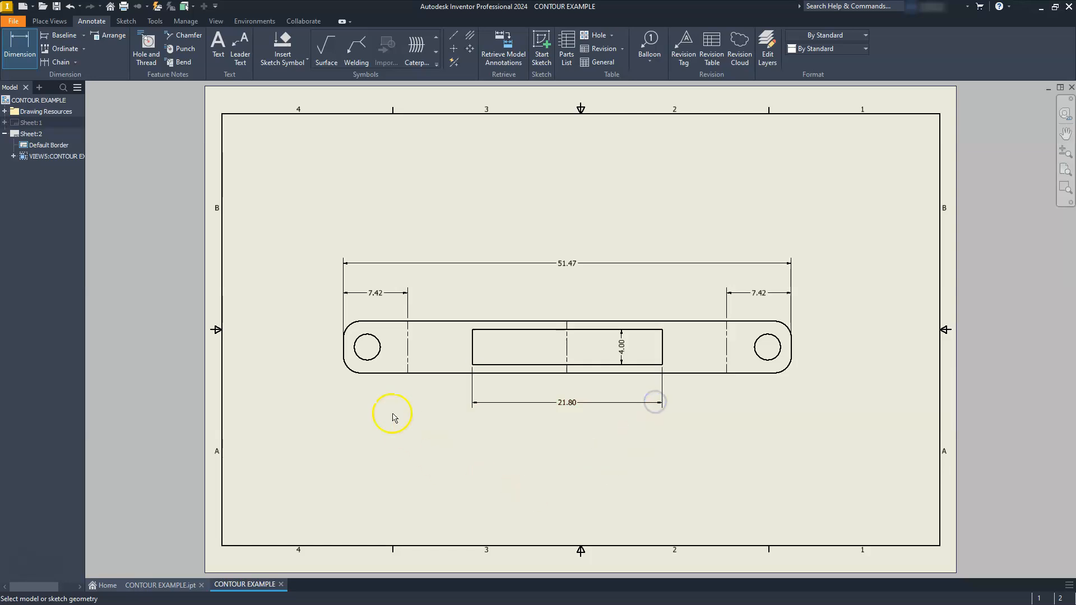
# - Dimension from the flat pattern's left end to the cutout's left edge, in line with the cutout length dimension
pyautogui.click(344, 358)
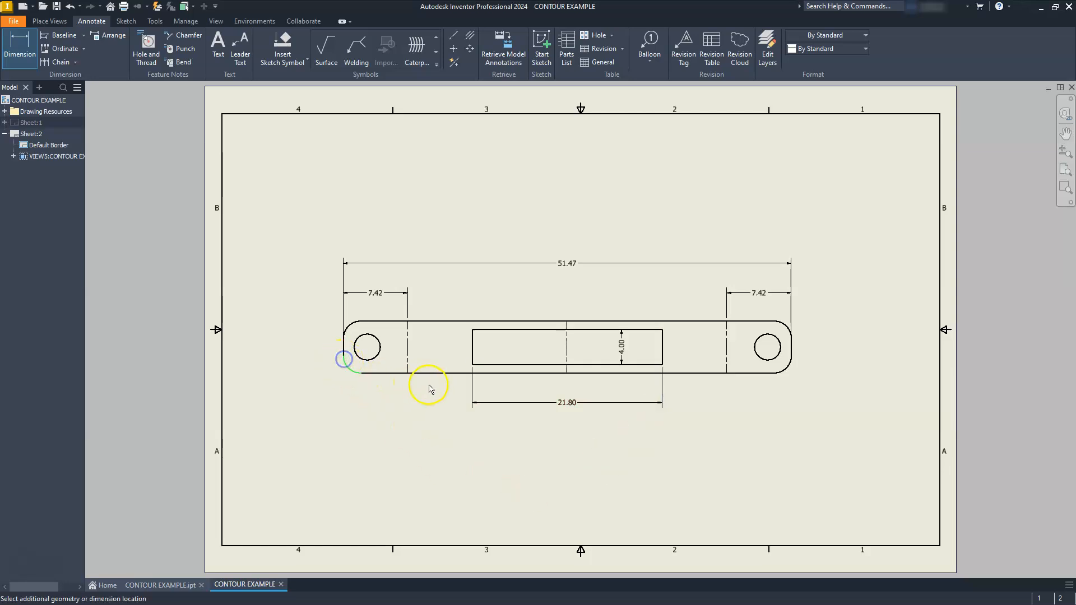
pyautogui.click(473, 362)
pyautogui.click(441, 401)
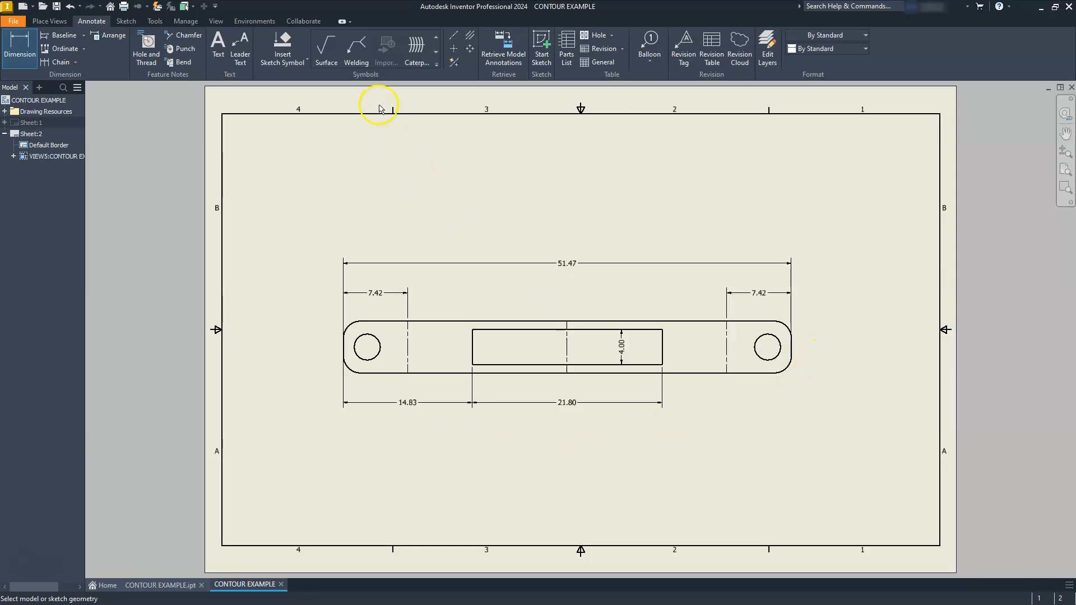
# - Add center marks to both holes of the flat pattern
pyautogui.click(454, 48)
pyautogui.click(762, 333)
pyautogui.click(365, 348)
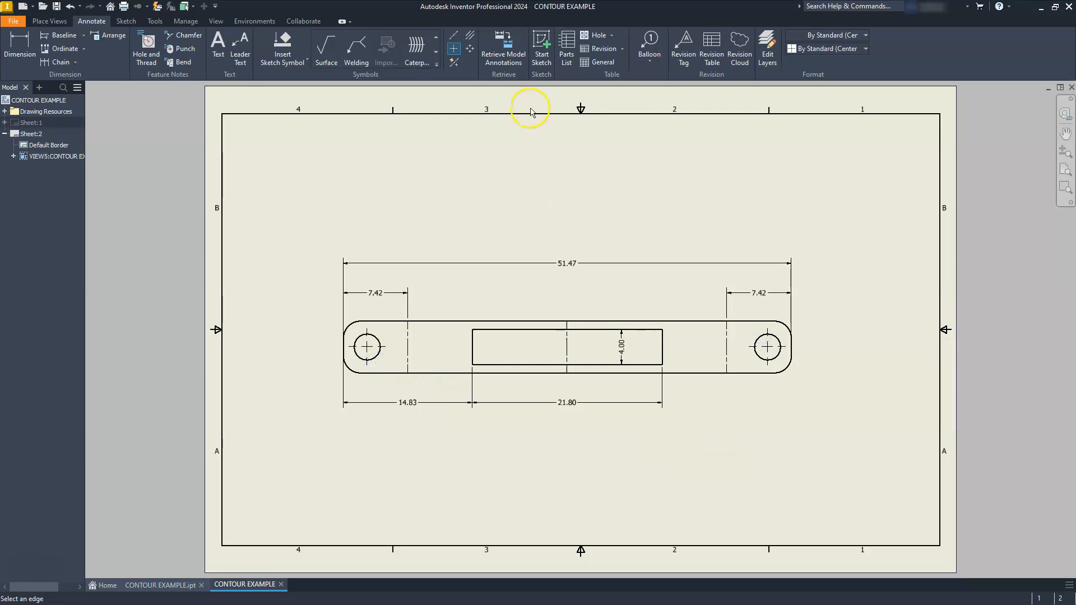
# - Dimension the horizontal distance from the right hole's center mark to the flat pattern's right end, placed below the view
pyautogui.click(19, 47)
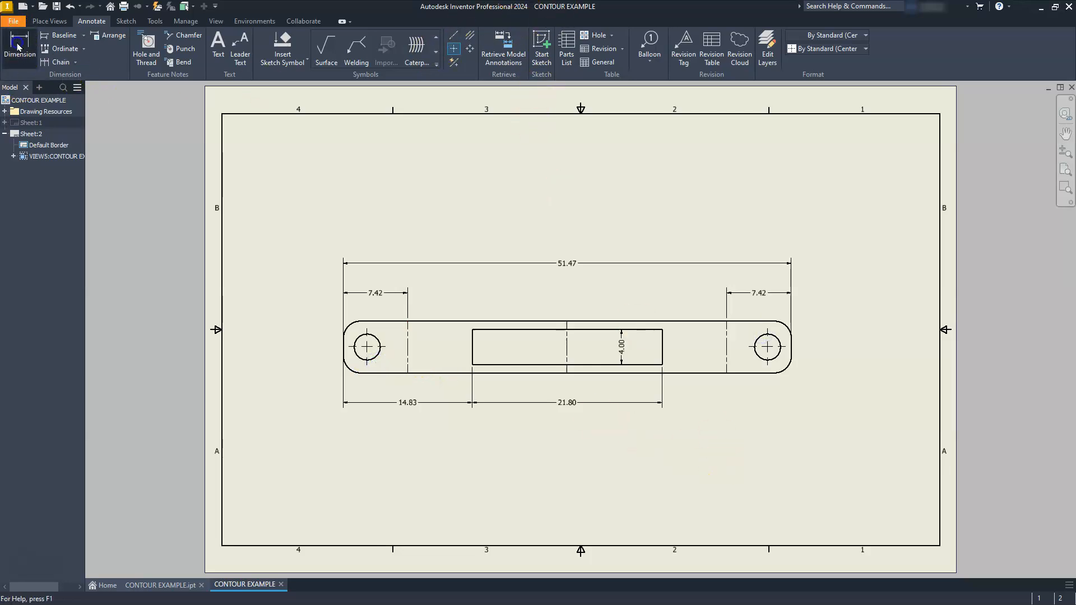
pyautogui.click(766, 371)
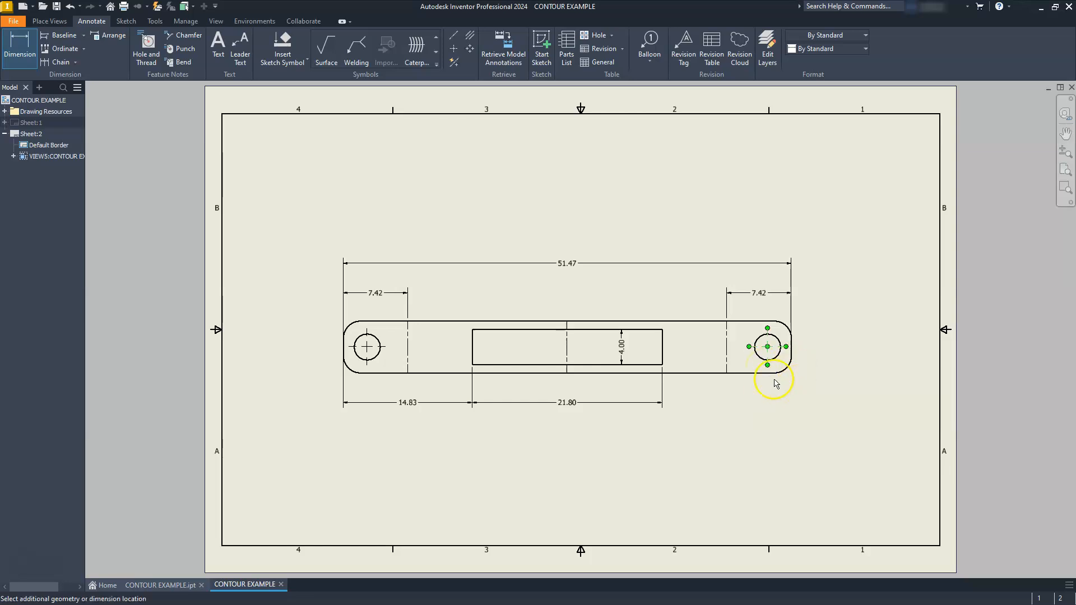
pyautogui.click(28, 56)
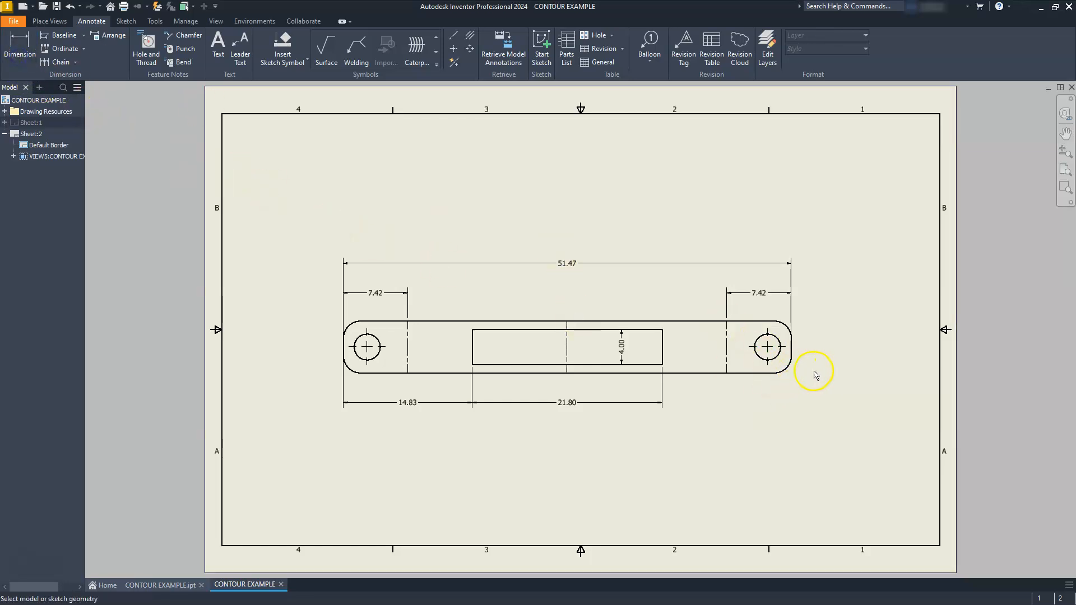
pyautogui.click(792, 357)
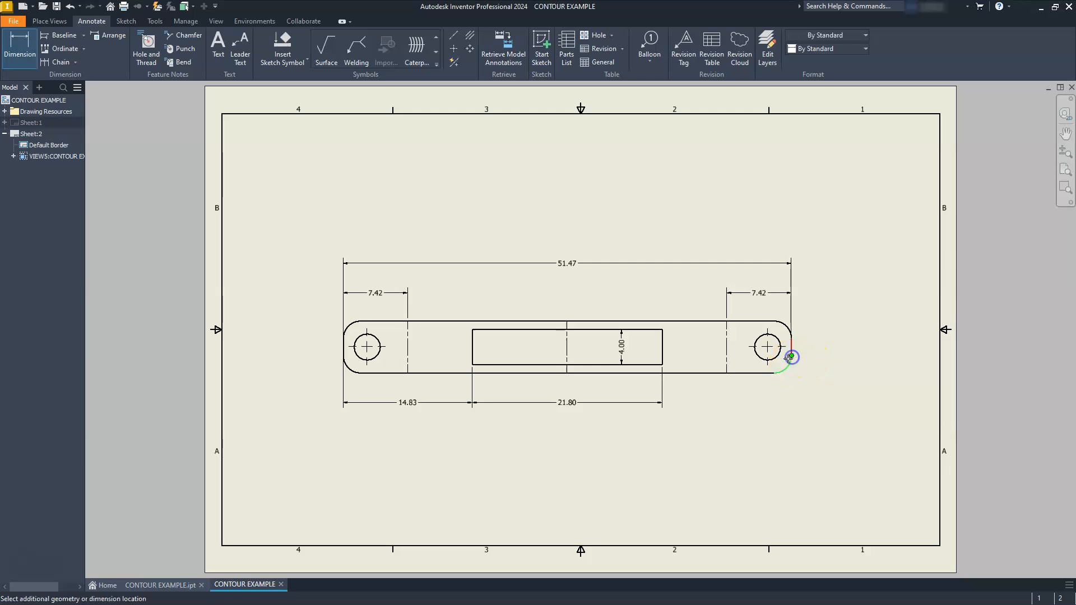
pyautogui.click(767, 366)
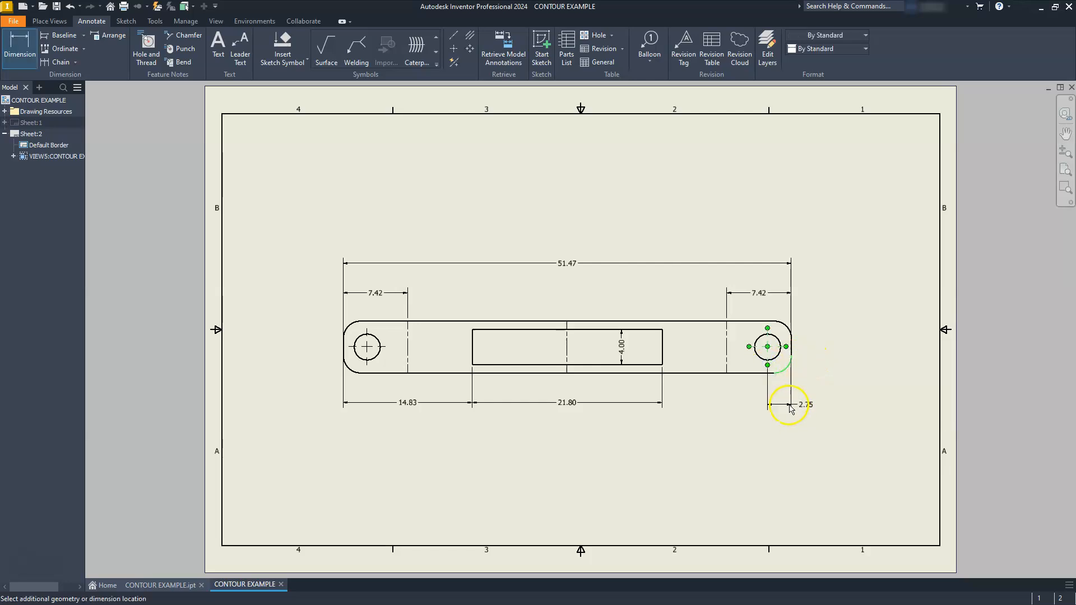
pyautogui.click(788, 403)
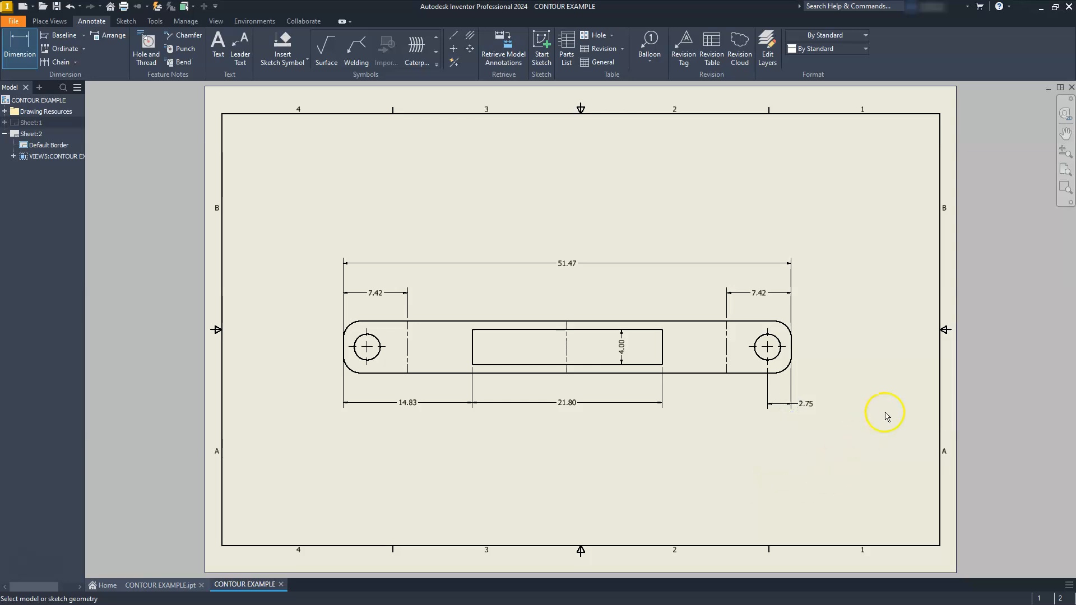
# - Dimension the vertical distance from the right hole's center mark to the flat pattern's bottom edge, placed right of the view
pyautogui.click(19, 46)
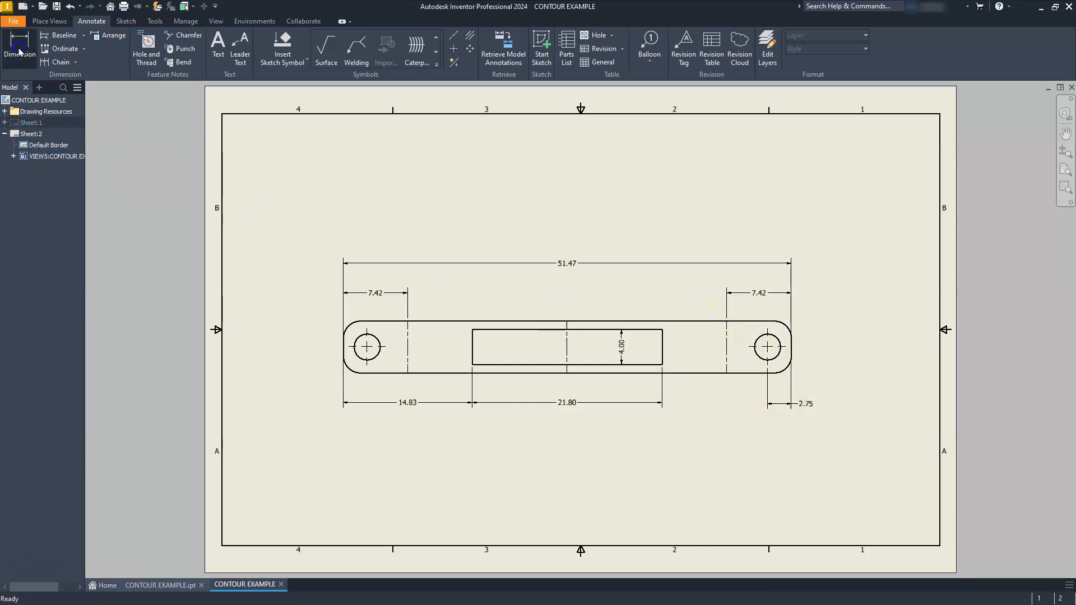
pyautogui.click(774, 376)
pyautogui.click(784, 361)
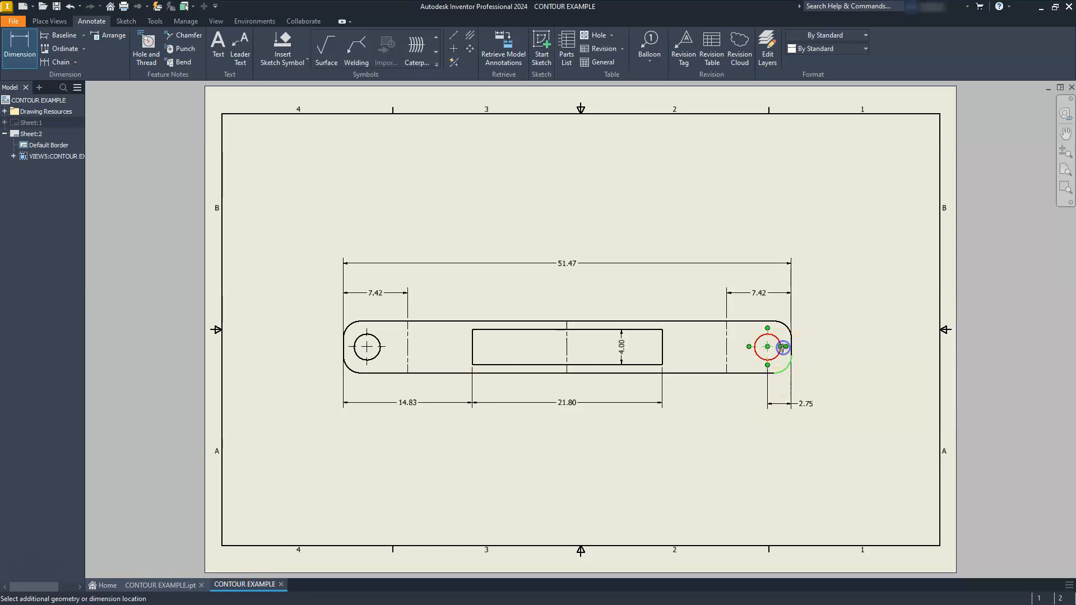
pyautogui.click(832, 361)
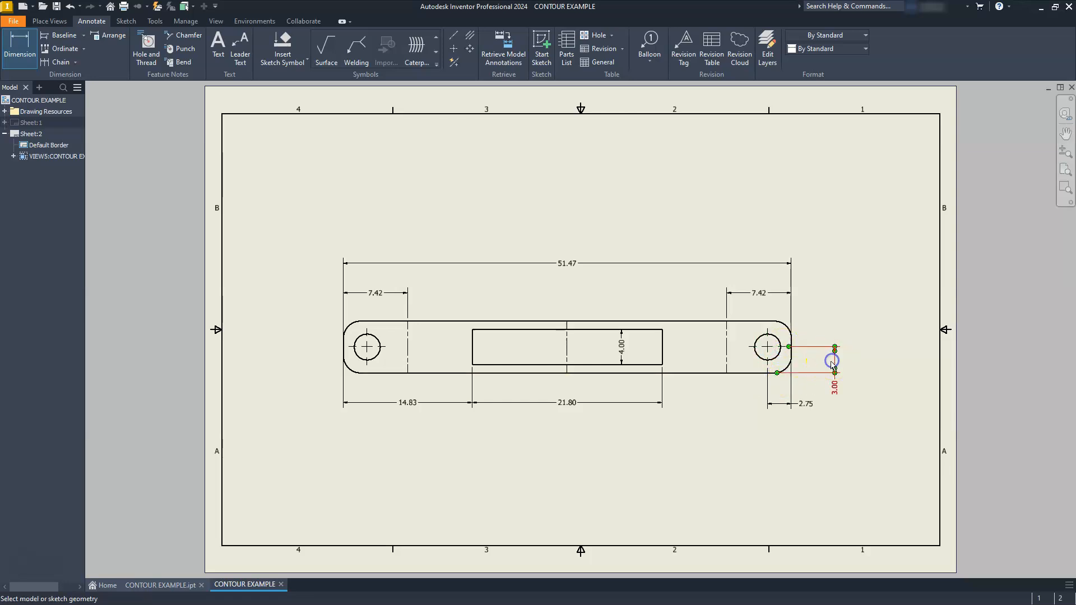
pyautogui.press('Escape')
pyautogui.scroll(-3, 653, 374)
pyautogui.scroll(4, 654, 376)
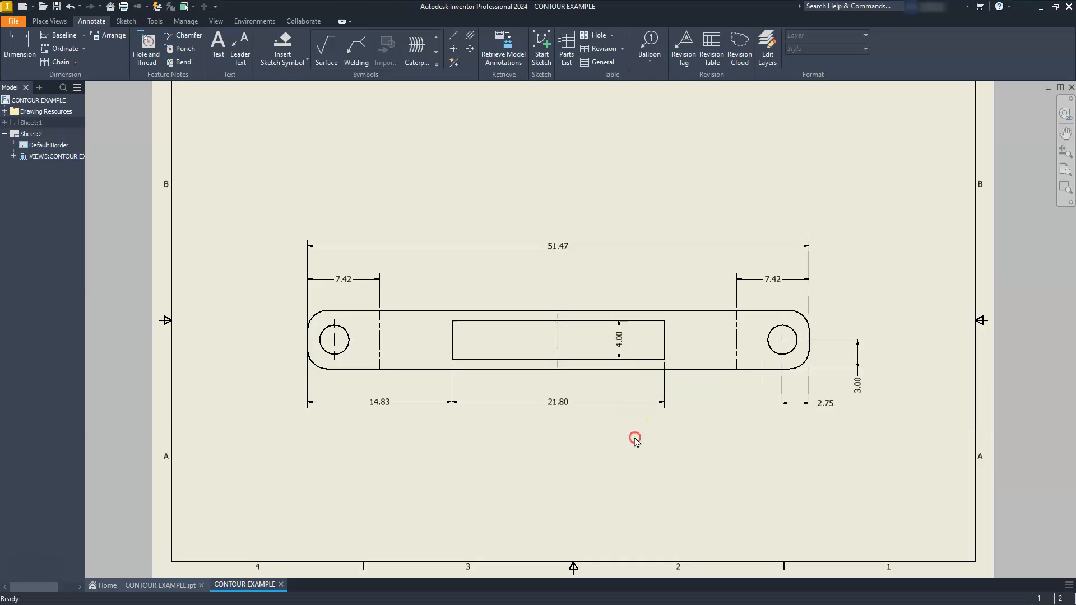
pyautogui.moveTo(629, 440); pyautogui.dragTo(663, 449, button='middle')
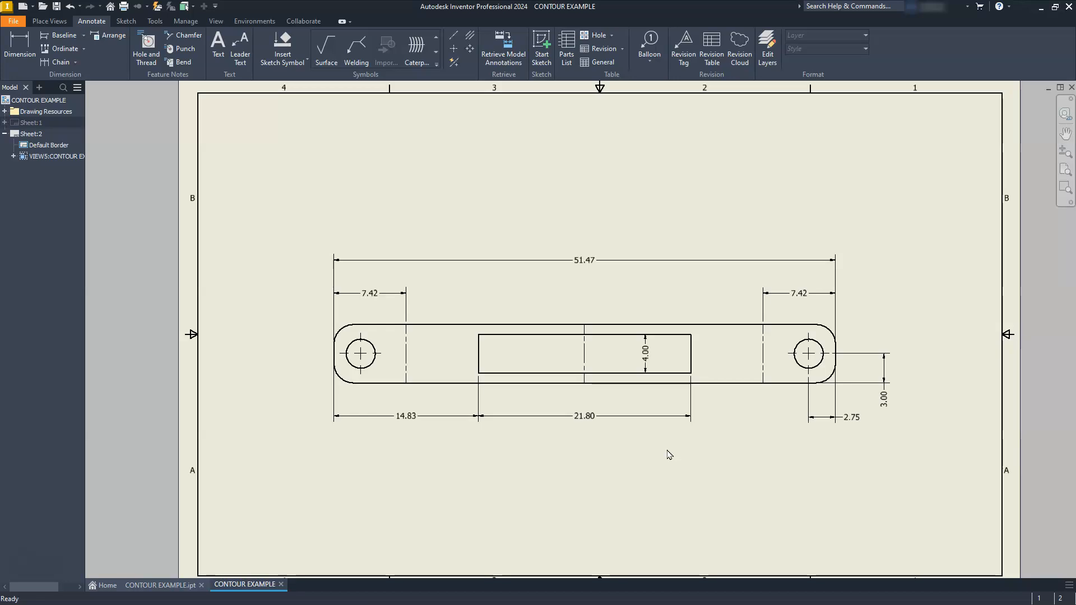
# - Activate Sheet:1 and extend the top view's vertical centerline past both the upper and lower edges of the part outline
pyautogui.doubleClick(14, 123)
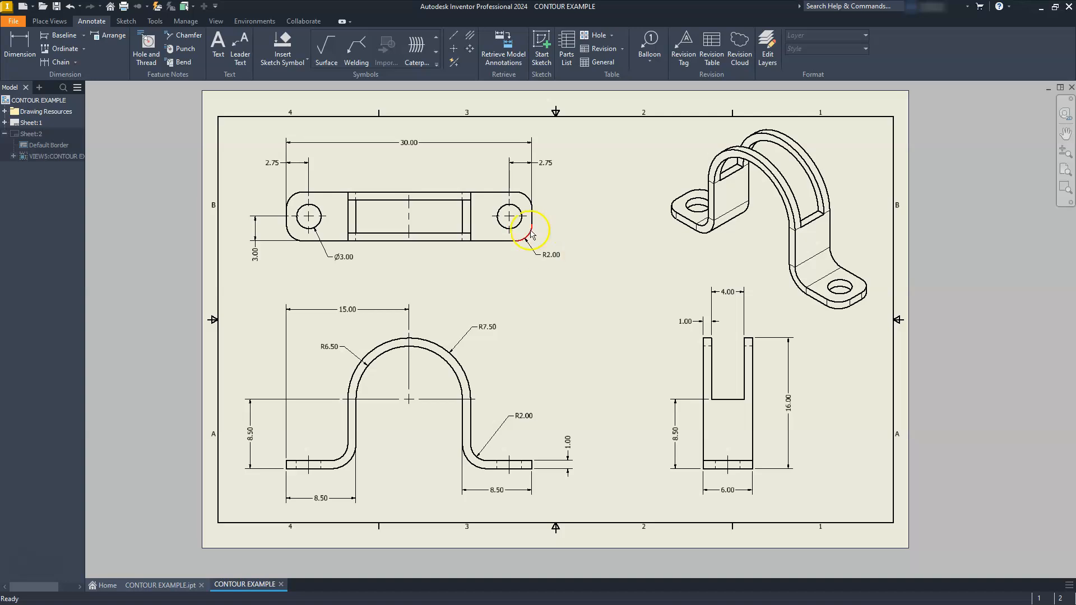
pyautogui.scroll(-3, 399, 181)
pyautogui.scroll(6, 456, 204)
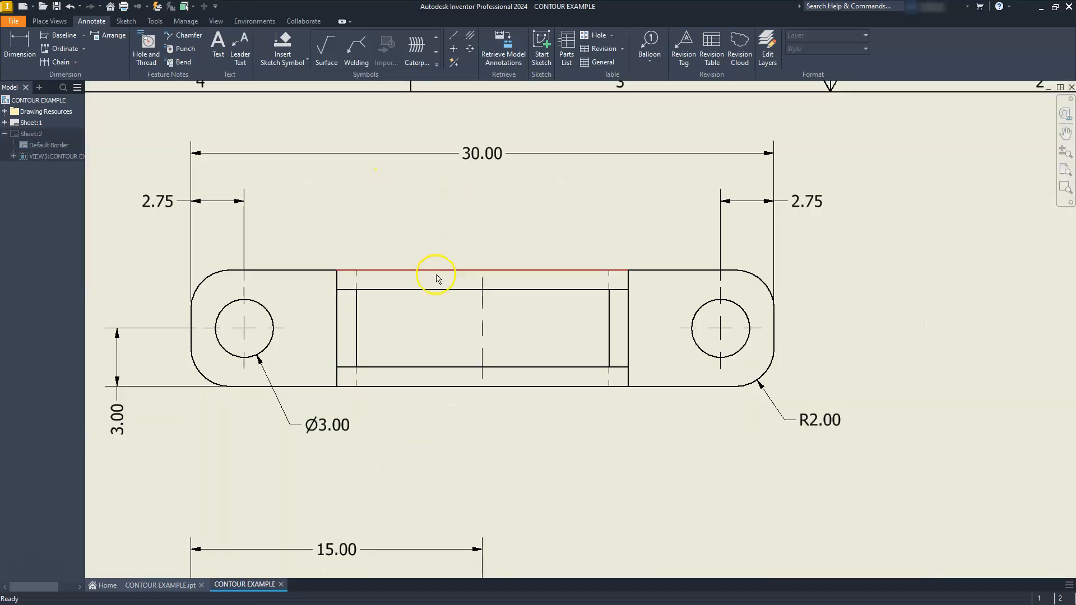
pyautogui.moveTo(483, 278); pyautogui.dragTo(487, 247)
pyautogui.moveTo(482, 381); pyautogui.dragTo(479, 406)
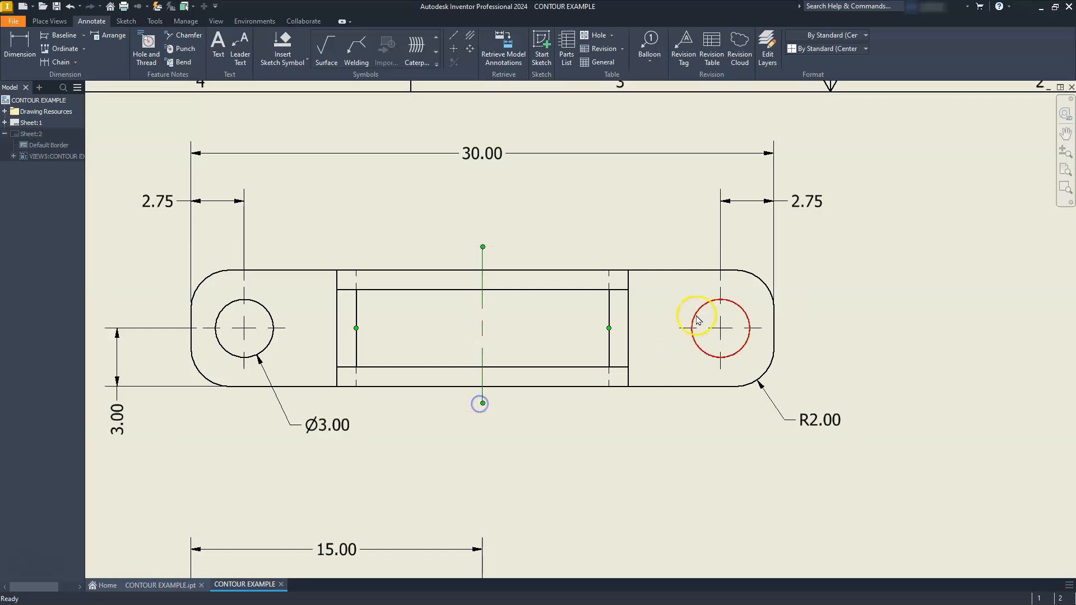
# - Extend the lower end of the arch's center mark in the front view slightly below its center
pyautogui.scroll(5, 684, 392)
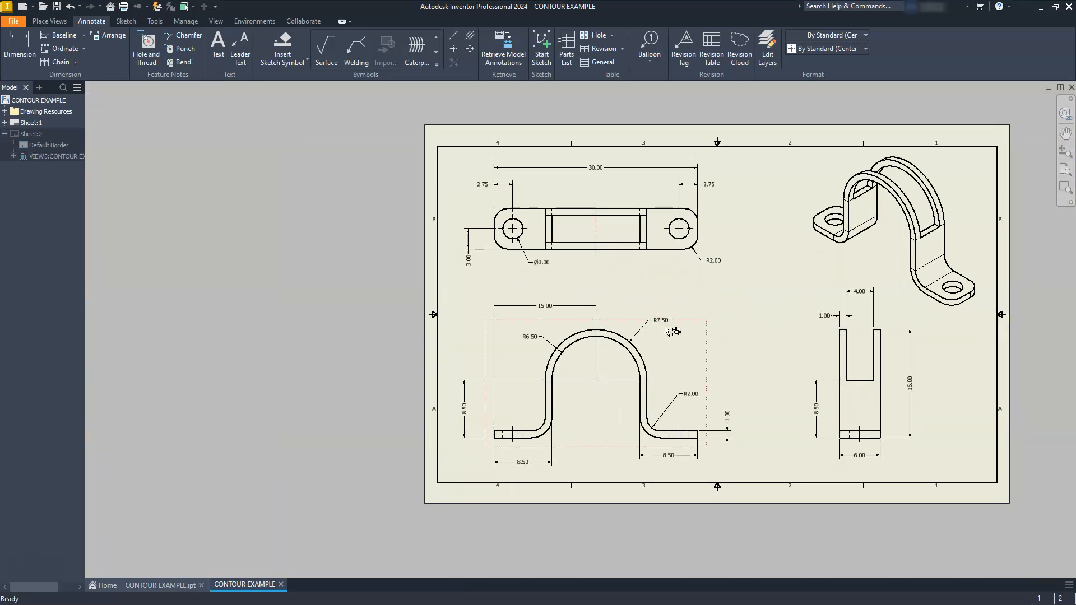
pyautogui.click(665, 331)
pyautogui.moveTo(597, 394)
pyautogui.mouseDown()
pyautogui.moveTo(606, 458)
pyautogui.moveTo(590, 408)
pyautogui.moveTo(602, 392)
pyautogui.mouseUp()
pyautogui.click(594, 411)
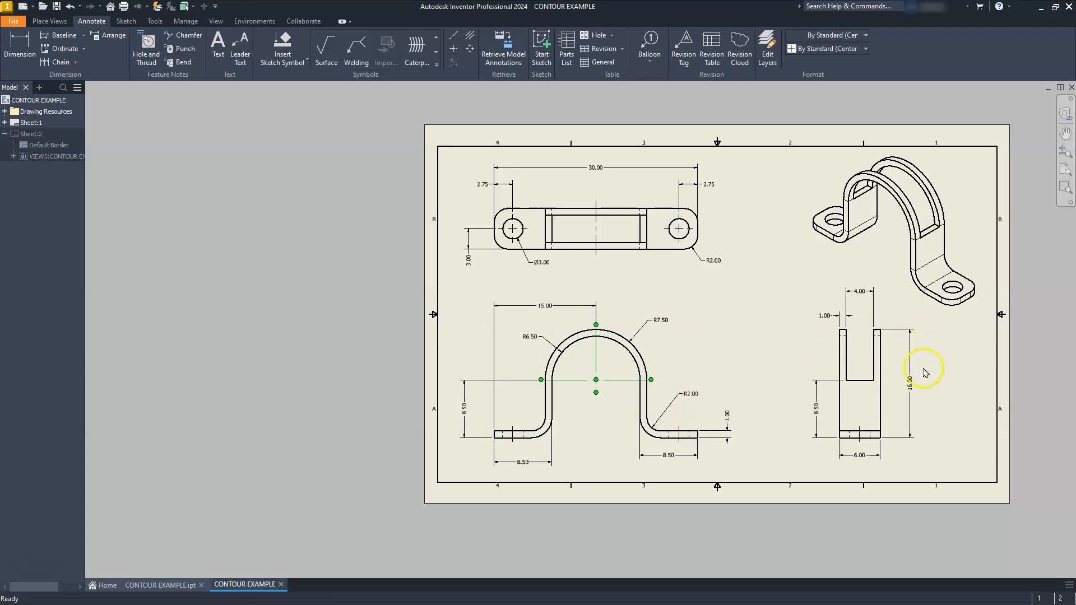
# - Set the tolerance method of the side view's overall height dimension to Reference
pyautogui.scroll(2, 919, 381)
pyautogui.scroll(-6, 920, 403)
pyautogui.click(891, 362)
pyautogui.click(913, 359)
pyautogui.doubleClick(902, 360)
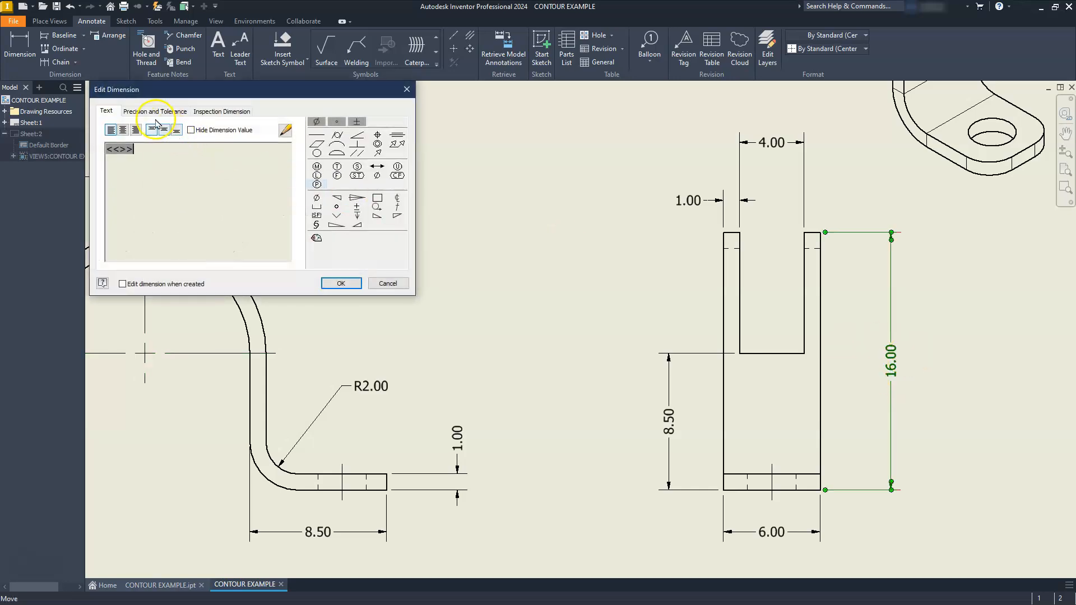
pyautogui.click(134, 113)
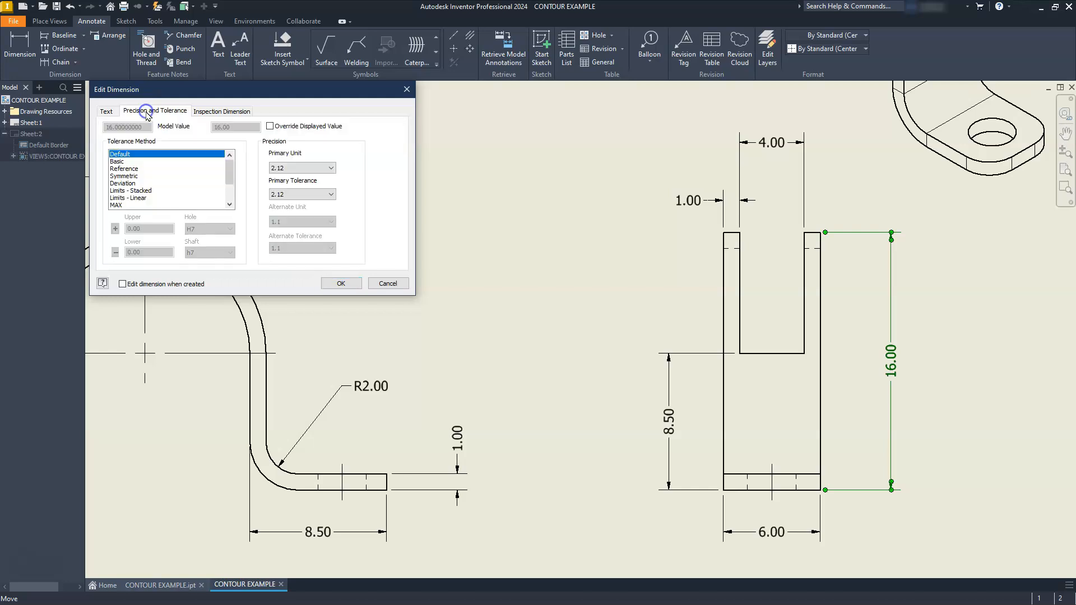
pyautogui.click(124, 168)
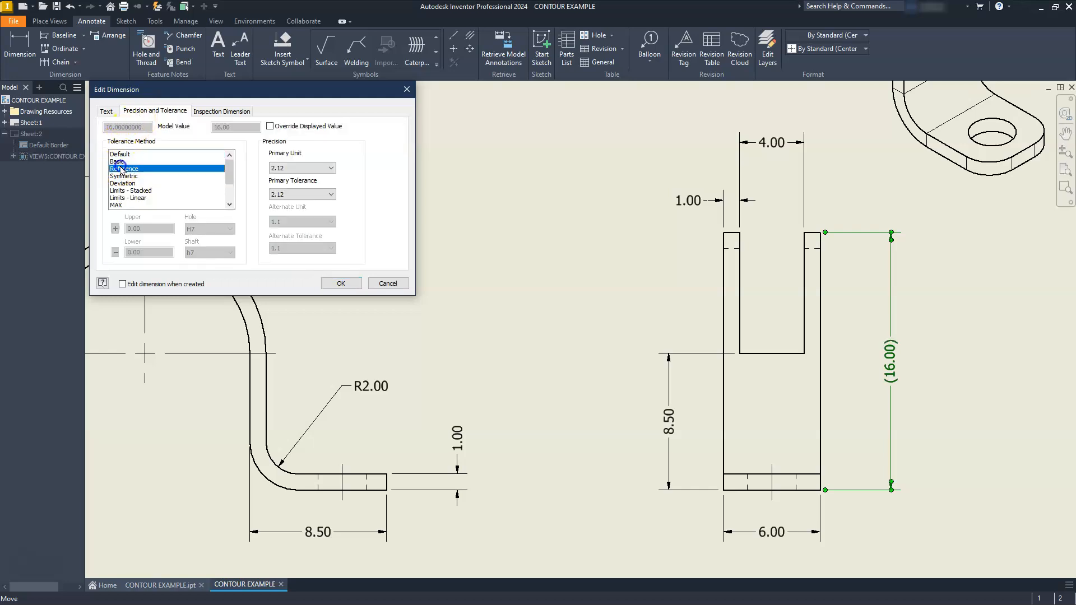
pyautogui.click(341, 283)
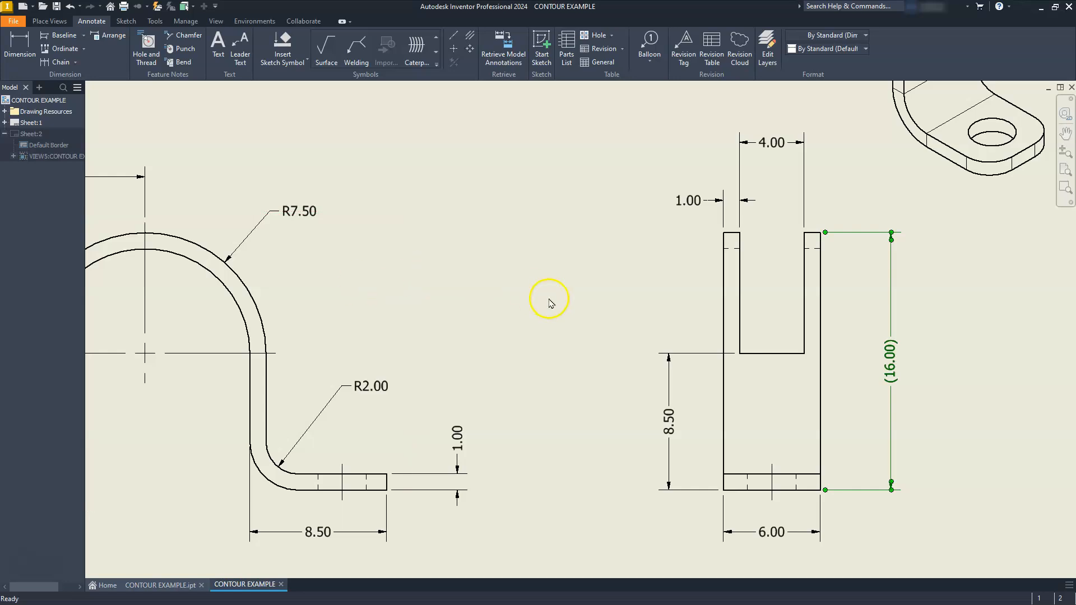
pyautogui.scroll(6, 550, 303)
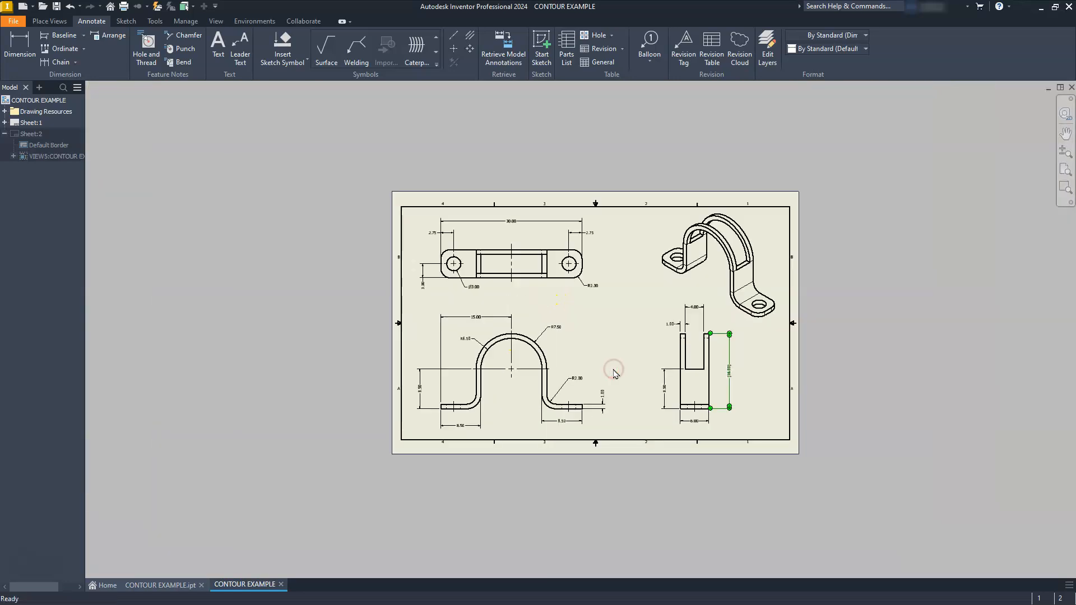
pyautogui.press('Escape')
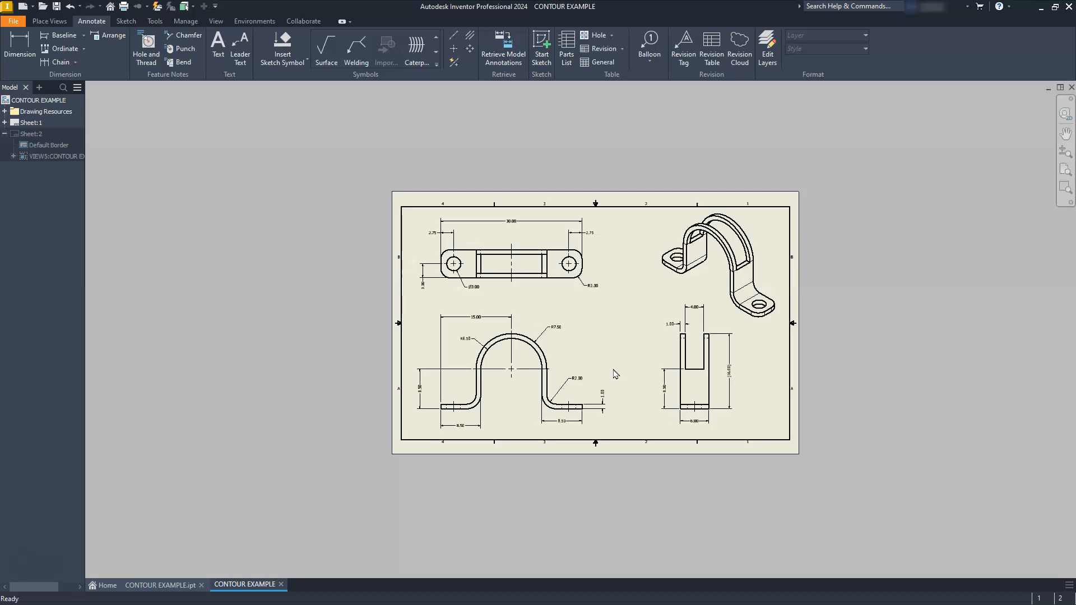
# - Turn off trailing zeros for linear units in the Default - mm (ANSI) dimension style
pyautogui.click(185, 26)
pyautogui.click(176, 44)
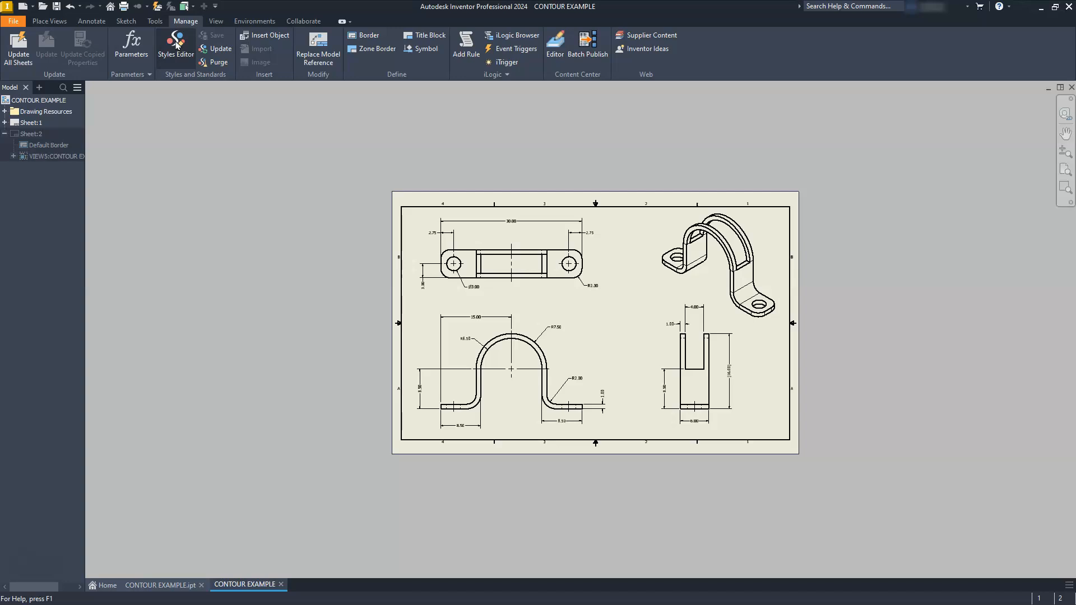
pyautogui.click(176, 45)
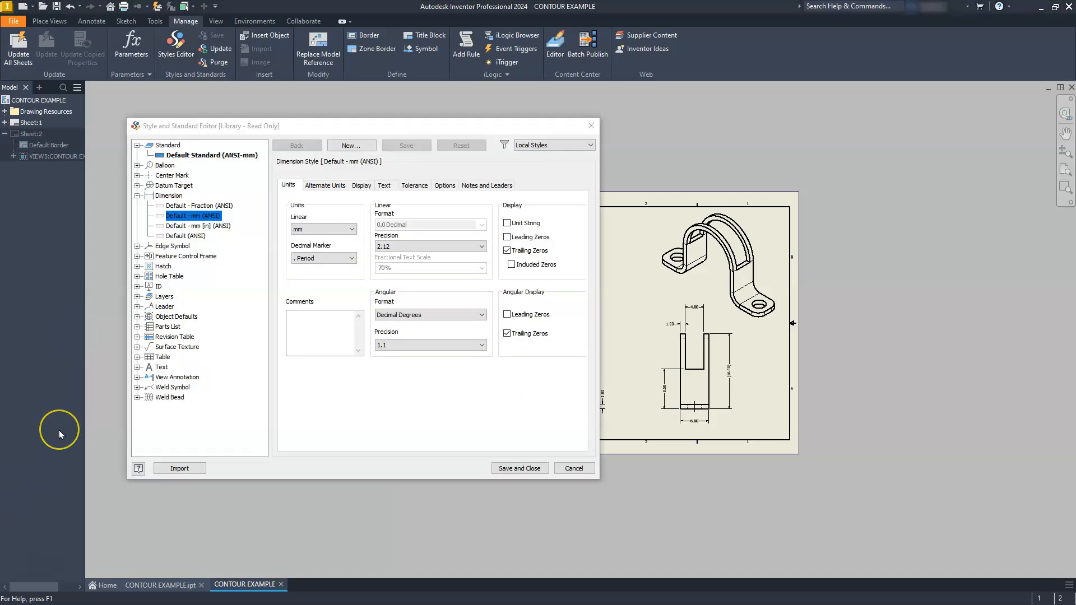
pyautogui.click(200, 218)
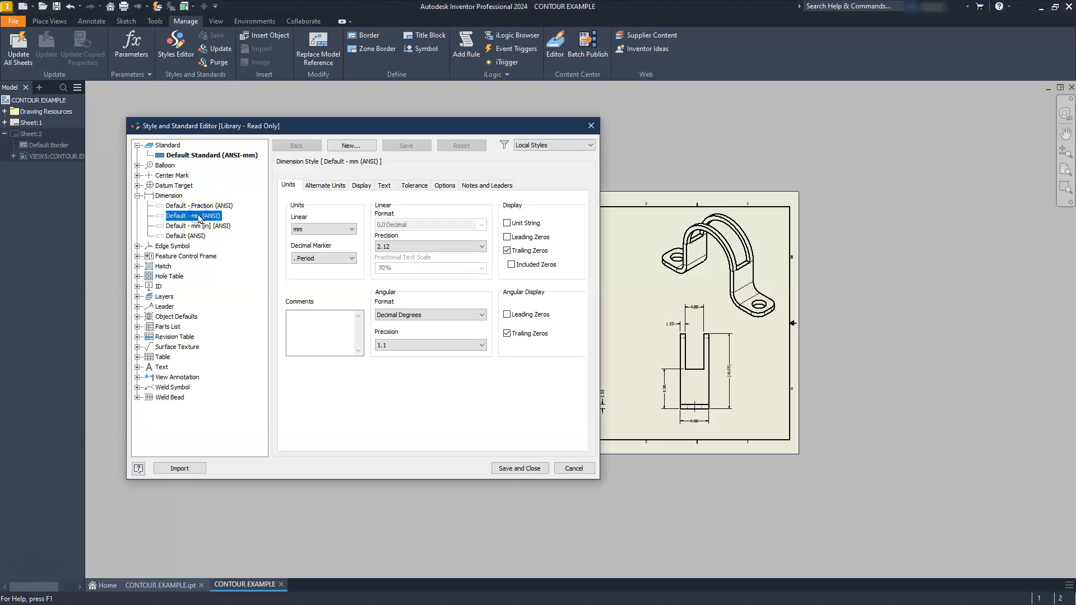
pyautogui.click(290, 187)
pyautogui.click(508, 251)
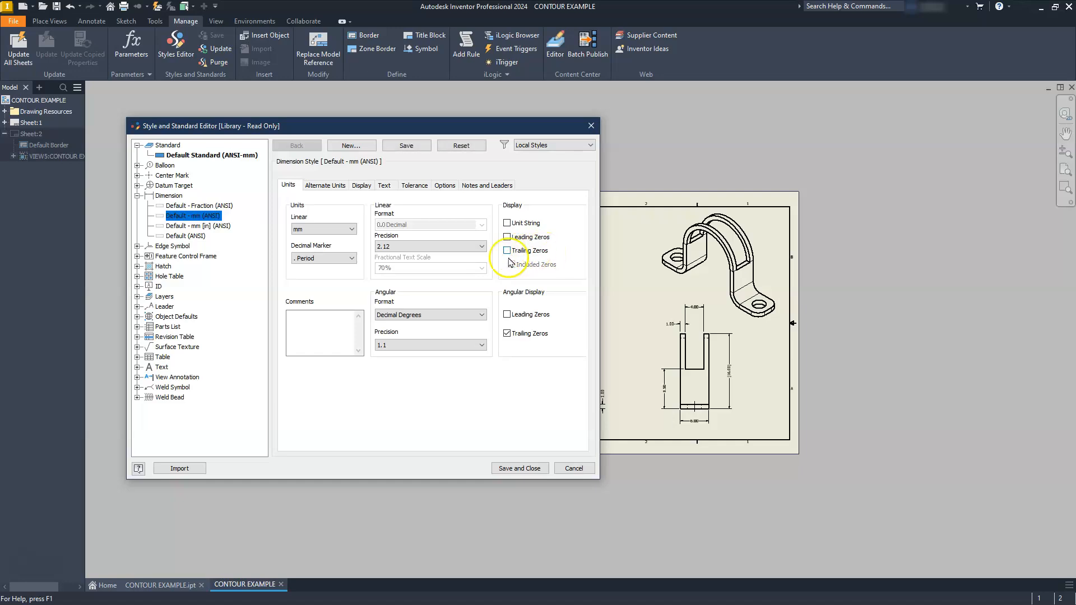
# - Set the dimension style's aligned and vertical linear text orientation to horizontal inline, and save the style changes
pyautogui.click(363, 189)
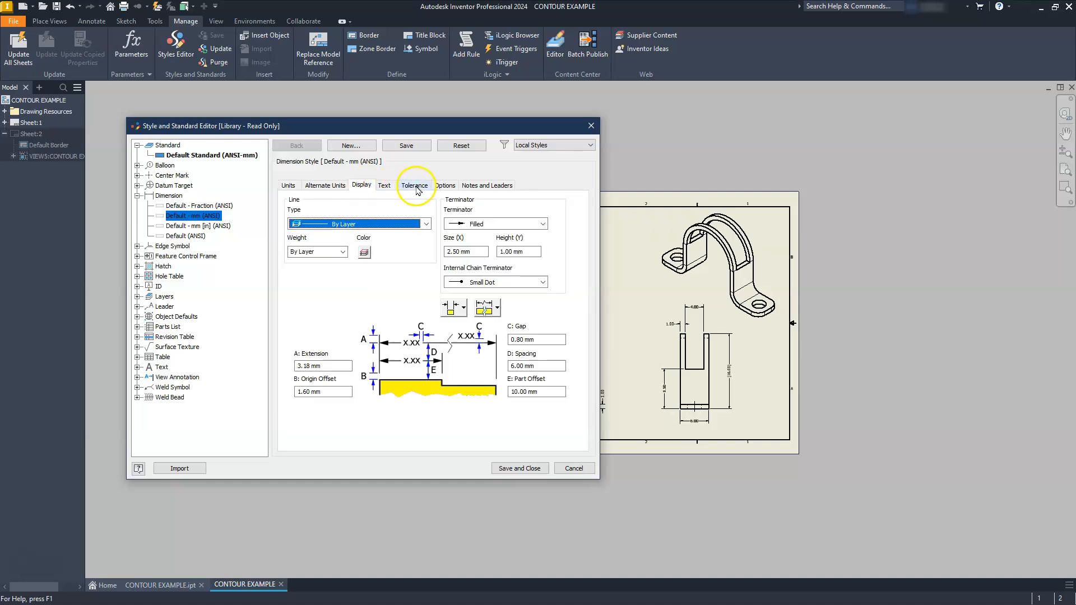
pyautogui.click(384, 185)
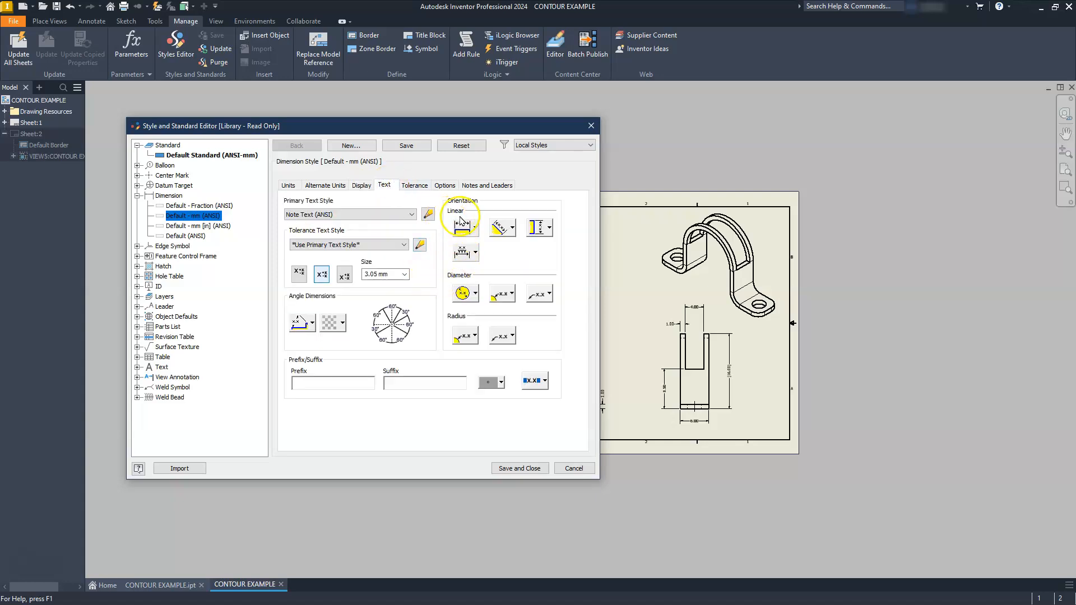
pyautogui.click(499, 227)
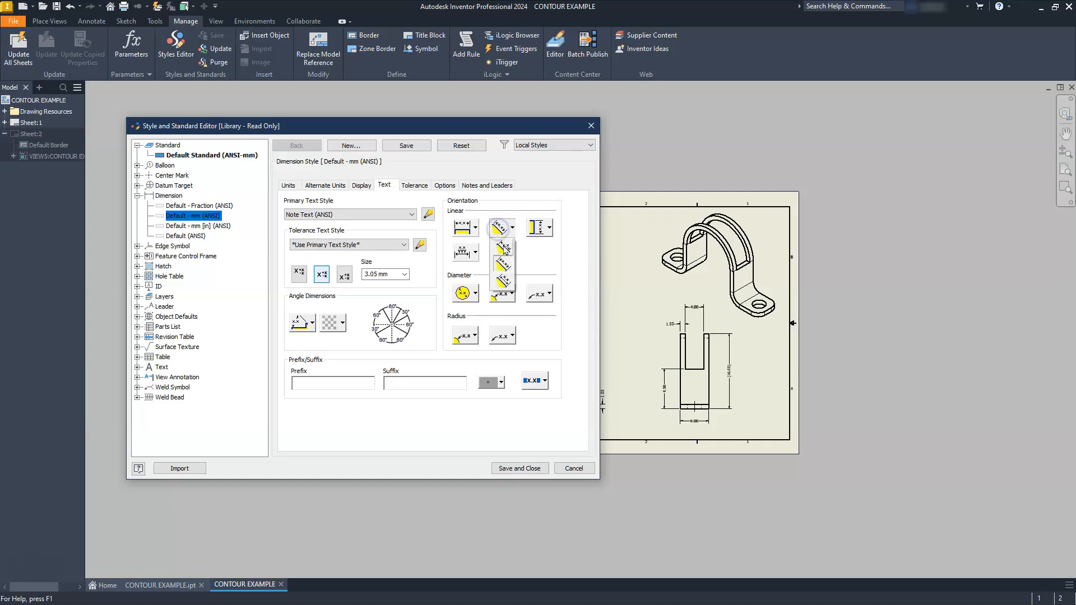
pyautogui.click(503, 247)
pyautogui.click(542, 233)
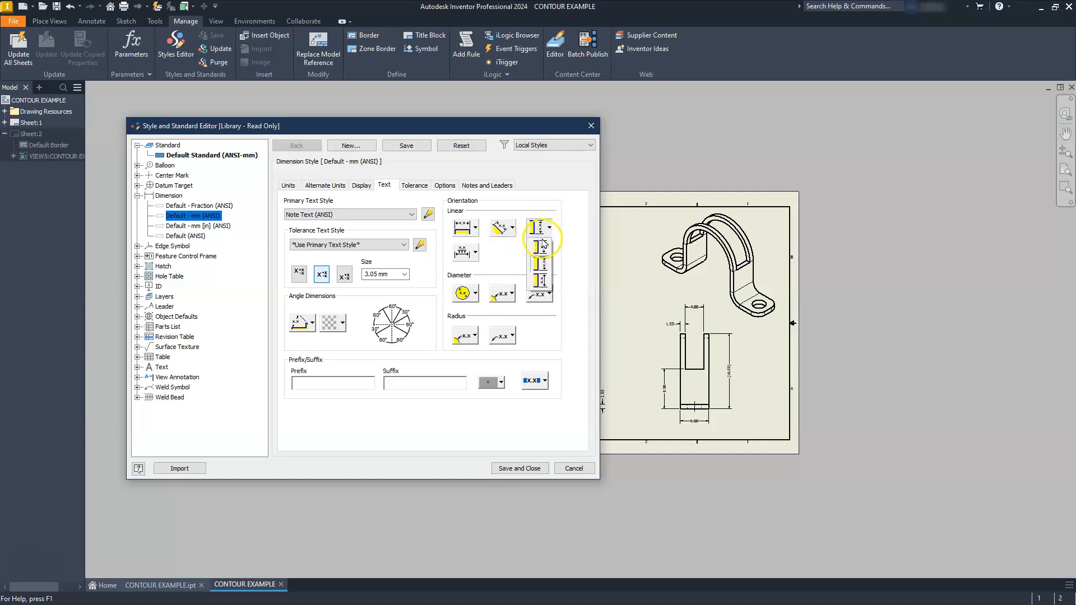
pyautogui.click(542, 249)
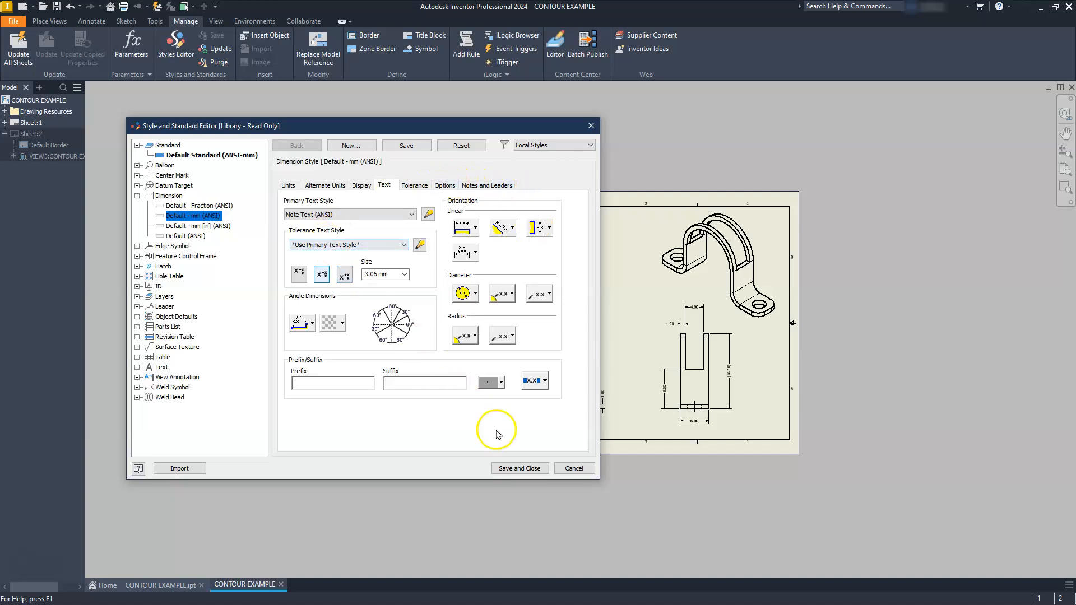
pyautogui.click(510, 470)
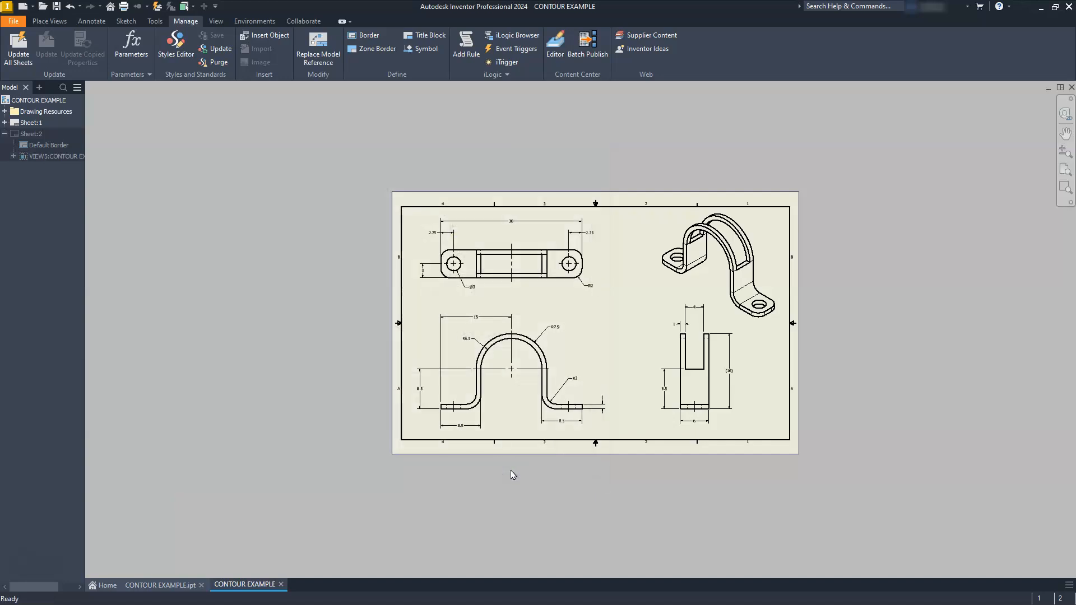
# - Add a second line reading "2 PLCS" to the top view's hole diameter dimension and center its text
pyautogui.scroll(3, 473, 412)
pyautogui.scroll(3, 474, 412)
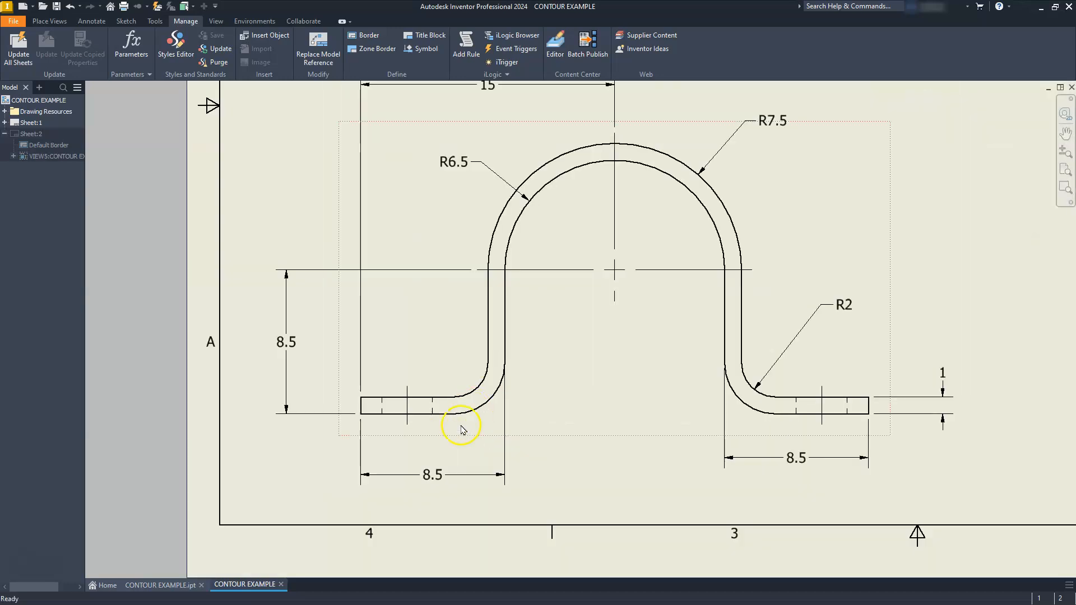
pyautogui.scroll(-3, 542, 406)
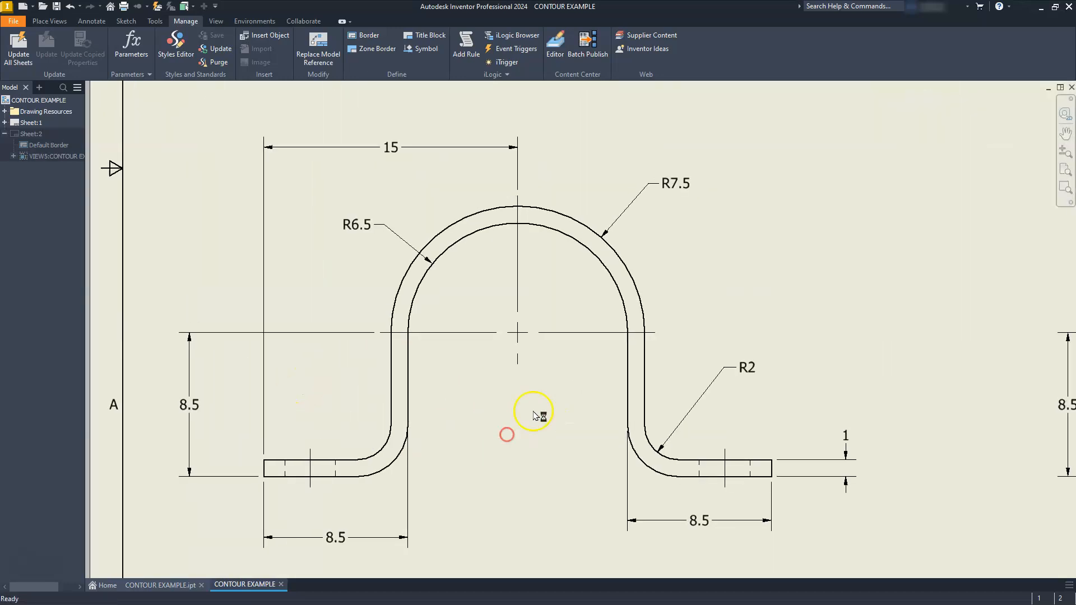
pyautogui.moveTo(476, 278); pyautogui.dragTo(502, 380, button='middle')
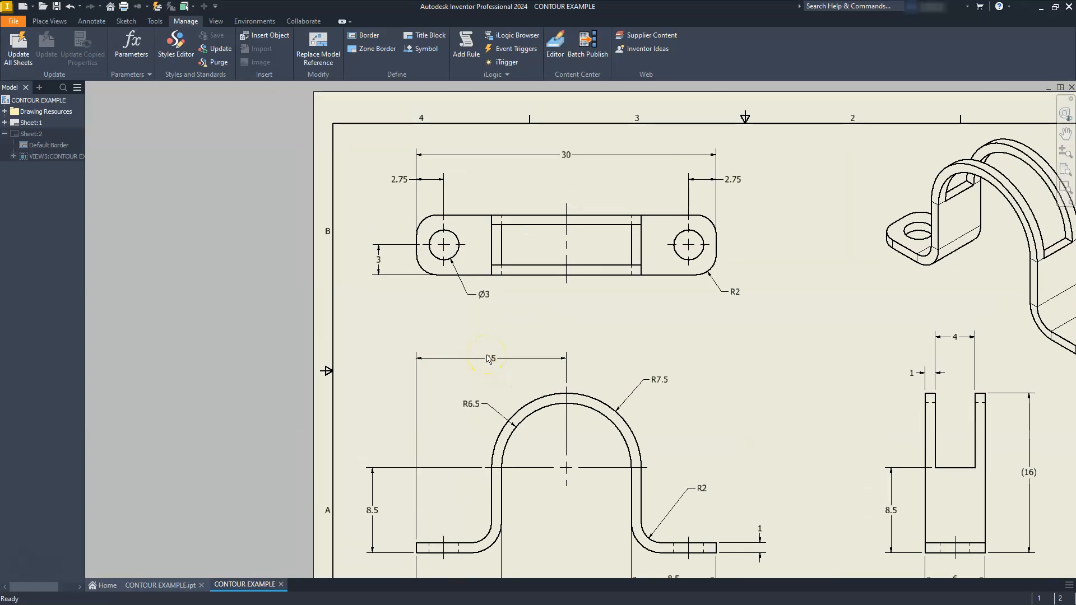
pyautogui.click(485, 297)
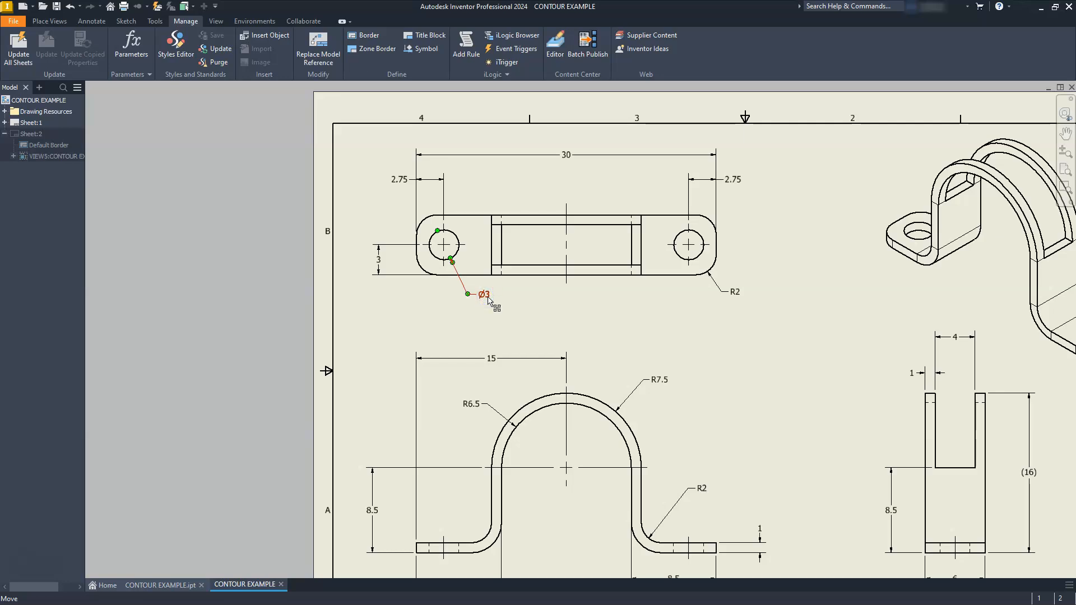
pyautogui.doubleClick(489, 302)
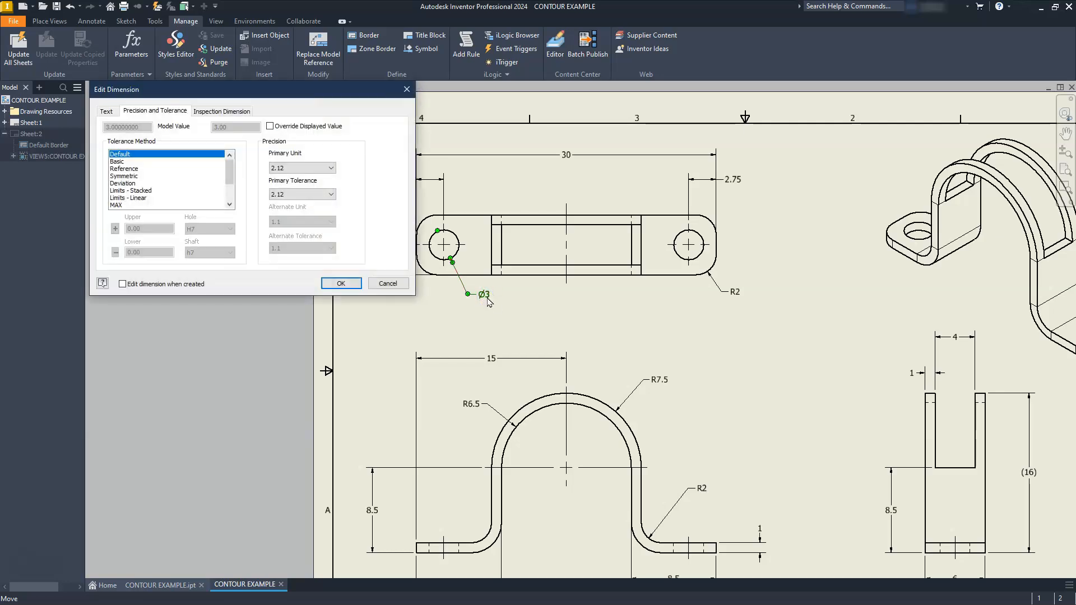
pyautogui.click(106, 111)
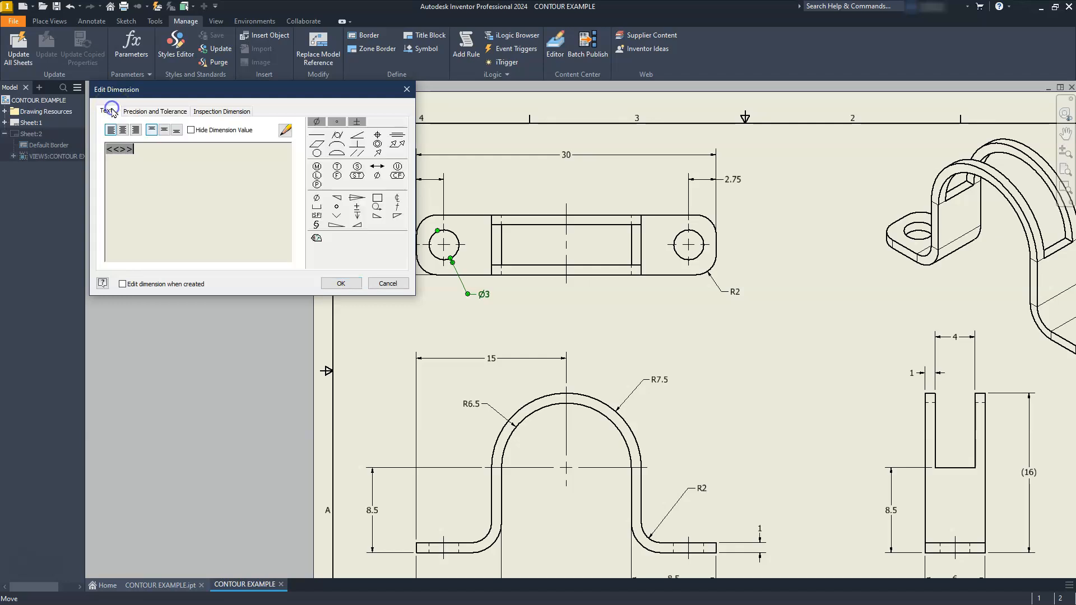
pyautogui.click(147, 149)
pyautogui.press('Return')
pyautogui.write('2 PLCS')
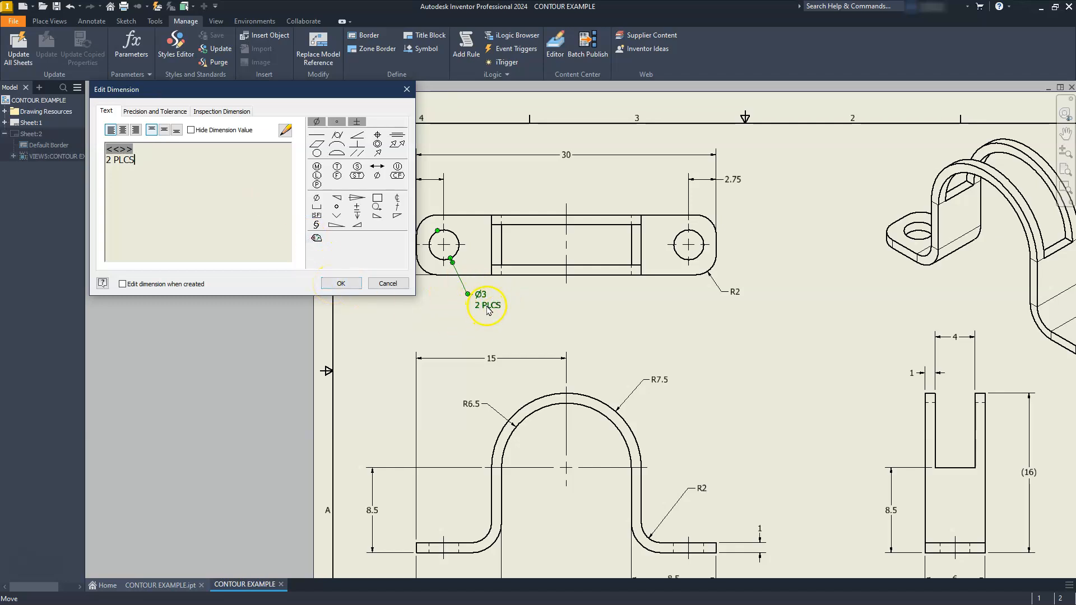
pyautogui.click(123, 131)
pyautogui.click(341, 283)
# - Add a second line reading "4 PLCS" to the top view's corner radius dimension and center its text
pyautogui.click(722, 294)
pyautogui.doubleClick(737, 292)
pyautogui.click(163, 160)
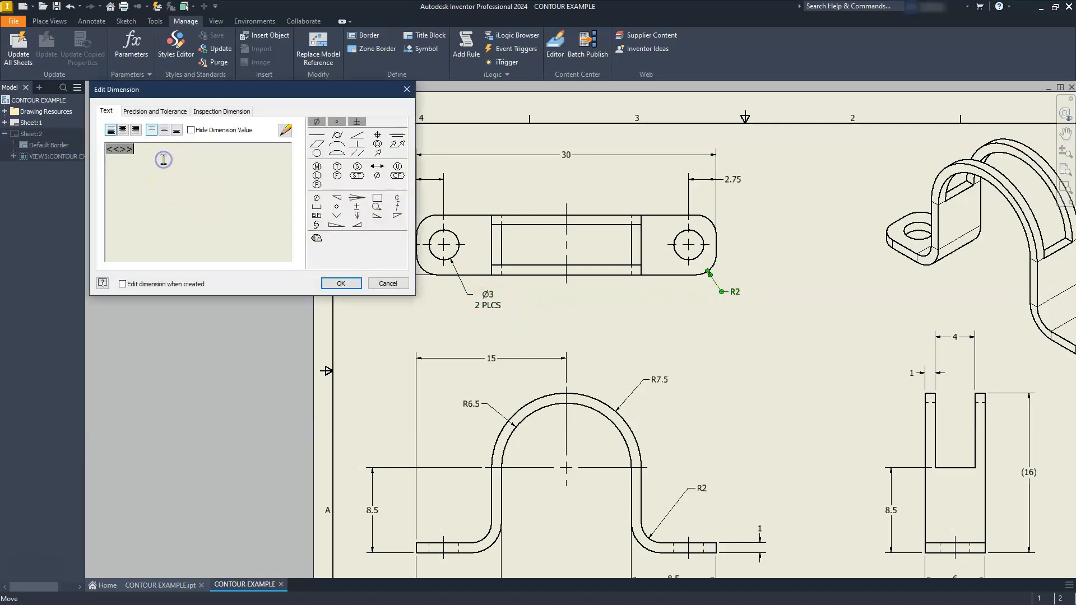
pyautogui.write('4 PLCS')
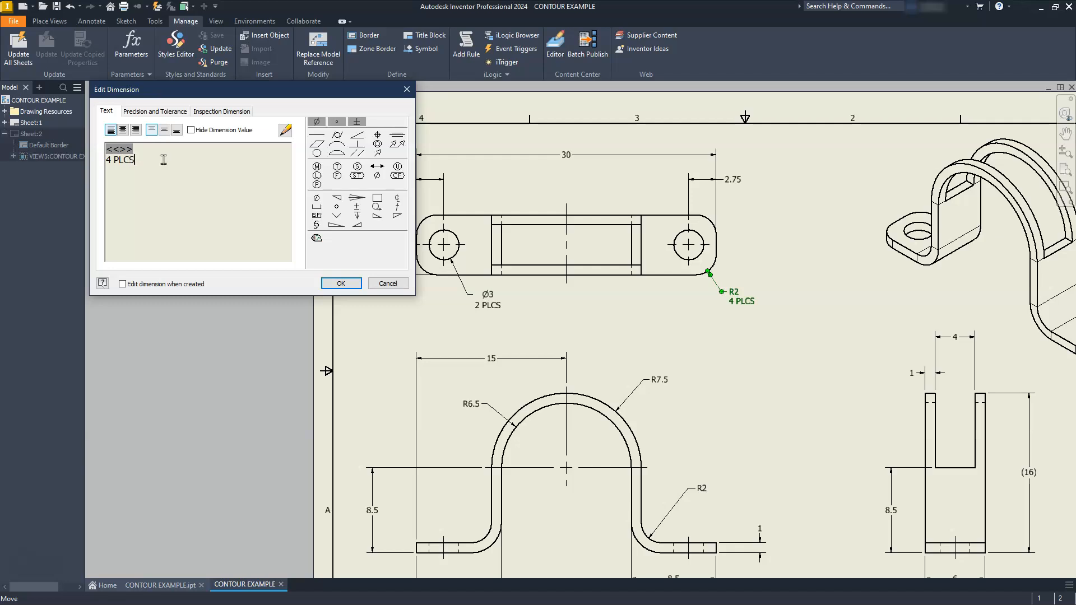
pyautogui.click(123, 130)
pyautogui.click(386, 335)
pyautogui.click(345, 283)
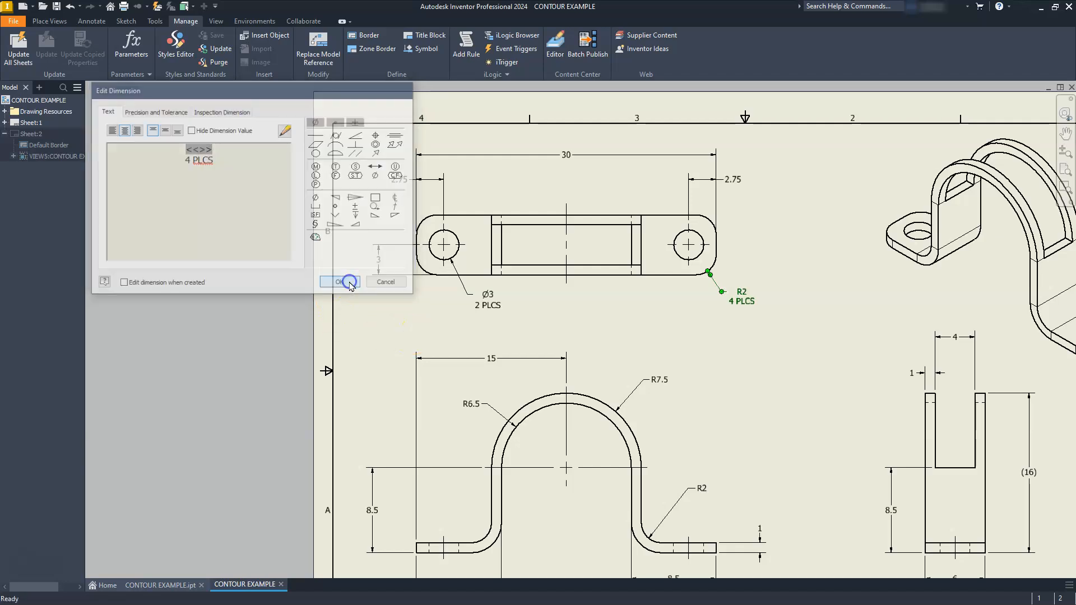
# - Add a second line reading "3 PLCS" to the vertical hole-to-edge dimension beside the top view's left hole, with centered text
pyautogui.scroll(4, 365, 268)
pyautogui.click(424, 249)
pyautogui.doubleClick(424, 250)
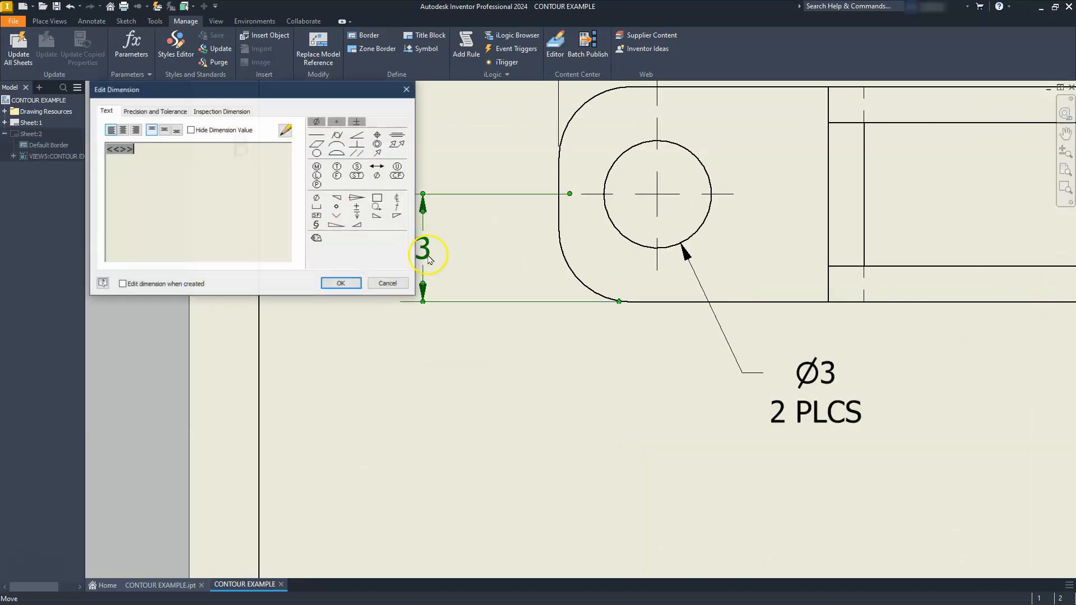
pyautogui.click(133, 222)
pyautogui.press('Return')
pyautogui.write('3 PLCS')
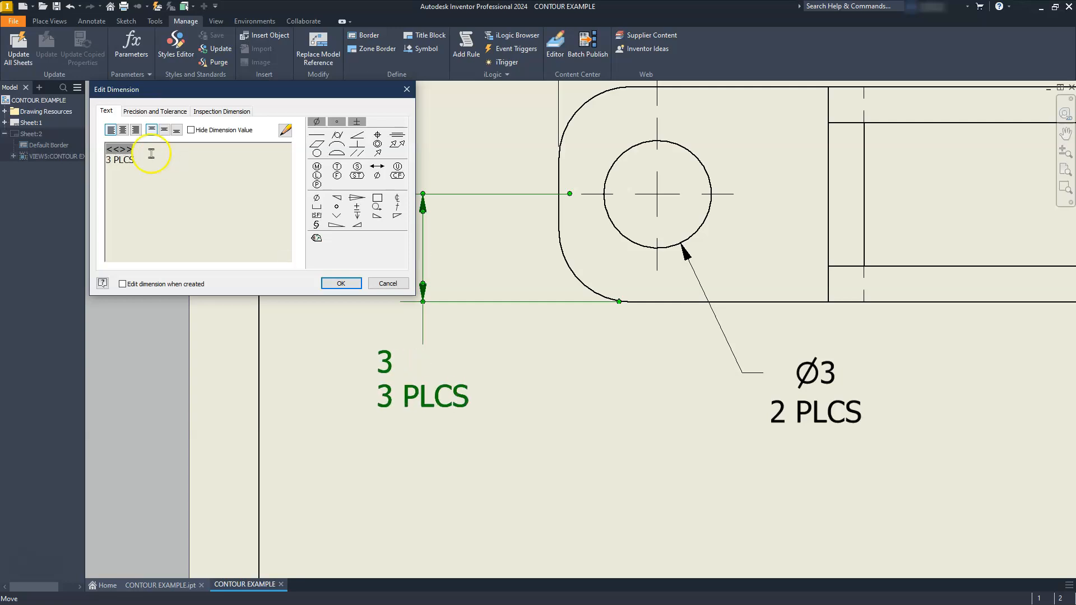
pyautogui.click(123, 129)
pyautogui.click(220, 214)
pyautogui.click(331, 282)
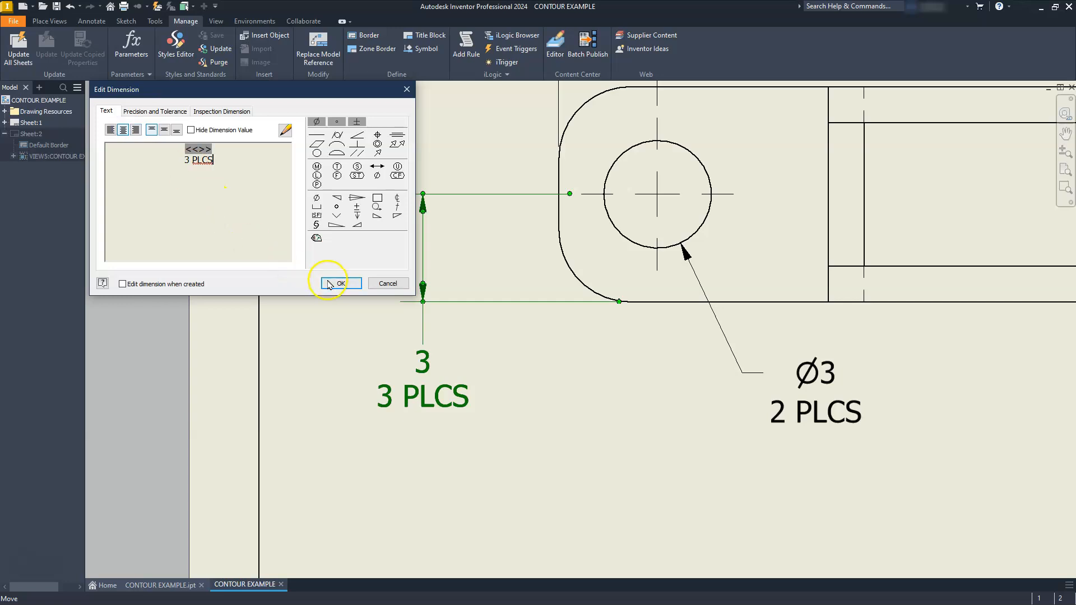
pyautogui.moveTo(491, 380); pyautogui.dragTo(763, 336, button='middle')
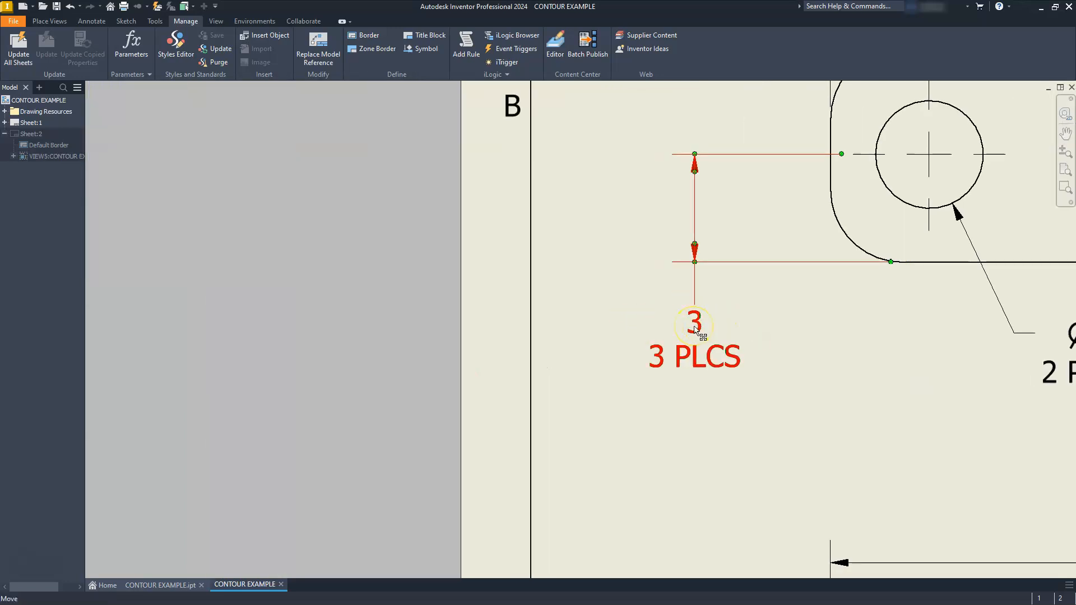
# - Move the top view's "3 PLCS" dimension text outward to the left of its dimension line so it hangs on a short leader
pyautogui.moveTo(695, 330); pyautogui.dragTo(619, 326)
# - Add a second line reading "2 PLCS" to the front view's lower bend radius dimension and center its text
pyautogui.scroll(-5, 609, 288)
pyautogui.moveTo(674, 389); pyautogui.dragTo(589, 331, button='middle')
pyautogui.scroll(8, 683, 330)
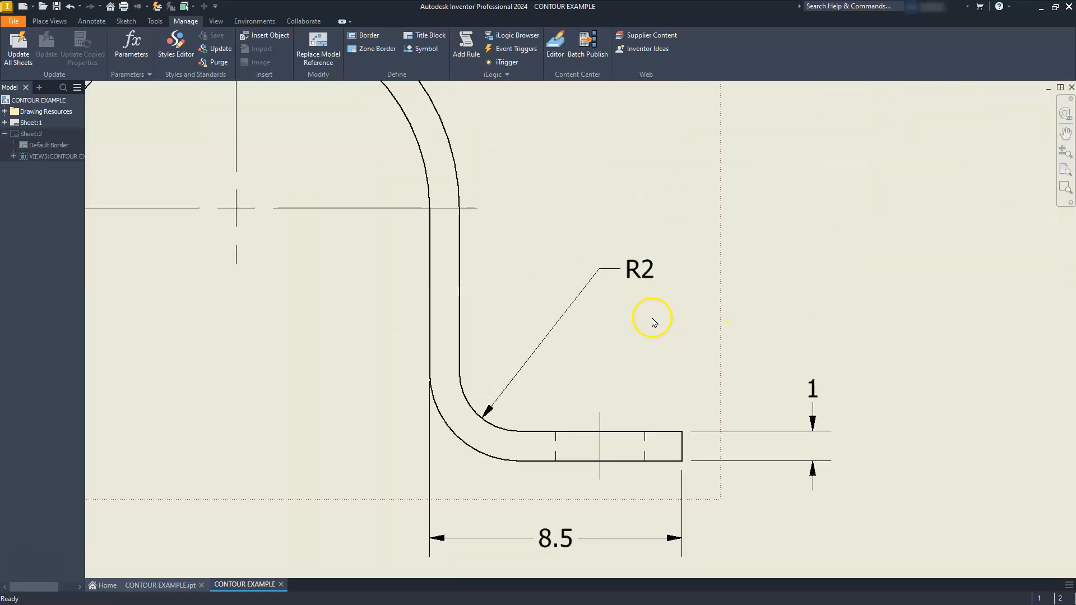
pyautogui.doubleClick(634, 273)
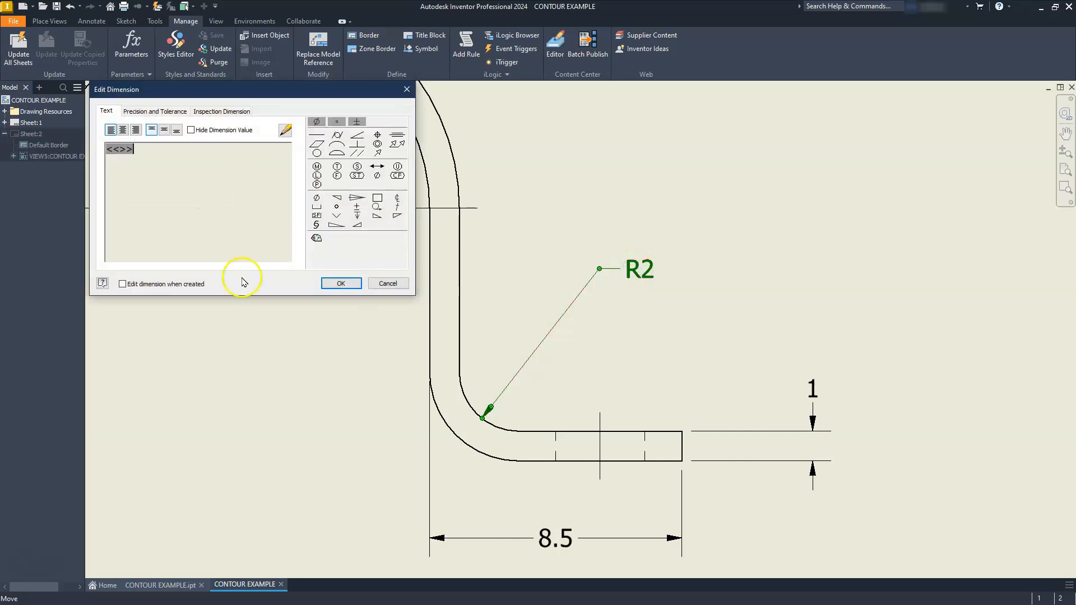
pyautogui.press('Return')
pyautogui.write('2 PLCS')
pyautogui.click(94, 132)
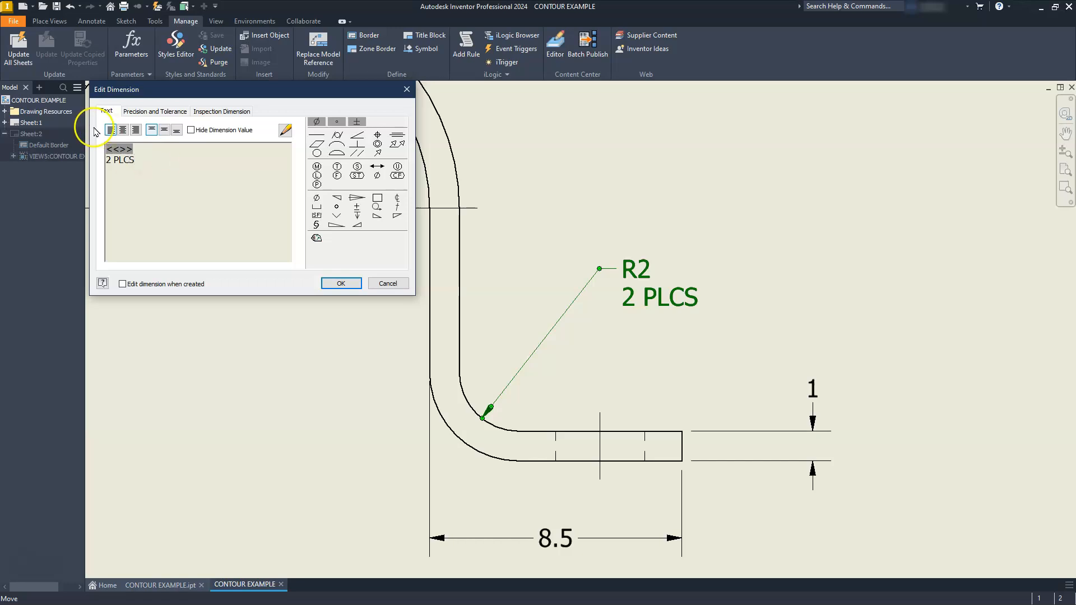
pyautogui.click(122, 129)
pyautogui.click(343, 284)
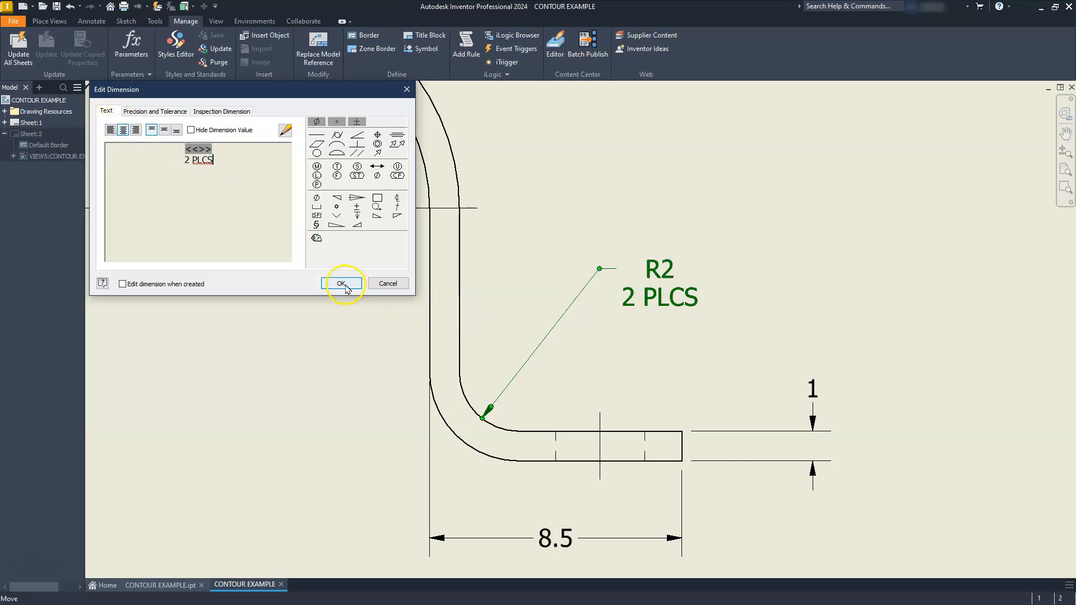
pyautogui.scroll(-2, 488, 279)
pyautogui.scroll(-4, 622, 305)
pyautogui.scroll(3, 536, 353)
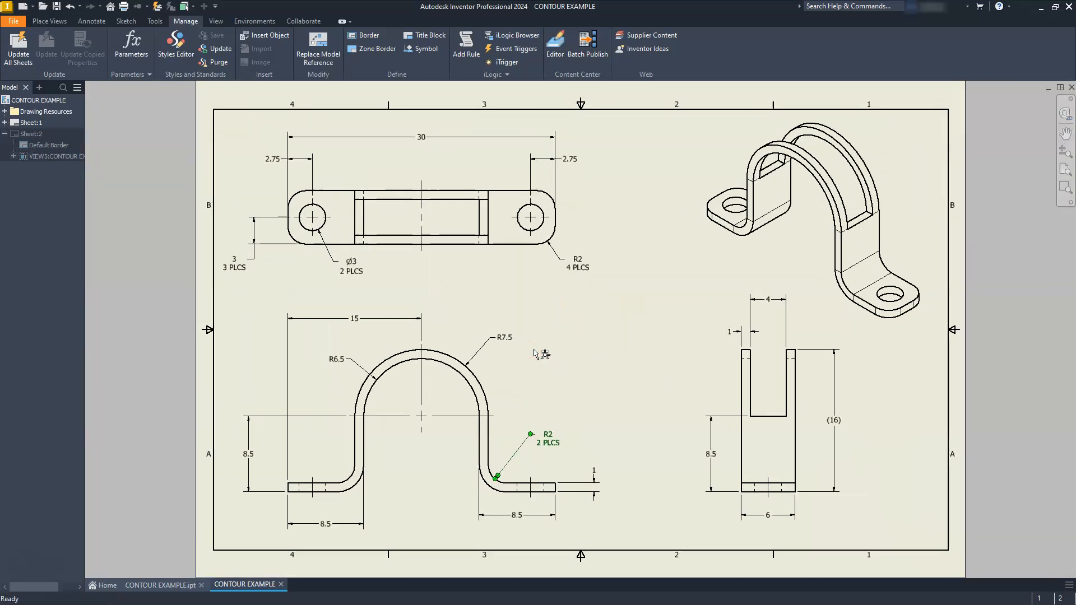
pyautogui.press('Escape')
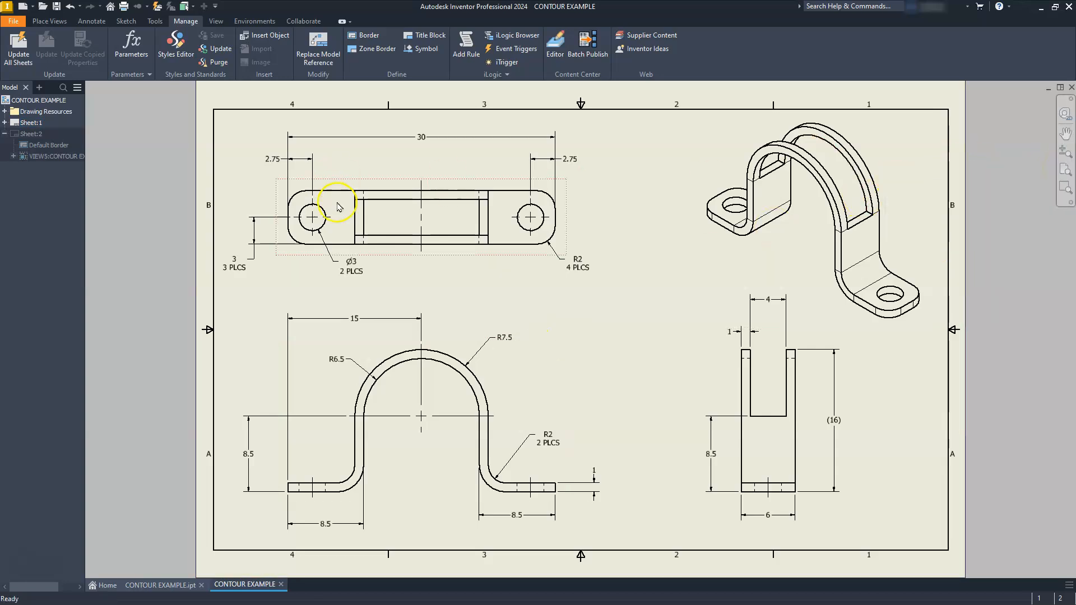
# - Review the flat pattern dimensions on Sheet:2, and return to the folded views on Sheet:1
pyautogui.doubleClick(14, 135)
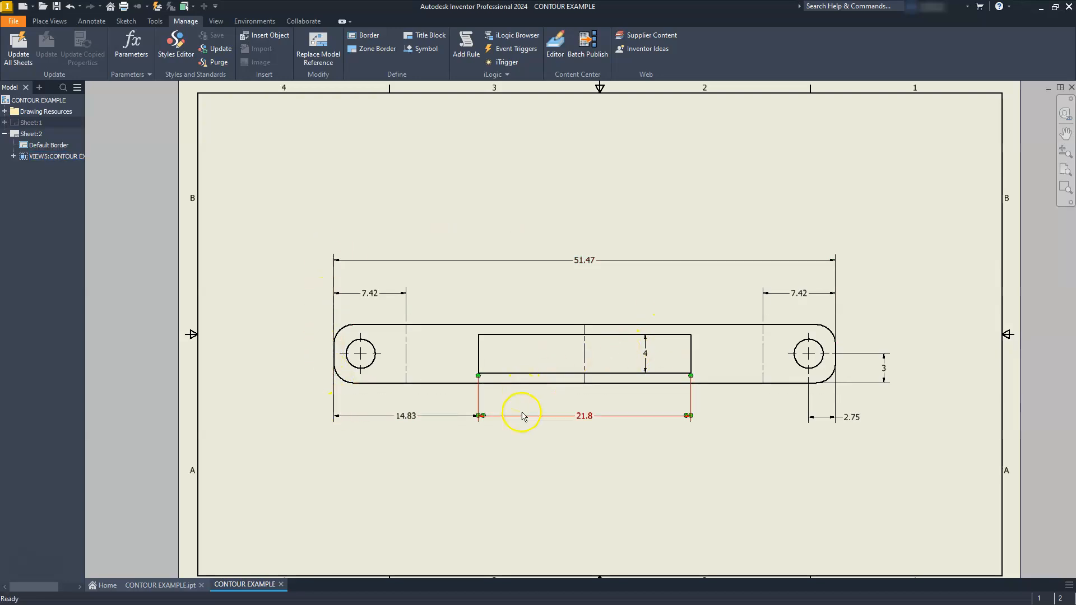
pyautogui.doubleClick(30, 122)
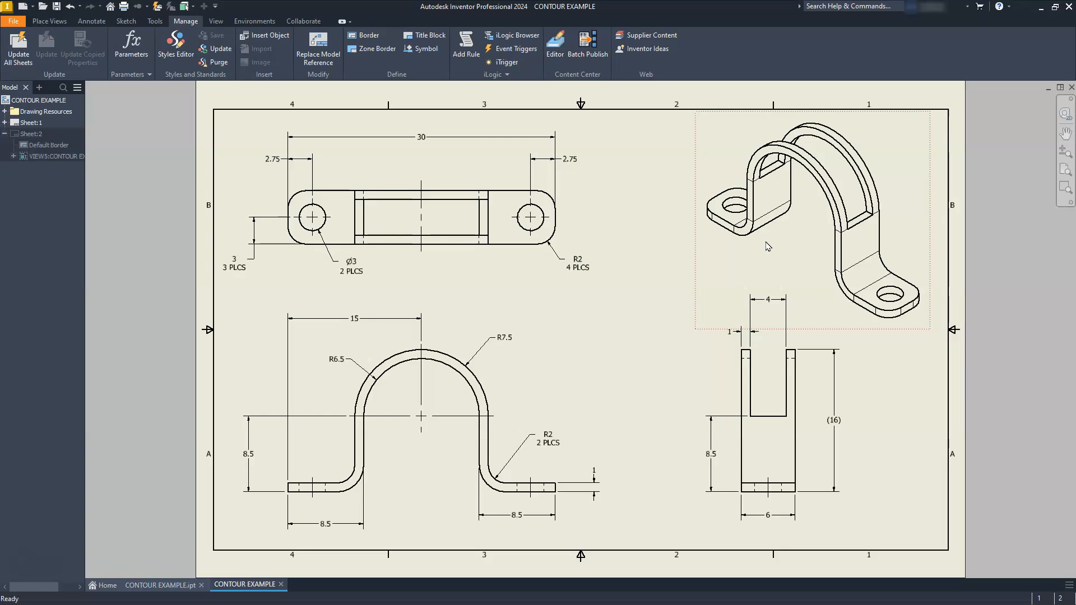
pyautogui.click(512, 331)
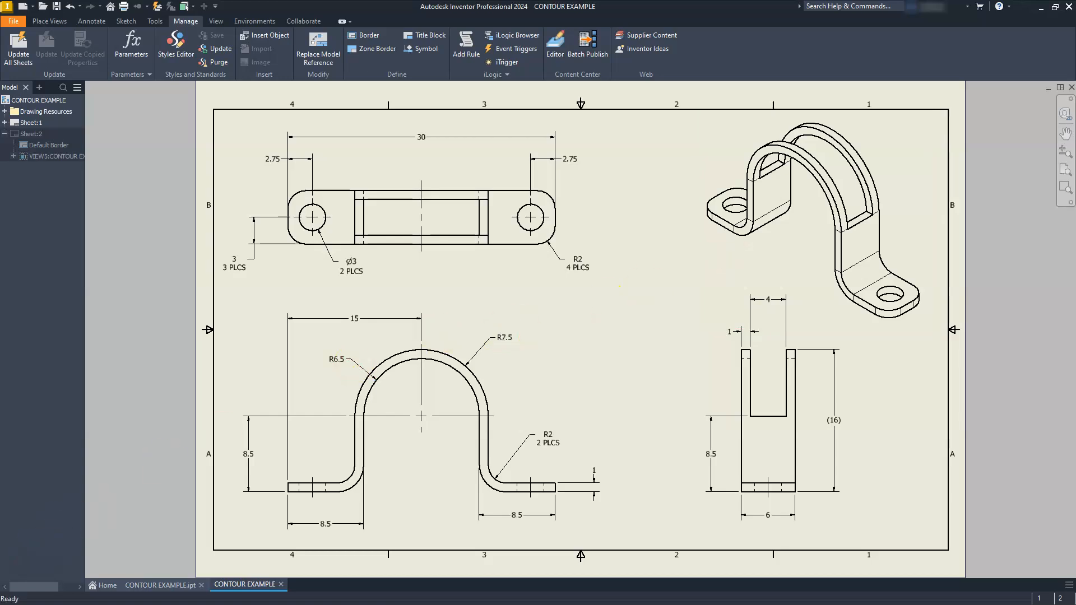